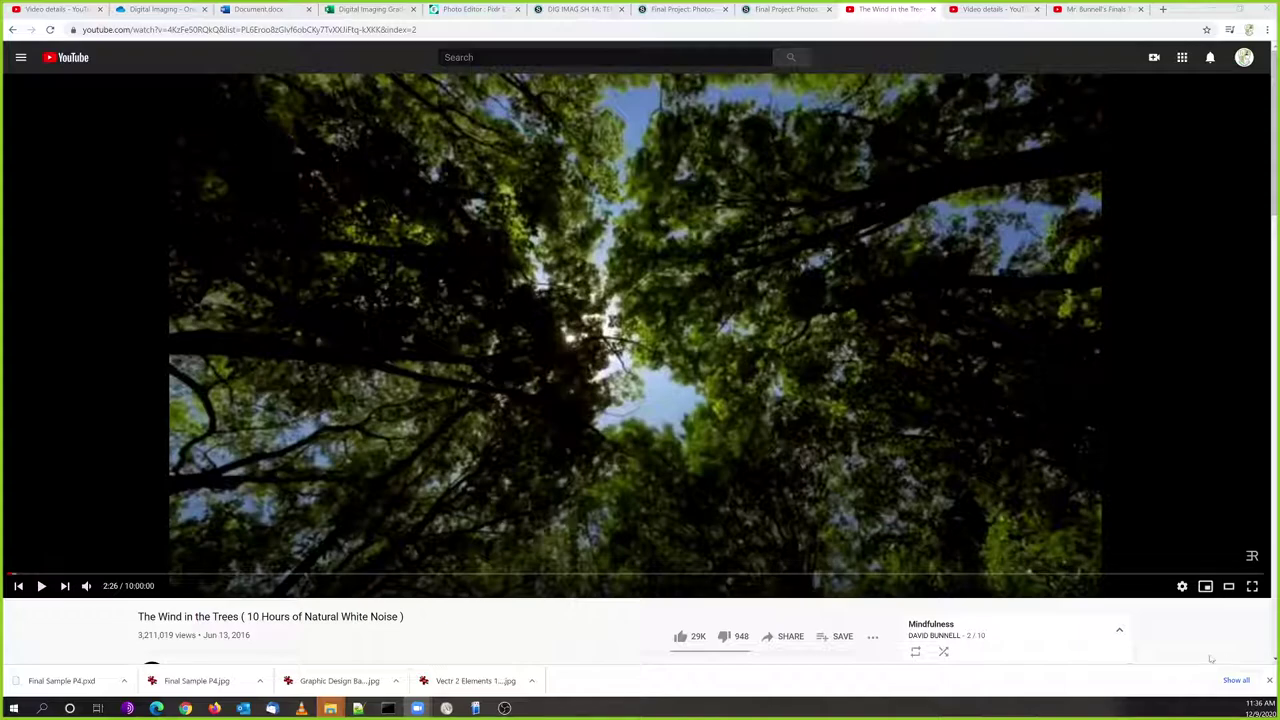
# Open pixlr.com in a new browser tab and launch the Advanced Pixlr E editor
pyautogui.hotkey('ctrl', 't')
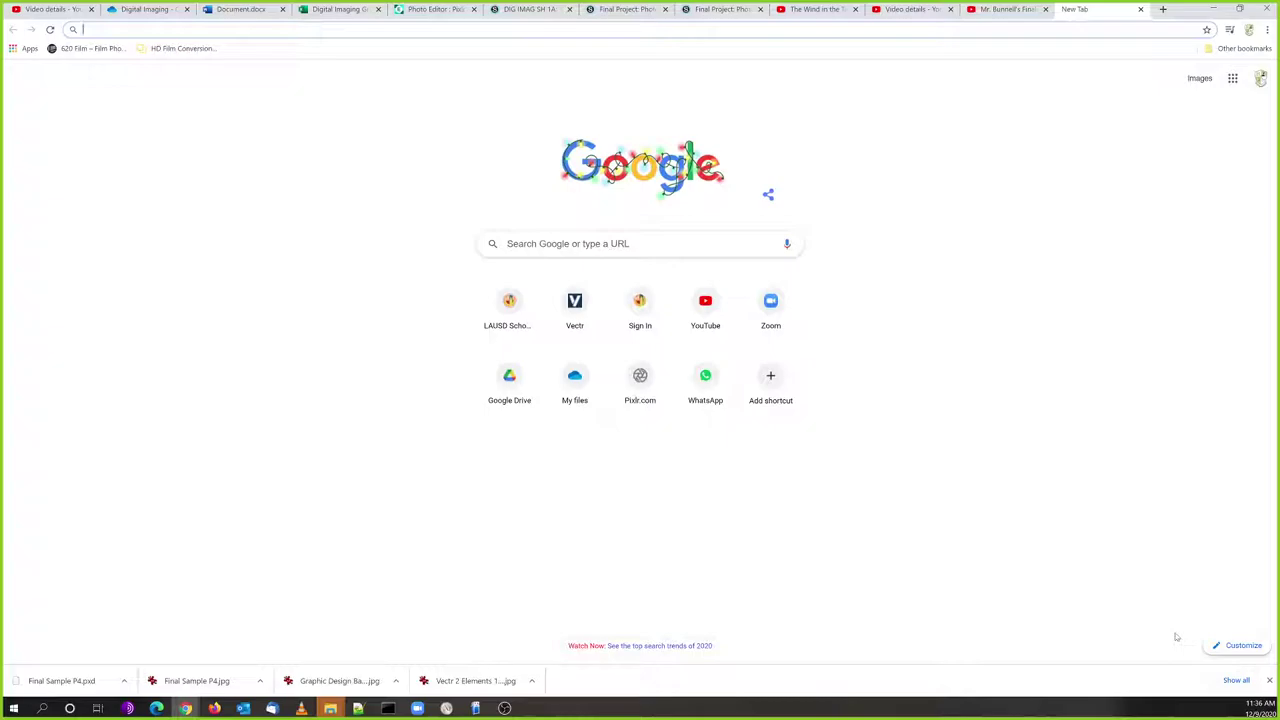
pyautogui.write('pix')
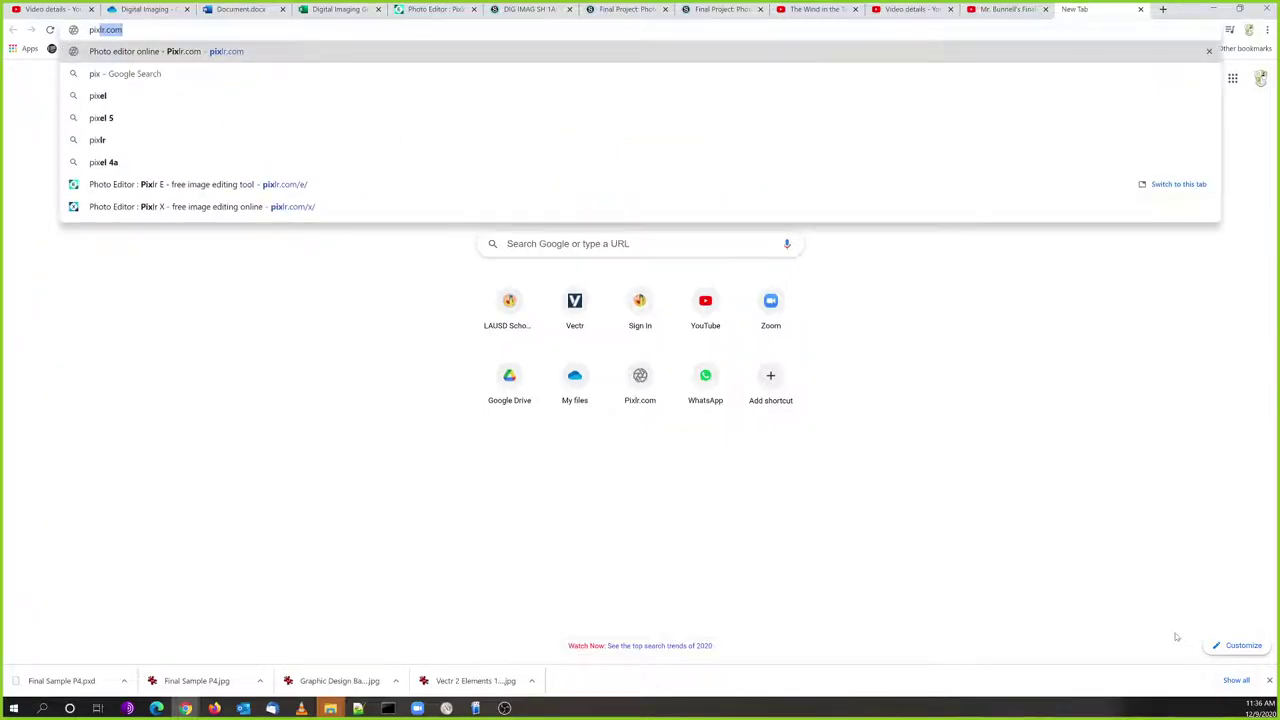
pyautogui.press('Return')
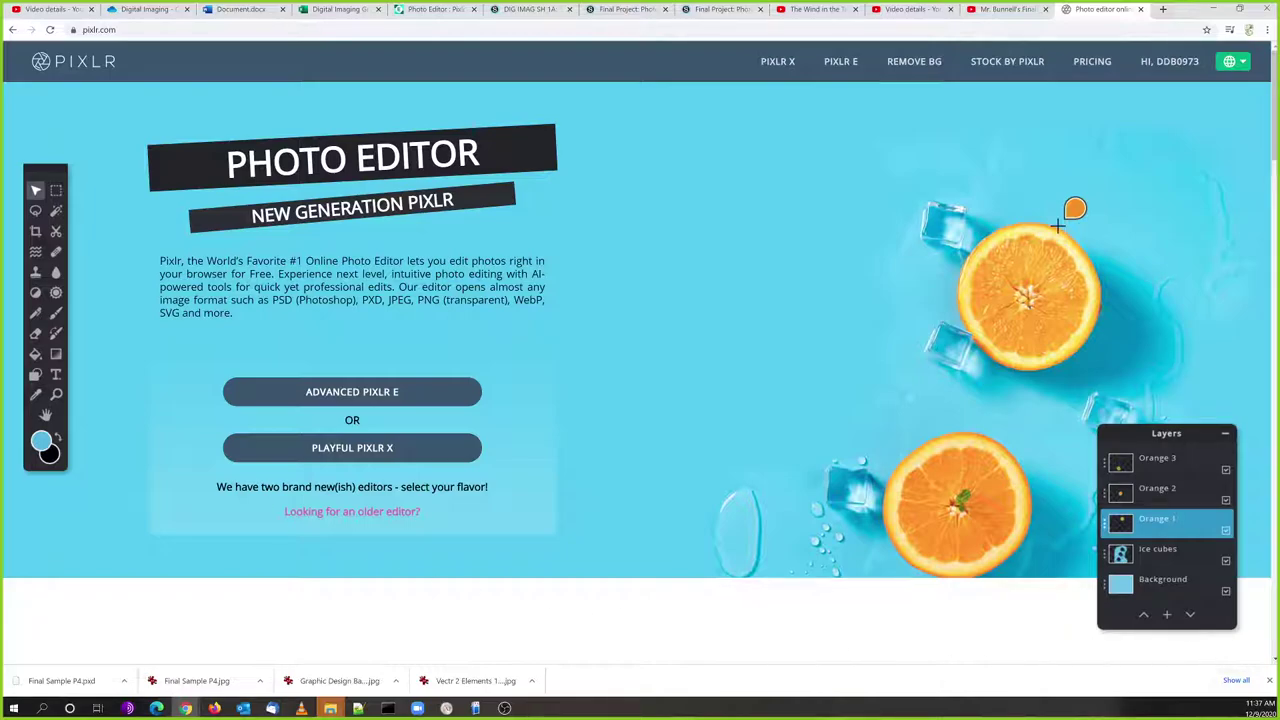
pyautogui.click(333, 396)
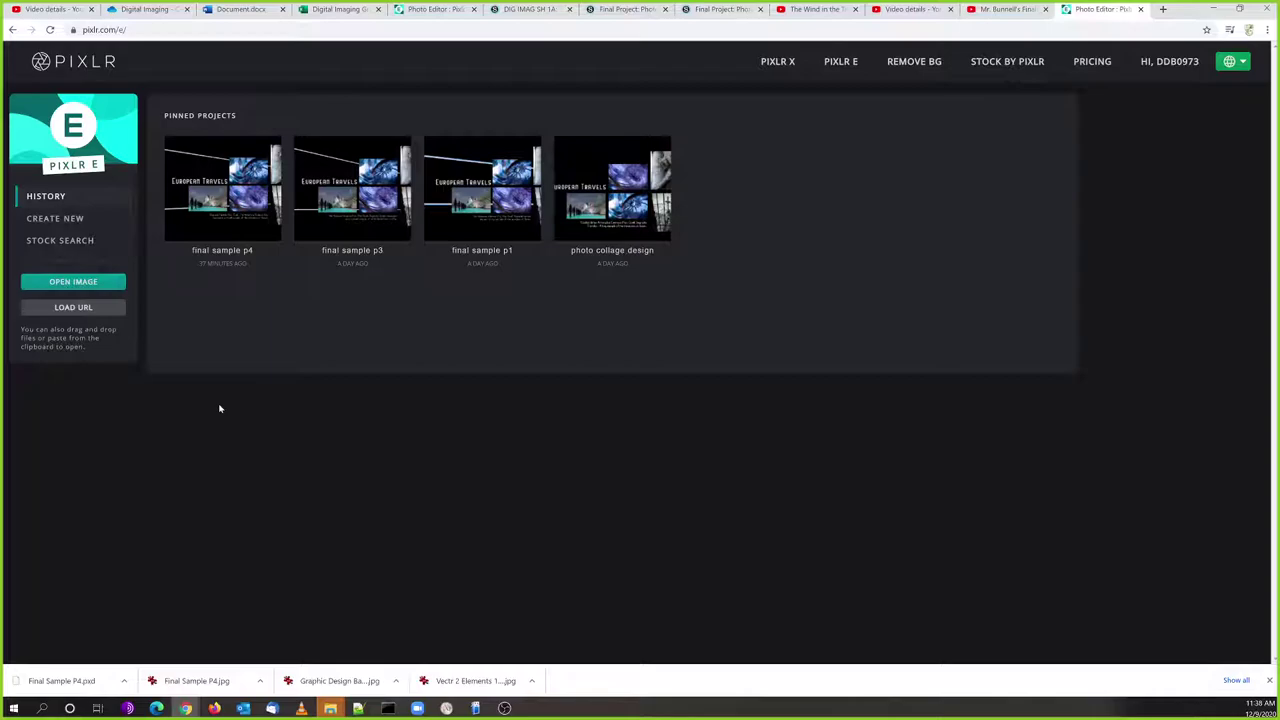
# Start a new image and choose the Full HD 1920x1080 preset
pyautogui.click(42, 219)
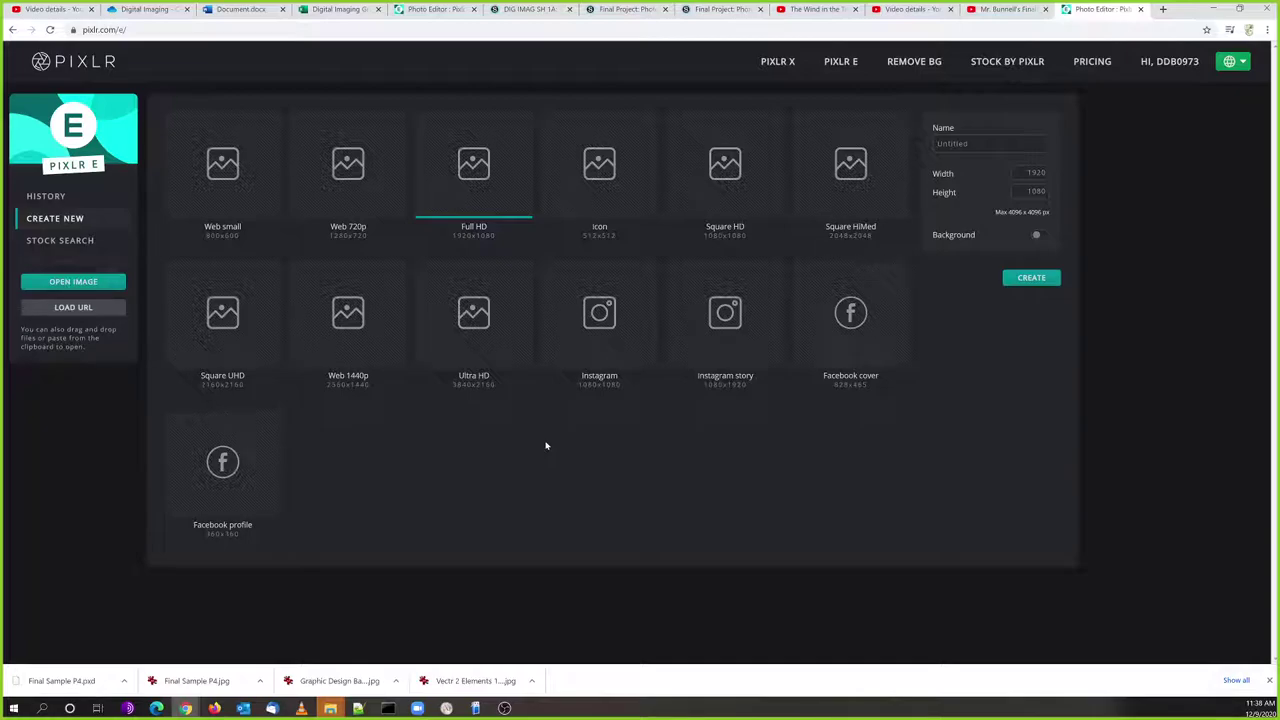
pyautogui.click(340, 187)
pyautogui.click(330, 322)
pyautogui.click(478, 337)
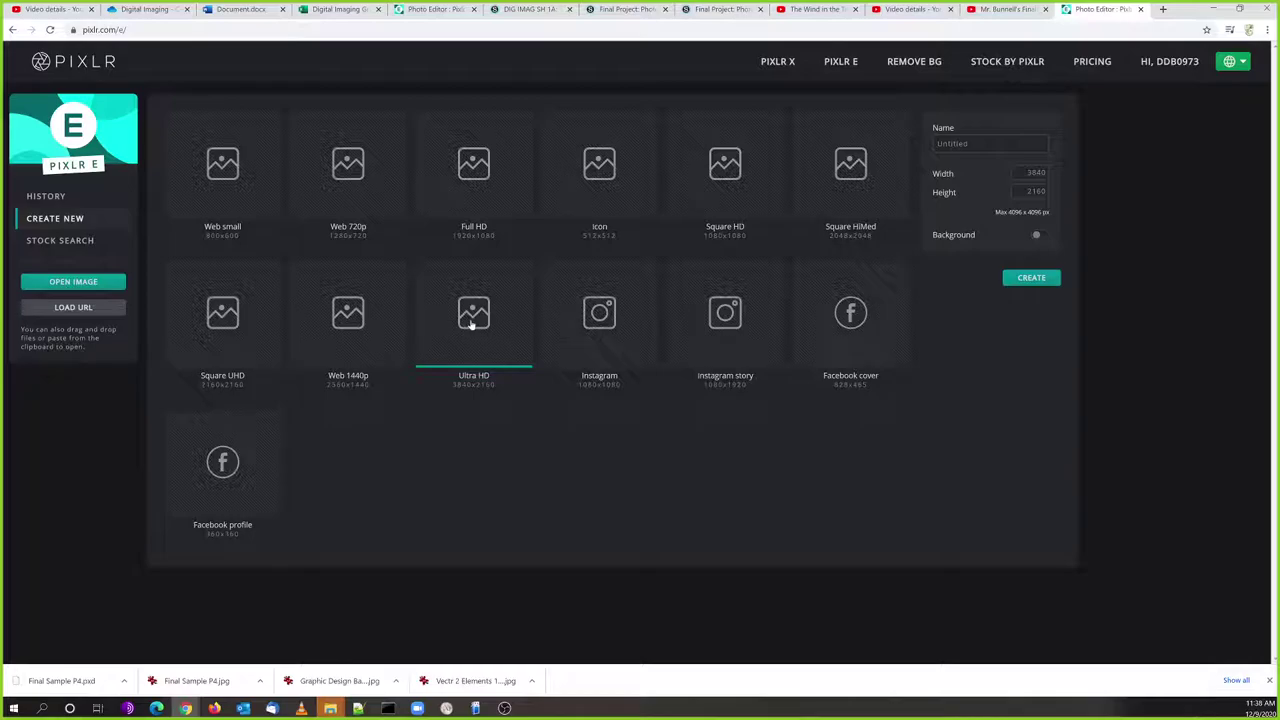
pyautogui.click(474, 172)
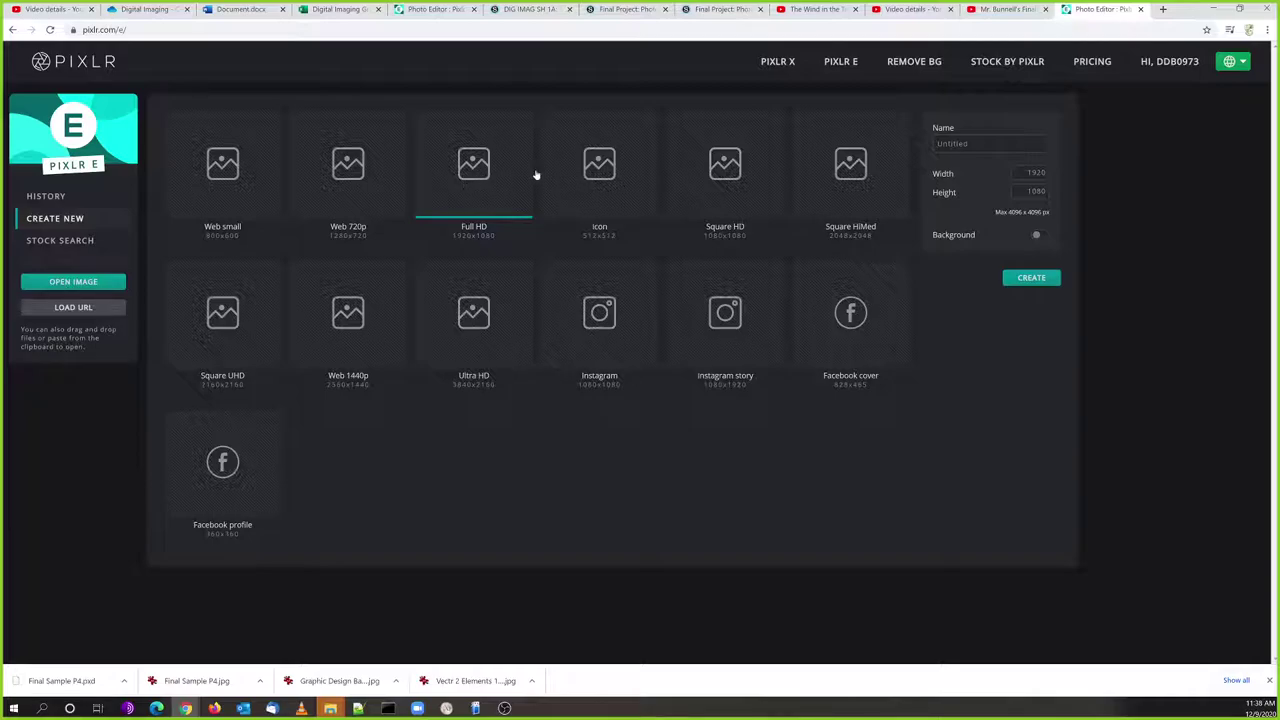
pyautogui.click(706, 200)
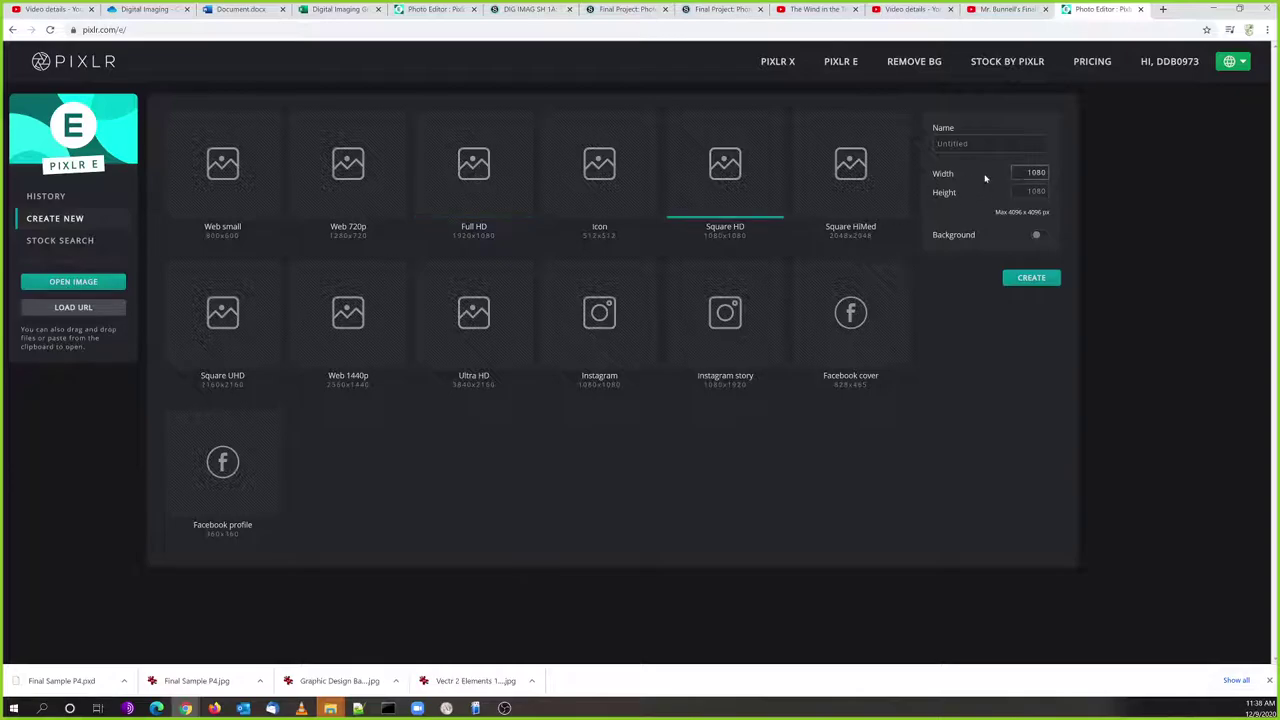
pyautogui.click(474, 176)
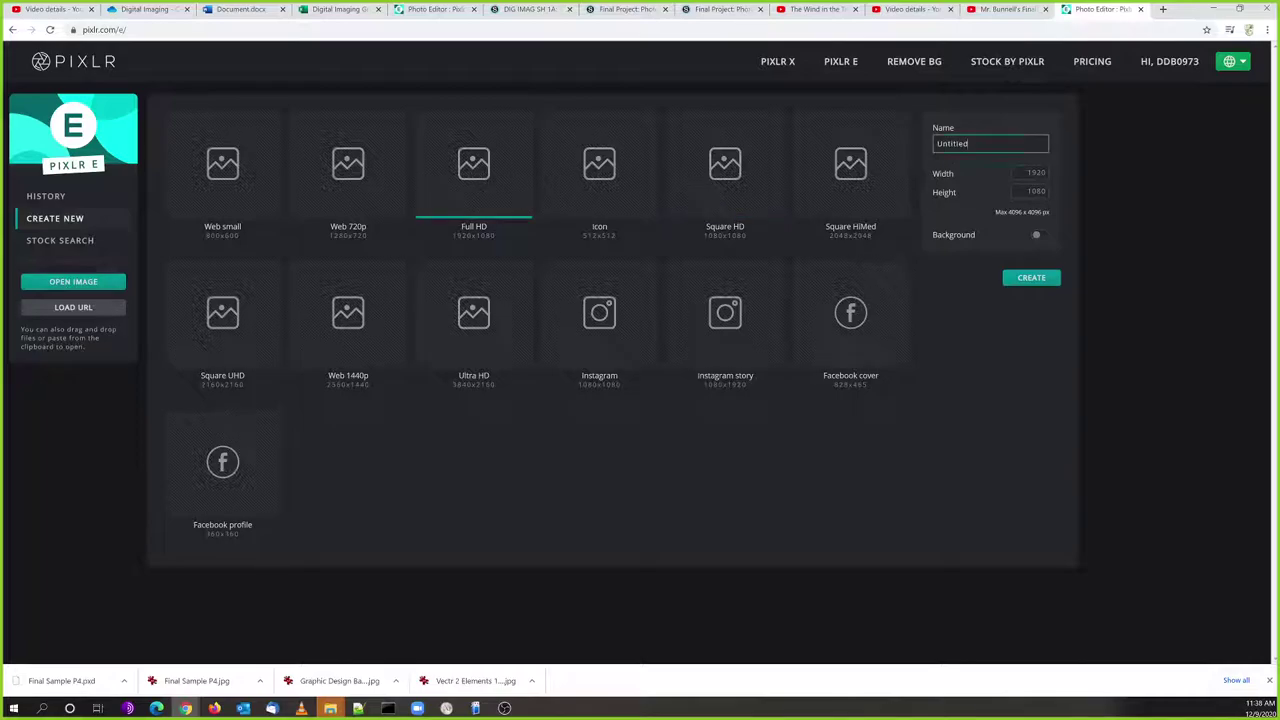
# Name the new image "Final Sample P6" and create it
pyautogui.hotkey('ctrl', 'a')
pyautogui.write('Final Sampol')
pyautogui.press('BackSpace')
pyautogui.press('BackSpace')
pyautogui.write('le P')
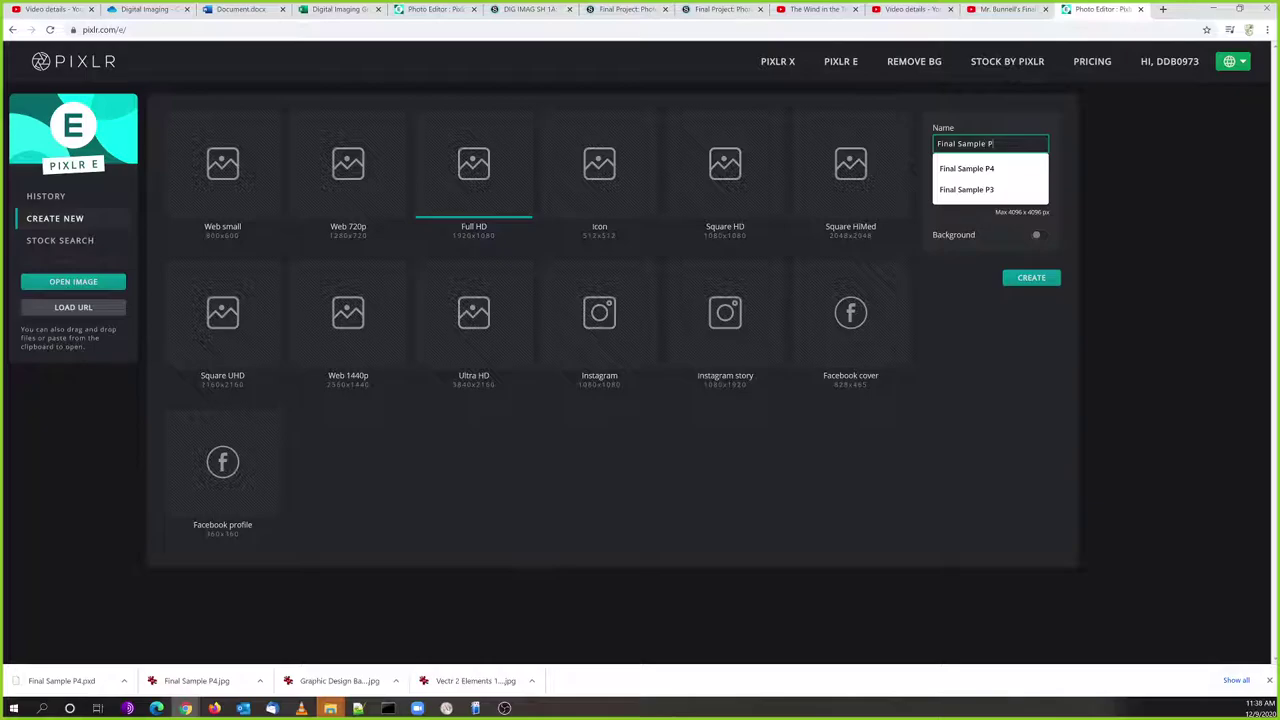
pyautogui.write('6')
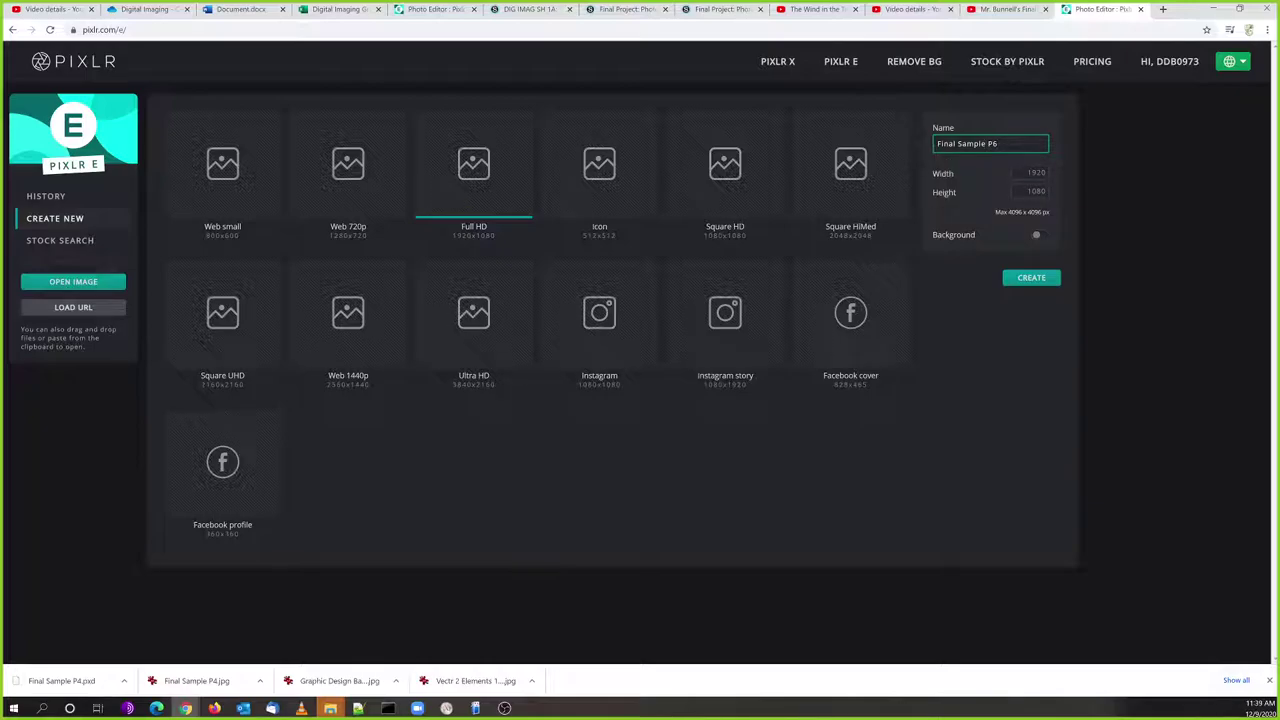
pyautogui.click(1033, 278)
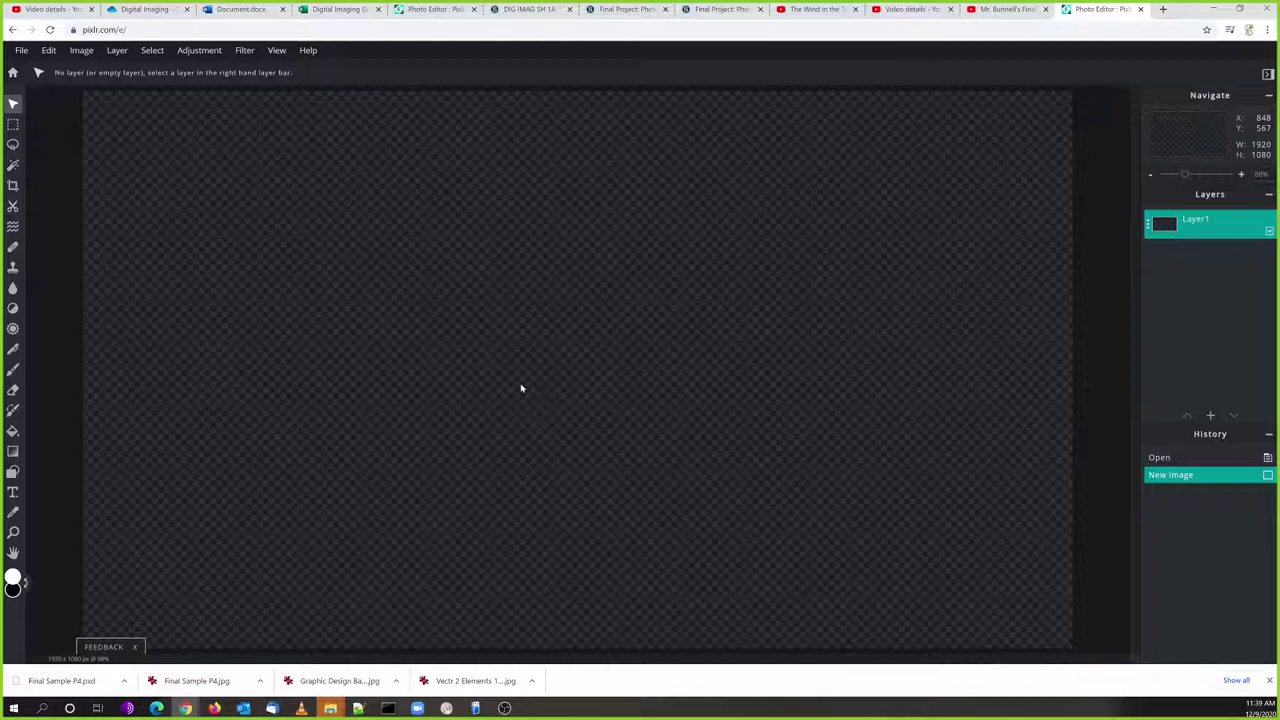
pyautogui.scroll(1, 520, 388)
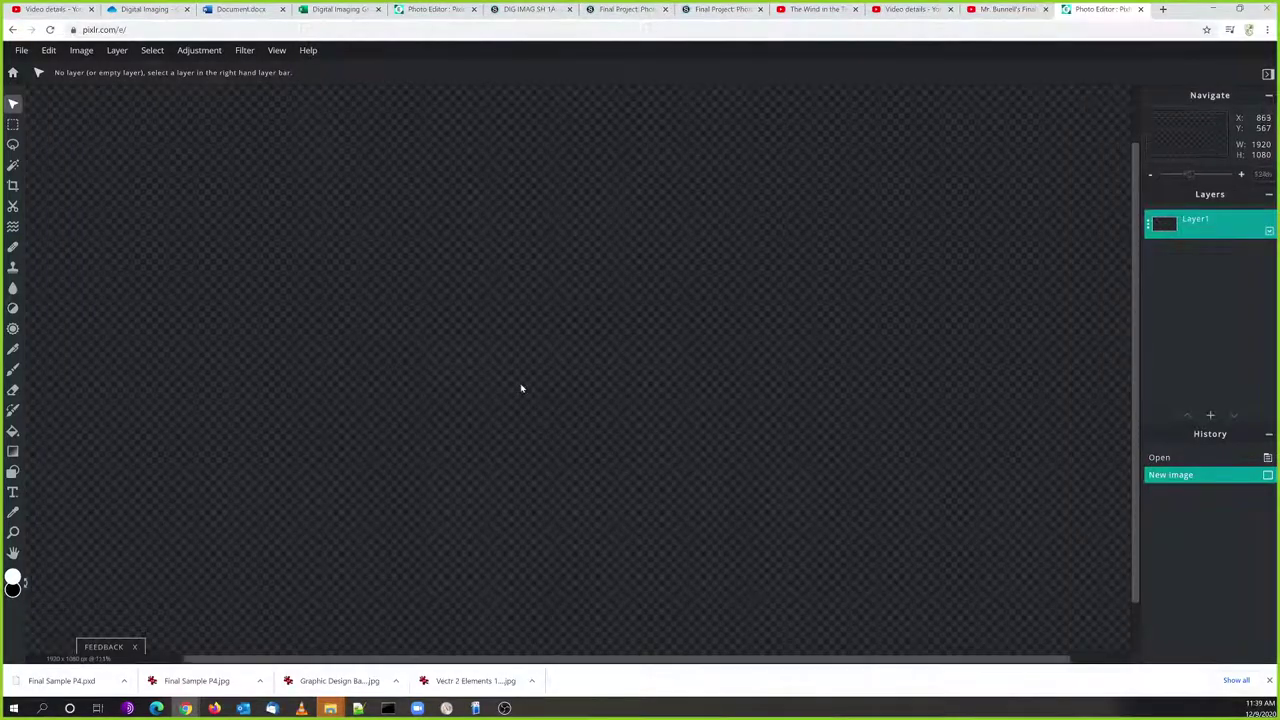
pyautogui.scroll(-4, 520, 388)
pyautogui.scroll(3, 520, 388)
pyautogui.scroll(-3, 520, 389)
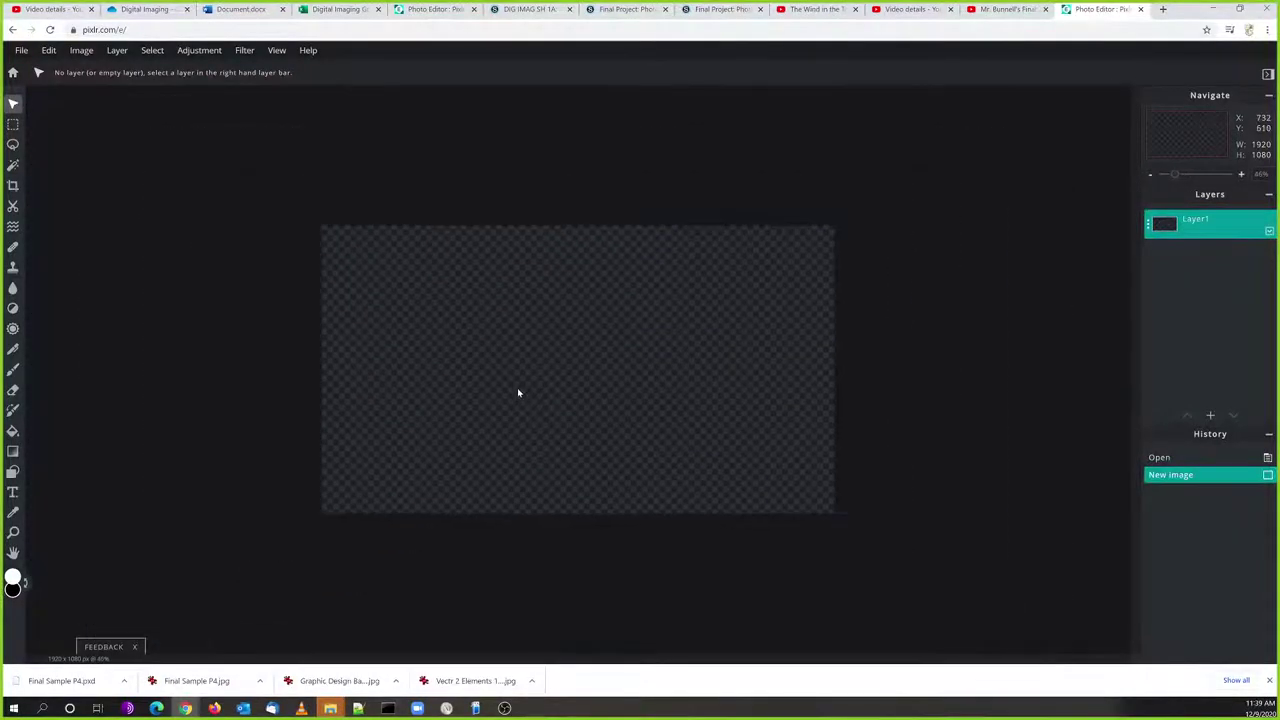
pyautogui.scroll(2, 518, 392)
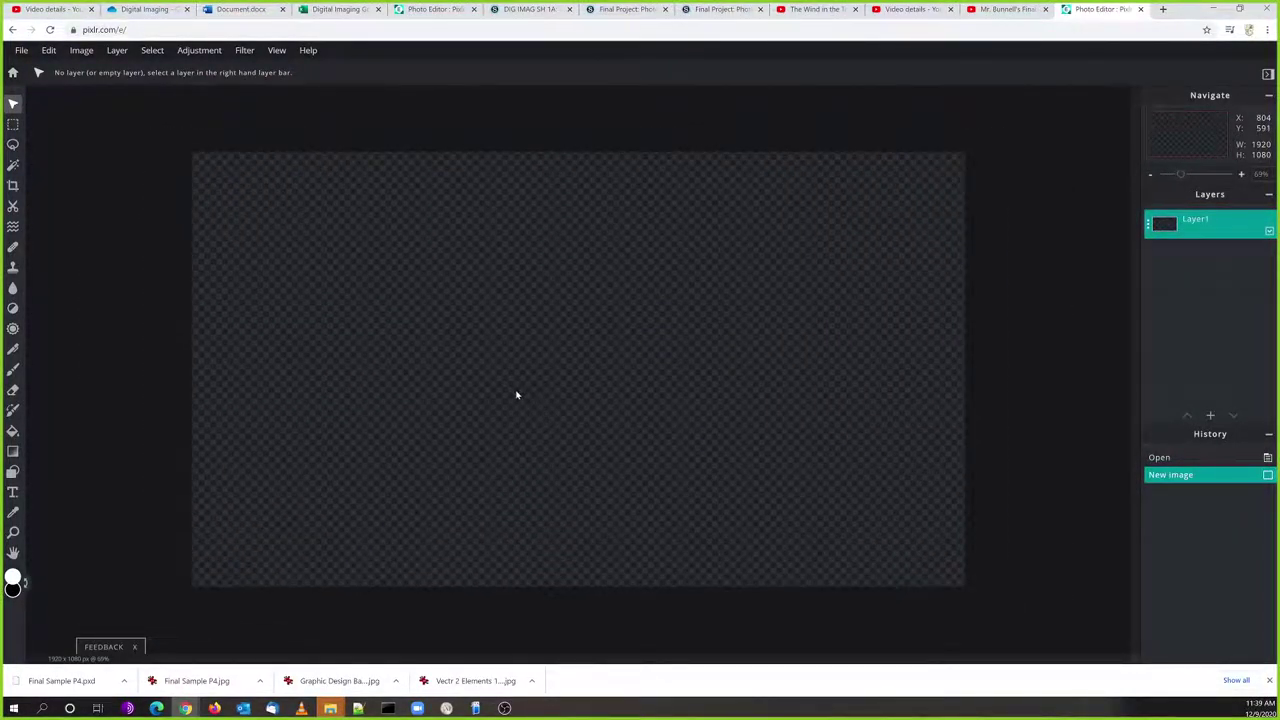
pyautogui.scroll(1, 517, 395)
pyautogui.scroll(-1, 517, 395)
pyautogui.scroll(1, 517, 395)
pyautogui.scroll(1, 517, 395)
pyautogui.scroll(1, 517, 395)
pyautogui.scroll(-2, 517, 395)
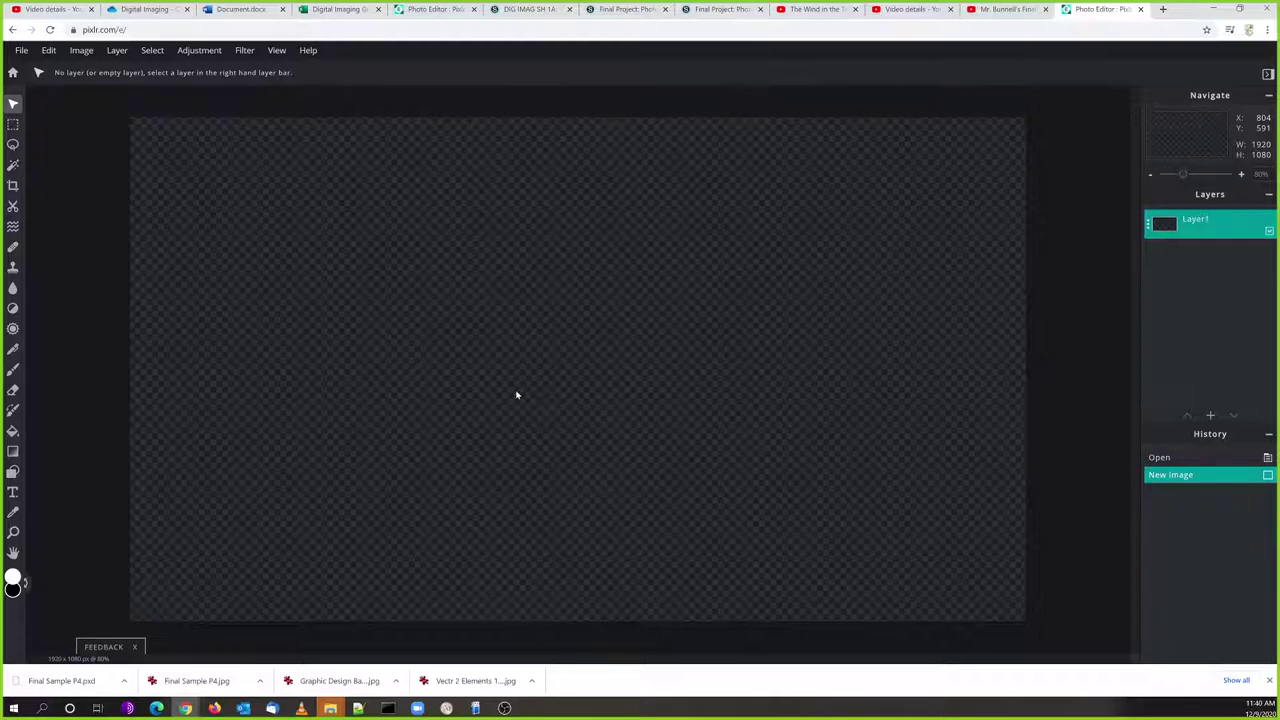
pyautogui.scroll(1, 517, 395)
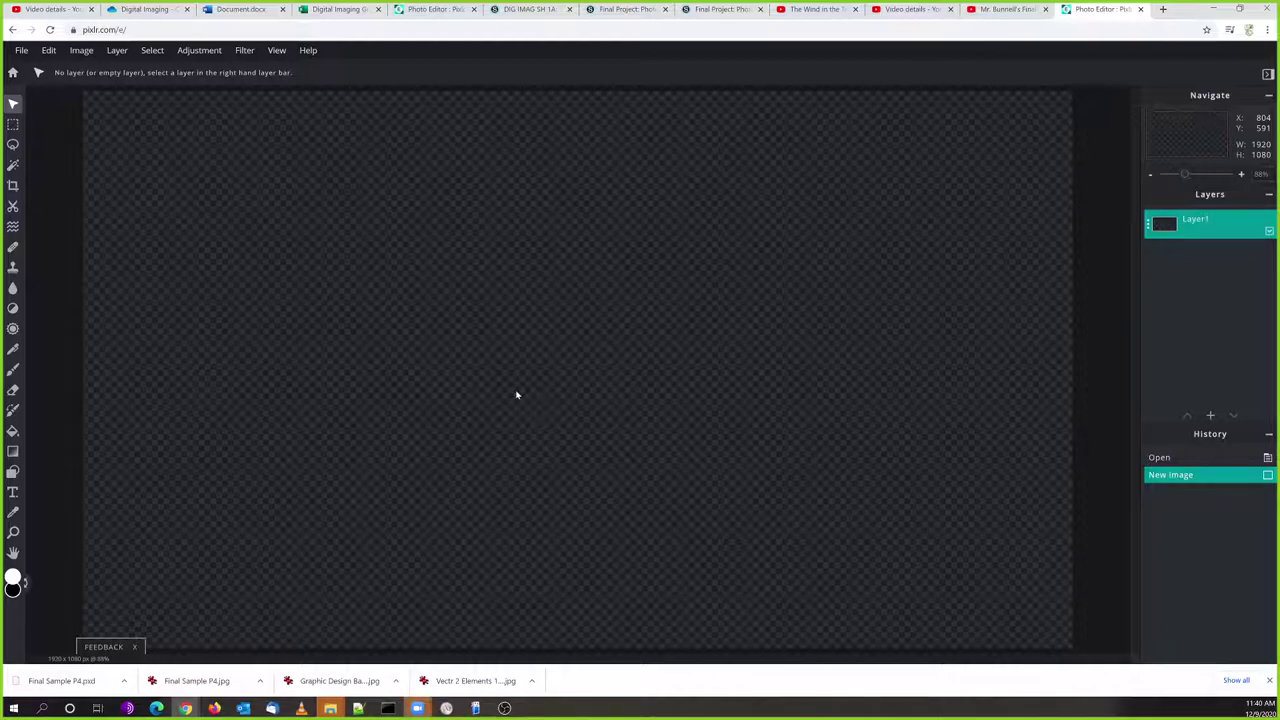
# Draw four separate black-filled rectangles with white 5-pixel outlines on the canvas using the Shape tool
pyautogui.click(13, 473)
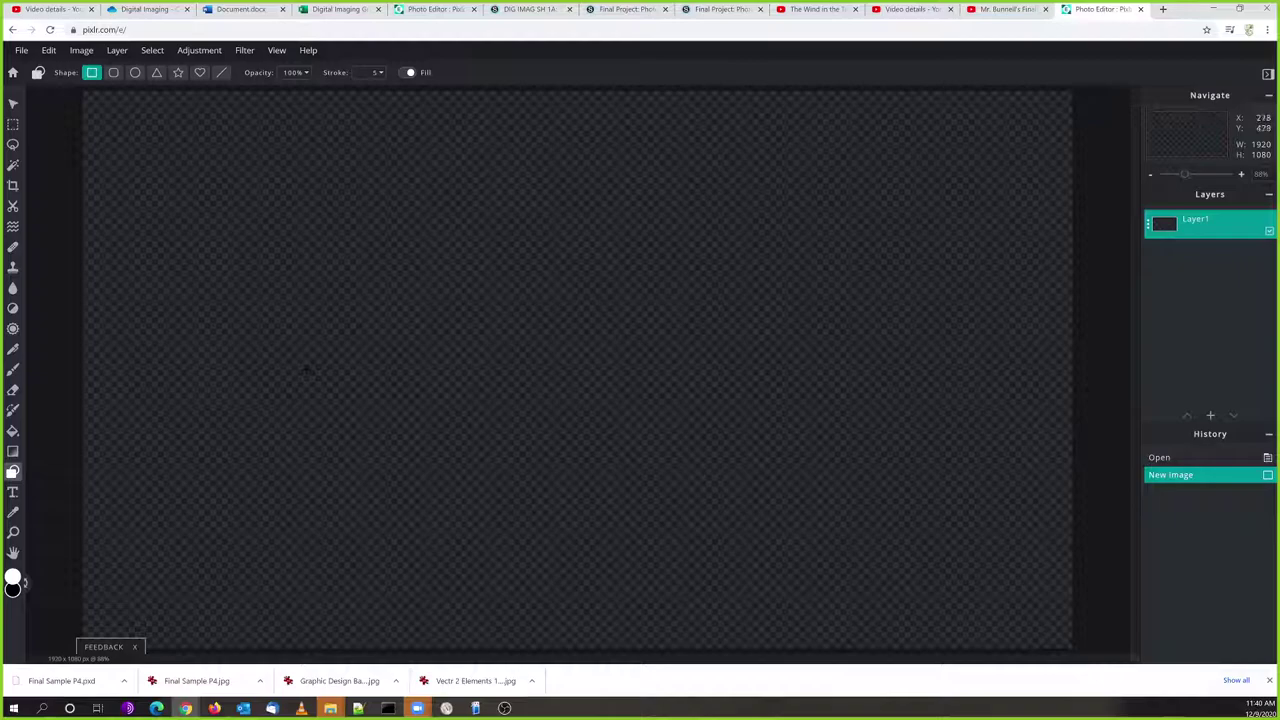
pyautogui.moveTo(292, 346); pyautogui.dragTo(428, 395)
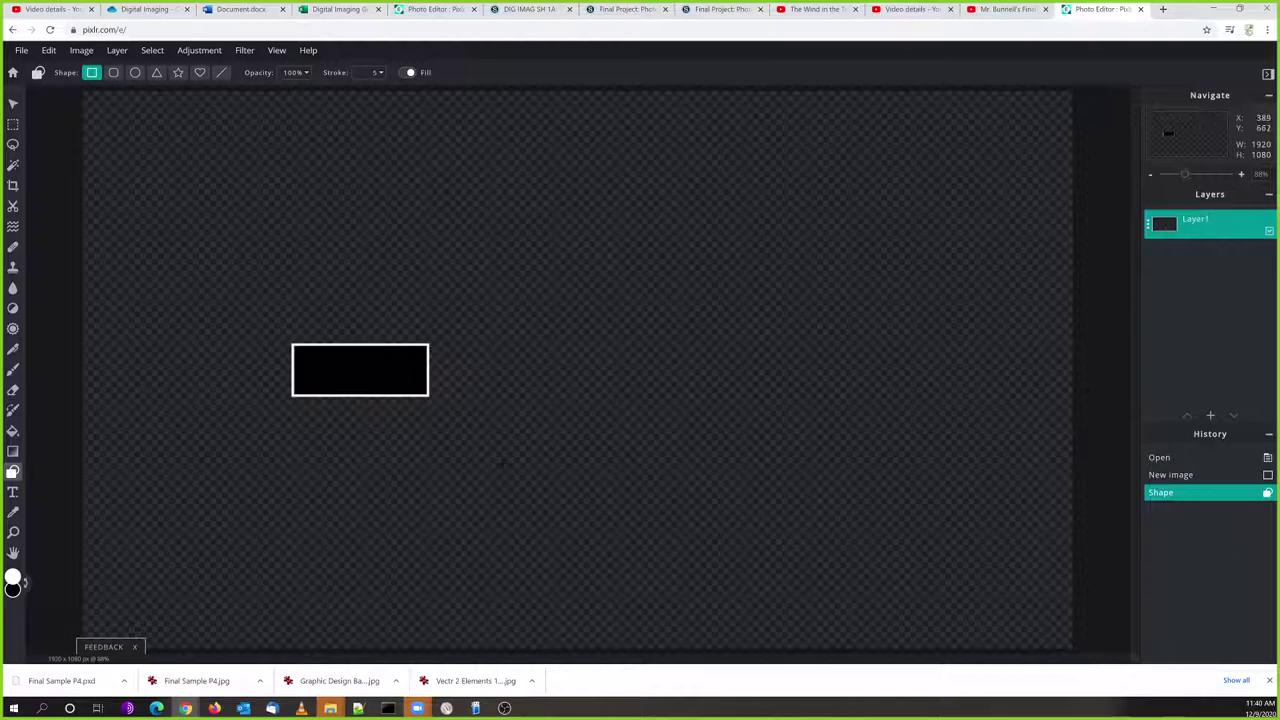
pyautogui.moveTo(645, 358); pyautogui.dragTo(690, 428)
pyautogui.moveTo(536, 458); pyautogui.dragTo(438, 520)
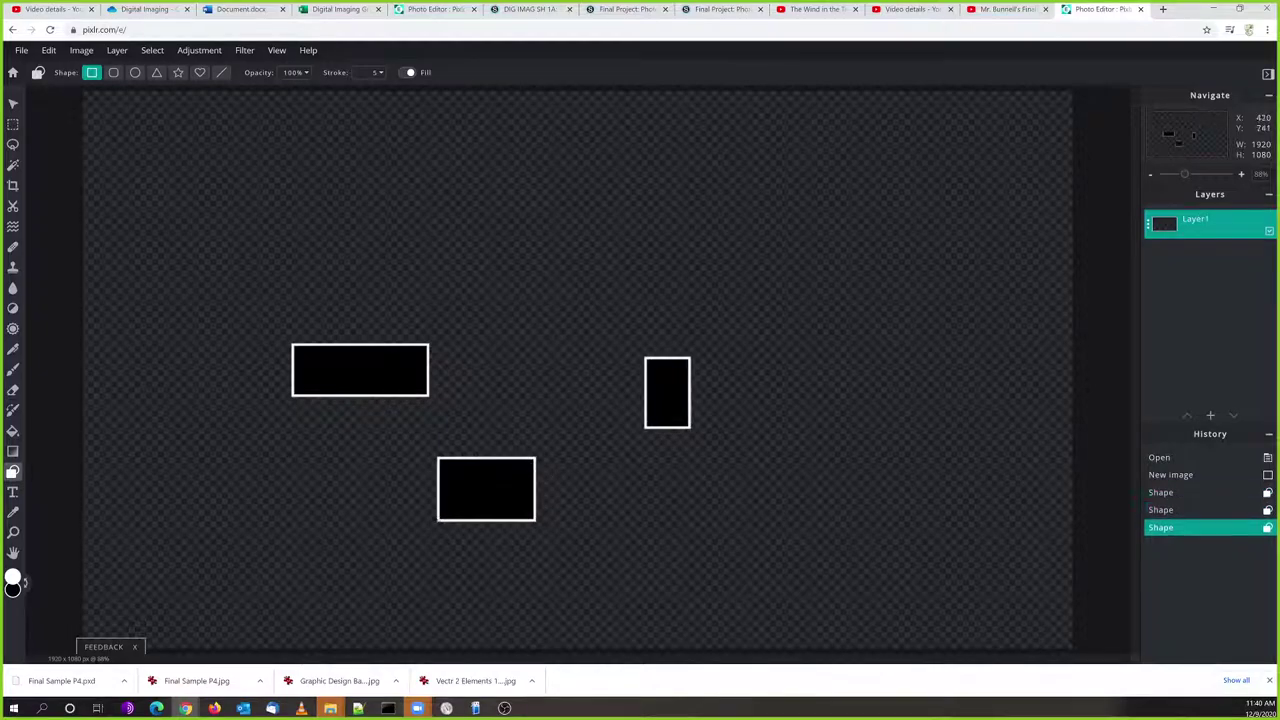
pyautogui.moveTo(299, 474); pyautogui.dragTo(414, 424)
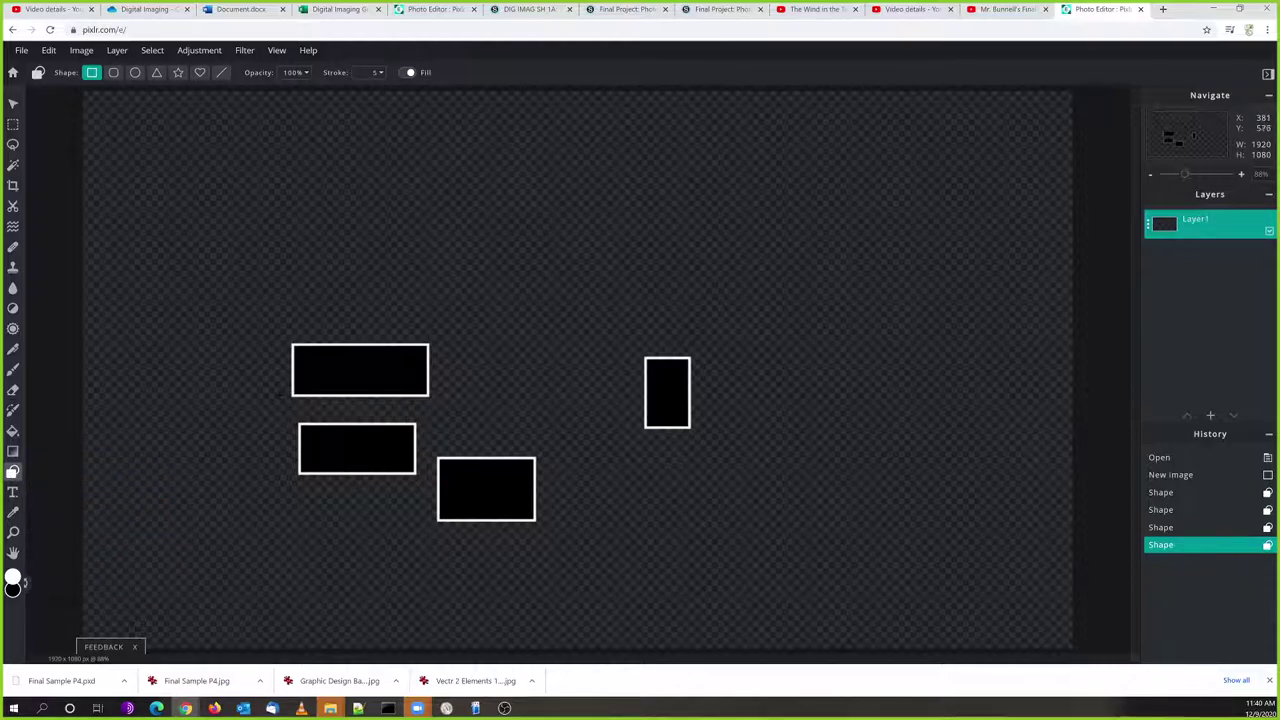
# Undo the last three rectangles, keeping only the first one drawn
pyautogui.hotkey('ctrl', 'z')
pyautogui.hotkey('ctrl', 'z')
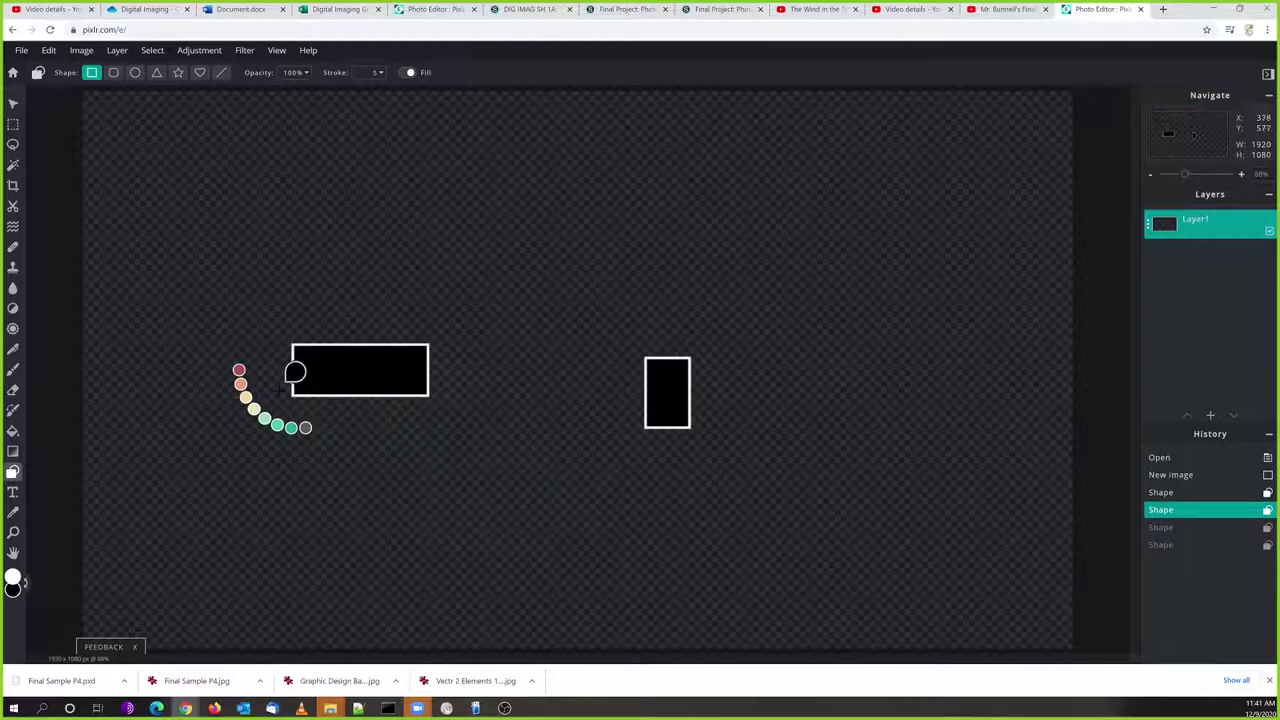
pyautogui.hotkey('ctrl', 'z')
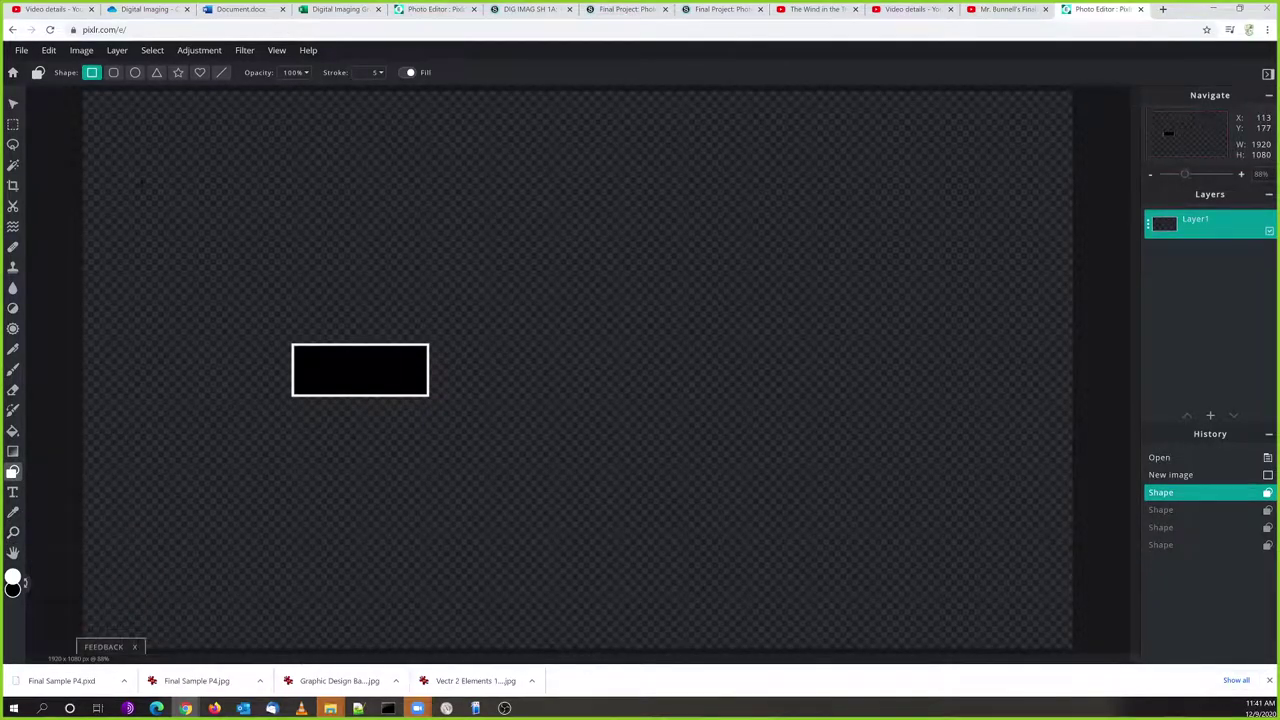
# Enlarge the remaining rectangle with fixed aspect to about 408 by 160 pixels using the Arrange tool
pyautogui.click(13, 105)
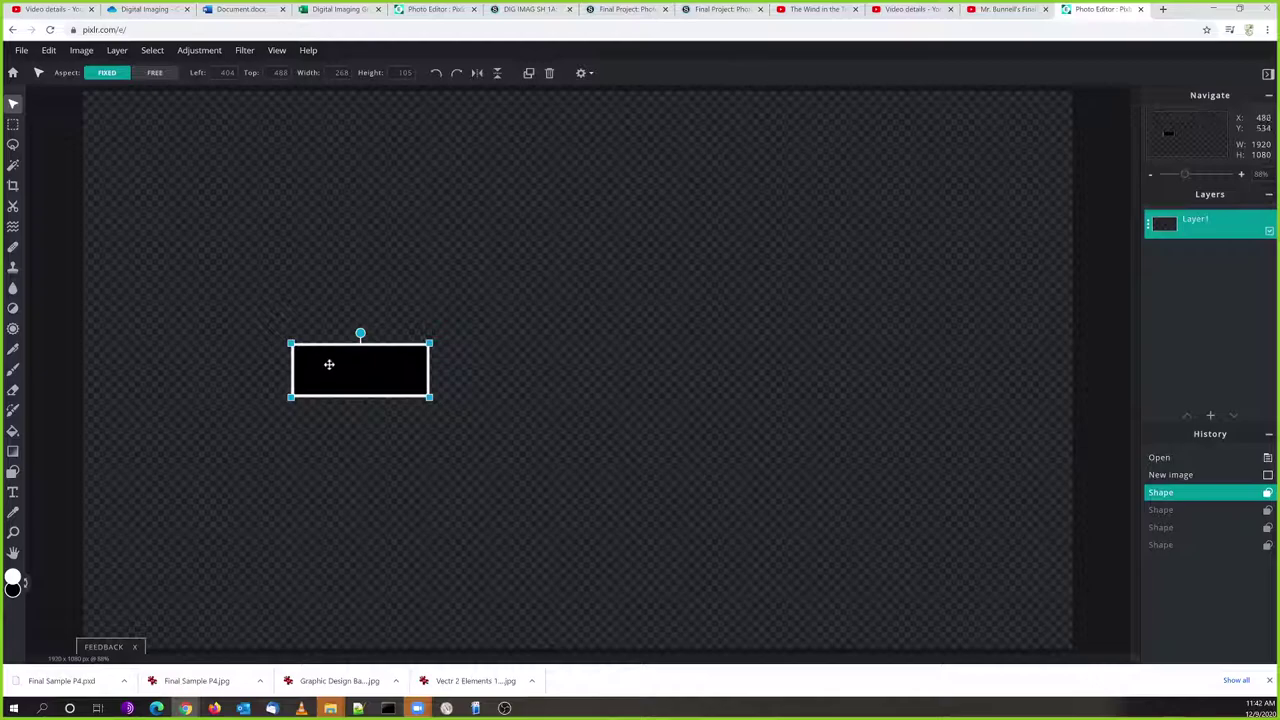
pyautogui.click(286, 342)
pyautogui.moveTo(286, 342); pyautogui.dragTo(260, 303)
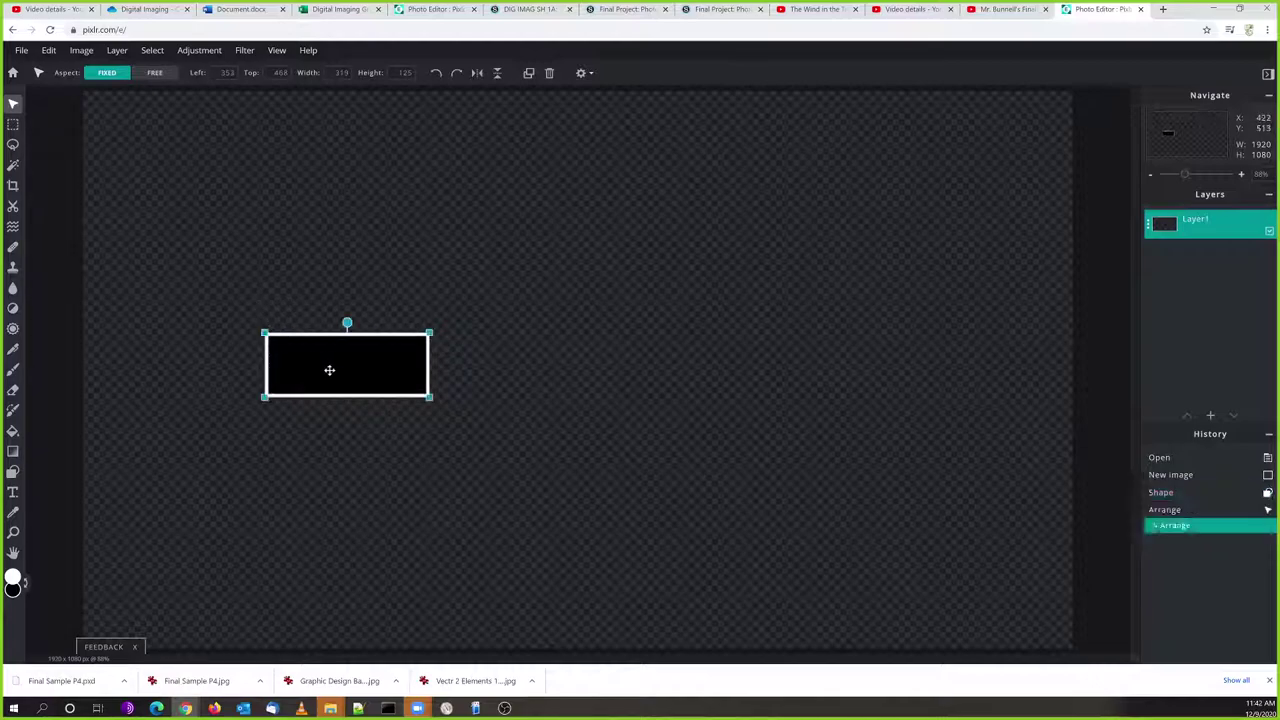
pyautogui.moveTo(429, 332); pyautogui.dragTo(475, 315)
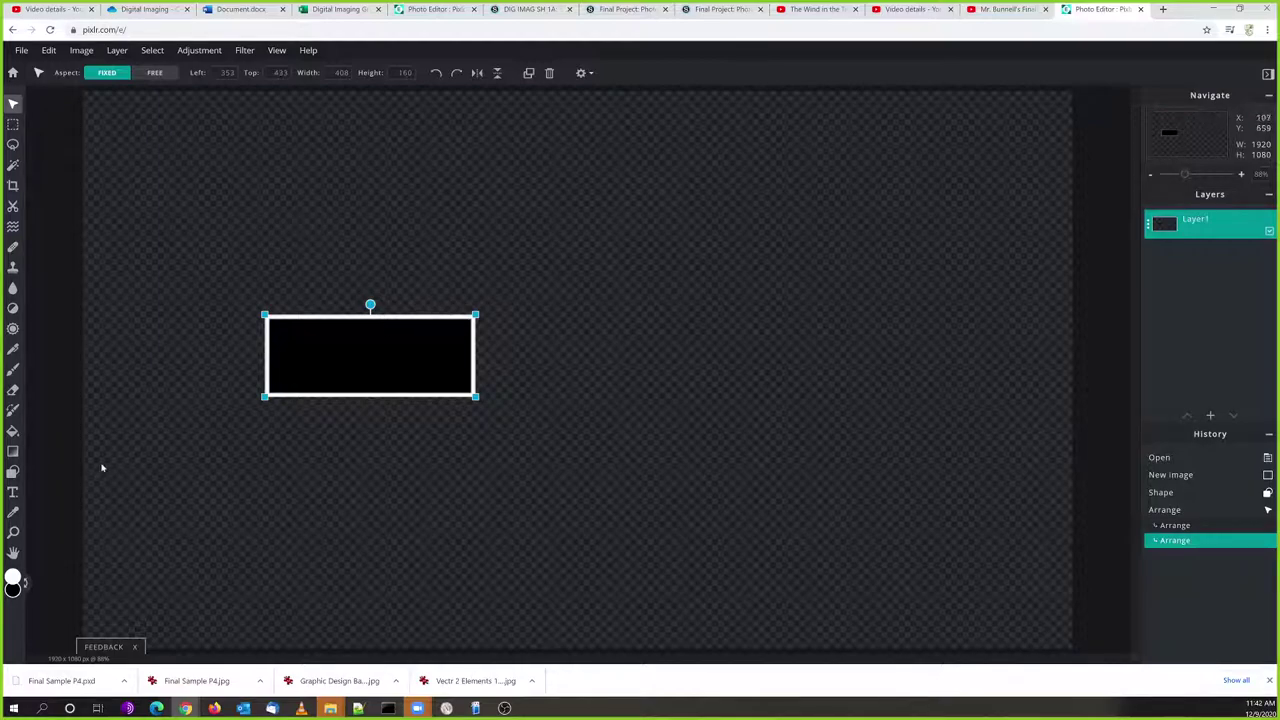
# Switch the rectangle's aspect mode to Free and delete the rectangle with its layer
pyautogui.click(13, 471)
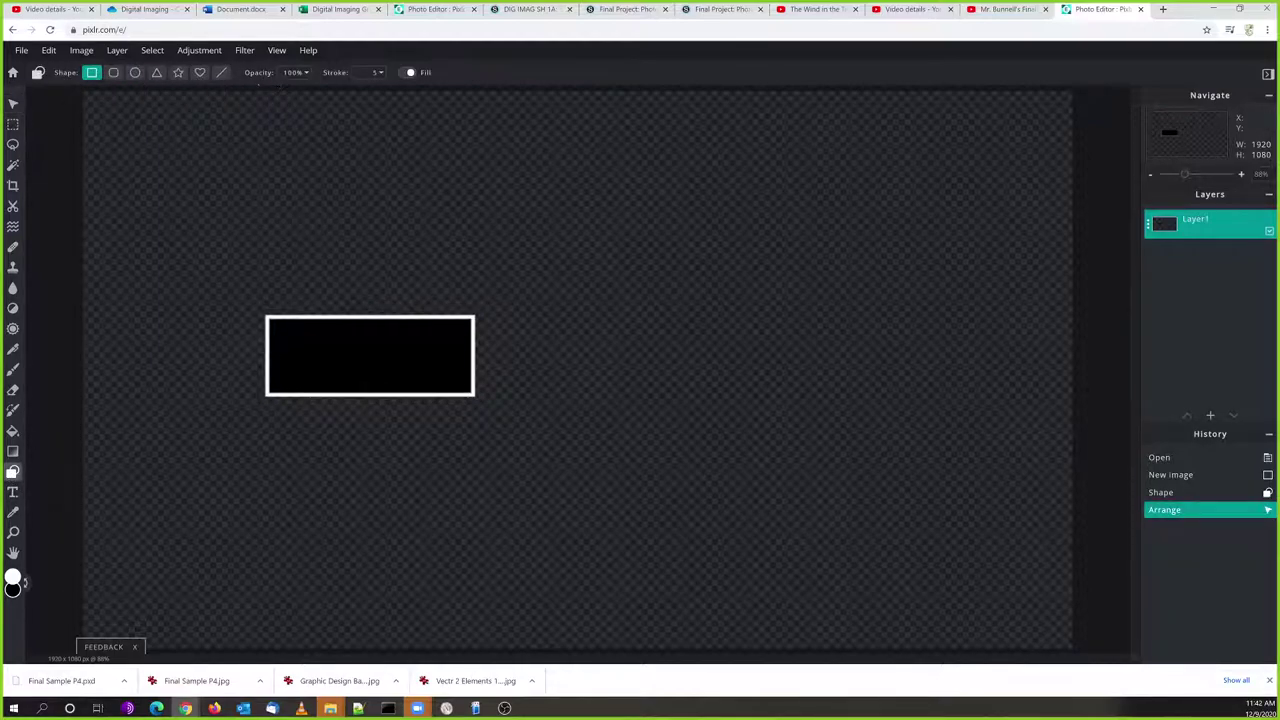
pyautogui.click(14, 103)
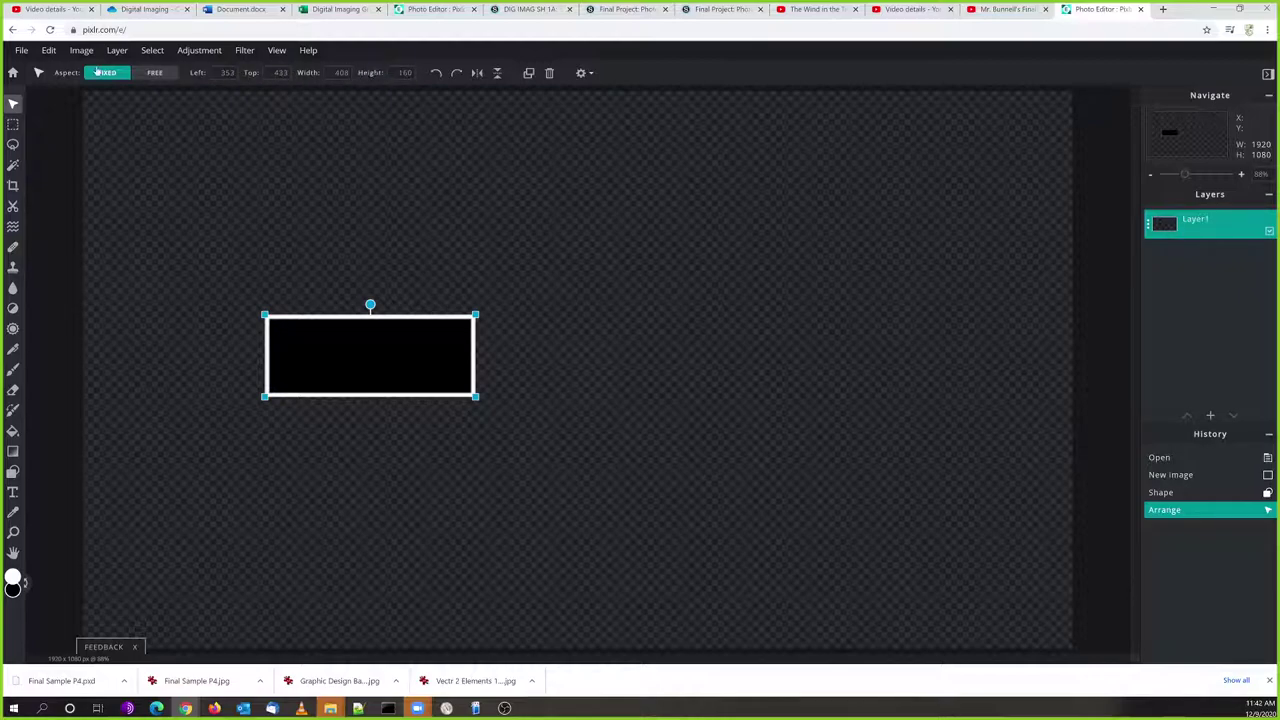
pyautogui.click(154, 73)
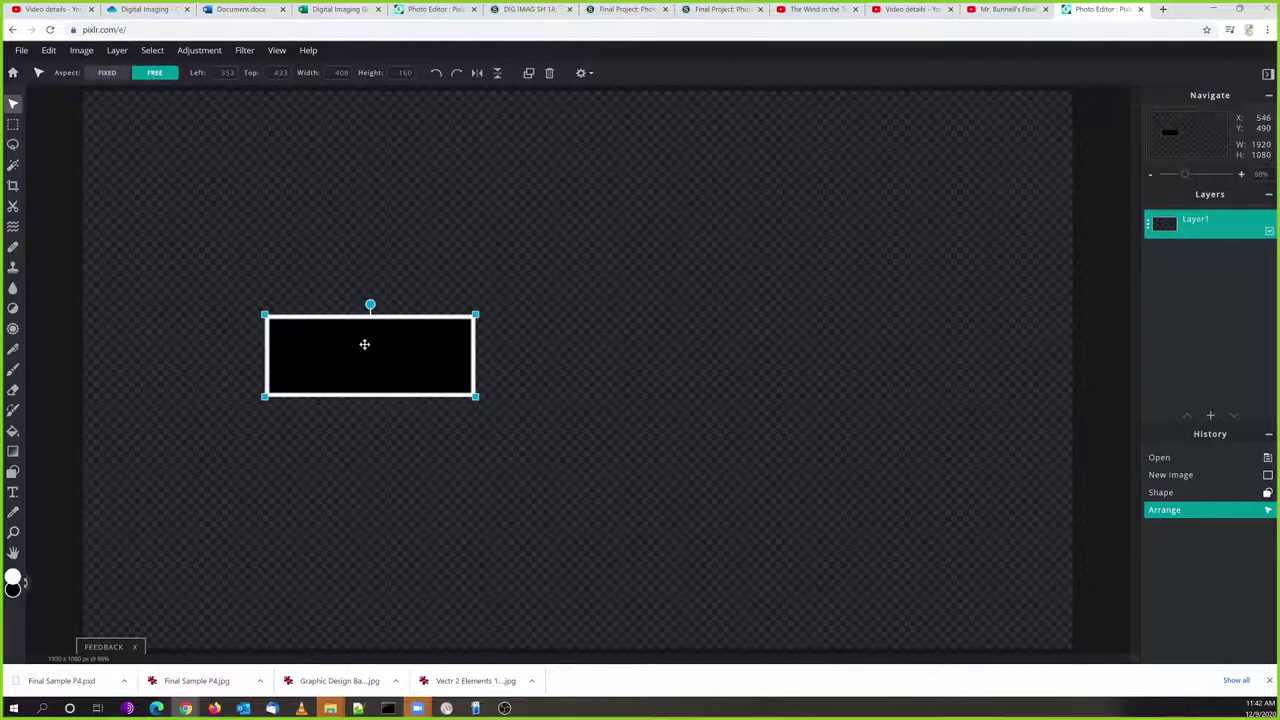
pyautogui.press('Delete')
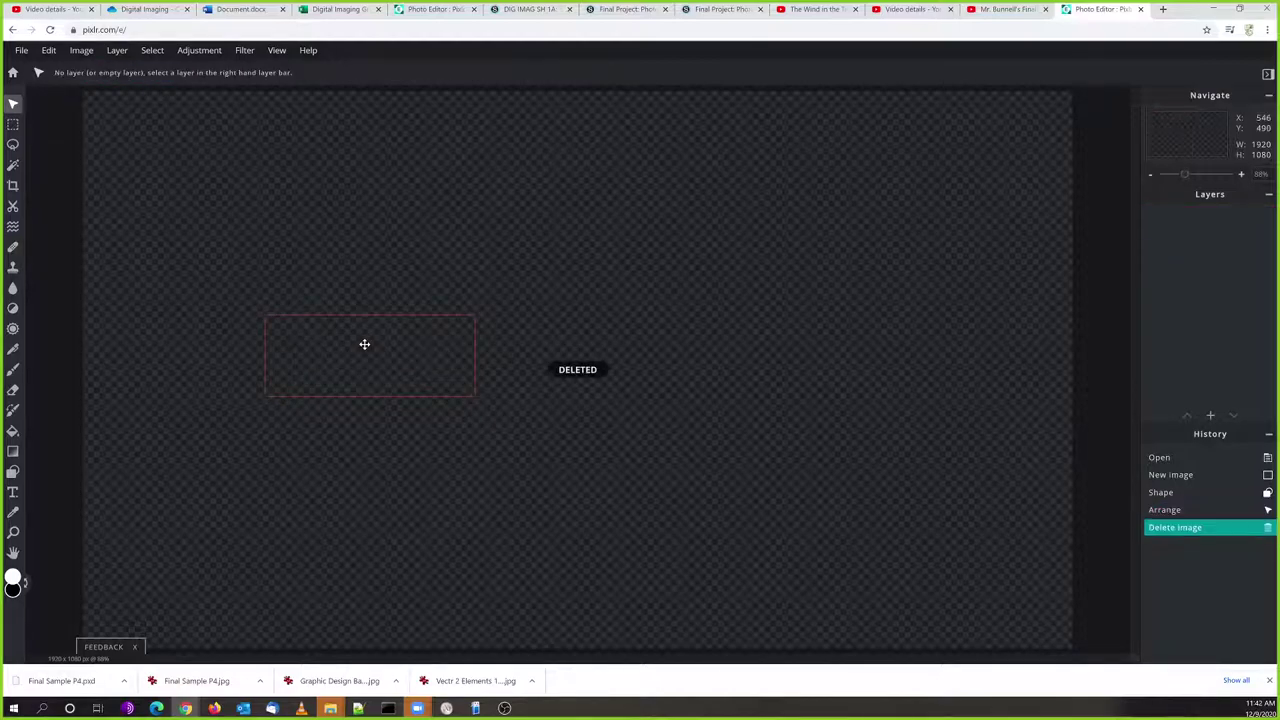
# Add an empty layer and activate the Shape tool with the rectangle shape
pyautogui.click(13, 471)
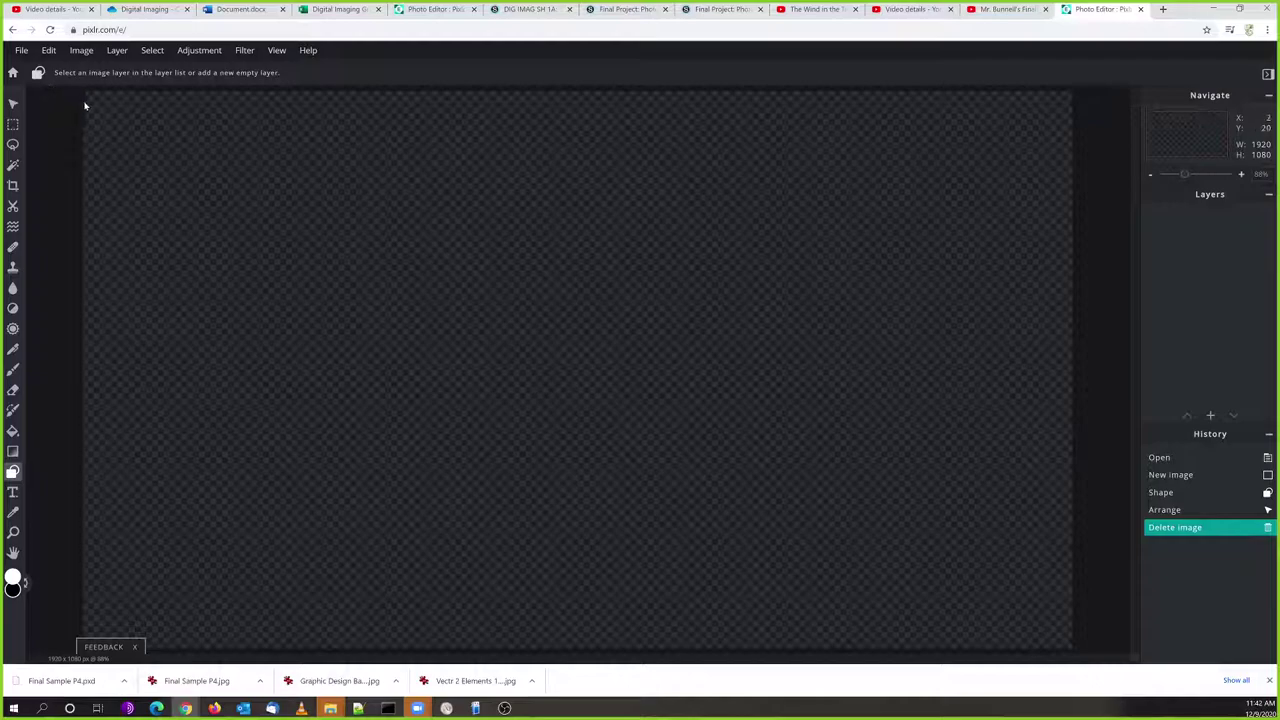
pyautogui.click(13, 105)
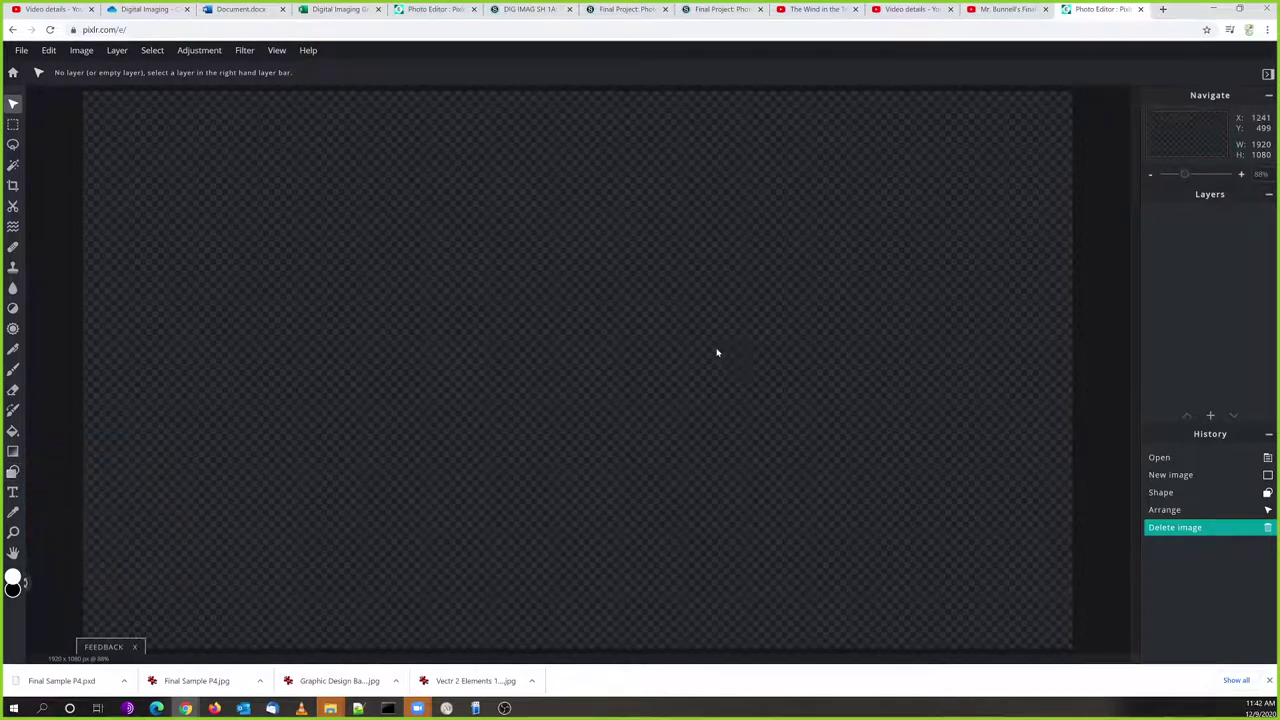
pyautogui.click(1210, 416)
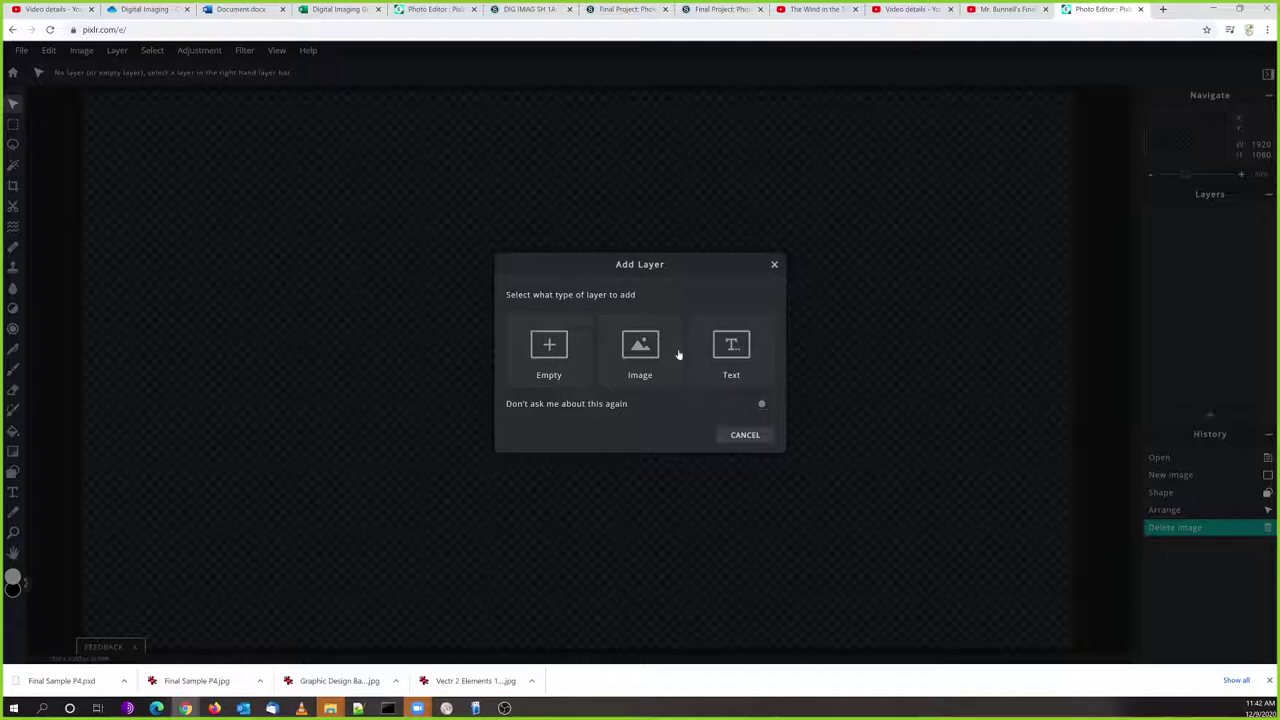
pyautogui.click(548, 350)
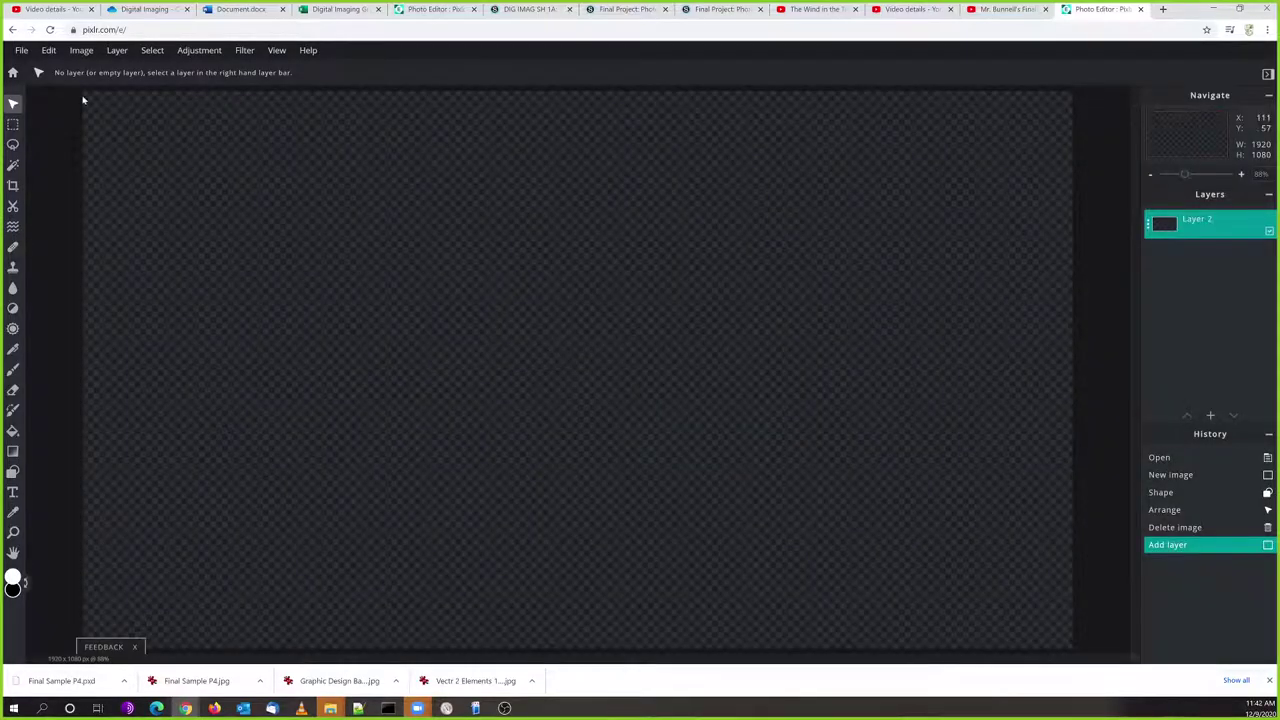
pyautogui.click(13, 471)
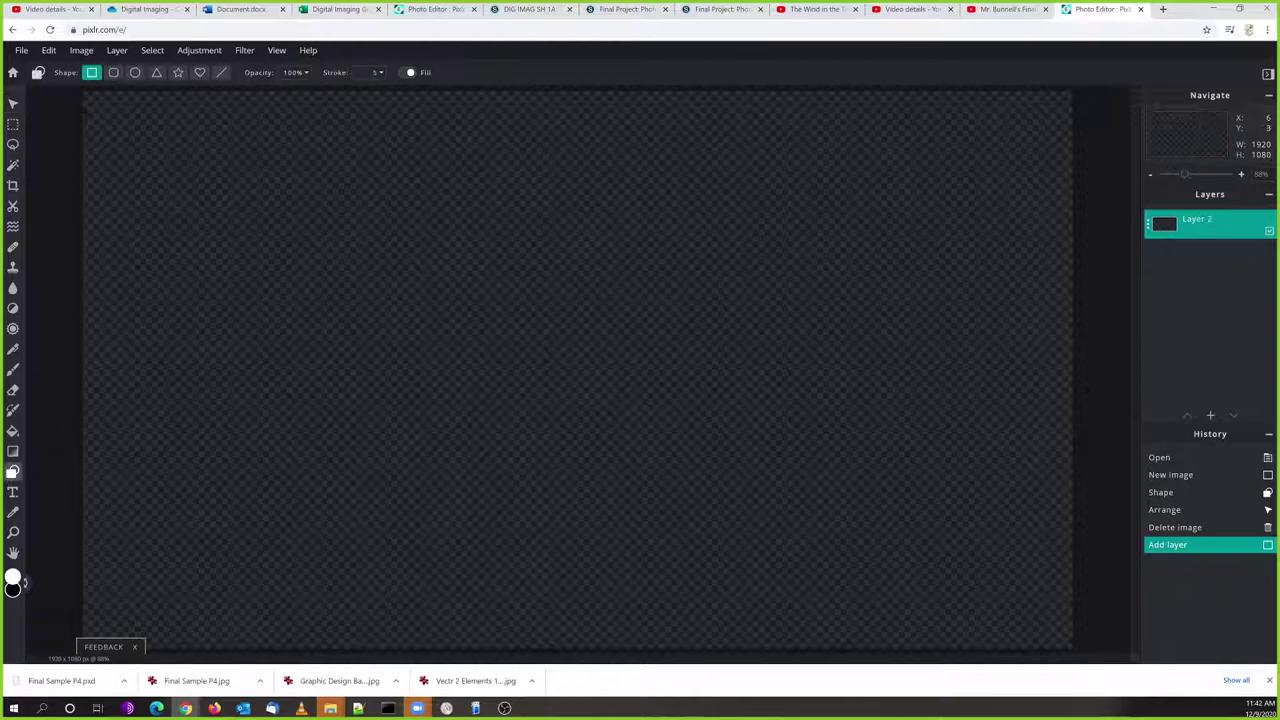
# Draw a black-filled rectangle across the whole canvas and, with Free aspect, set its height to 1080 px
pyautogui.moveTo(84, 92); pyautogui.dragTo(1113, 680)
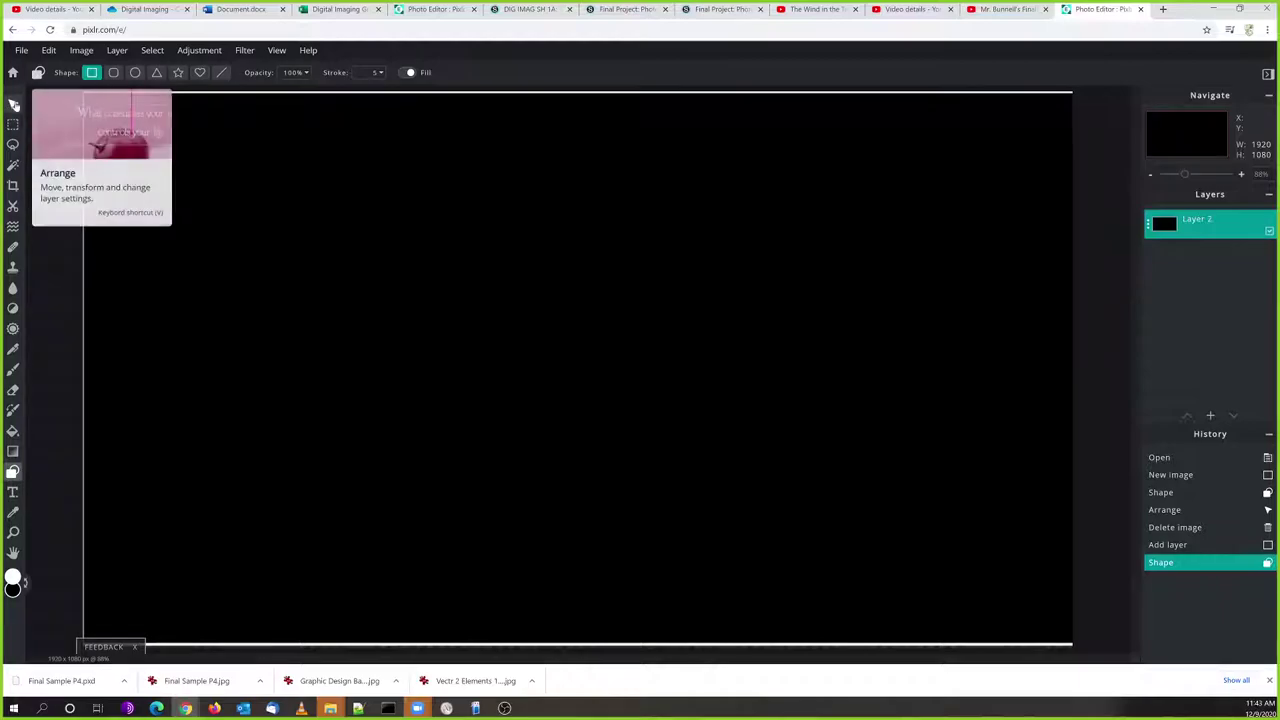
pyautogui.click(13, 103)
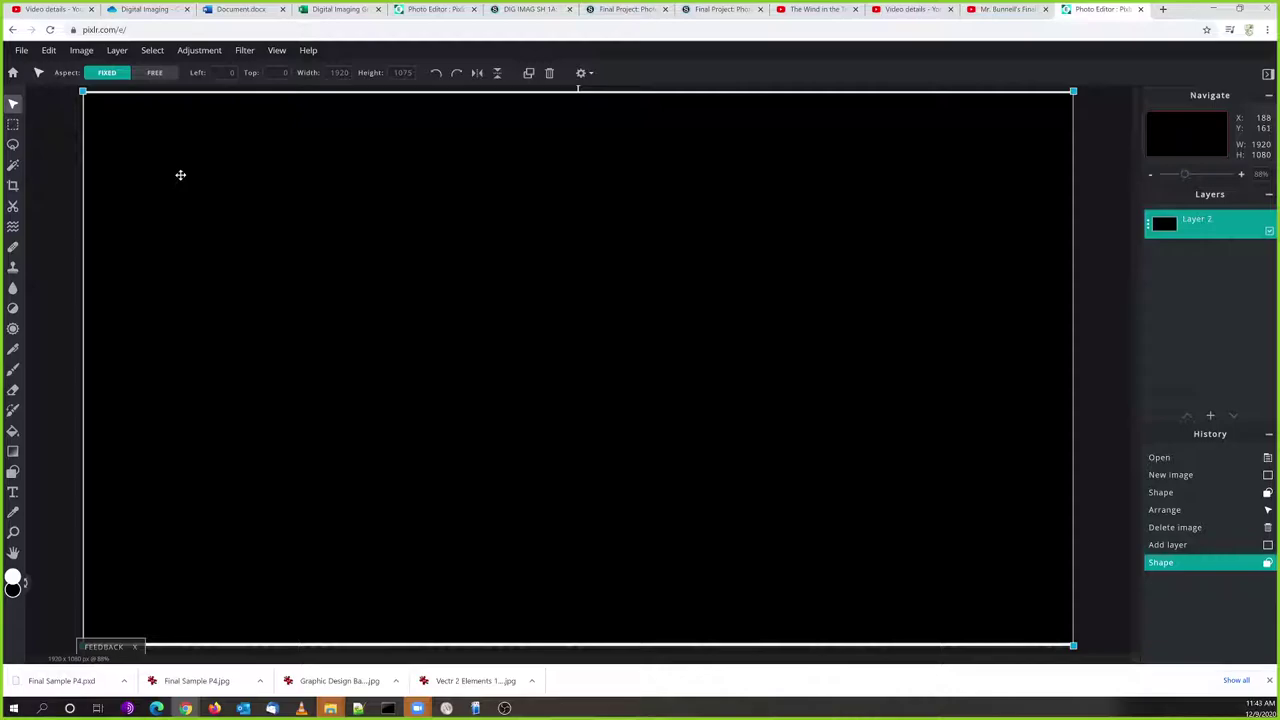
pyautogui.click(150, 74)
pyautogui.press('Tab')
pyautogui.press('Tab')
pyautogui.press('Tab')
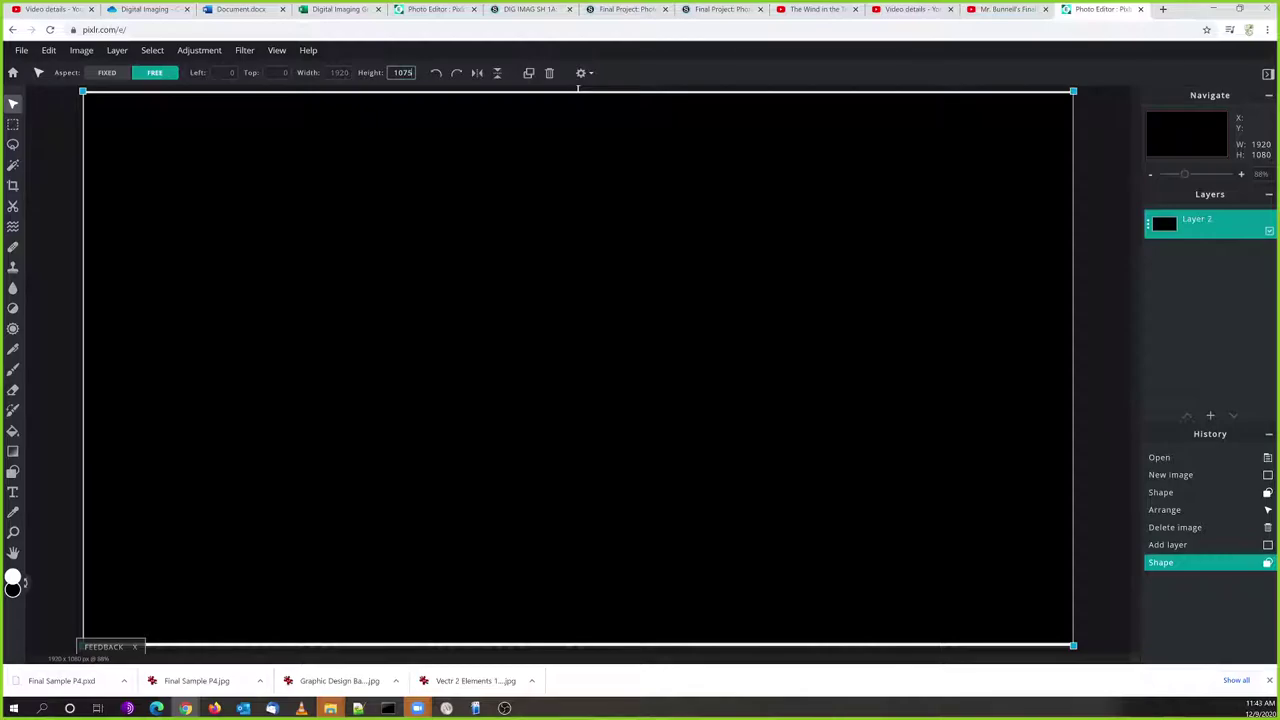
pyautogui.press('BackSpace')
pyautogui.press('BackSpace')
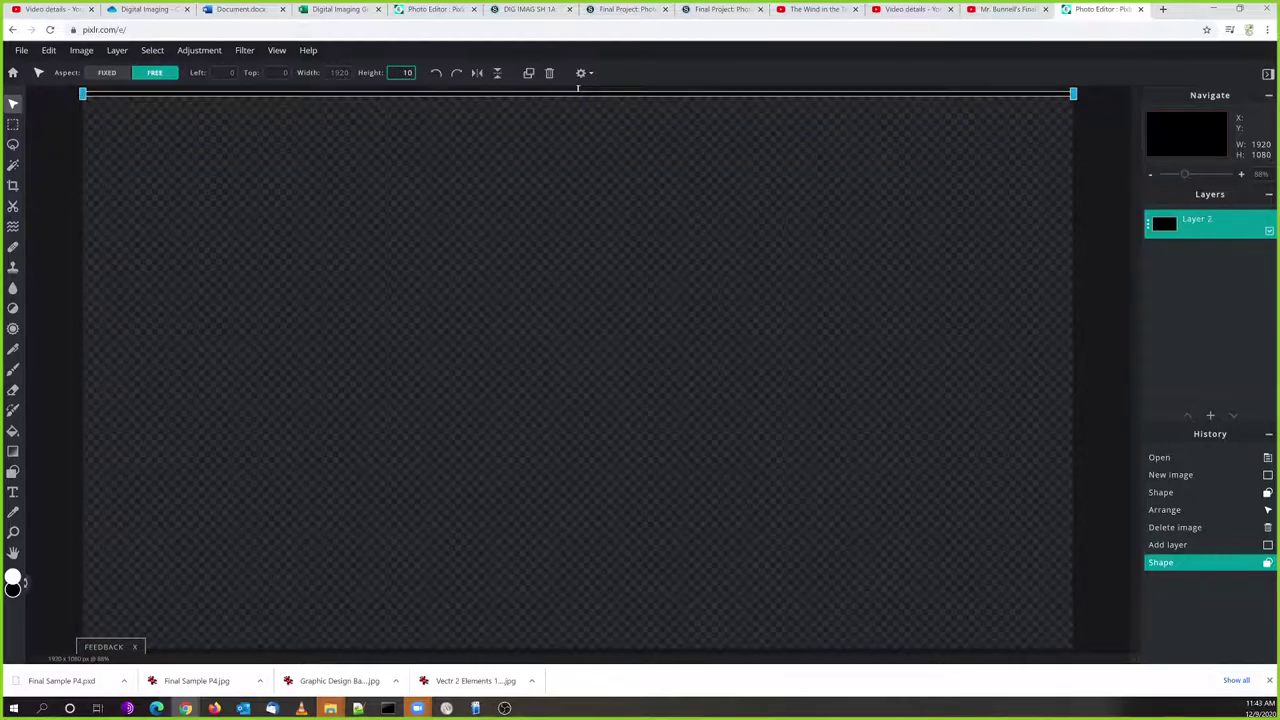
pyautogui.write('80')
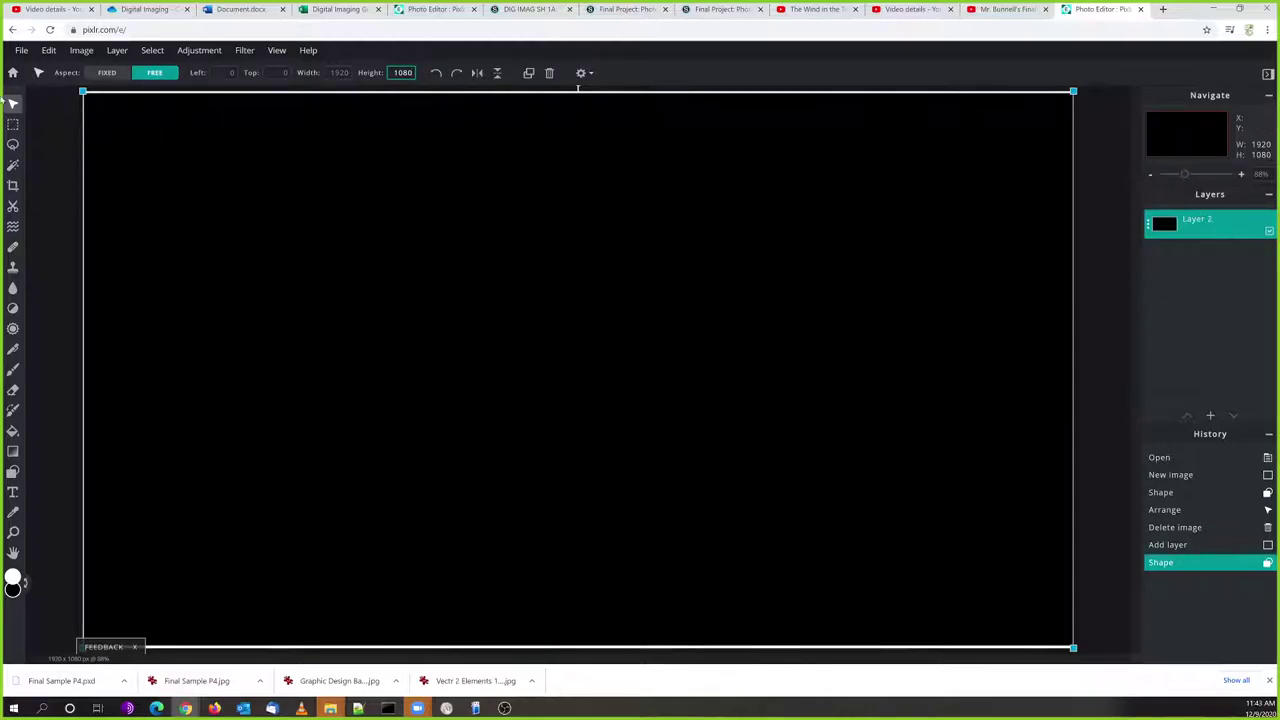
pyautogui.click(56, 138)
pyautogui.click(53, 137)
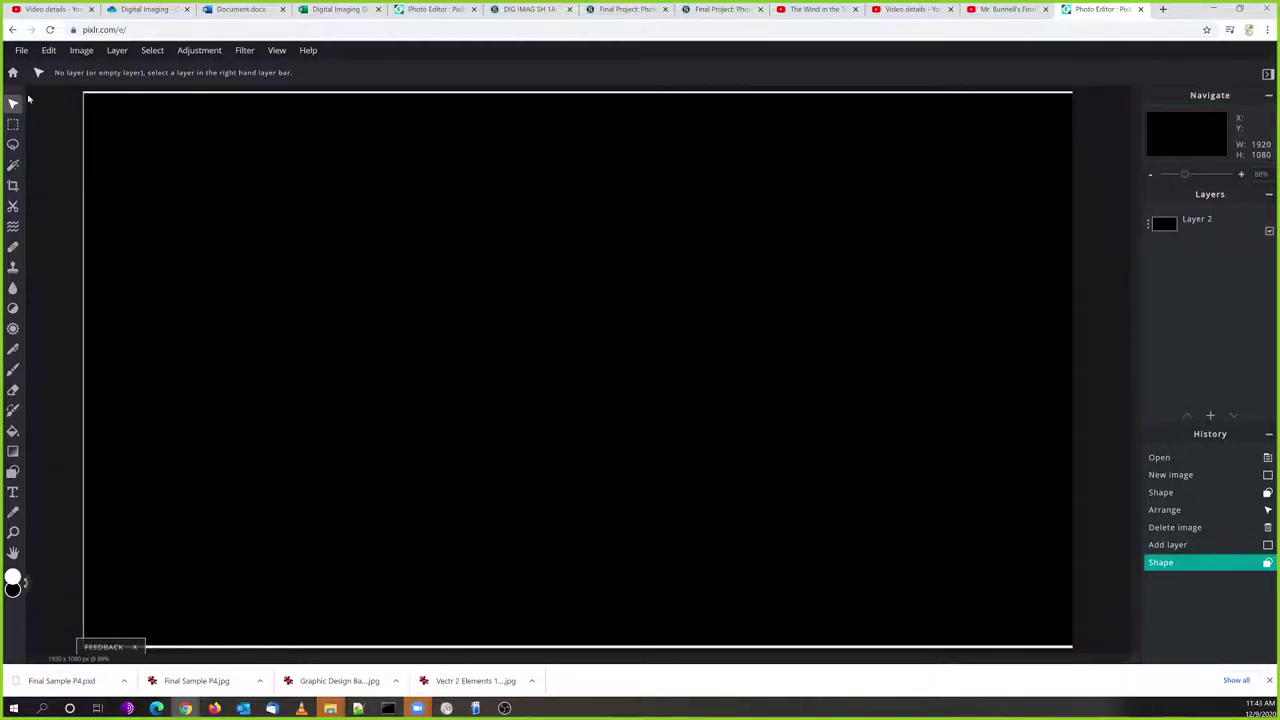
# Shift the rectangle slightly off the canvas edge and reset its Left position to 0
pyautogui.moveTo(245, 166); pyautogui.dragTo(241, 166)
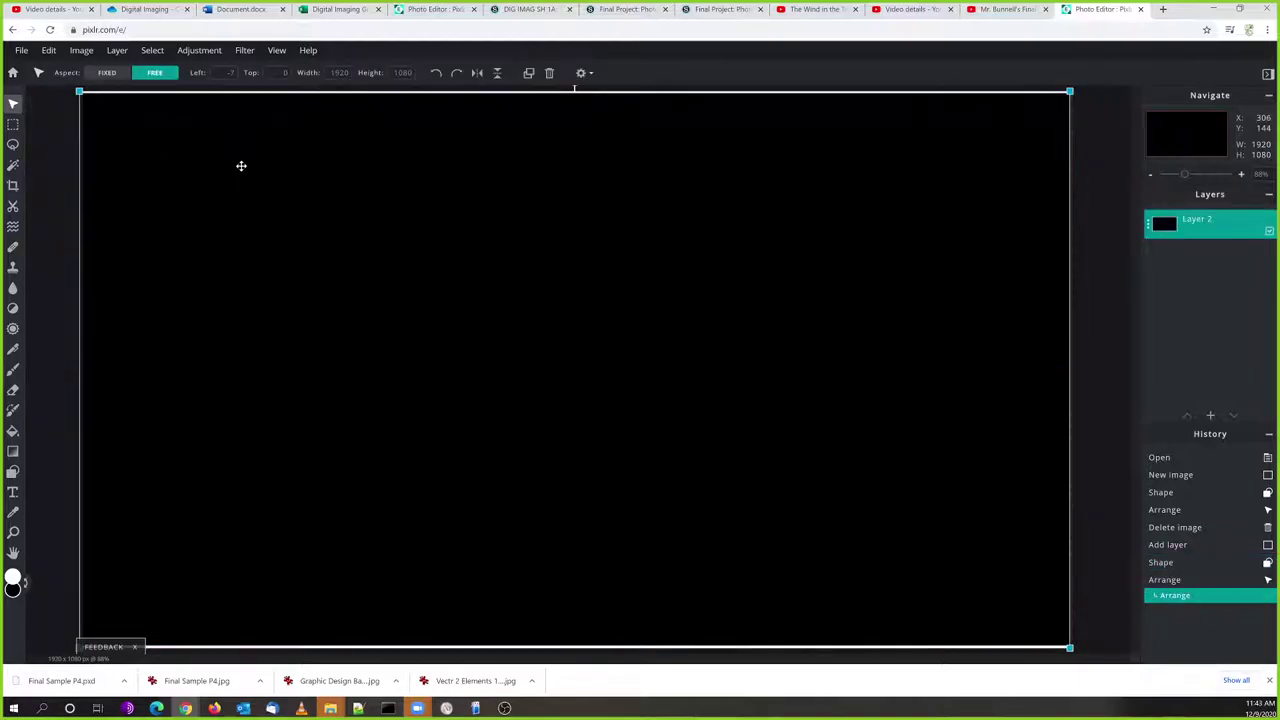
pyautogui.click(228, 73)
pyautogui.doubleClick(229, 73)
pyautogui.write('0')
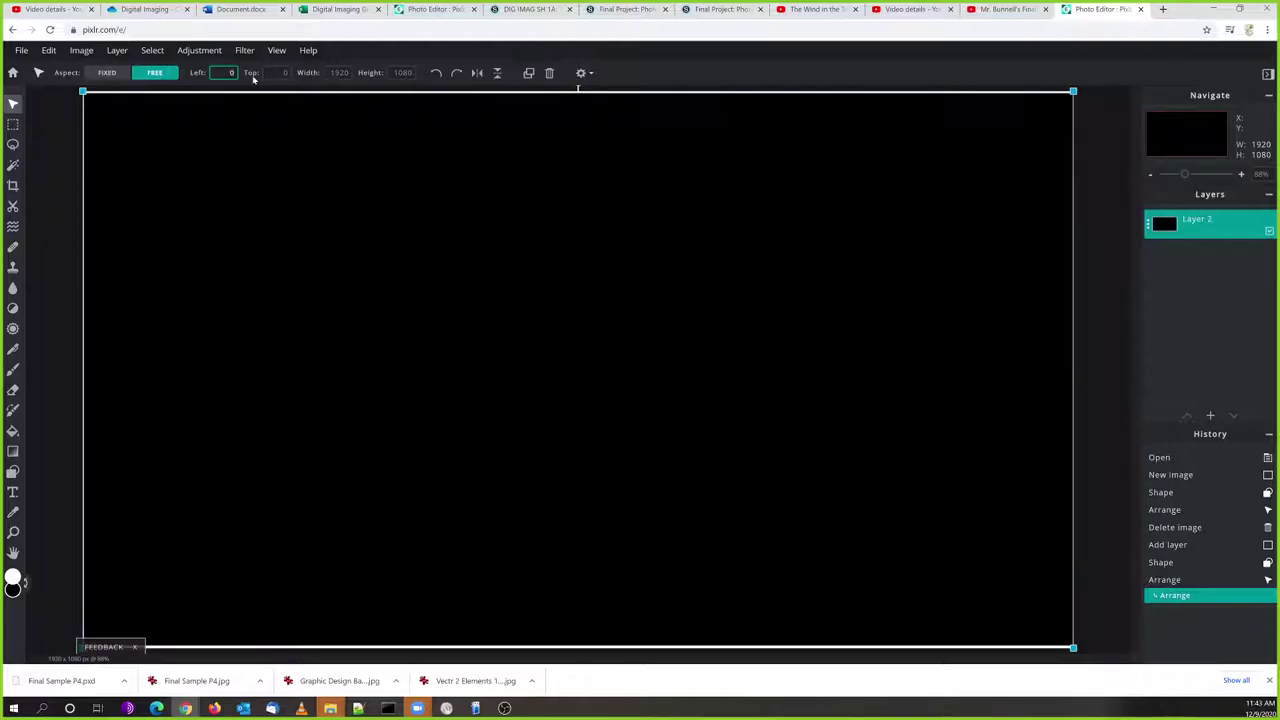
# Delete the rectangle with its layer and add a new empty layer for the Shape tool
pyautogui.click(150, 191)
pyautogui.press('Delete')
pyautogui.click(13, 472)
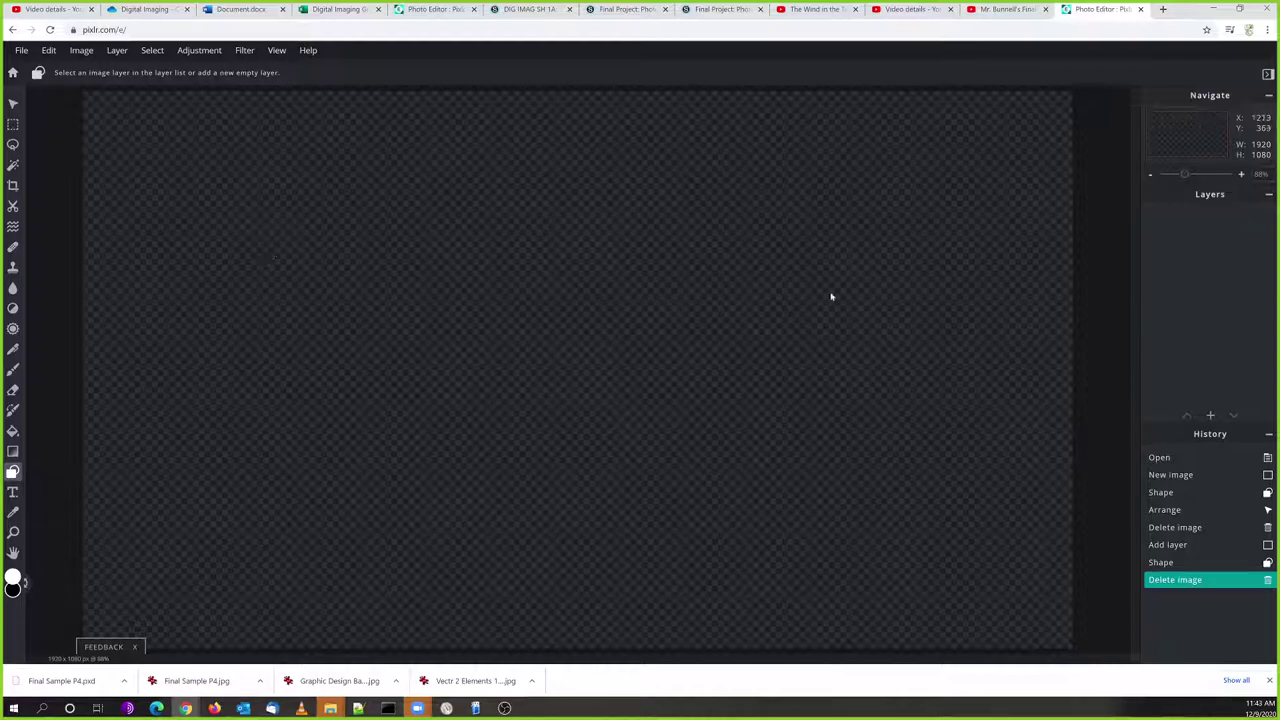
pyautogui.click(1210, 415)
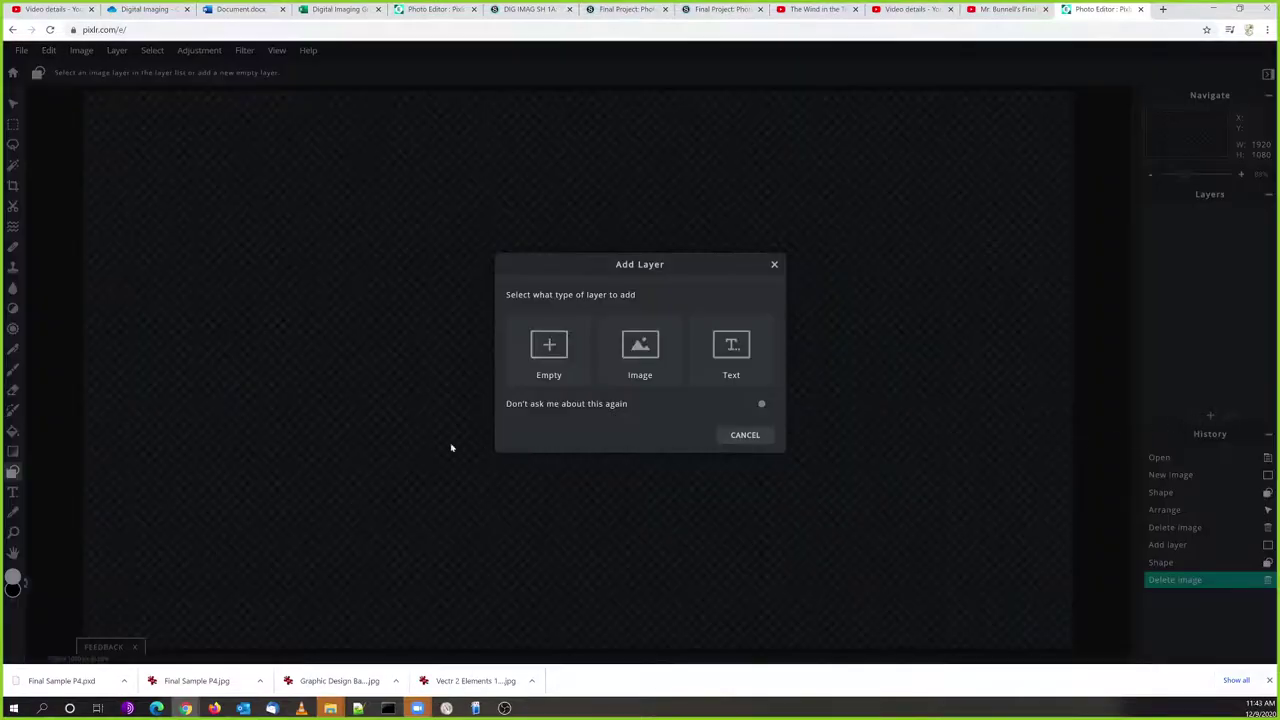
pyautogui.click(549, 345)
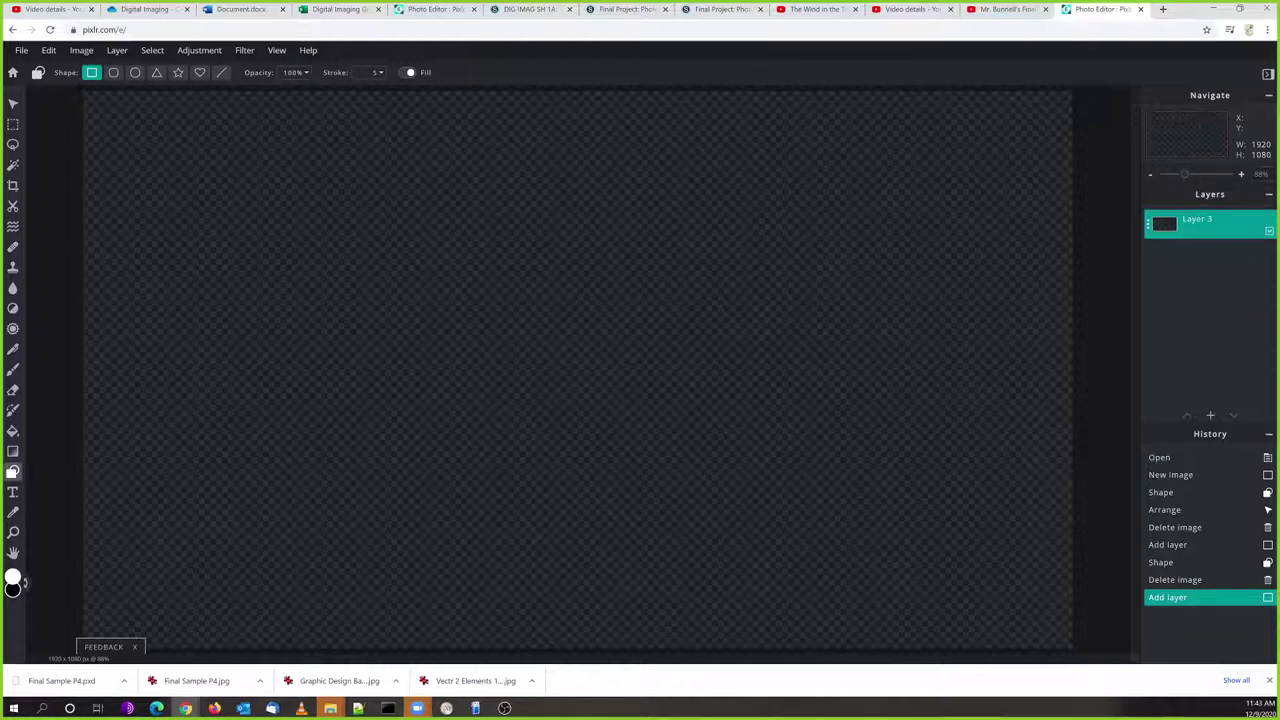
# Draw a black rectangle over the canvas, undo it and redraw it to cover the full 1920 by 1080 px
pyautogui.moveTo(84, 92); pyautogui.dragTo(1095, 668)
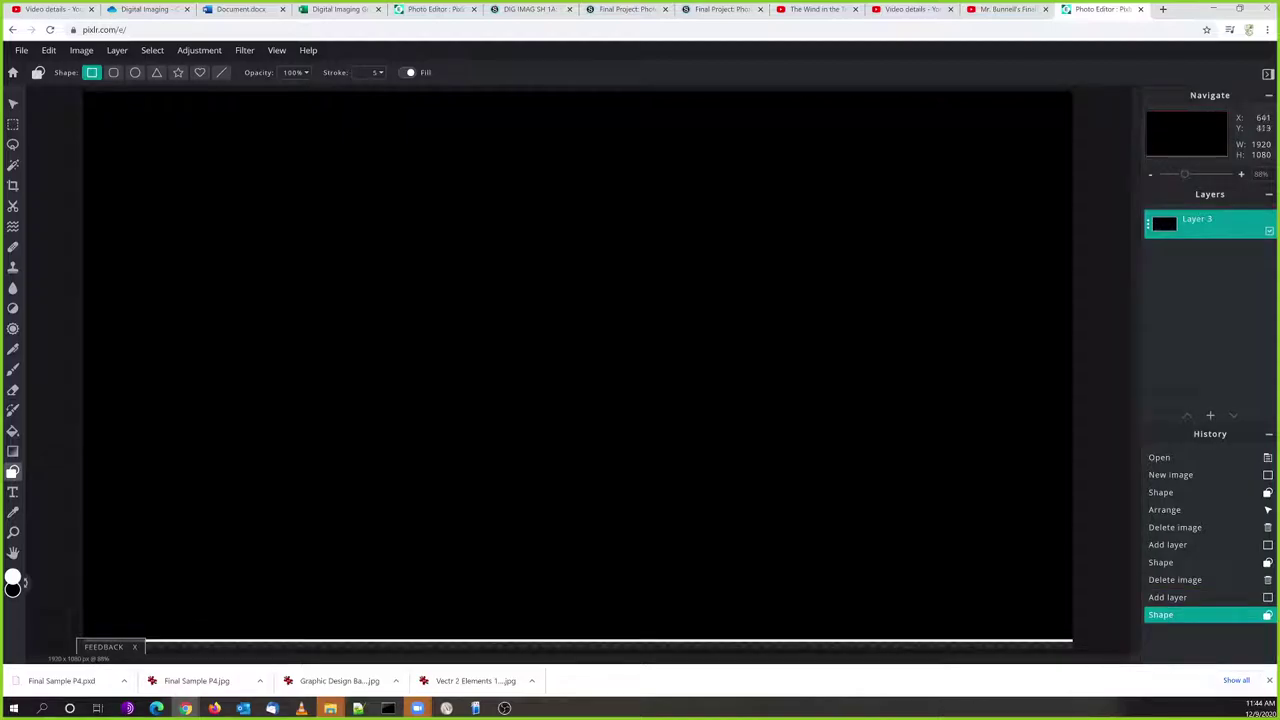
pyautogui.hotkey('ctrl', 'z')
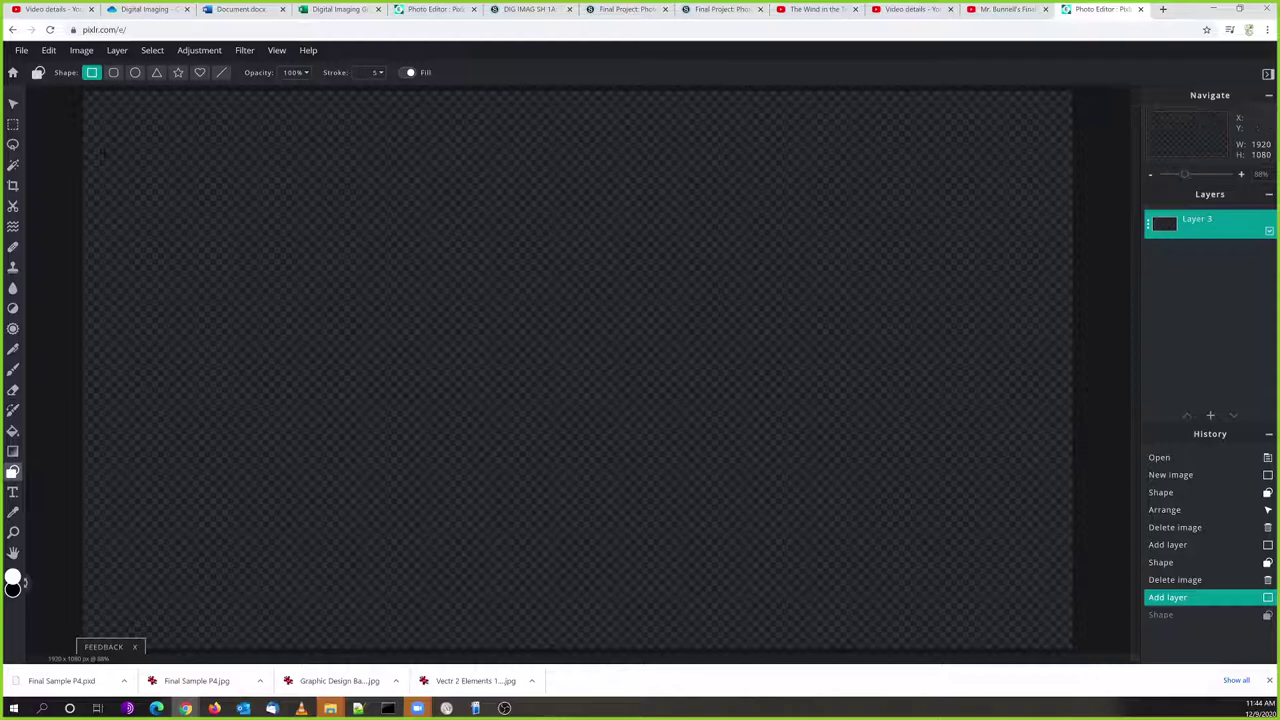
pyautogui.moveTo(83, 91); pyautogui.dragTo(1080, 658)
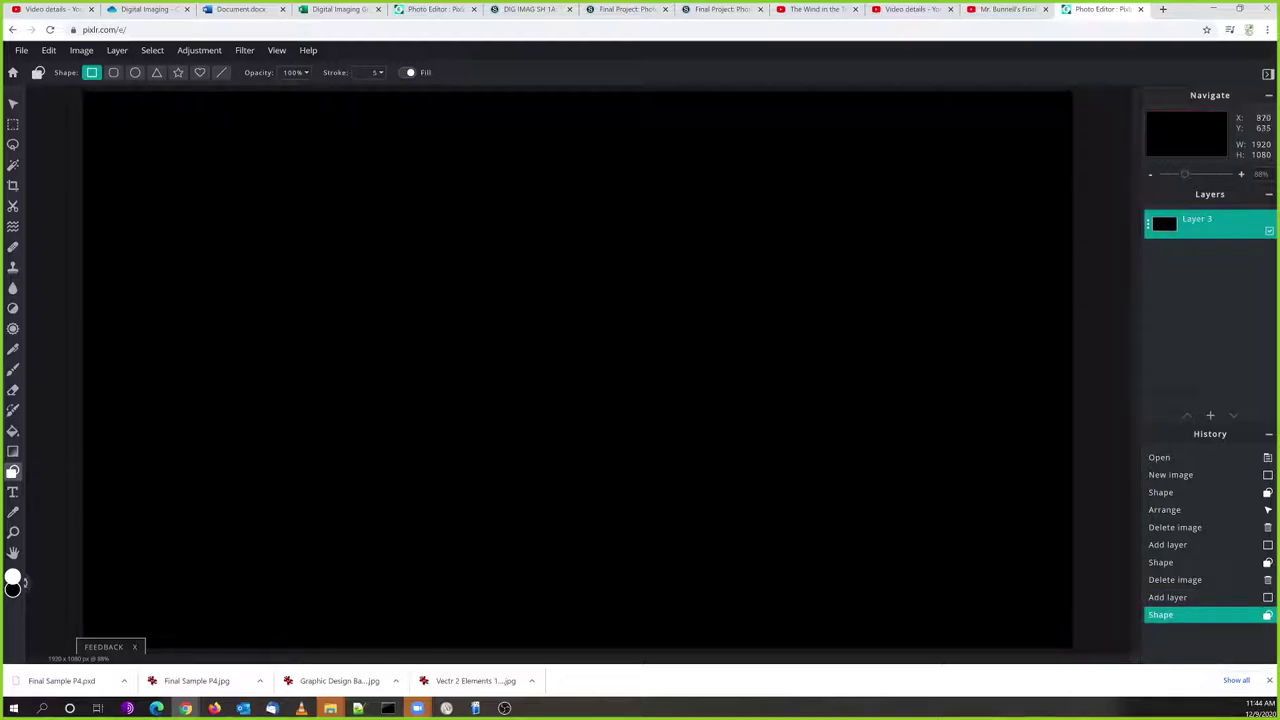
pyautogui.click(13, 103)
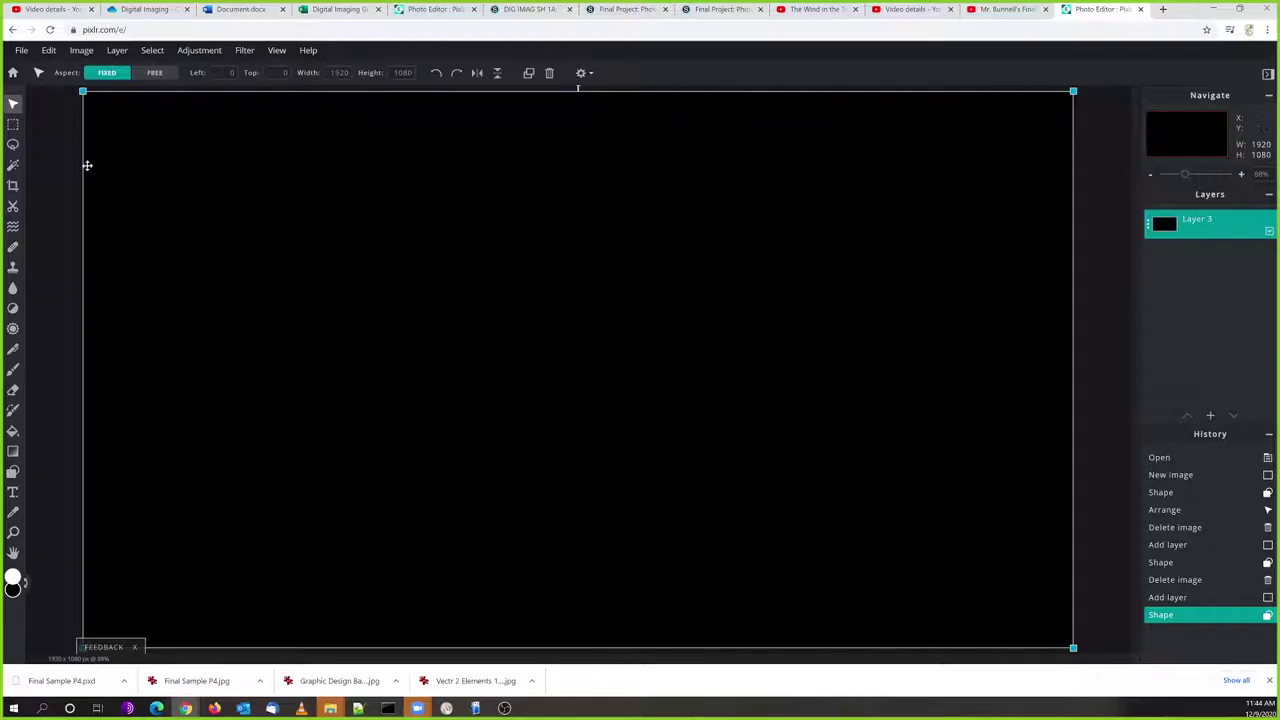
pyautogui.click(53, 197)
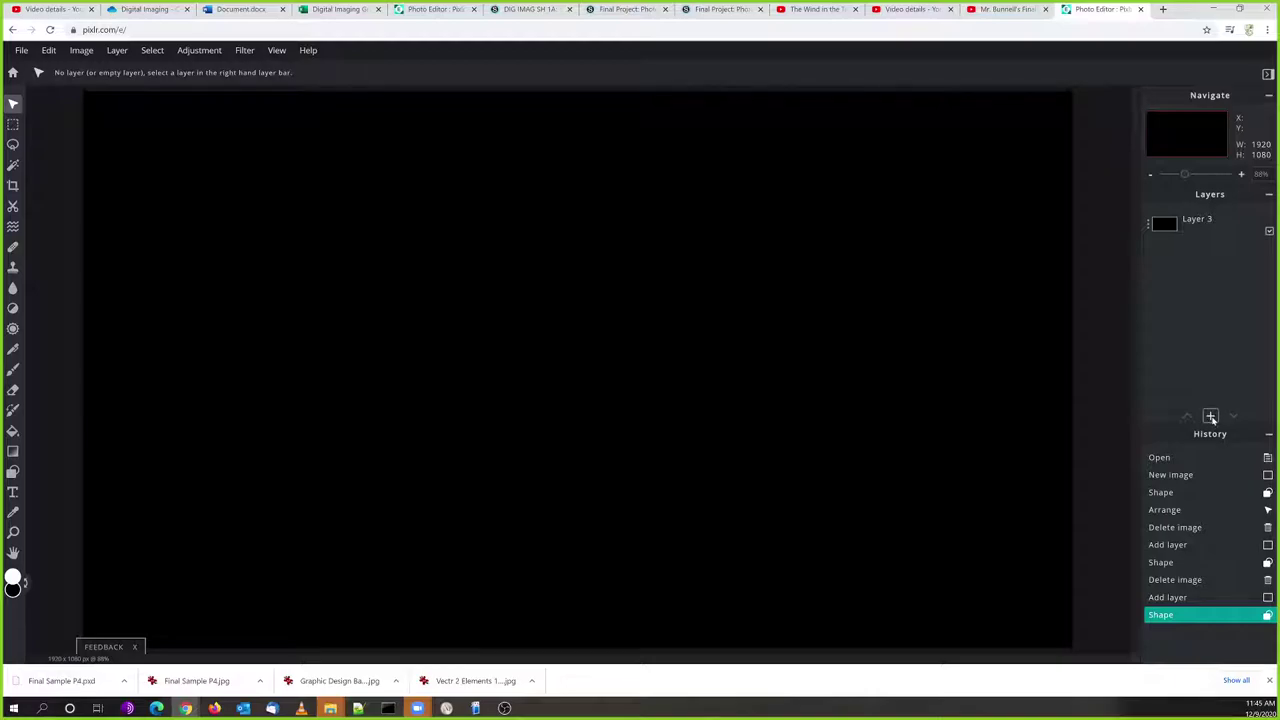
# Add the photo Europe Sagrada Familia 1 small.jpg as a new image layer
pyautogui.click(1210, 416)
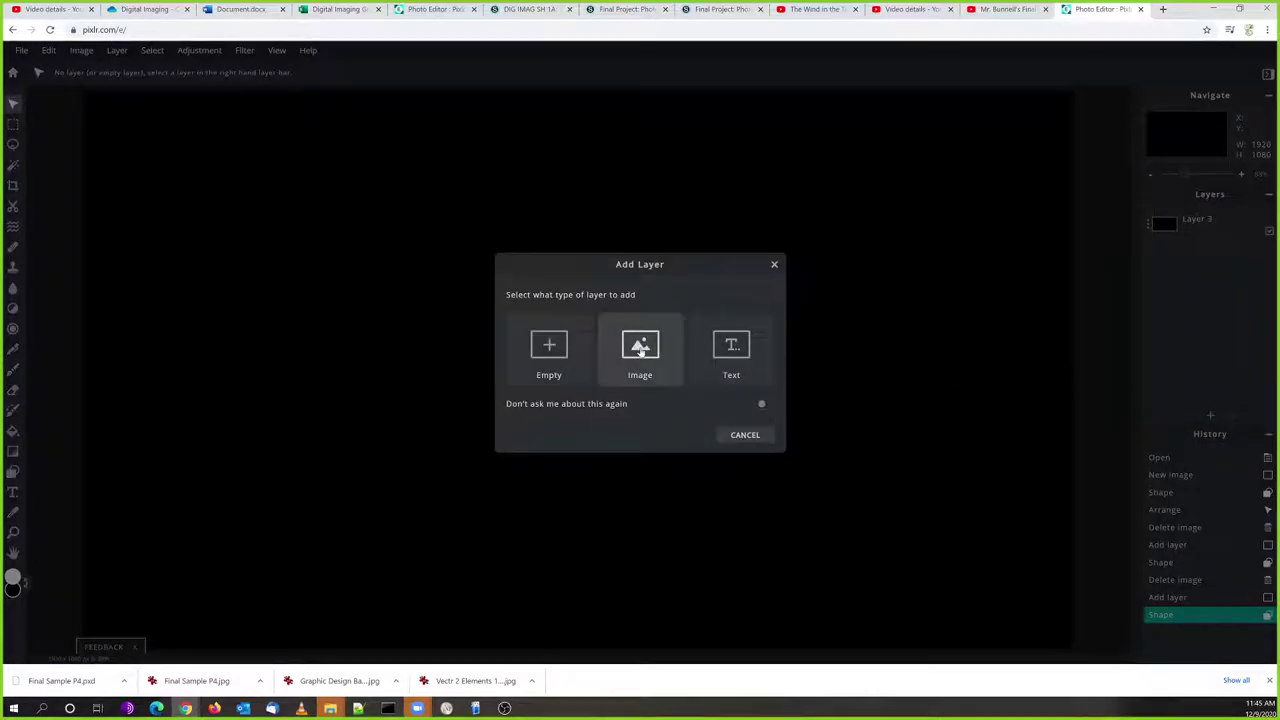
pyautogui.click(640, 350)
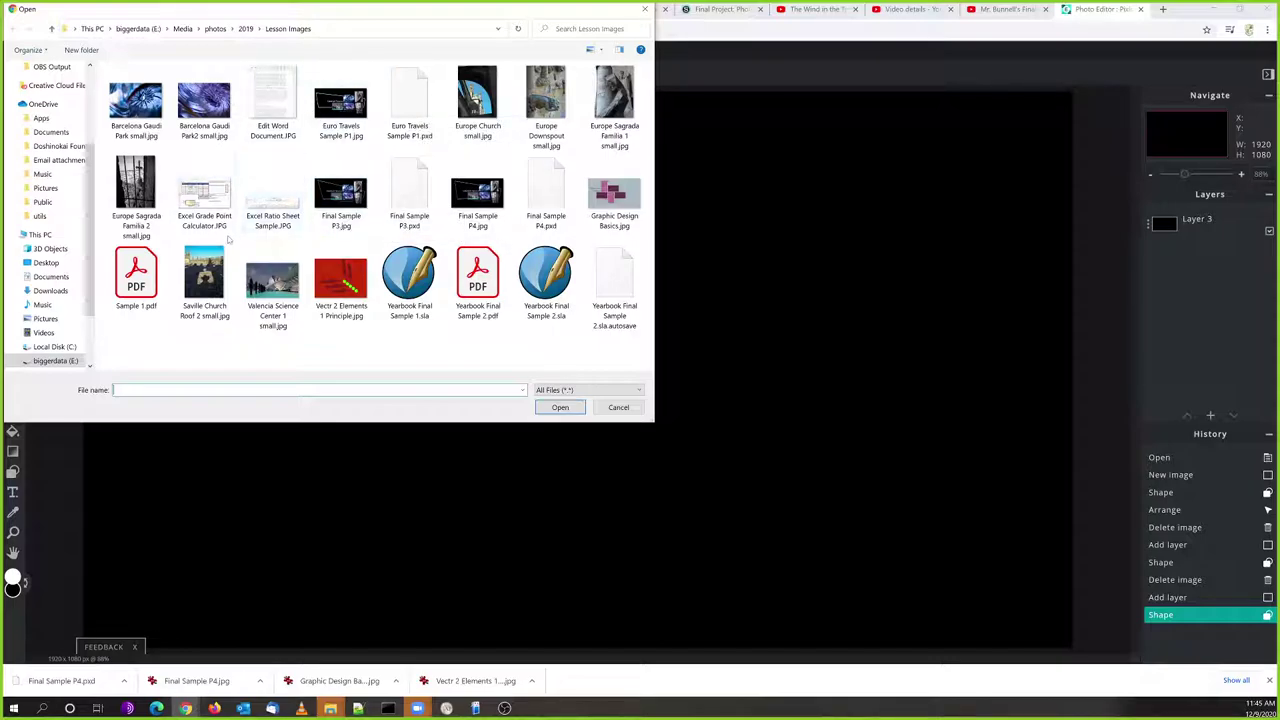
pyautogui.click(604, 117)
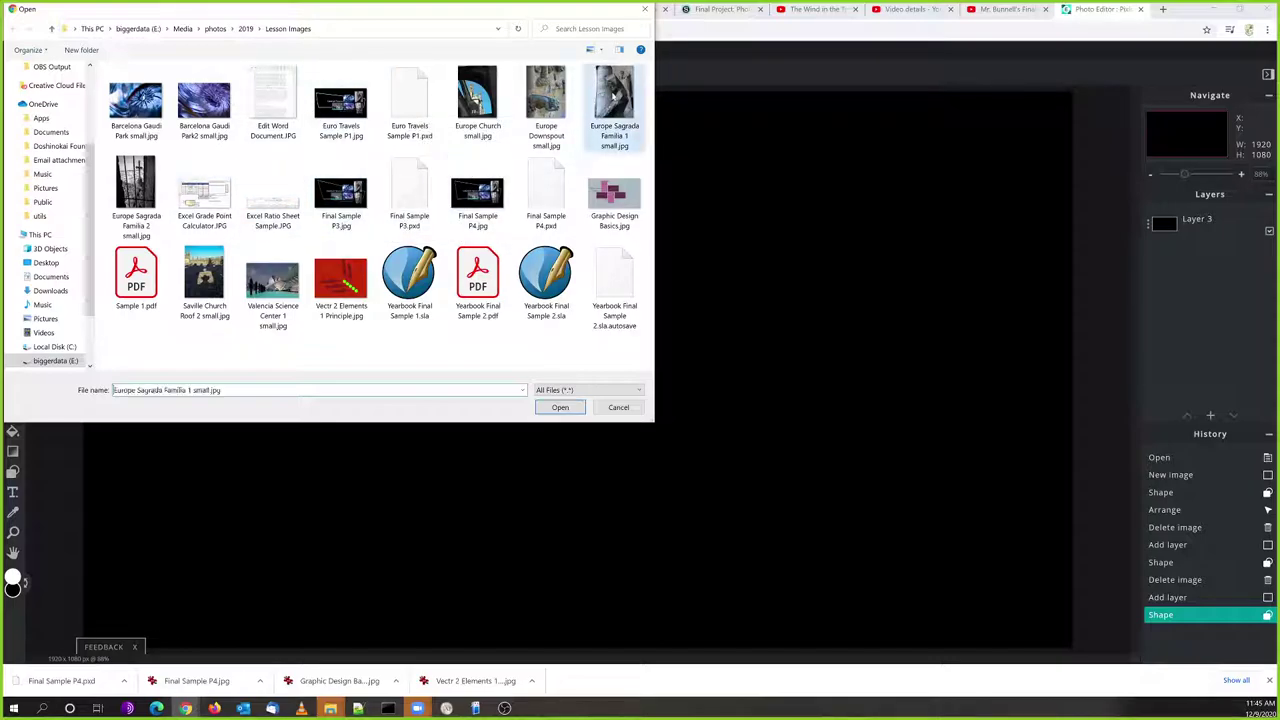
pyautogui.click(560, 408)
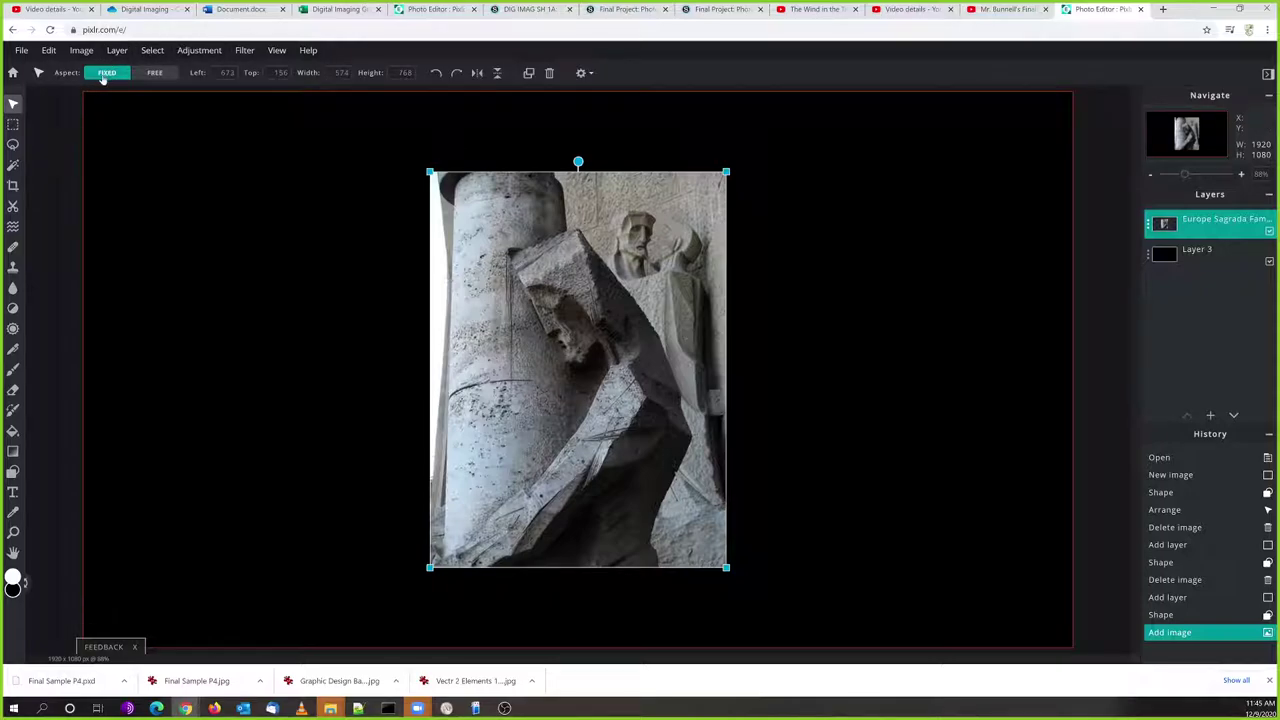
# Resize the statue photo to a height of 400 px with Fixed aspect and move it to about left 748, top 49
pyautogui.click(404, 72)
pyautogui.moveTo(398, 73); pyautogui.dragTo(418, 75)
pyautogui.write('400')
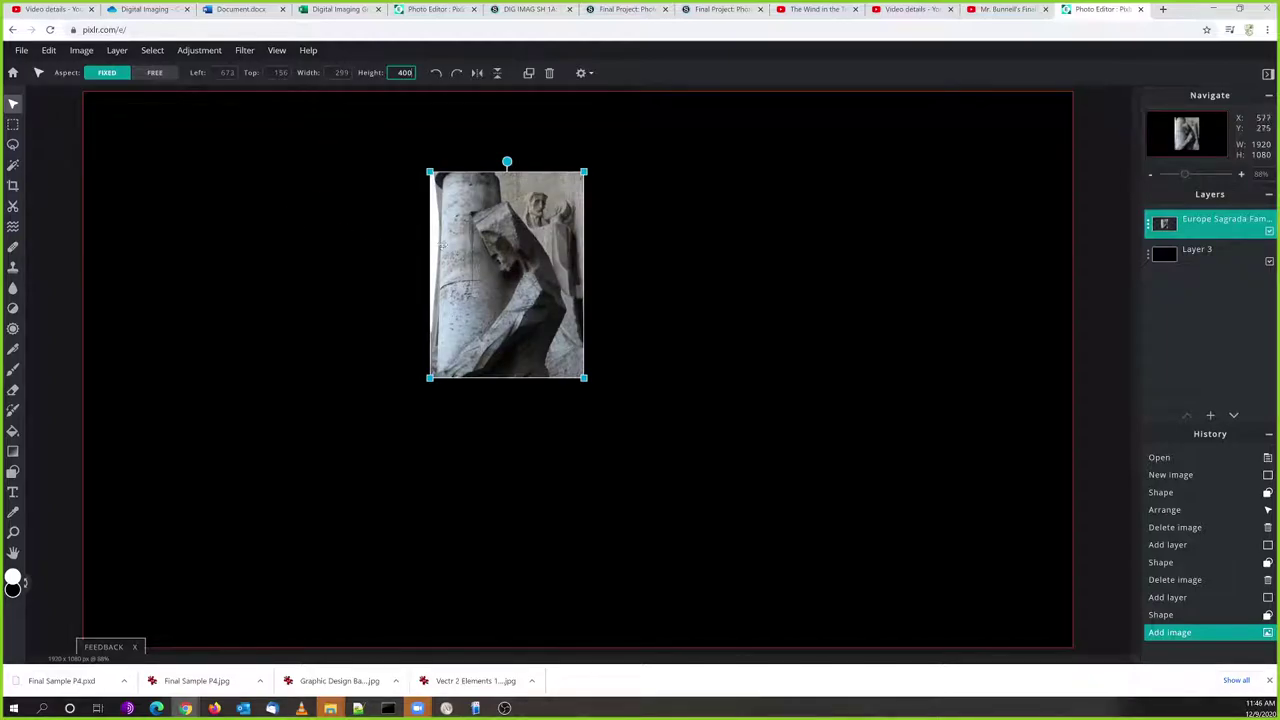
pyautogui.click(502, 257)
pyautogui.moveTo(524, 240); pyautogui.dragTo(564, 186)
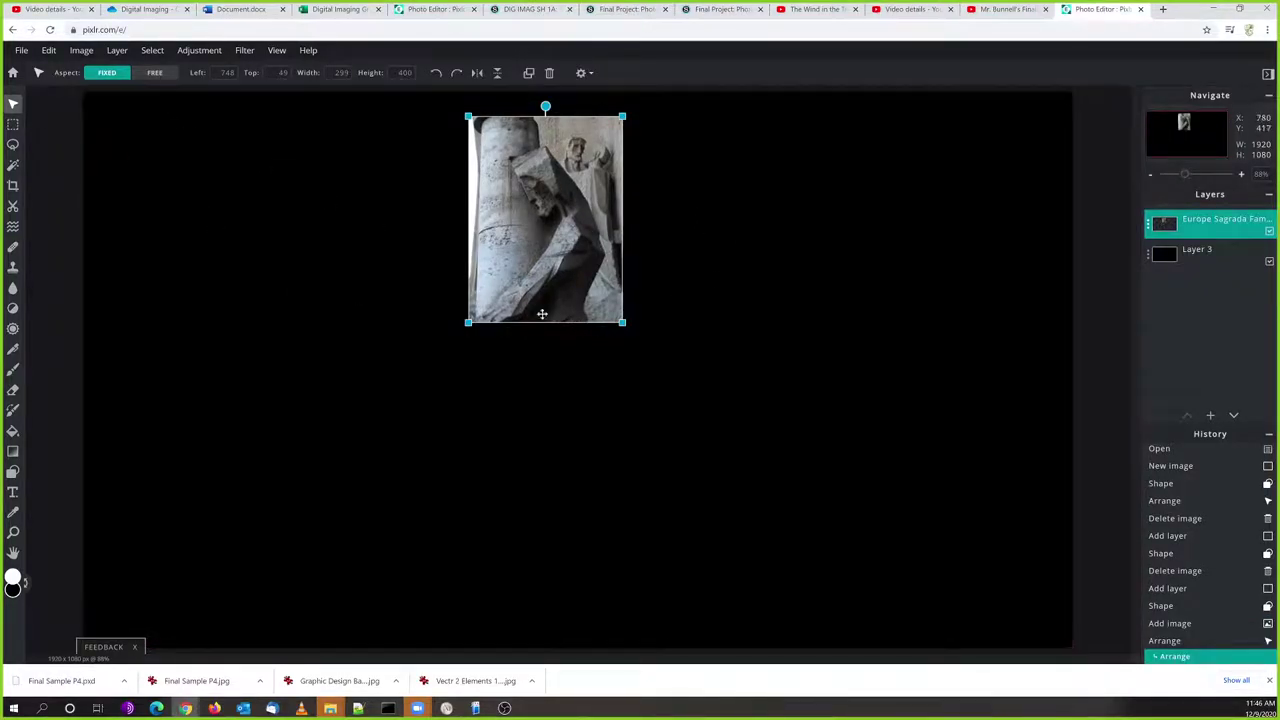
# Add the photo Europe Sagrada Familia 2 small.jpg as a new image layer
pyautogui.click(1211, 416)
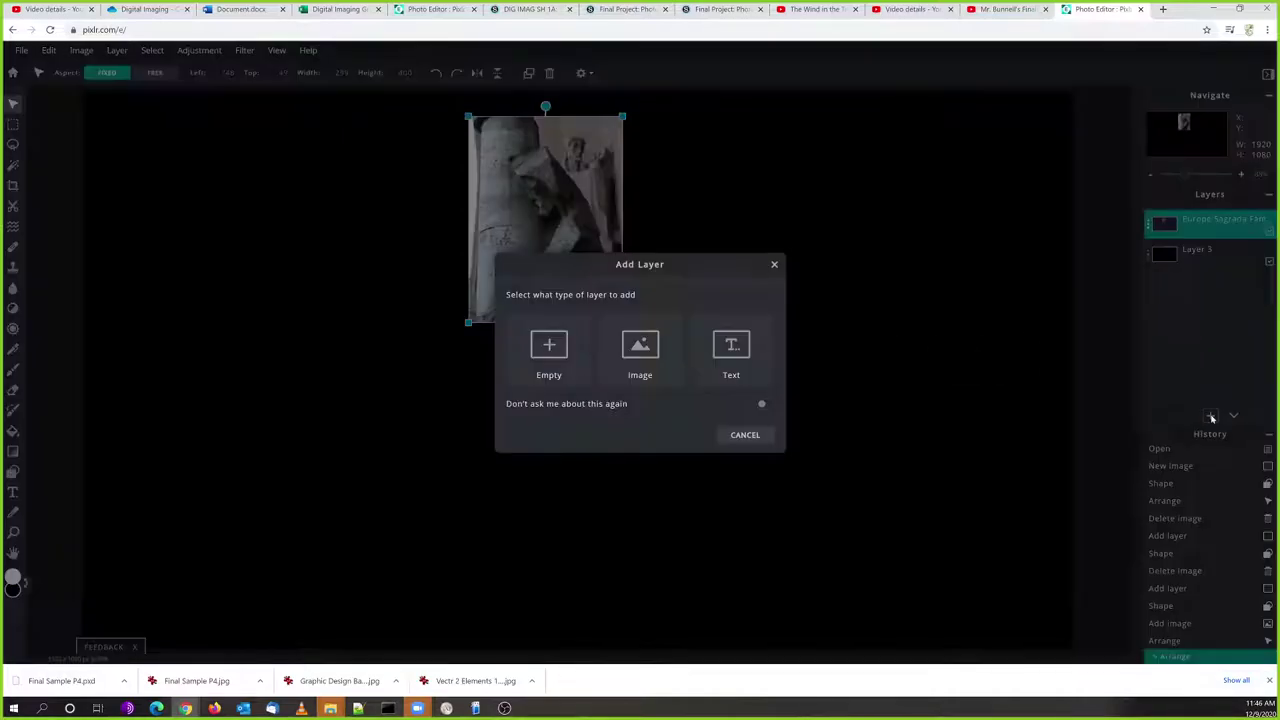
pyautogui.click(638, 372)
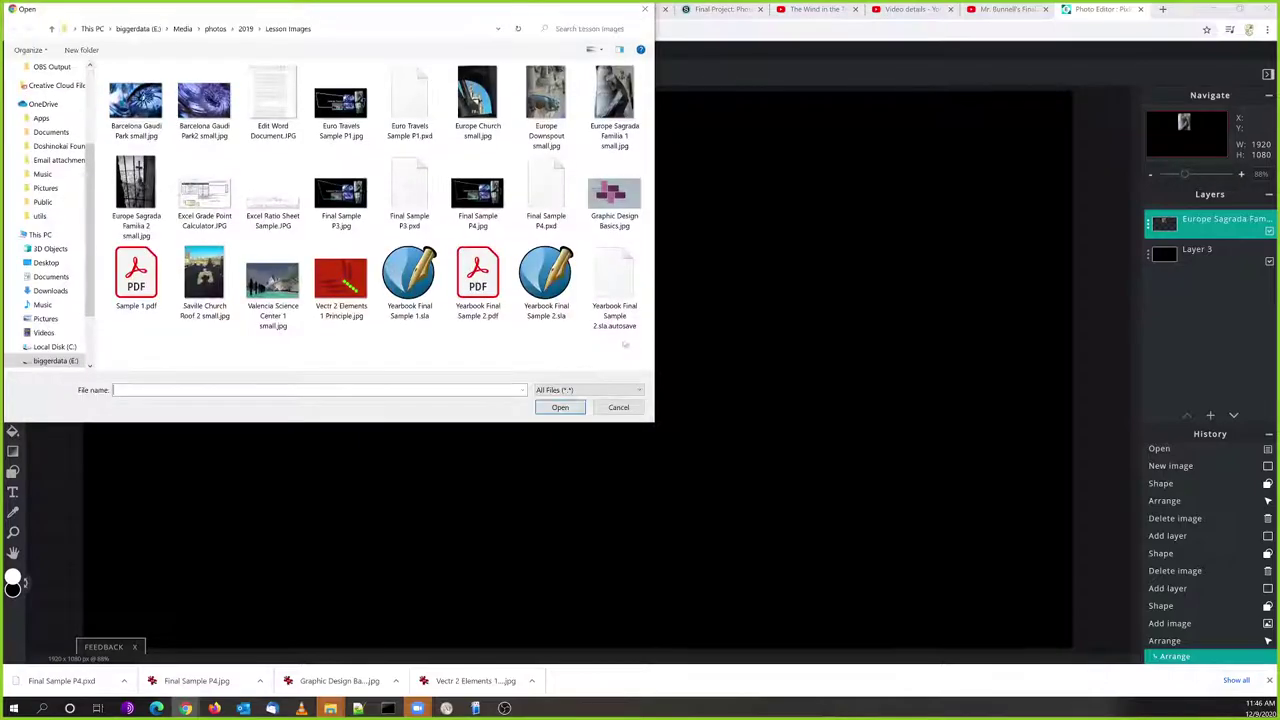
pyautogui.click(135, 190)
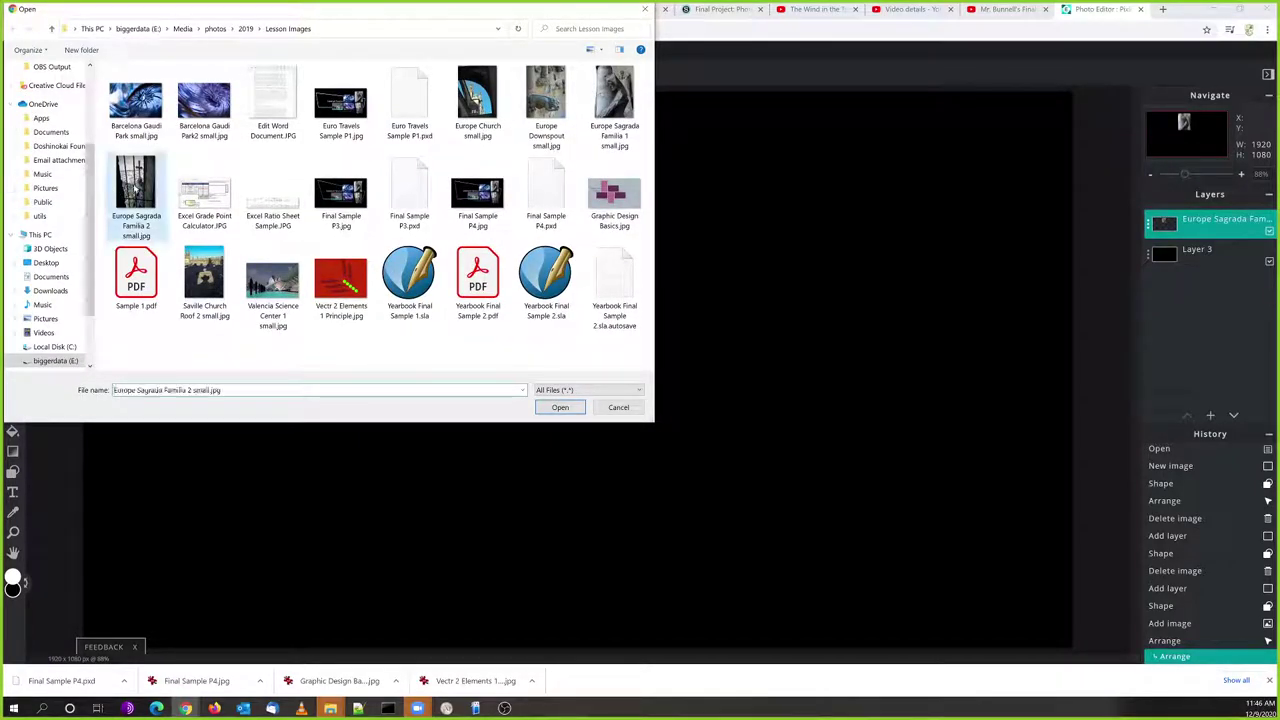
pyautogui.click(560, 408)
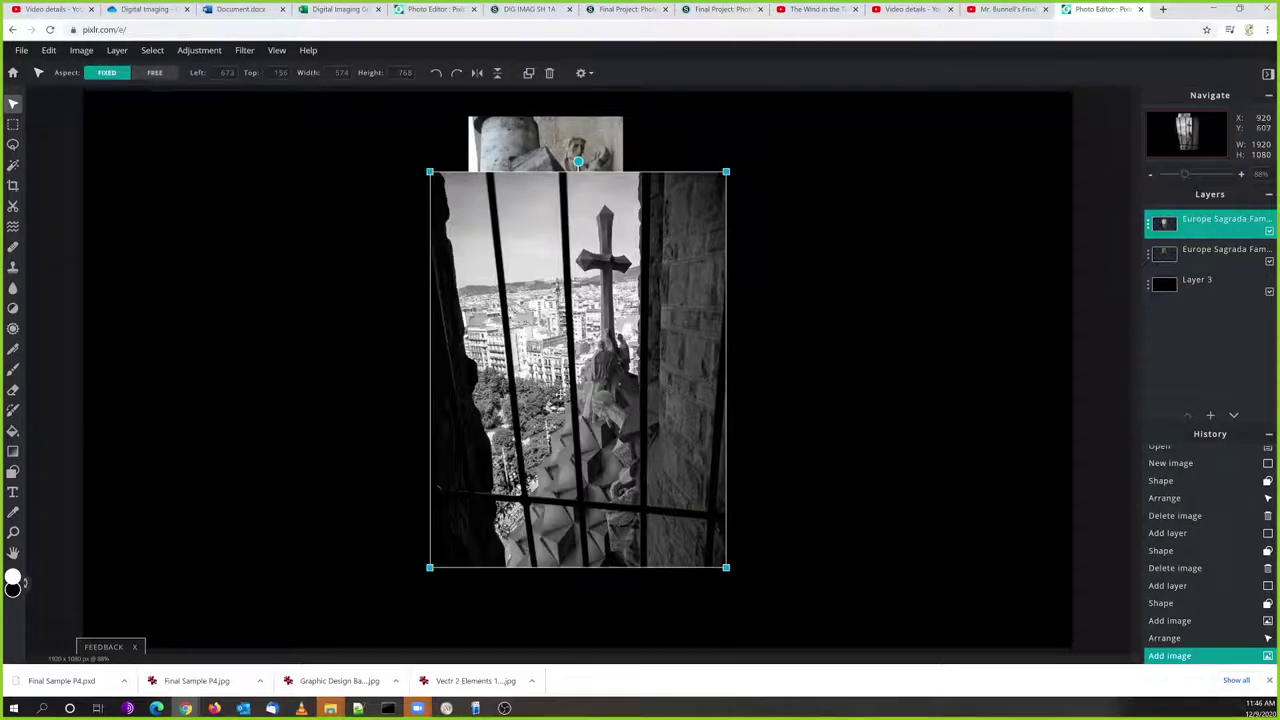
# Set the cross photo's height to 400 px with Fixed aspect and place it beside the statue photo at about left 1065, top 51
pyautogui.click(405, 73)
pyautogui.click(388, 77)
pyautogui.hotkey('ctrl', 'a')
pyautogui.write('400')
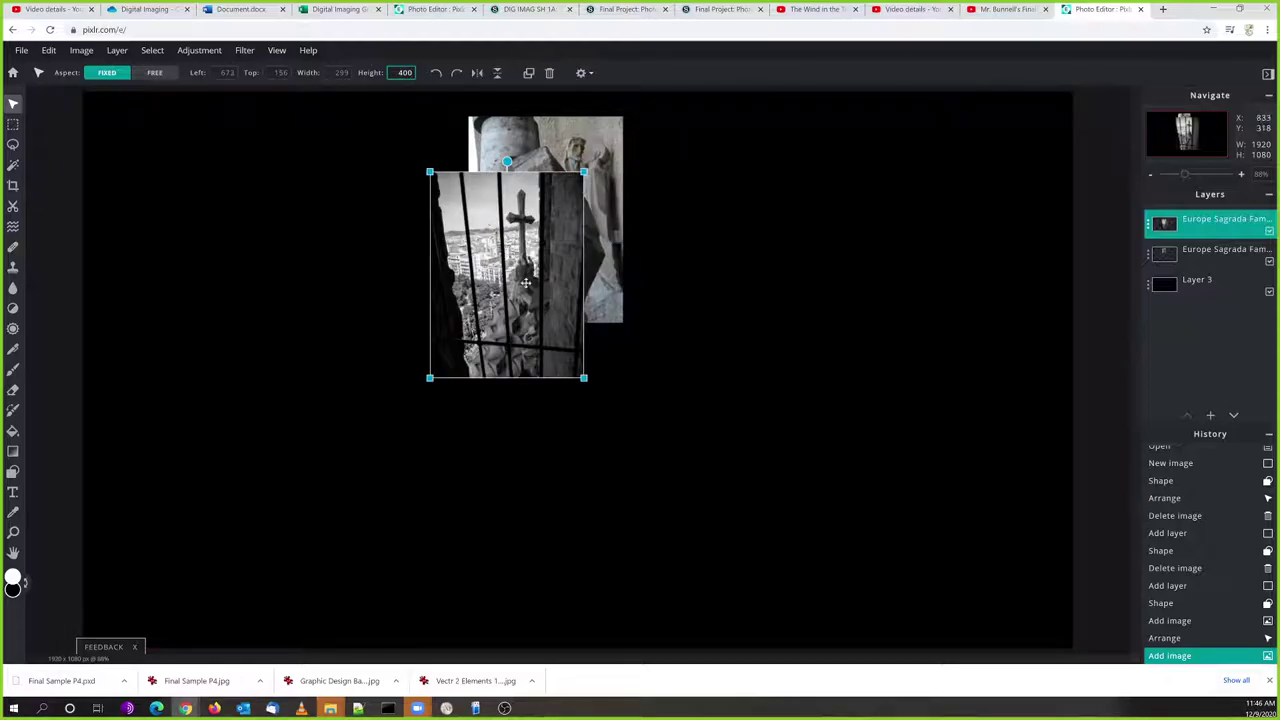
pyautogui.click(466, 248)
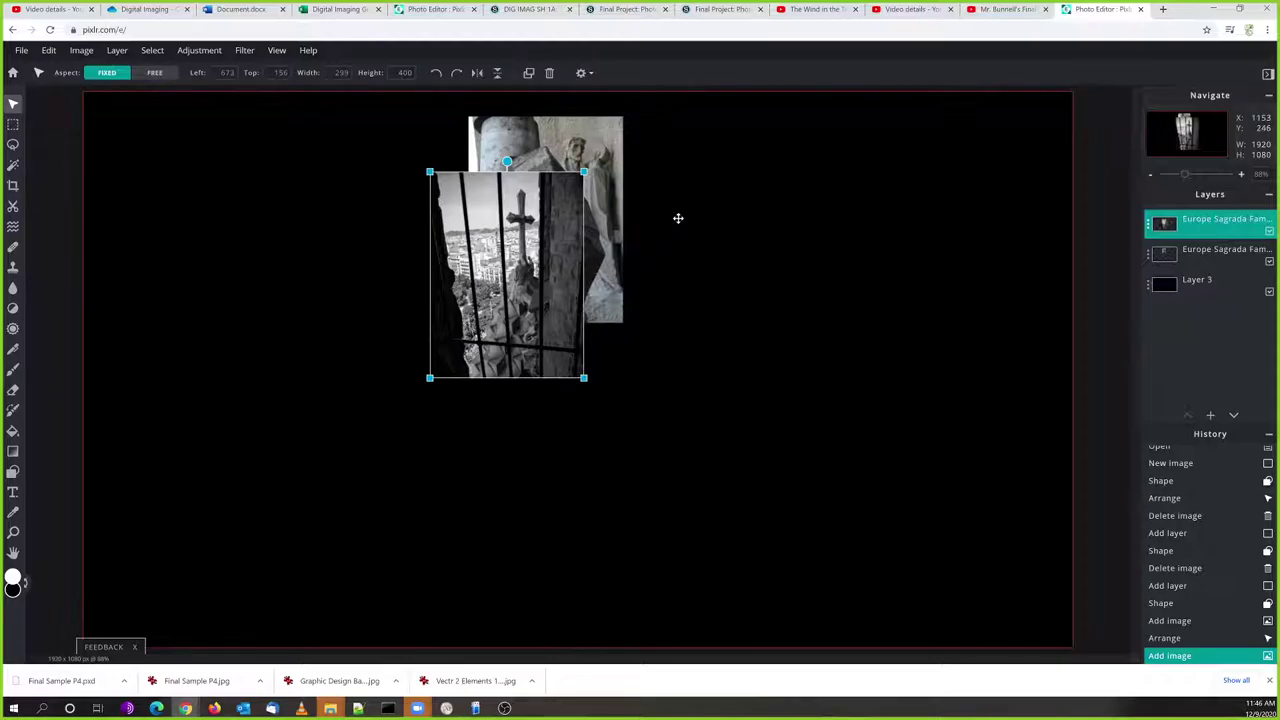
pyautogui.moveTo(530, 249); pyautogui.dragTo(731, 195)
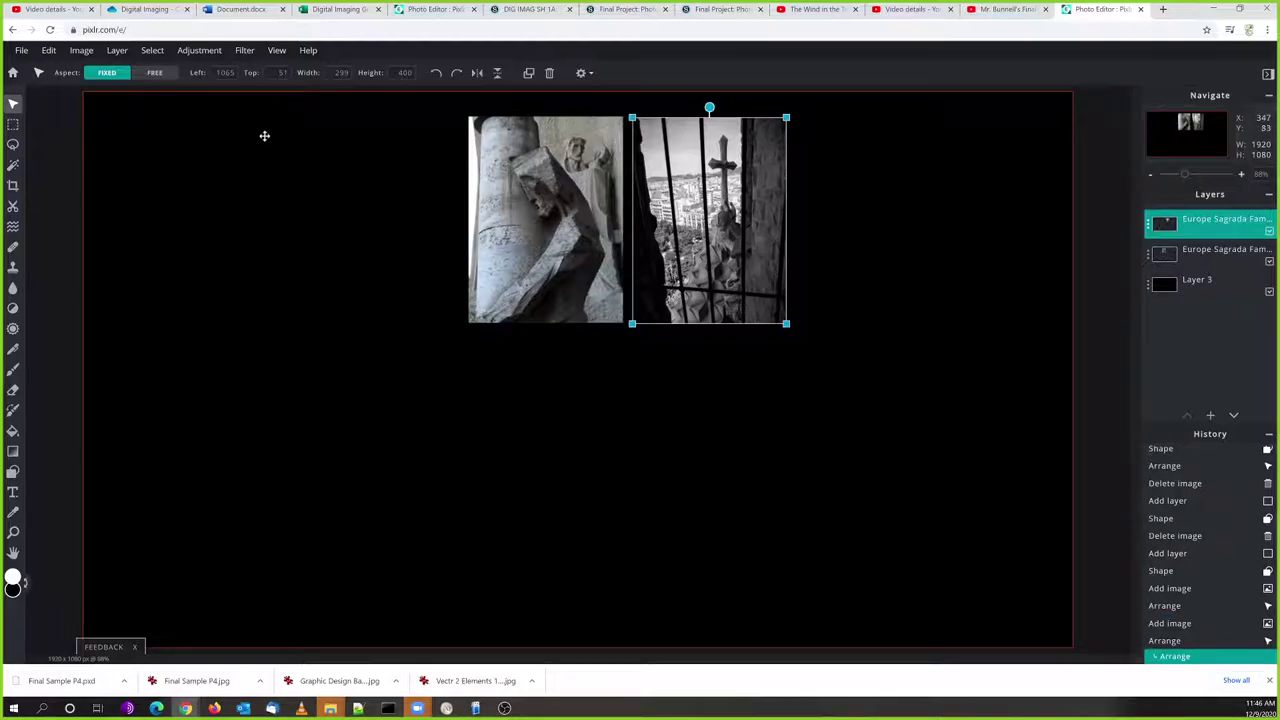
# Add Barcelona Gaudi Park small.jpg and Barcelona Gaudi Park2 small.jpg as image layers and move the purple one to about left 823, top 320
pyautogui.click(1210, 416)
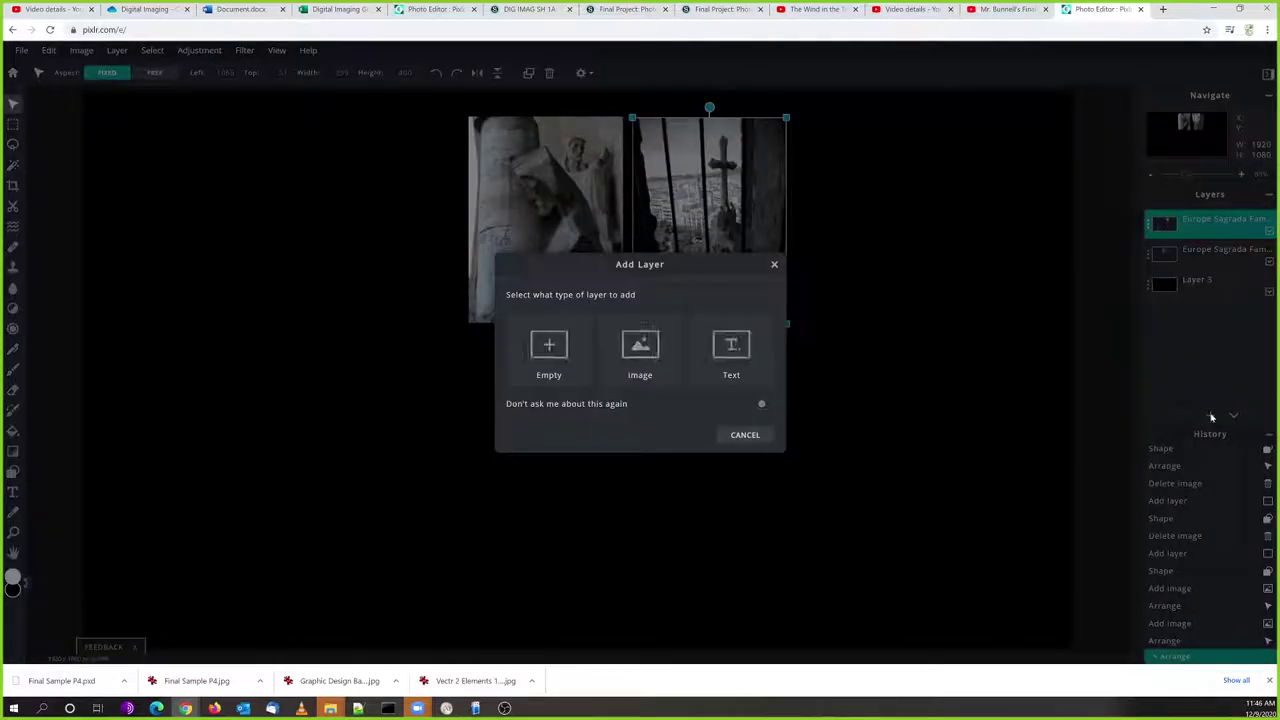
pyautogui.click(643, 358)
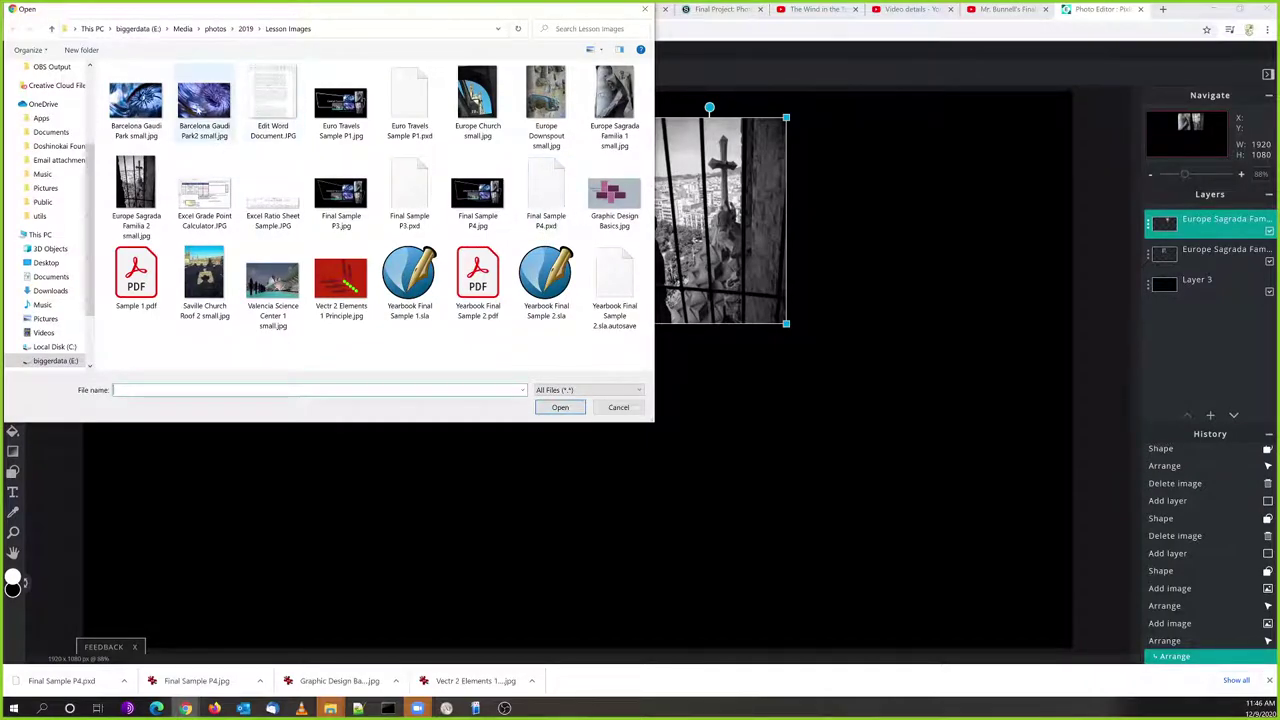
pyautogui.click(204, 100)
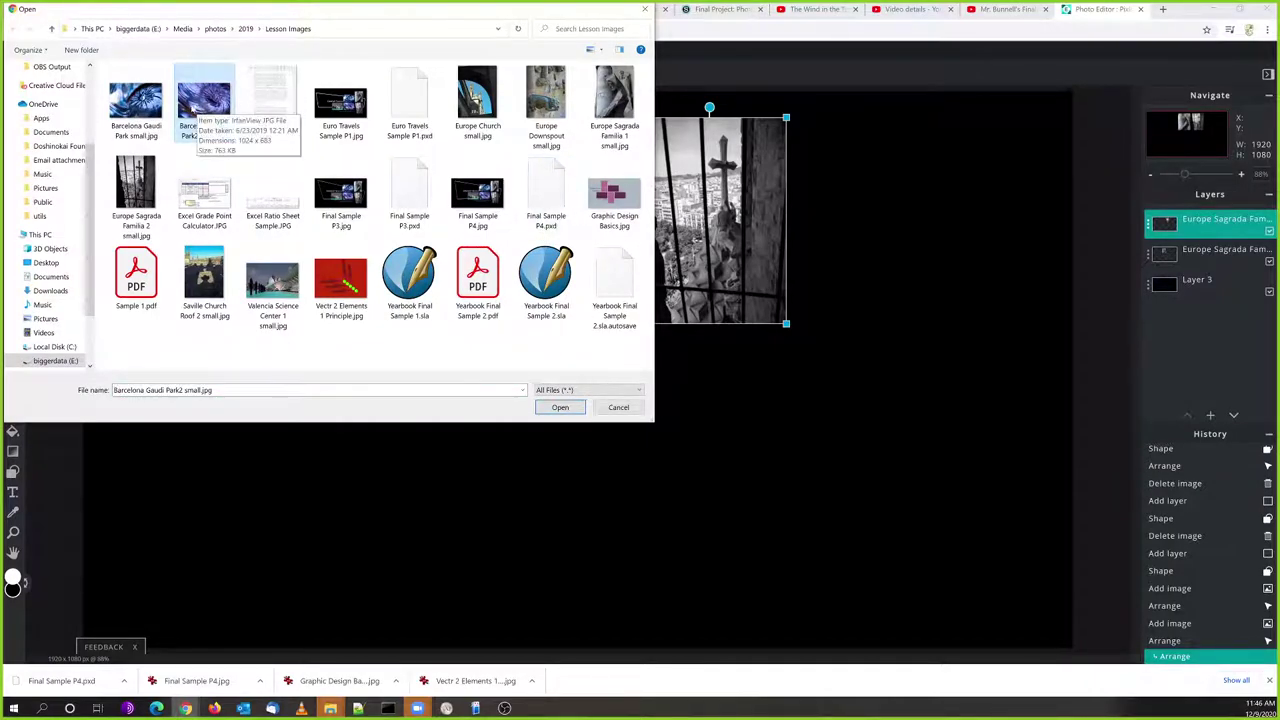
pyautogui.keyDown('ctrl'); pyautogui.click(136, 100); pyautogui.keyUp('ctrl')
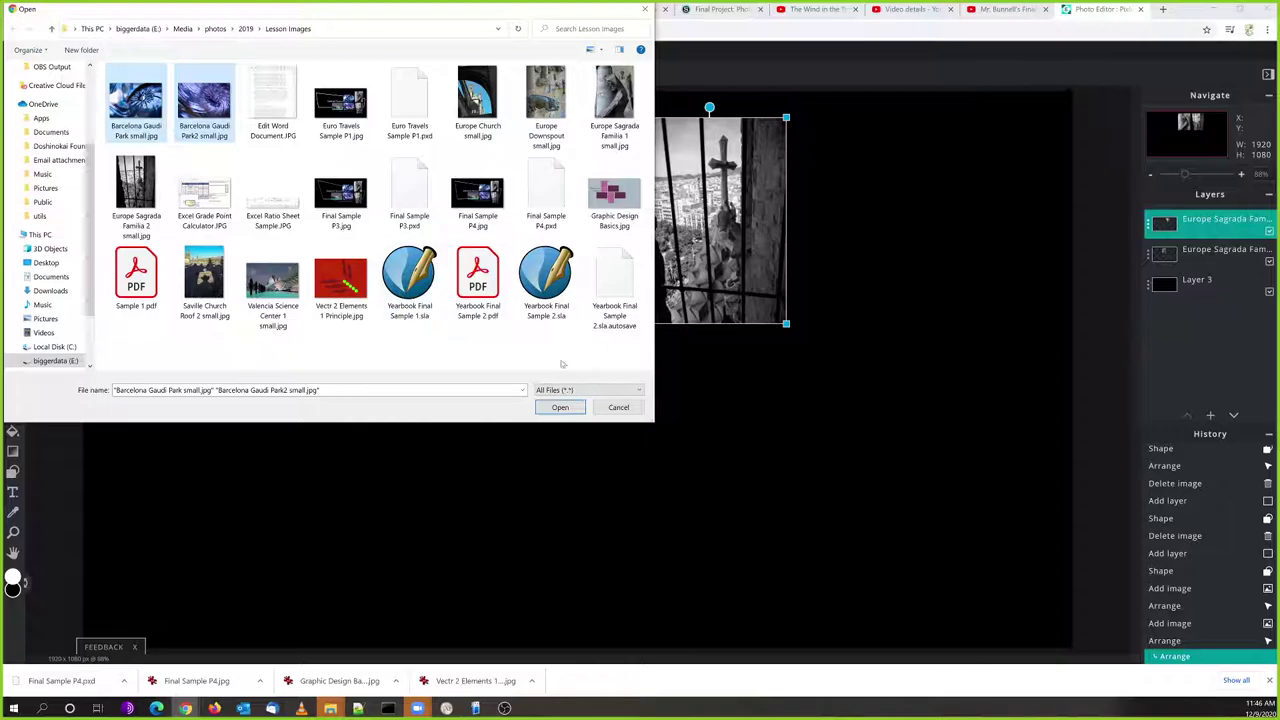
pyautogui.click(558, 407)
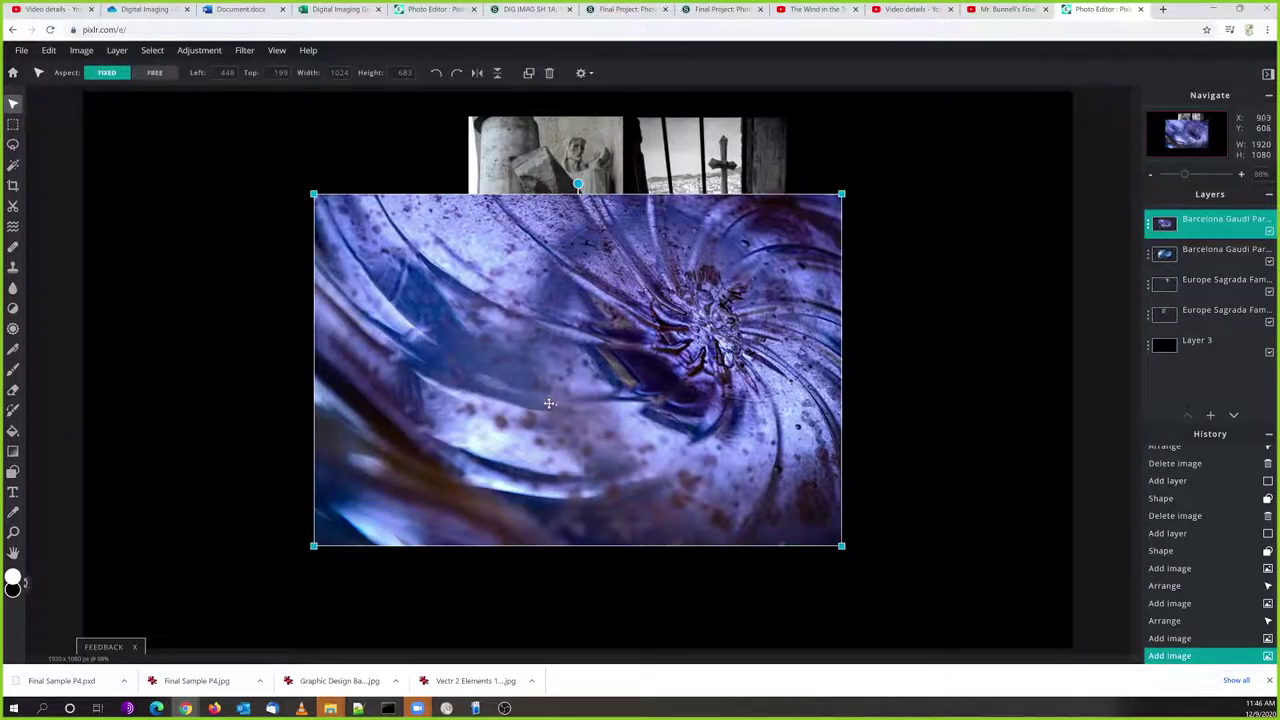
pyautogui.moveTo(625, 392); pyautogui.dragTo(790, 434)
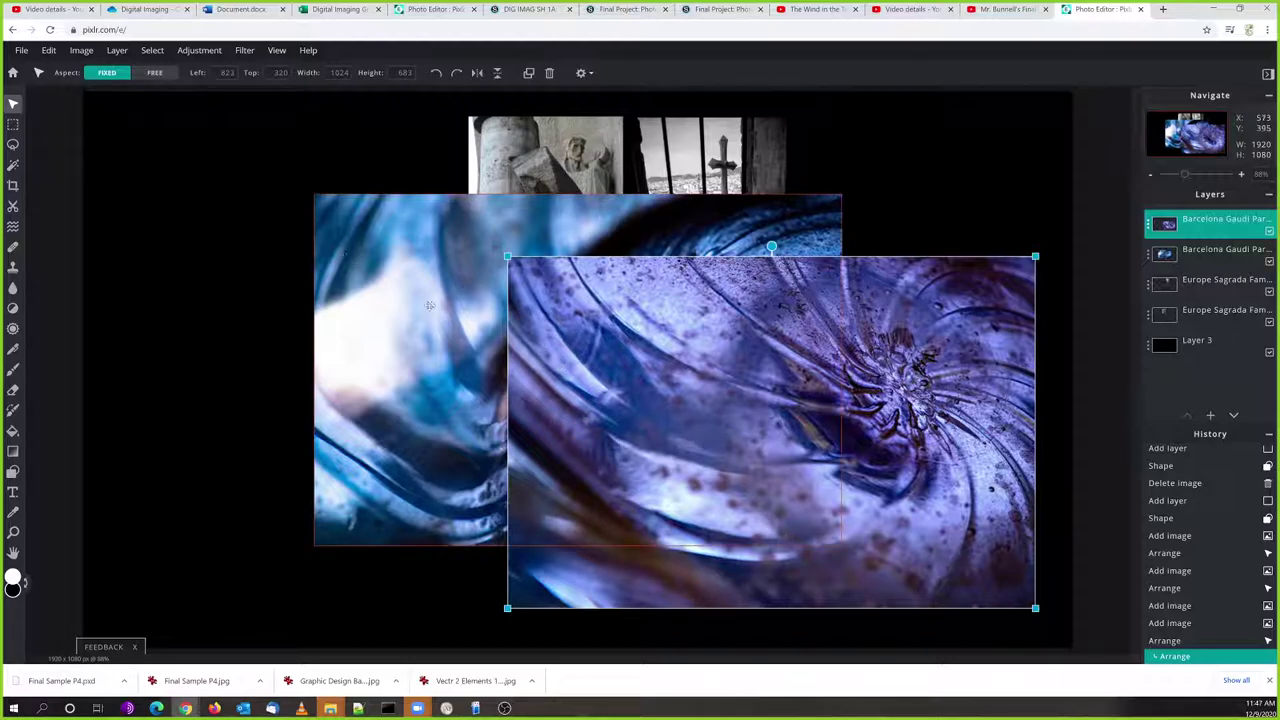
# Set the purple Gaudi Park photo's width to 400 px with Fixed aspect
pyautogui.click(391, 297)
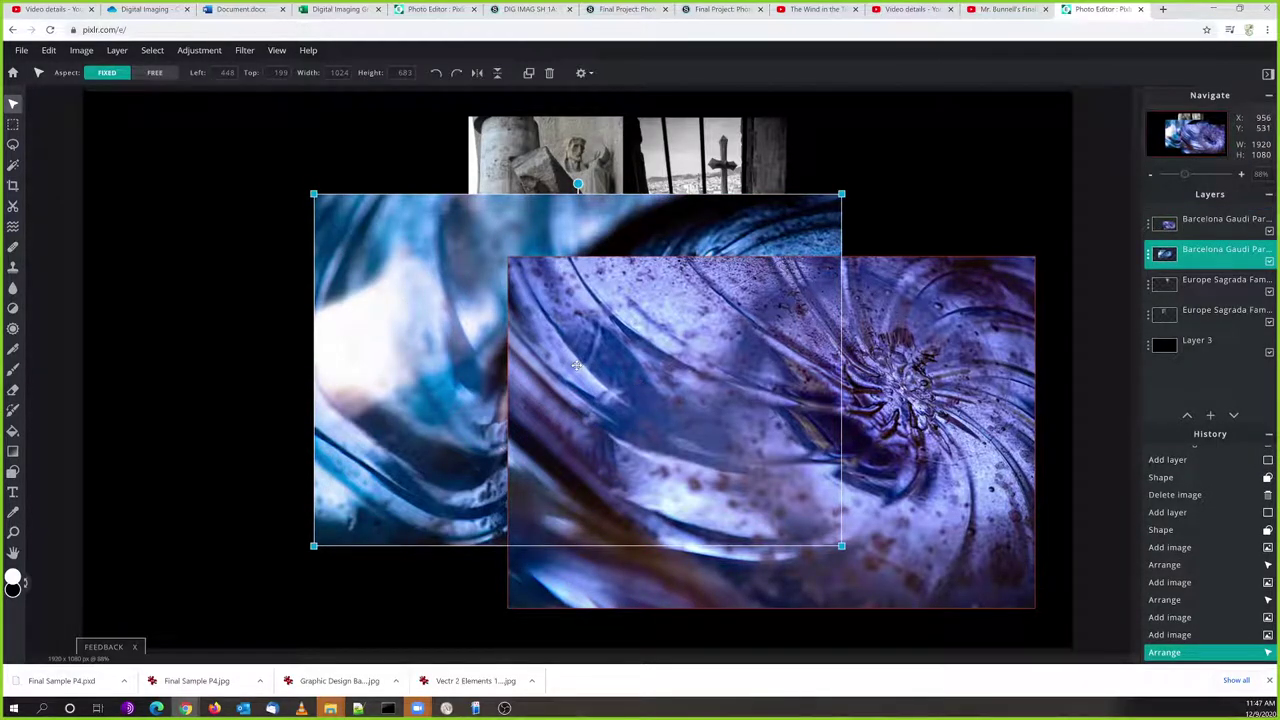
pyautogui.click(615, 355)
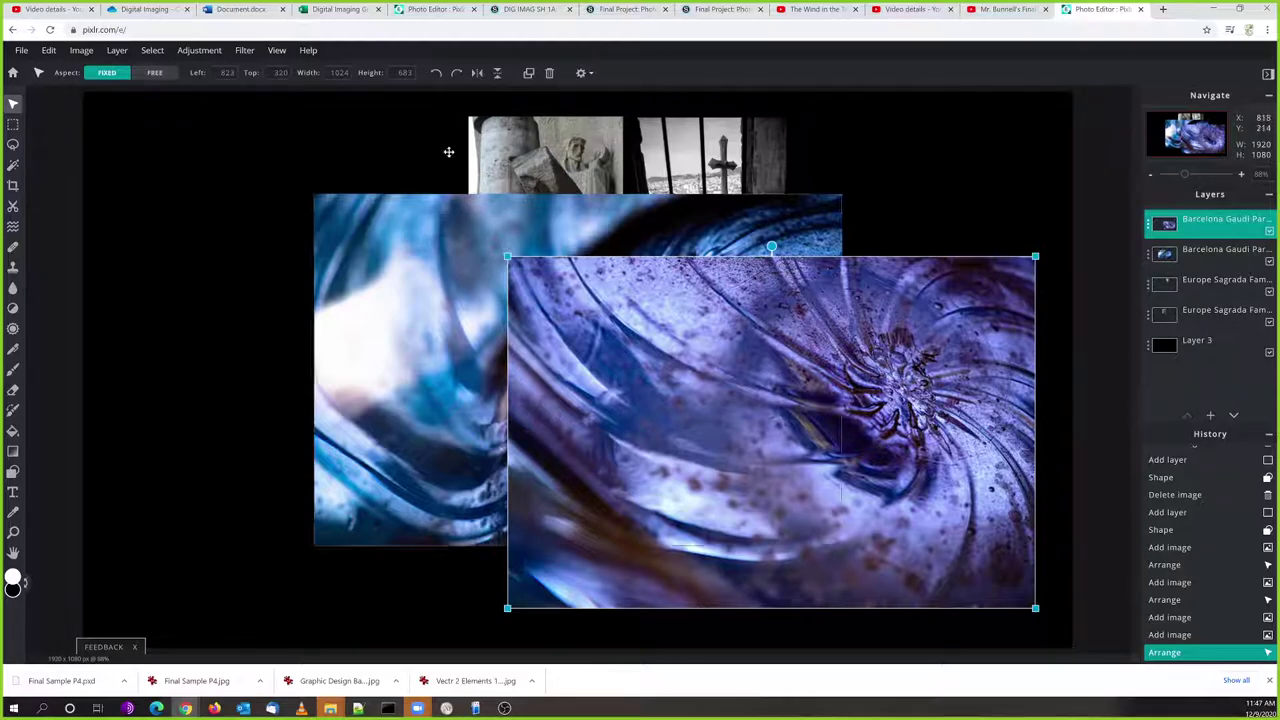
pyautogui.click(339, 72)
pyautogui.doubleClick(339, 72)
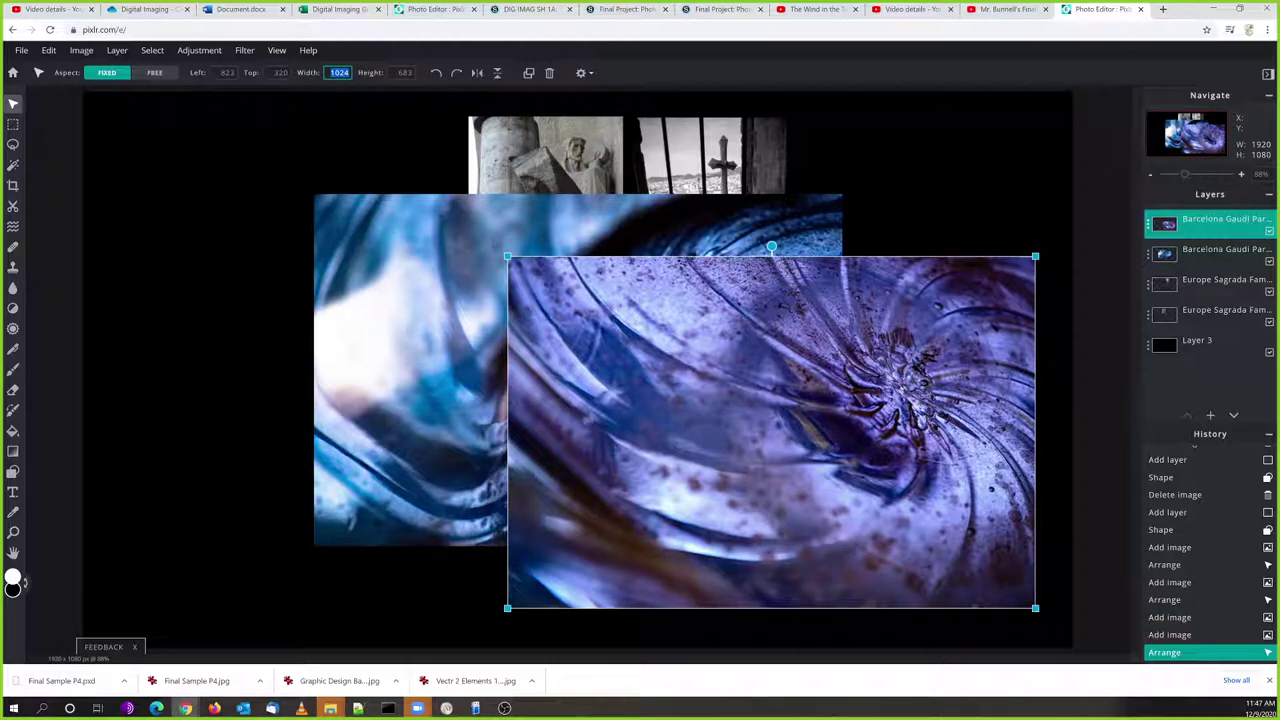
pyautogui.write('00')
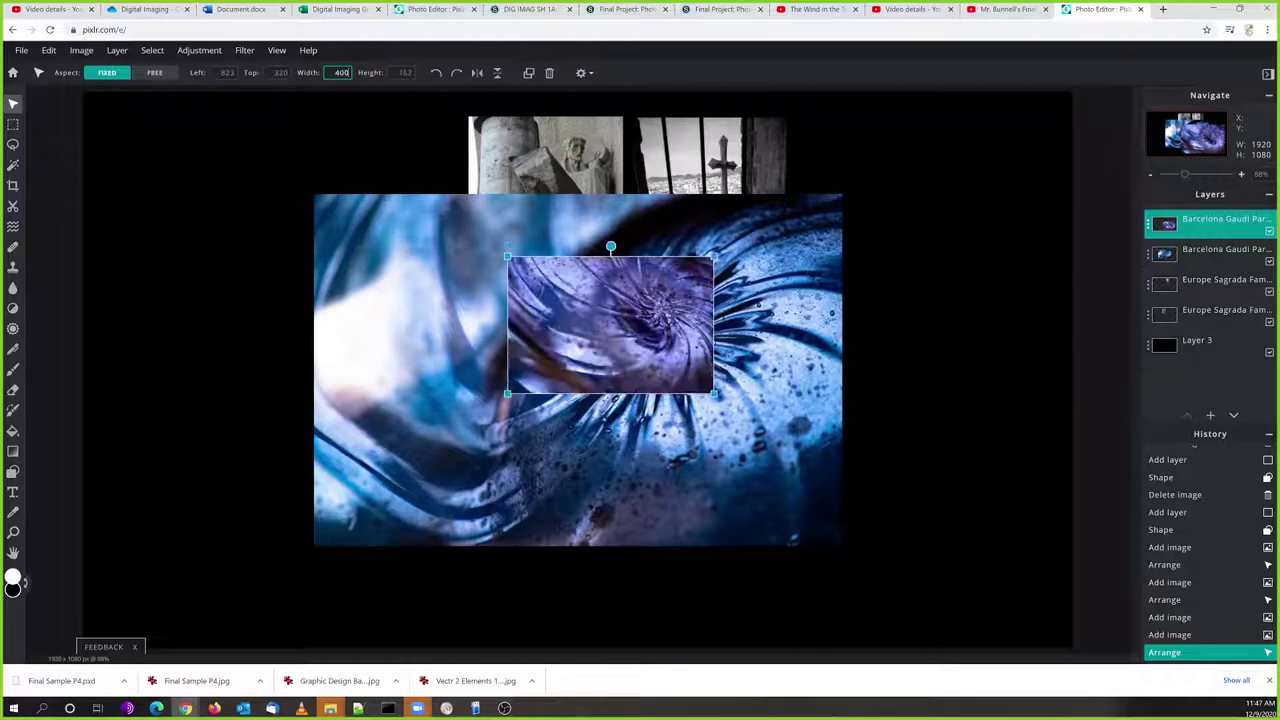
# Set the blue Gaudi Park photo's width to 400 px and move it to about left 274, top 139
pyautogui.click(413, 235)
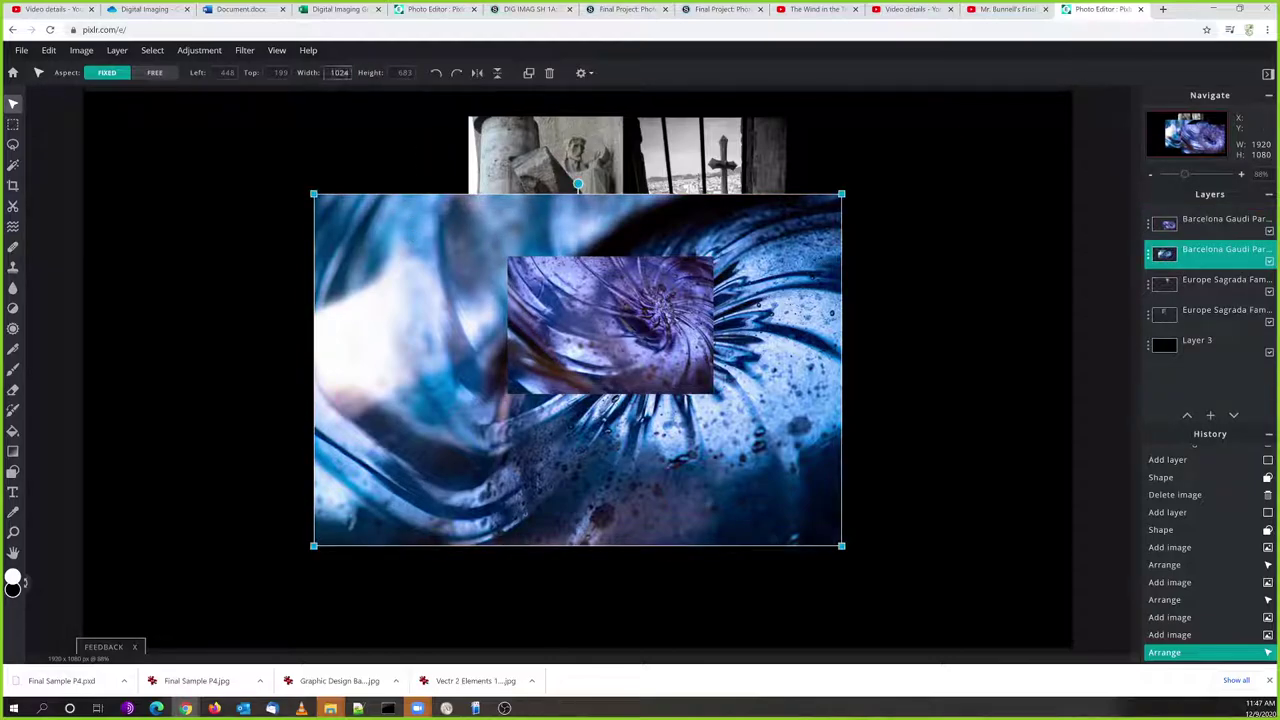
pyautogui.click(339, 72)
pyautogui.write('400')
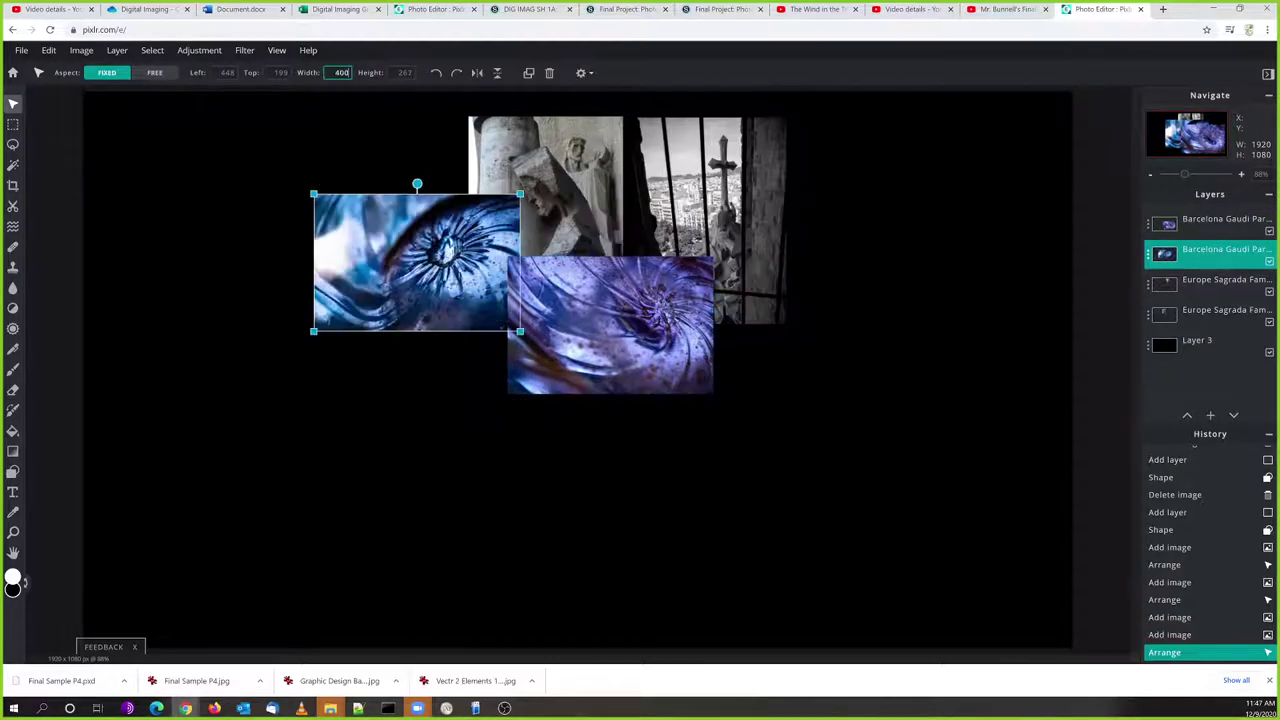
pyautogui.click(312, 222)
pyautogui.moveTo(403, 257); pyautogui.dragTo(313, 226)
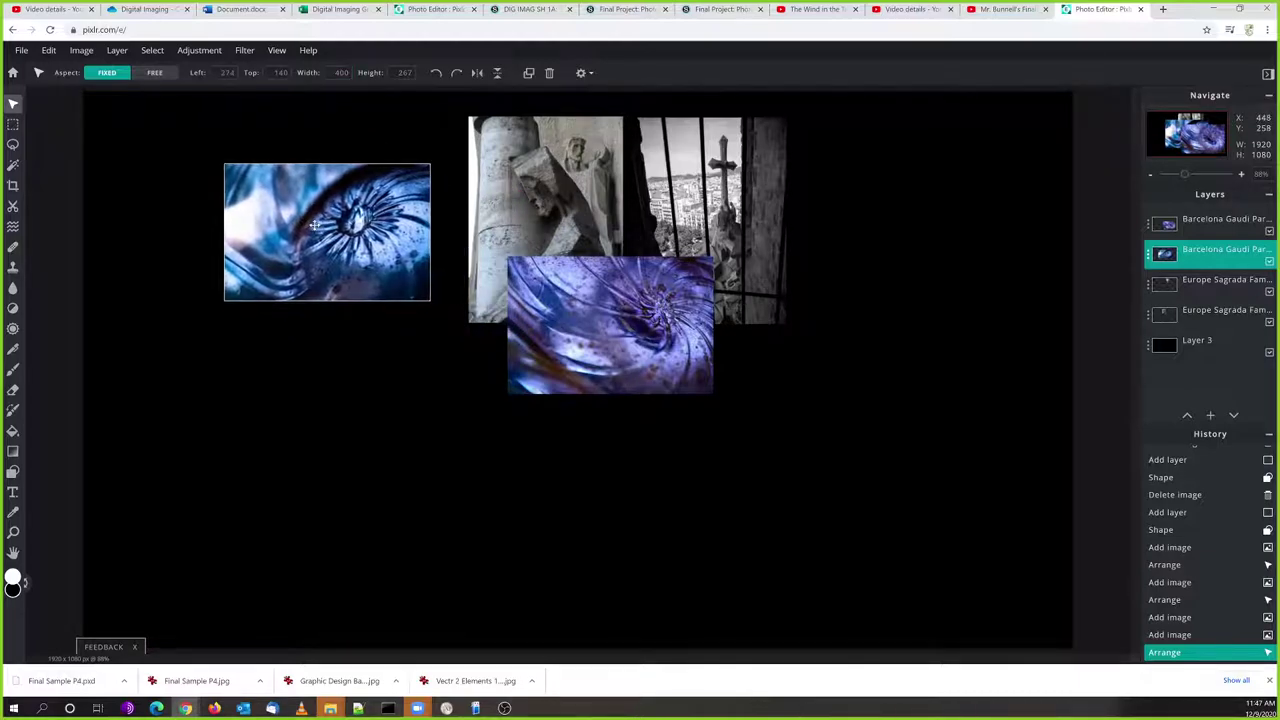
pyautogui.moveTo(329, 158); pyautogui.dragTo(329, 157)
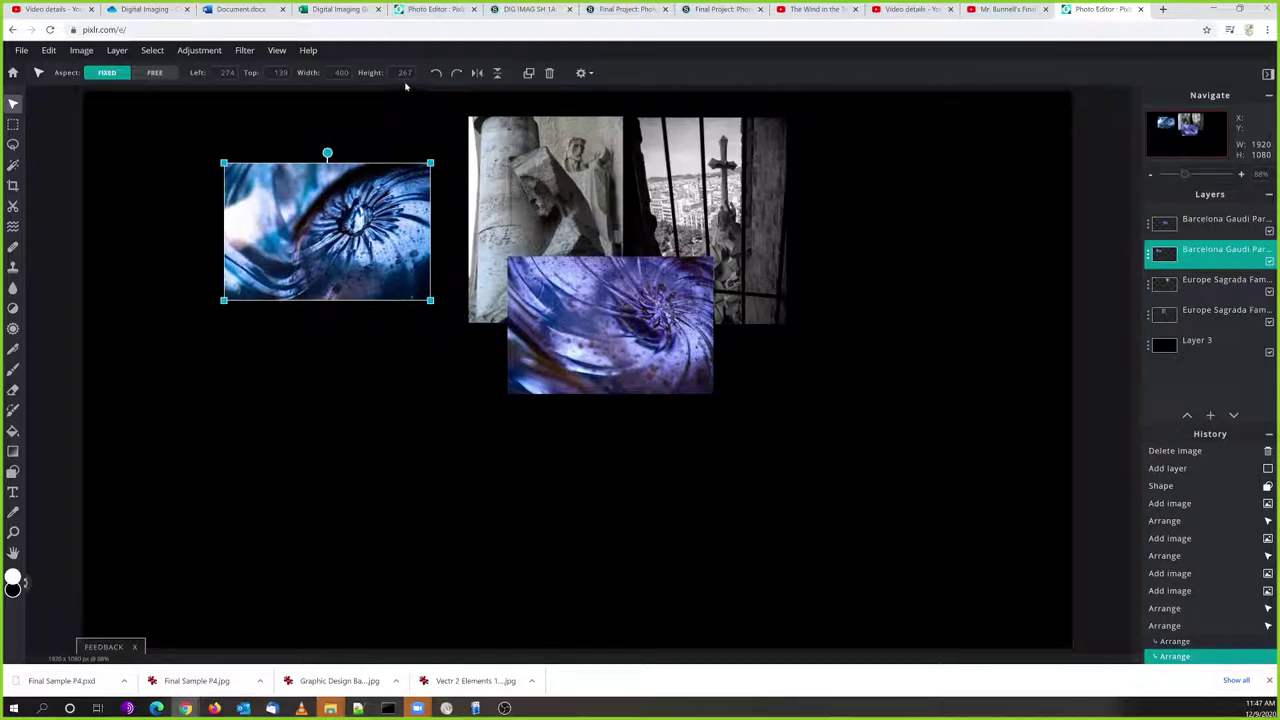
# Add the photo Valencia Science Center 1 small.jpg as a new image layer
pyautogui.click(551, 192)
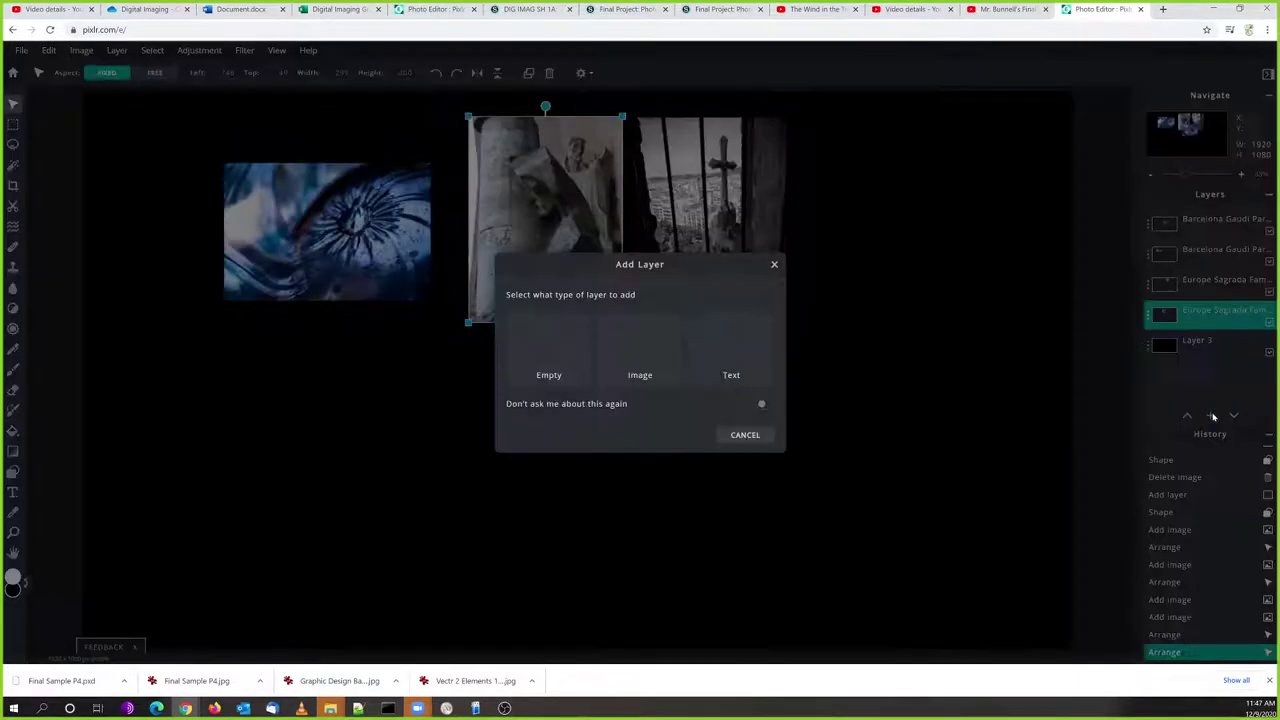
pyautogui.click(1210, 415)
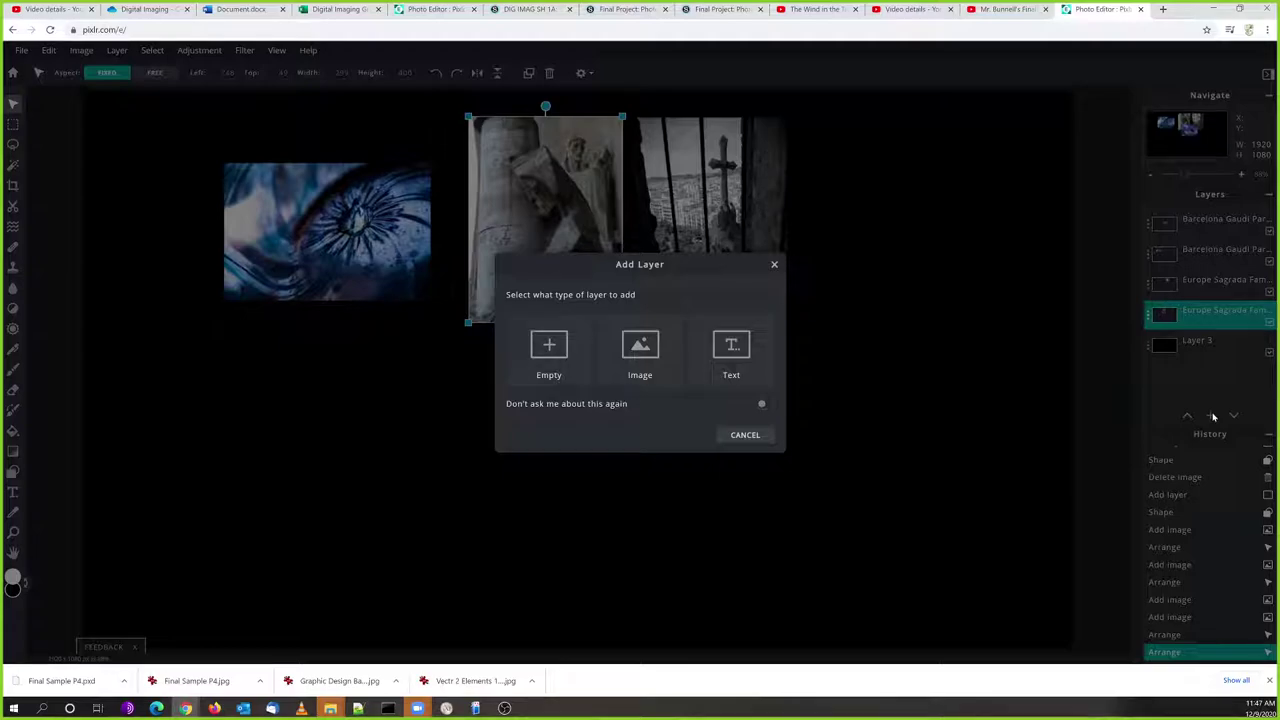
pyautogui.click(651, 349)
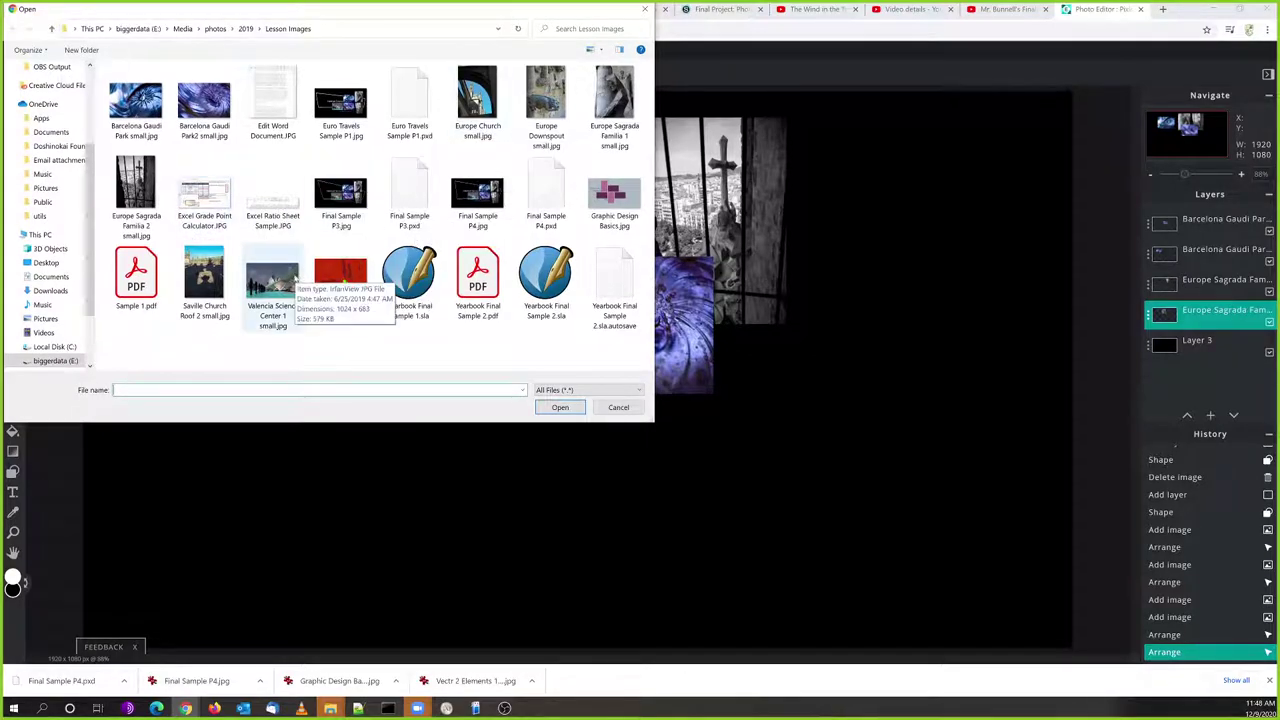
pyautogui.click(280, 283)
pyautogui.click(575, 408)
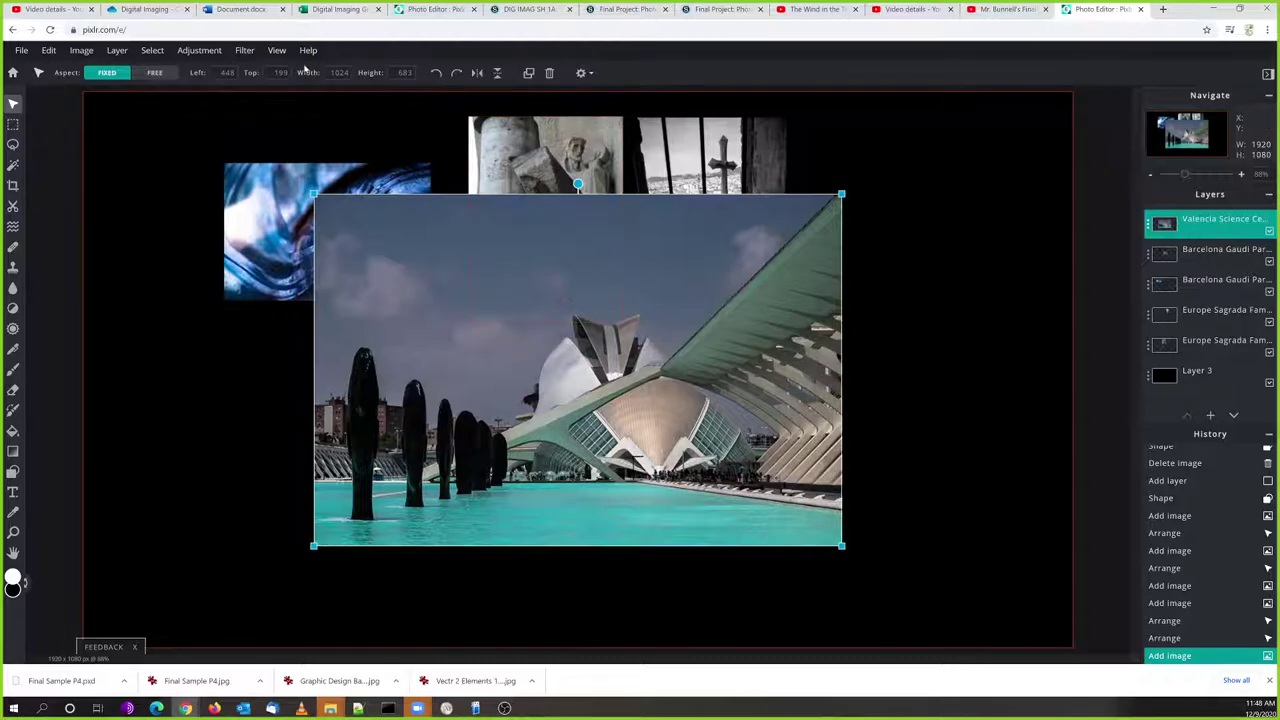
# Try enlarging the Valencia photo to a width of 2000 px and moving it to about left -134, top -127
pyautogui.doubleClick(340, 73)
pyautogui.write('200')
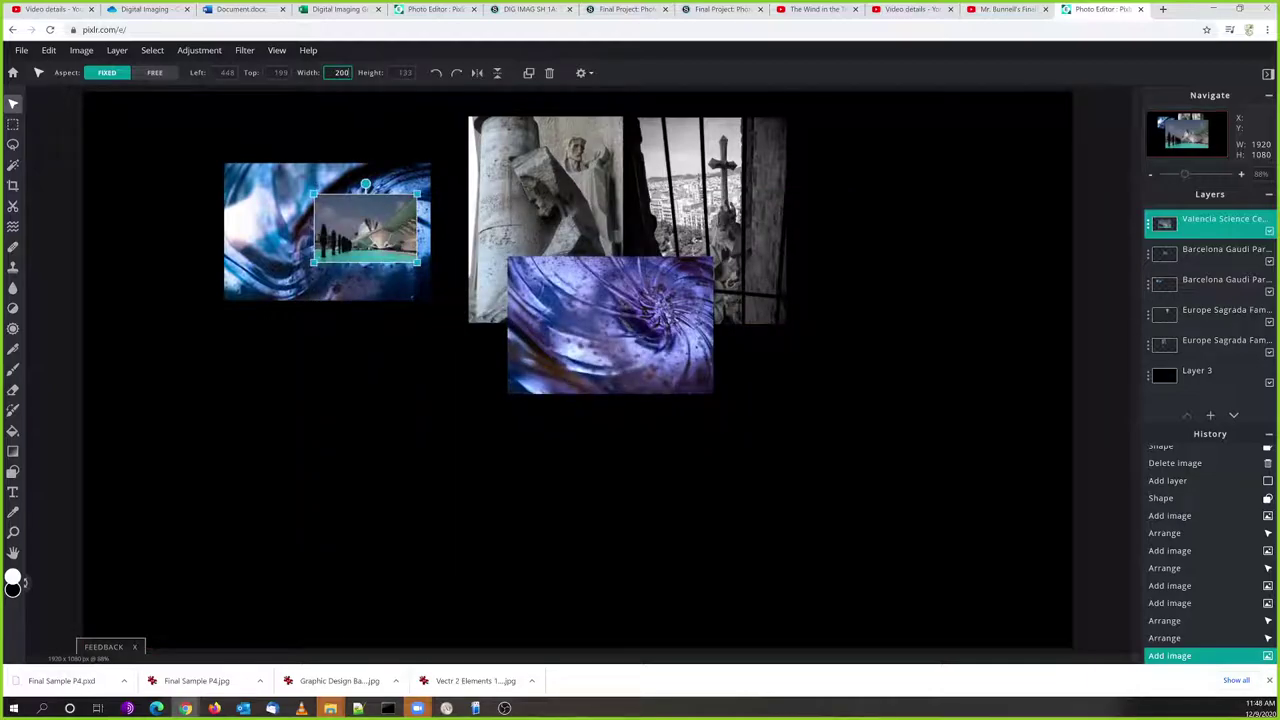
pyautogui.write('0')
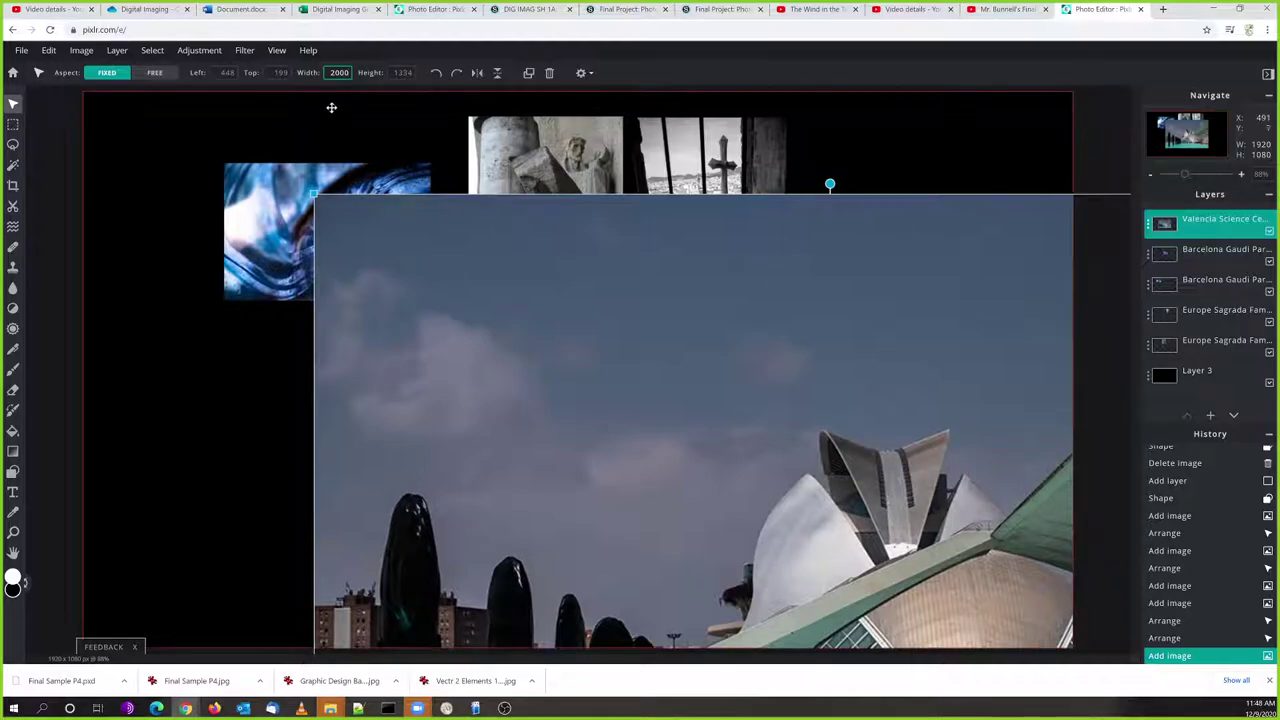
pyautogui.click(449, 320)
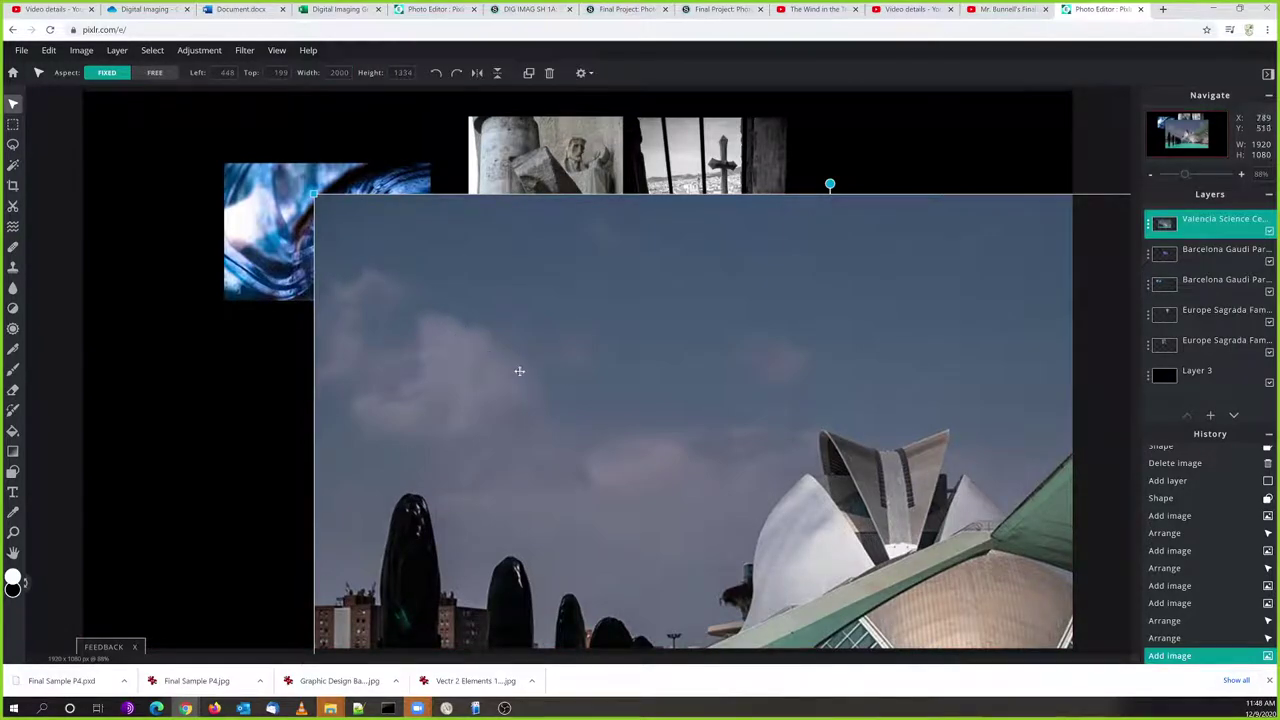
pyautogui.moveTo(517, 369); pyautogui.dragTo(296, 232)
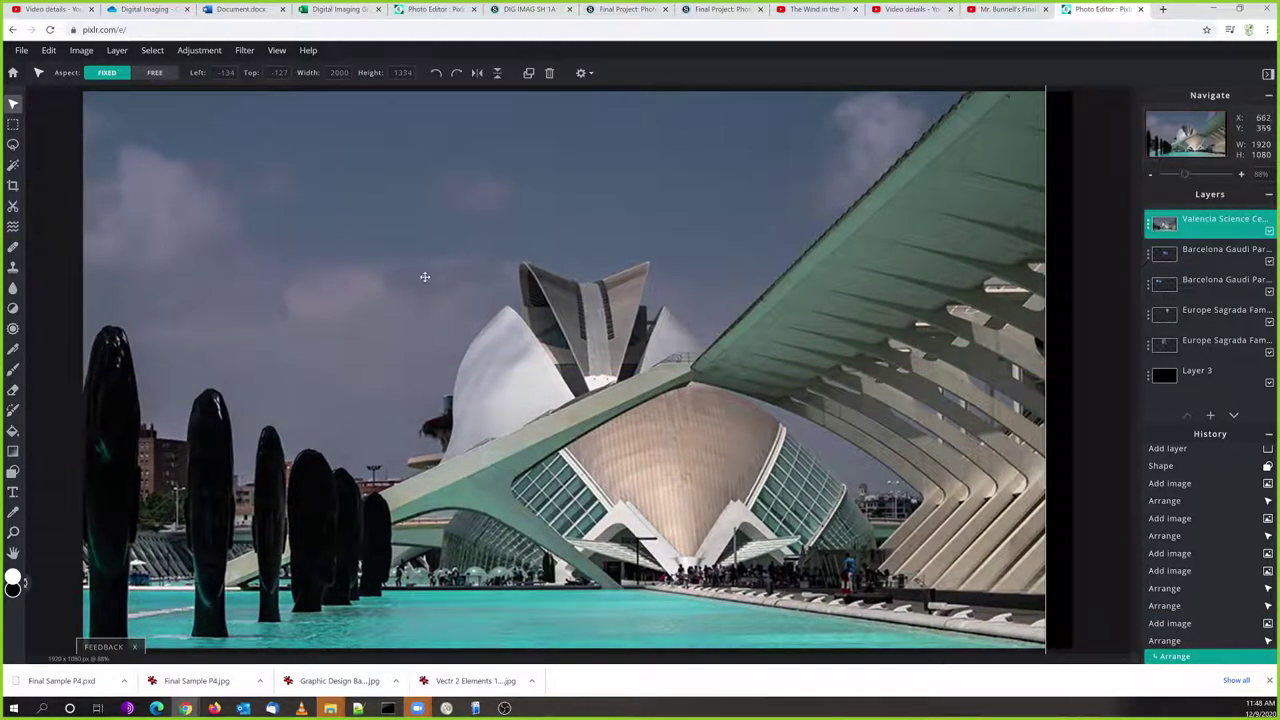
# Set the Valencia photo's width to 400 px and move it to about left 323, top 544
pyautogui.click(339, 72)
pyautogui.press('BackSpace')
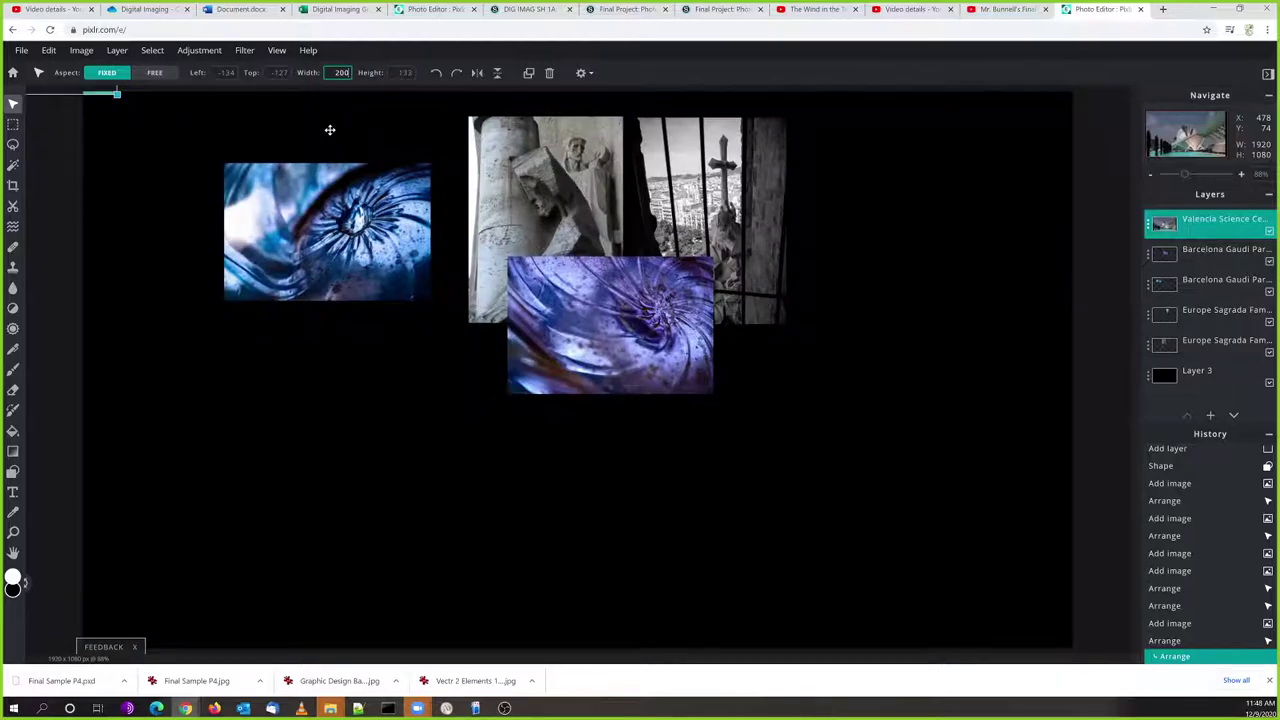
pyautogui.press('BackSpace')
pyautogui.press('BackSpace')
pyautogui.press('BackSpace')
pyautogui.write('400')
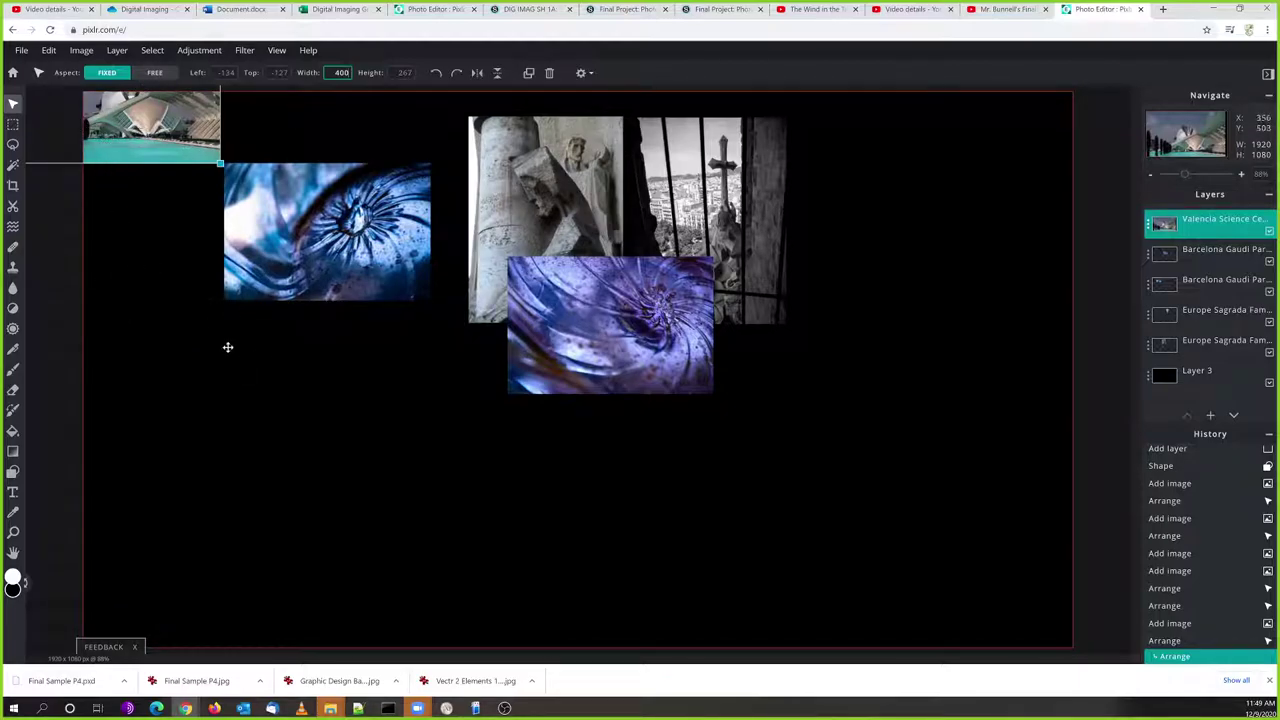
pyautogui.click(129, 125)
pyautogui.moveTo(152, 123); pyautogui.dragTo(389, 469)
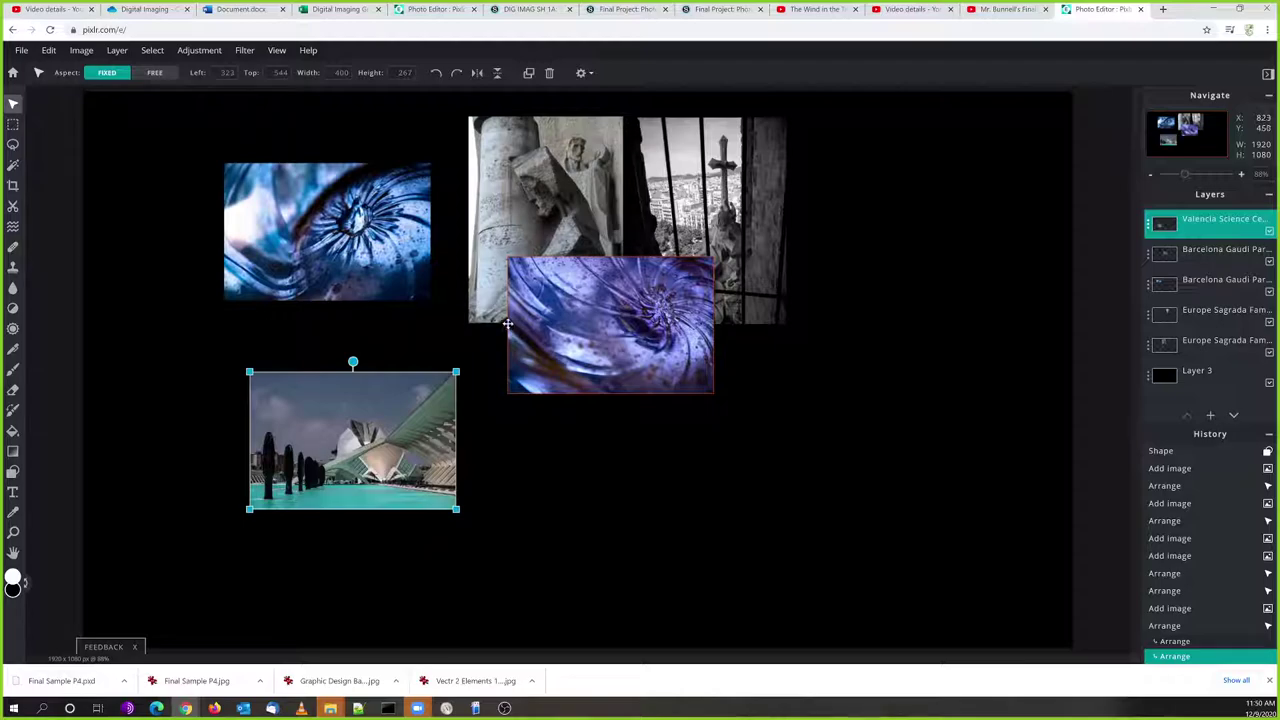
# Try a looser layout: purple photo at about 794, 572, Valencia at 100, 537, blue at 464, 470 and statue at 1415, 517
pyautogui.moveTo(618, 354); pyautogui.dragTo(603, 484)
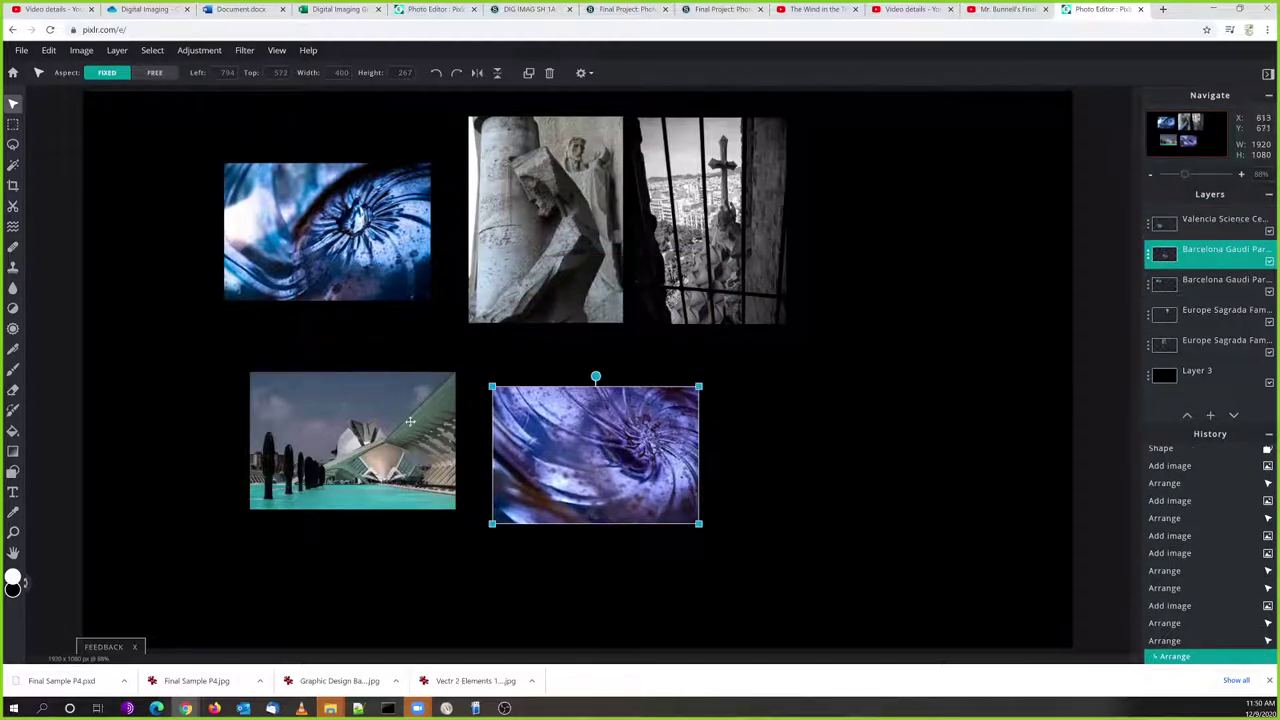
pyautogui.moveTo(362, 420); pyautogui.dragTo(246, 416)
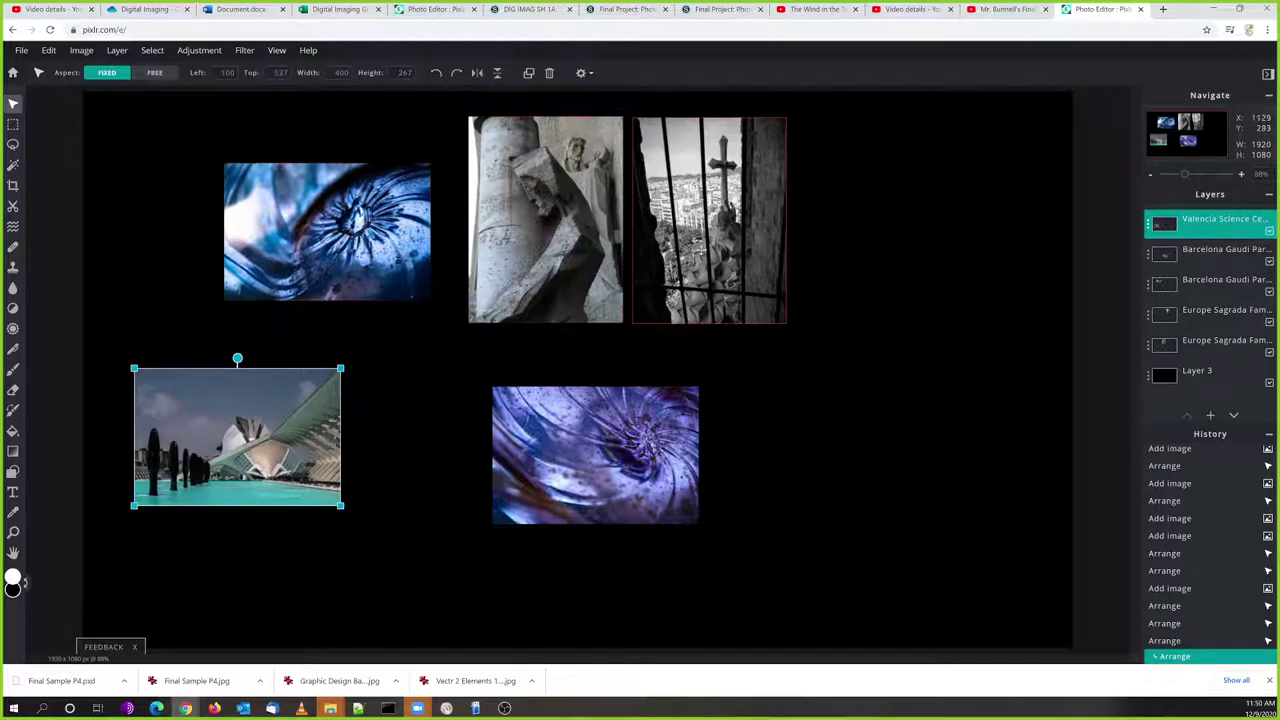
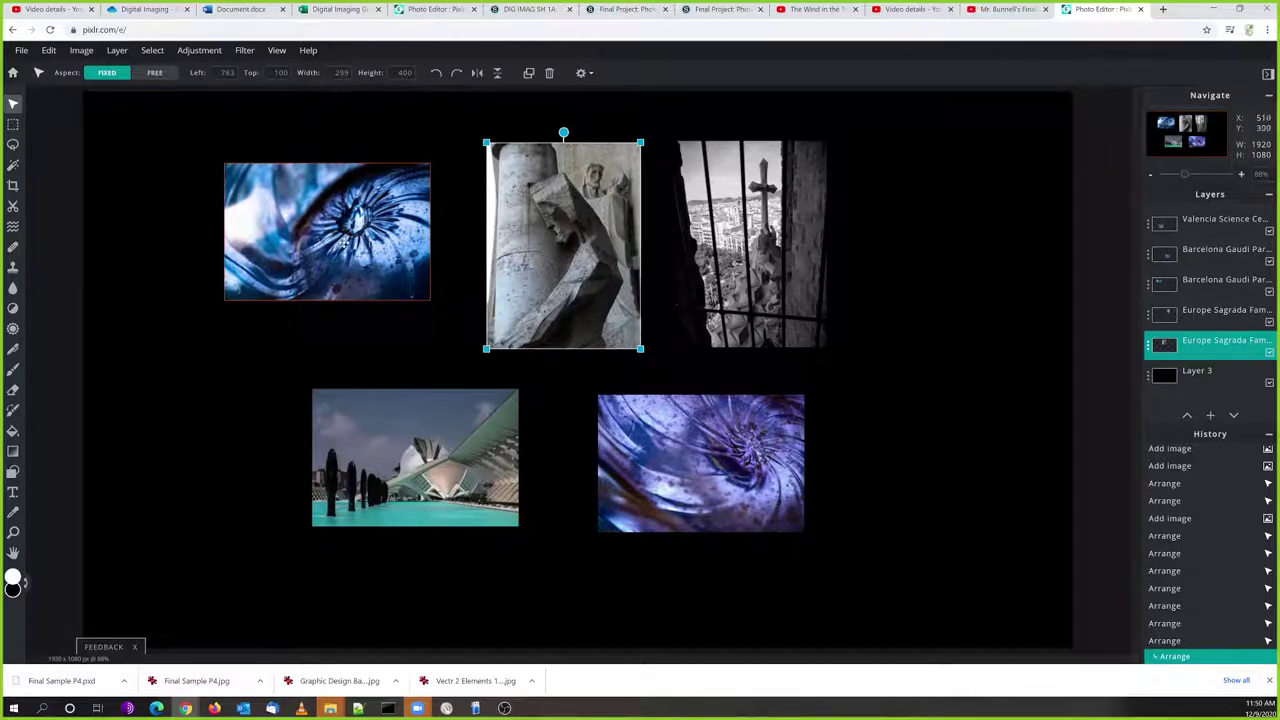
pyautogui.click(370, 267)
pyautogui.moveTo(370, 267); pyautogui.dragTo(467, 438)
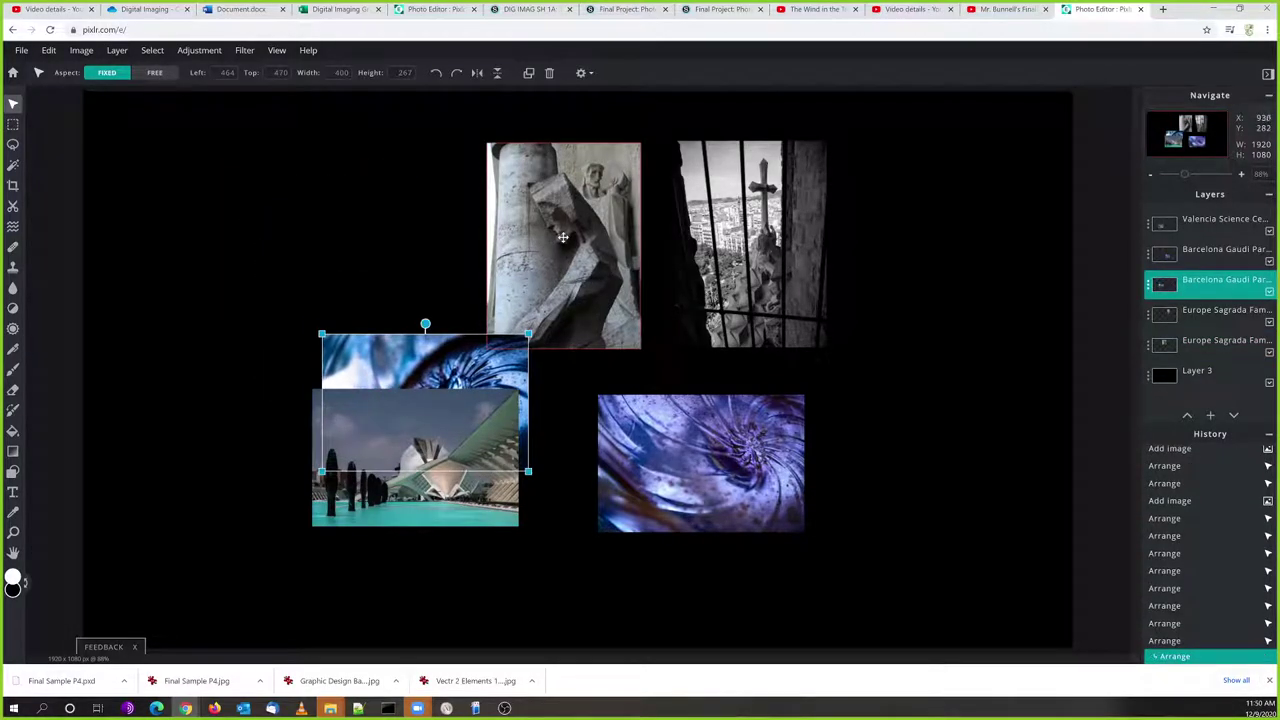
pyautogui.moveTo(553, 243); pyautogui.dragTo(178, 286)
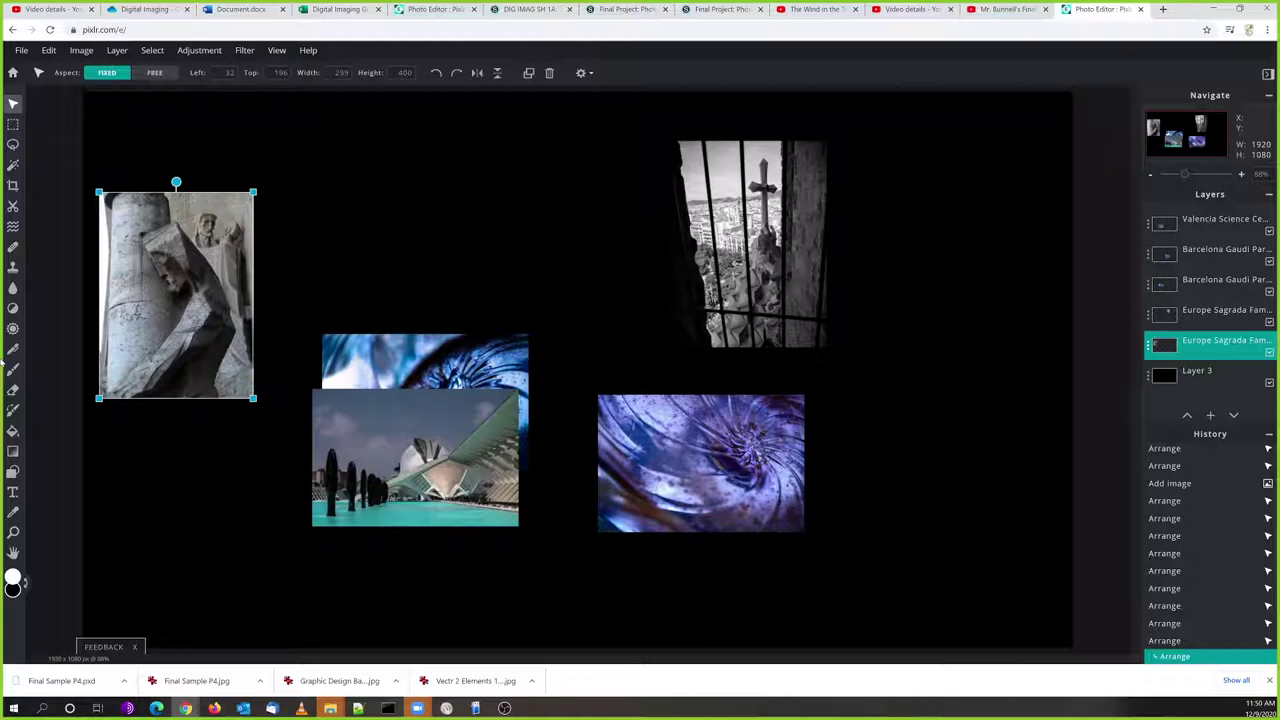
pyautogui.moveTo(142, 303); pyautogui.dragTo(860, 480)
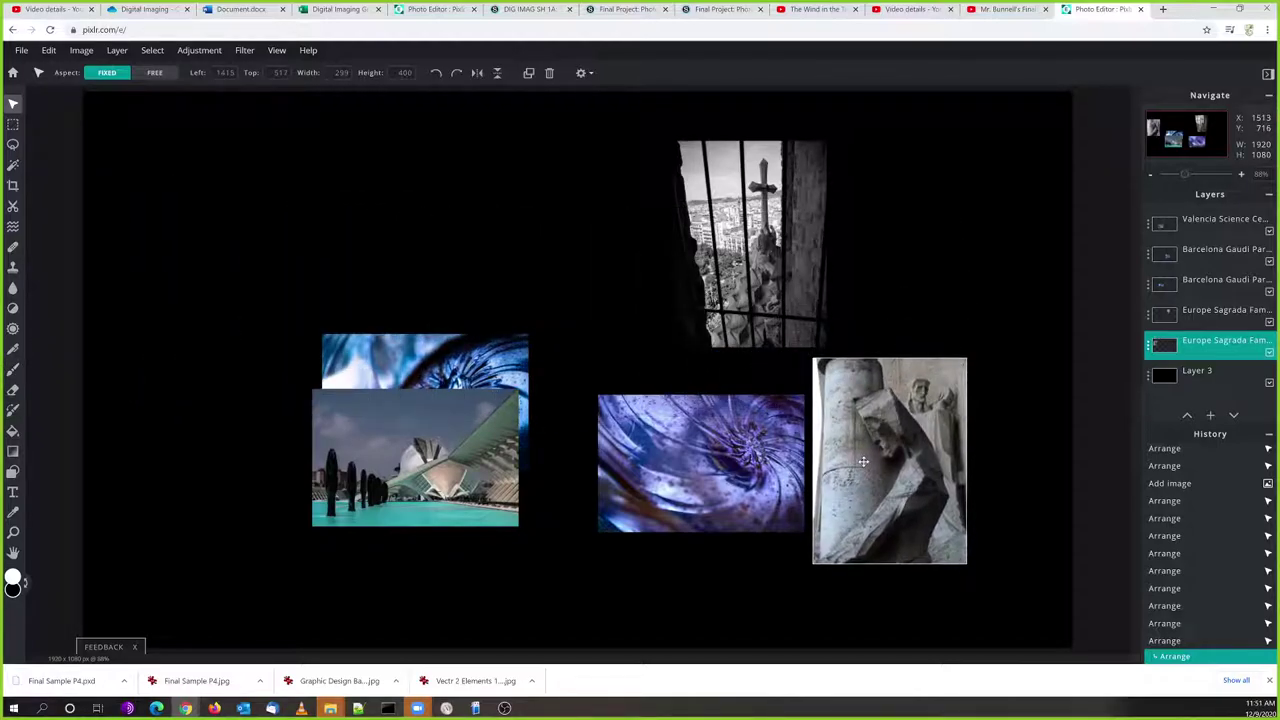
# Stagger three photos on the canvas's left half: Valencia at about left 274, top 587, blue above it, purple at about left 507, top 82
pyautogui.moveTo(494, 463); pyautogui.dragTo(362, 387)
pyautogui.moveTo(381, 432); pyautogui.dragTo(294, 437)
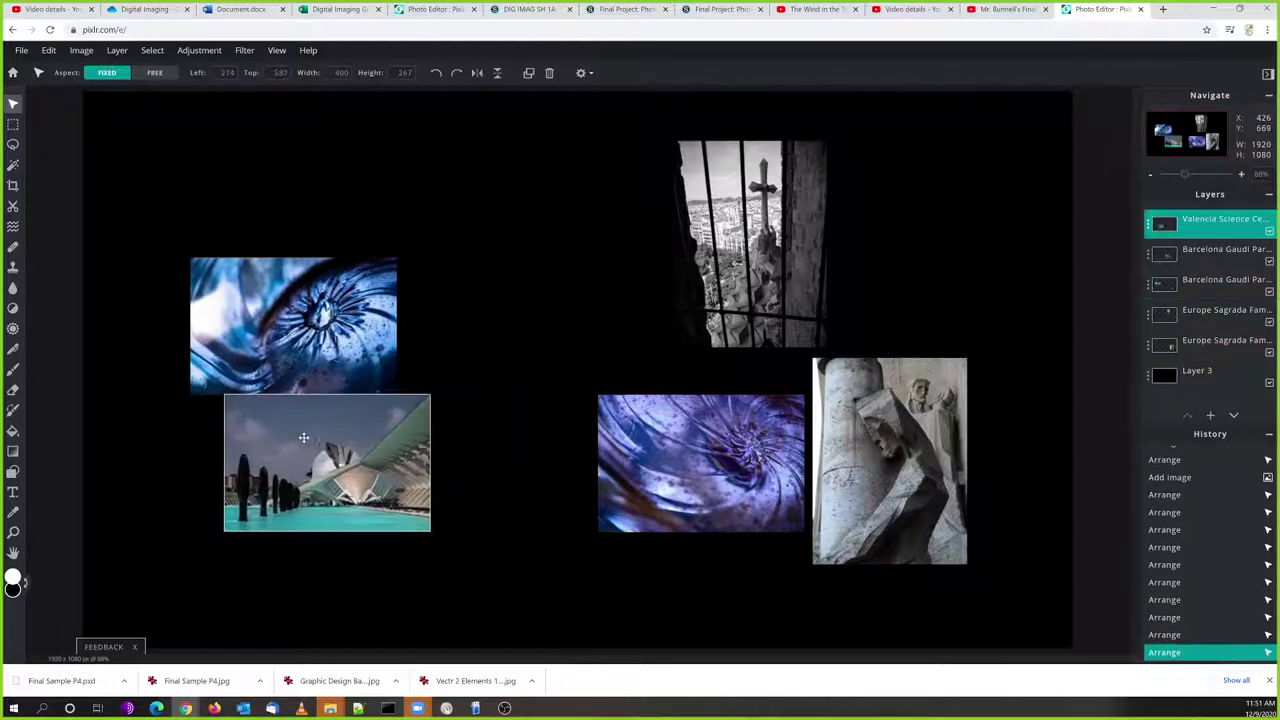
pyautogui.moveTo(689, 479); pyautogui.dragTo(435, 217)
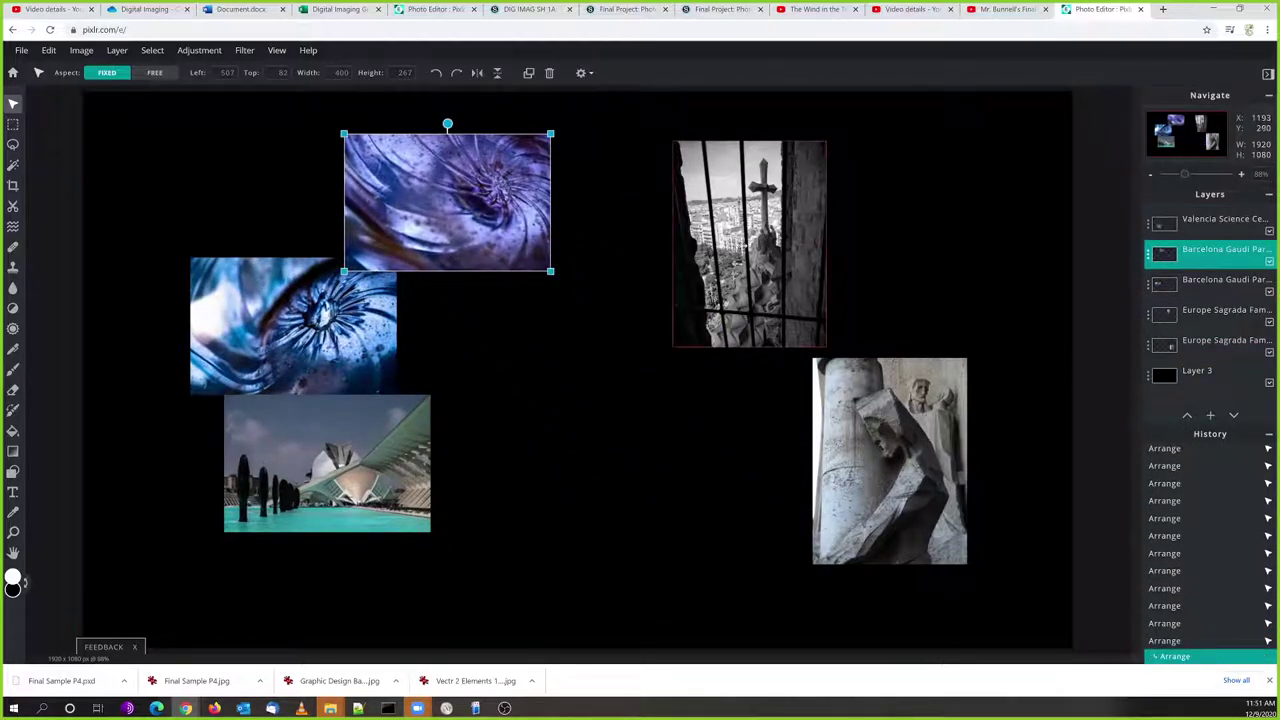
# Try stacking the cross photo above the statue photo at about left 1415, top 90
pyautogui.moveTo(733, 263)
pyautogui.mouseDown()
pyautogui.moveTo(713, 258)
pyautogui.moveTo(739, 240)
pyautogui.mouseUp()
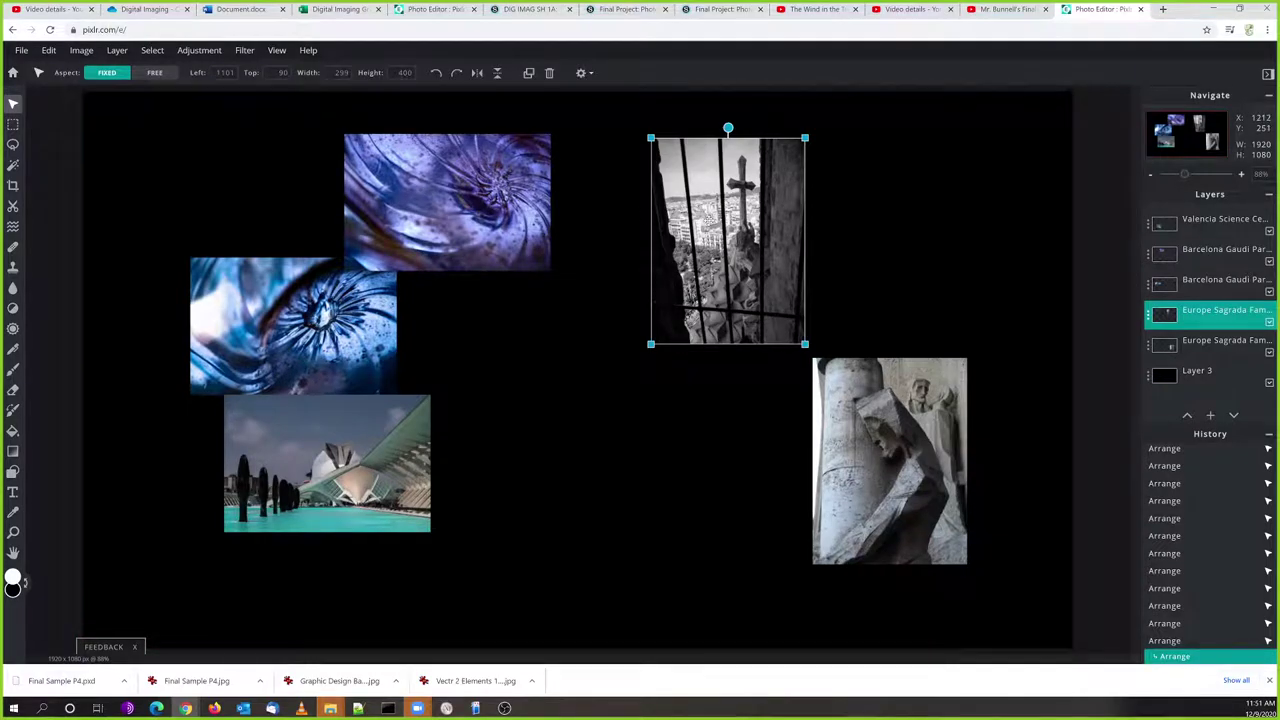
pyautogui.moveTo(708, 220); pyautogui.dragTo(870, 221)
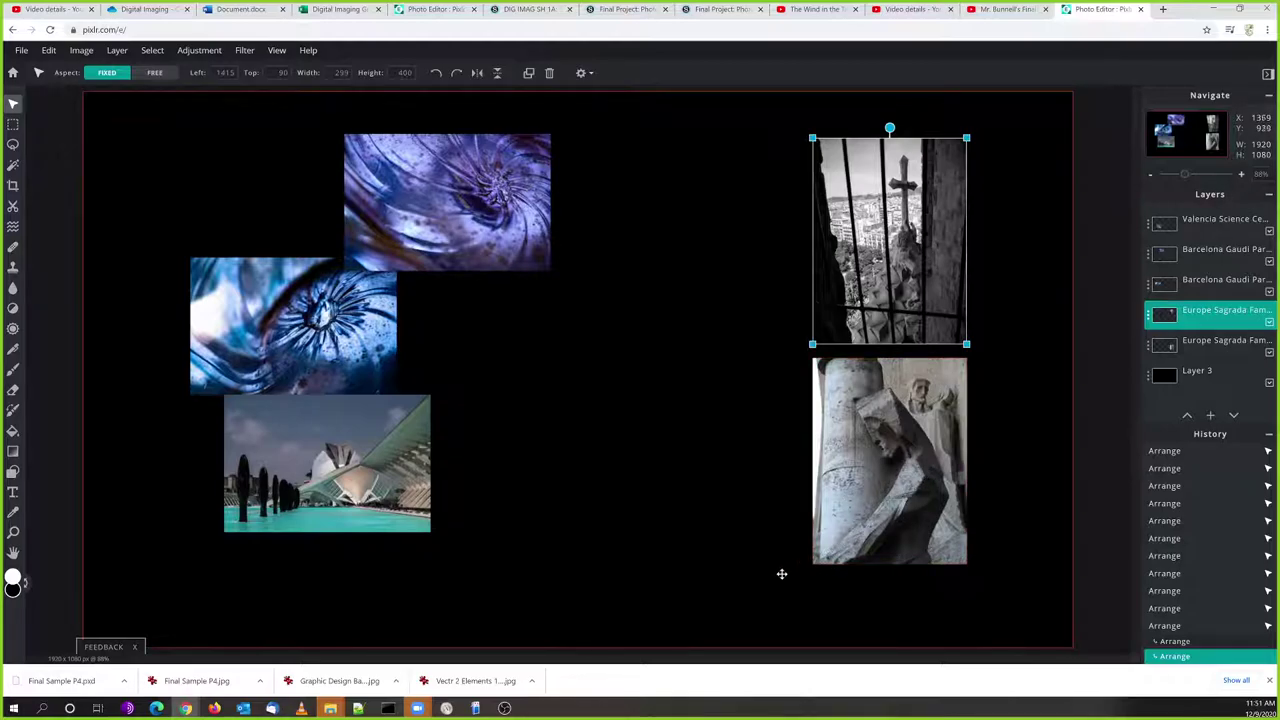
# Swap the two black-and-white photos, placing the cross at about left 1422, top 525 and the statue above it at about left 1419, top 100
pyautogui.moveTo(911, 440); pyautogui.dragTo(644, 347)
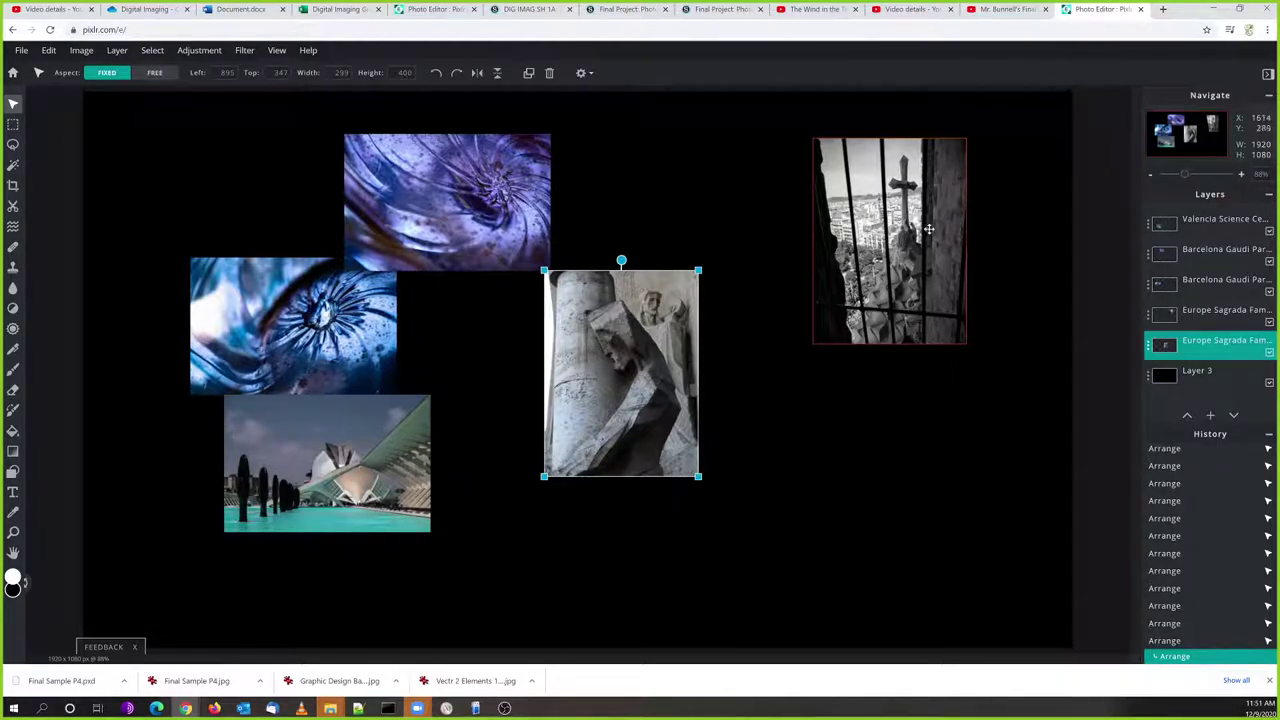
pyautogui.moveTo(904, 218); pyautogui.dragTo(903, 443)
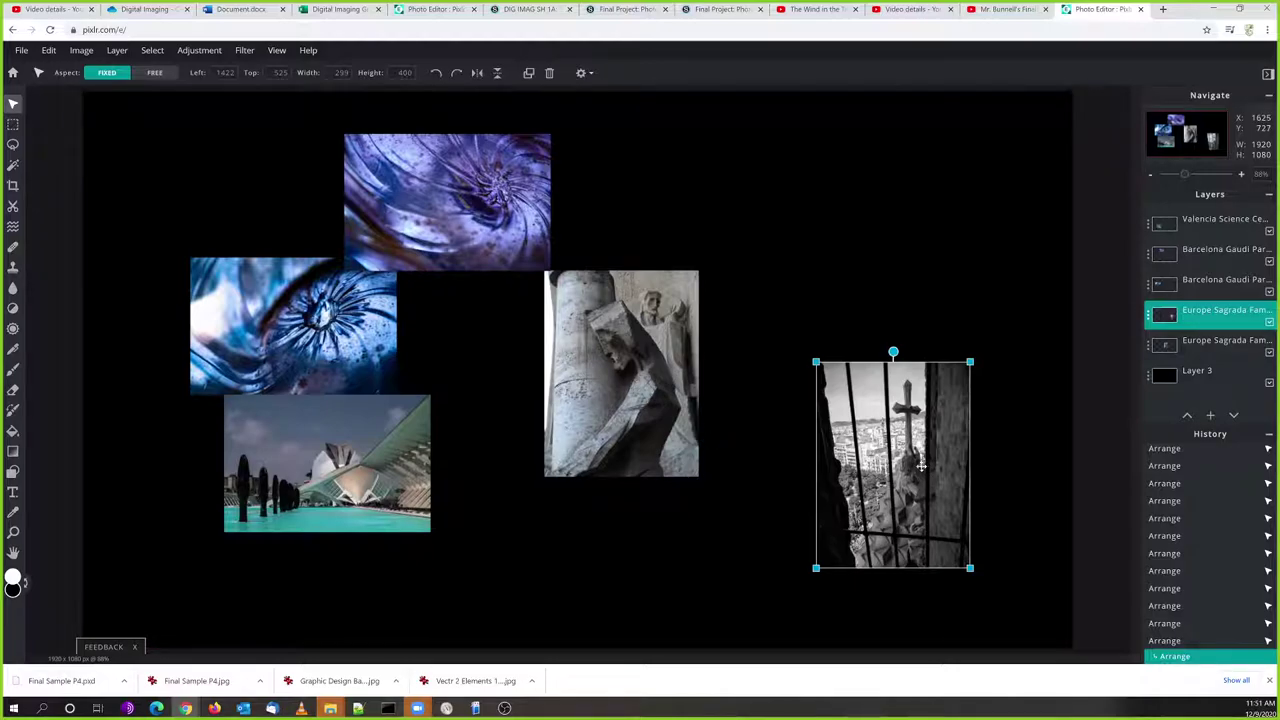
pyautogui.moveTo(626, 388); pyautogui.dragTo(895, 259)
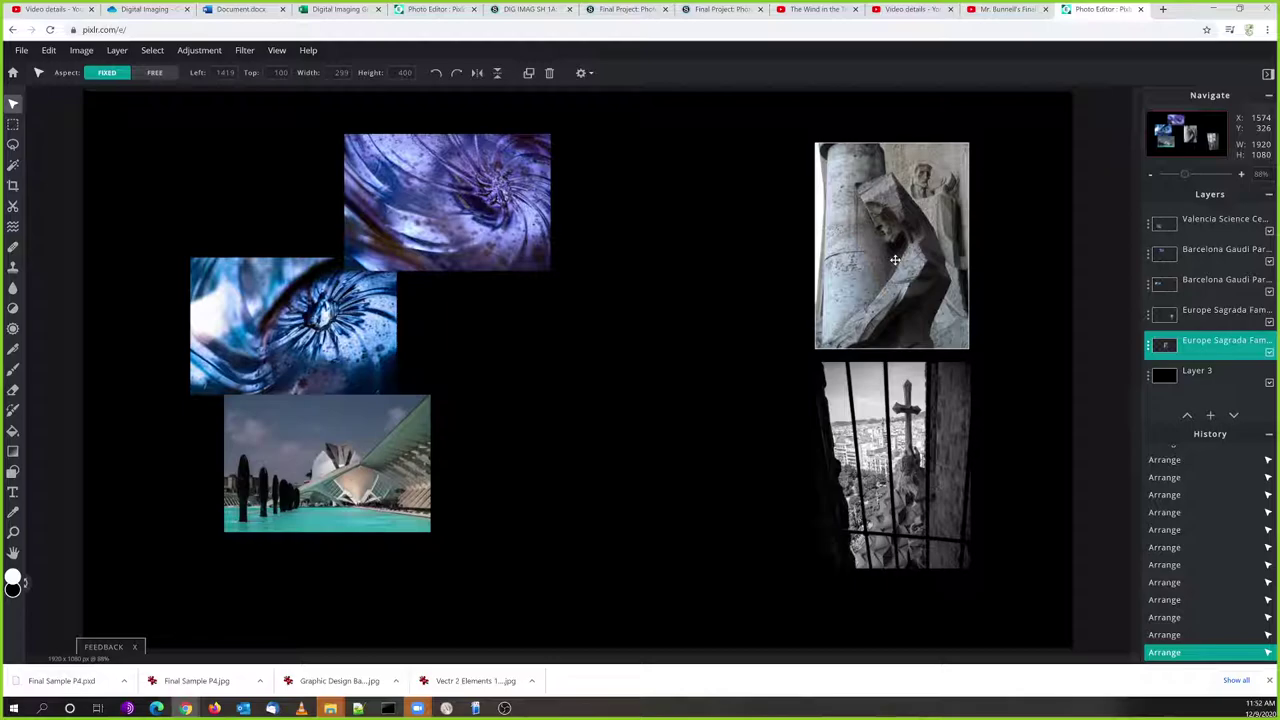
pyautogui.moveTo(895, 260); pyautogui.dragTo(895, 260)
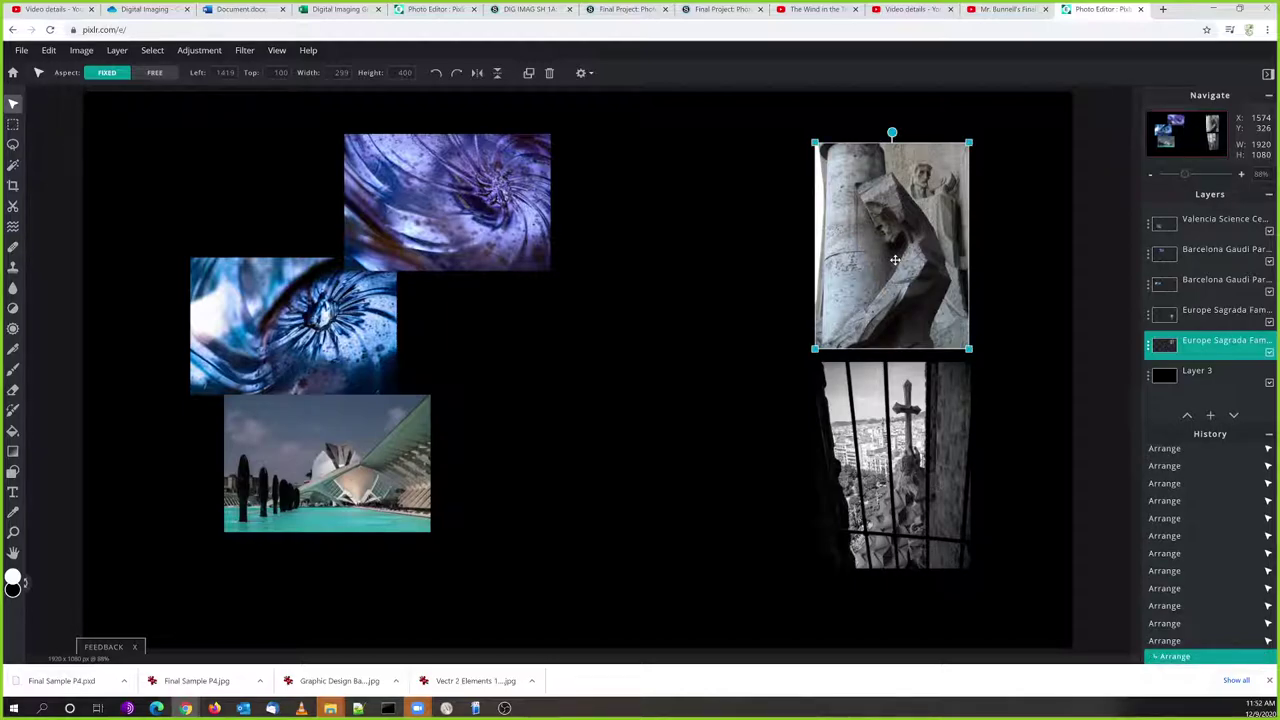
pyautogui.click(913, 407)
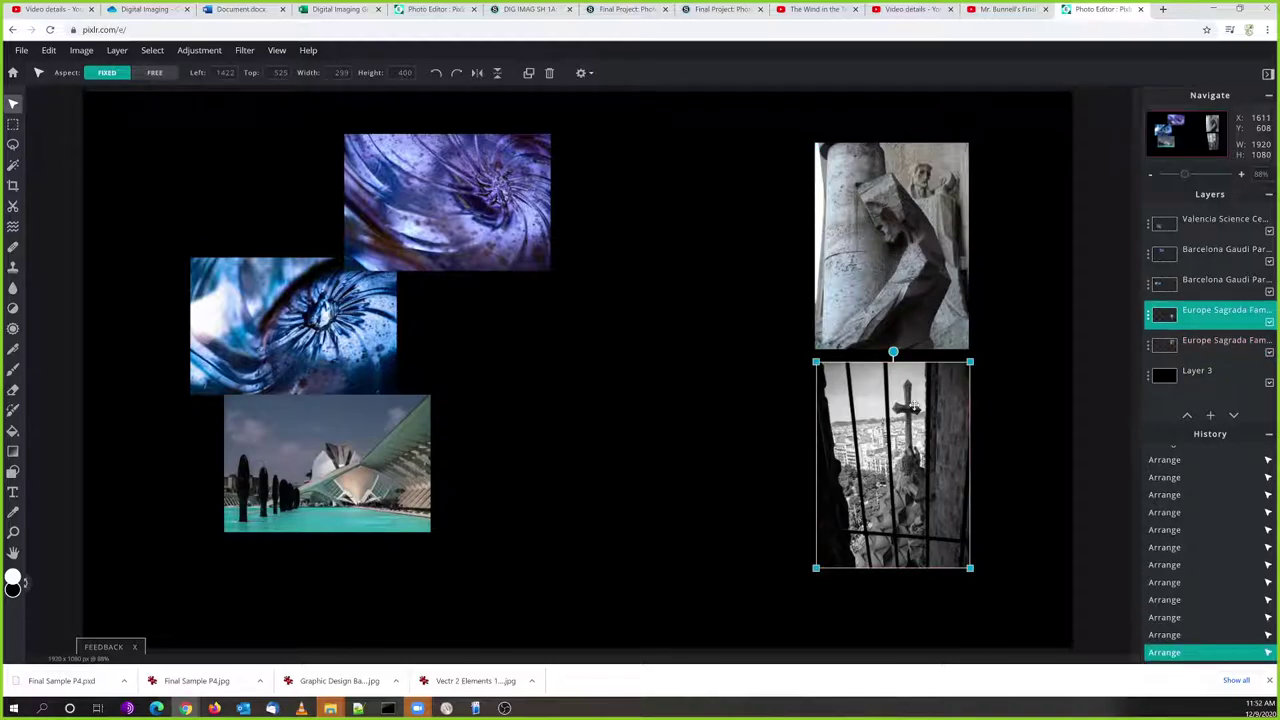
pyautogui.click(908, 243)
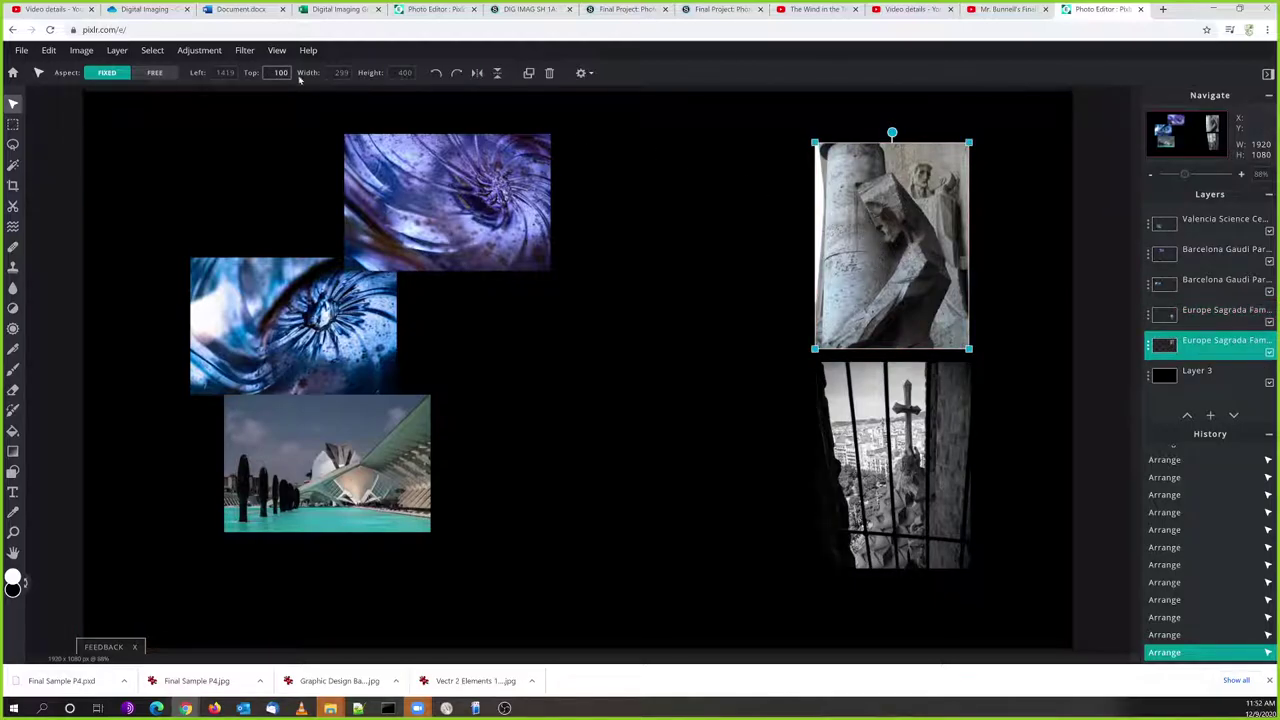
# Set the statue photo's left position to 1420 and compare its placement with the cross photo below it
pyautogui.click(230, 72)
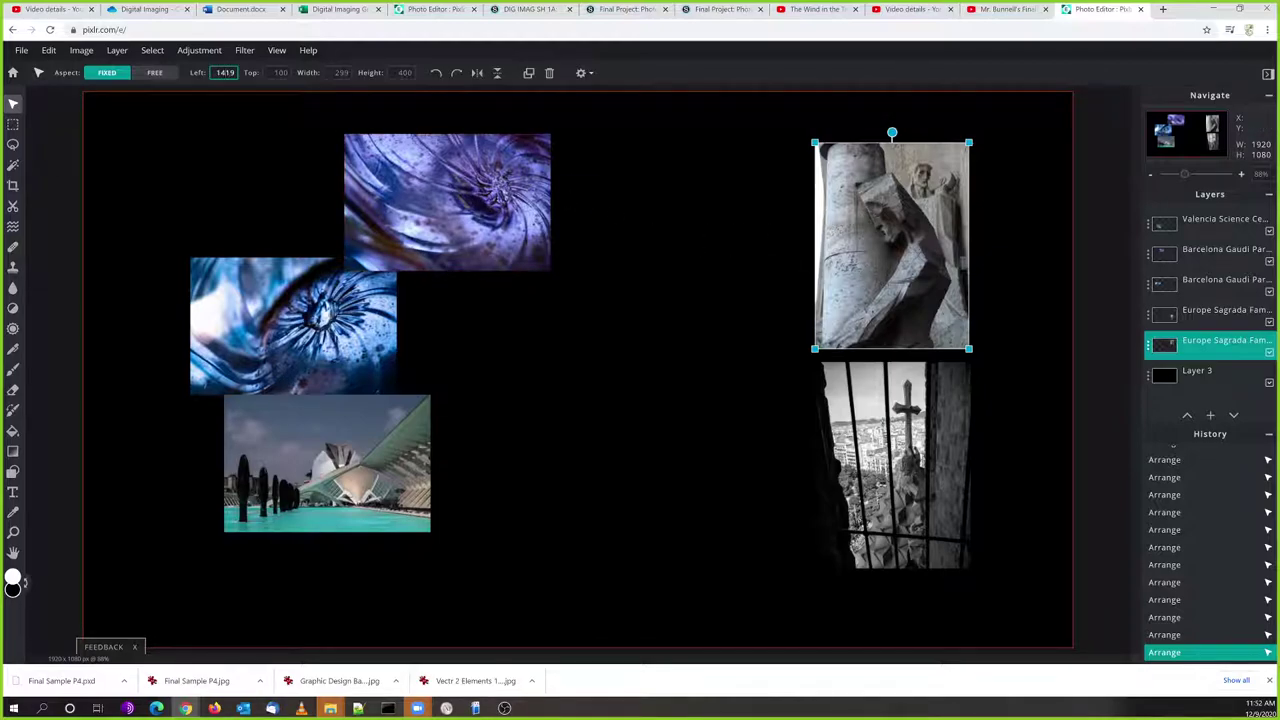
pyautogui.press('BackSpace')
pyautogui.press('BackSpace')
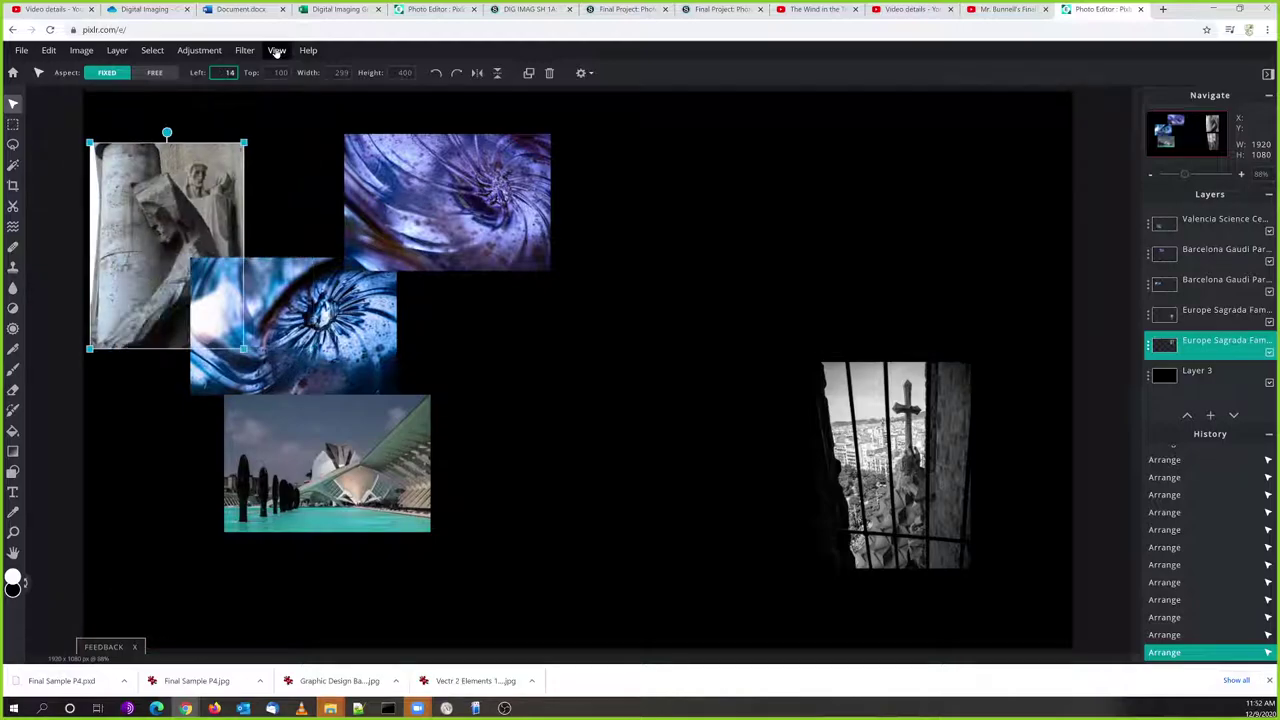
pyautogui.write('20')
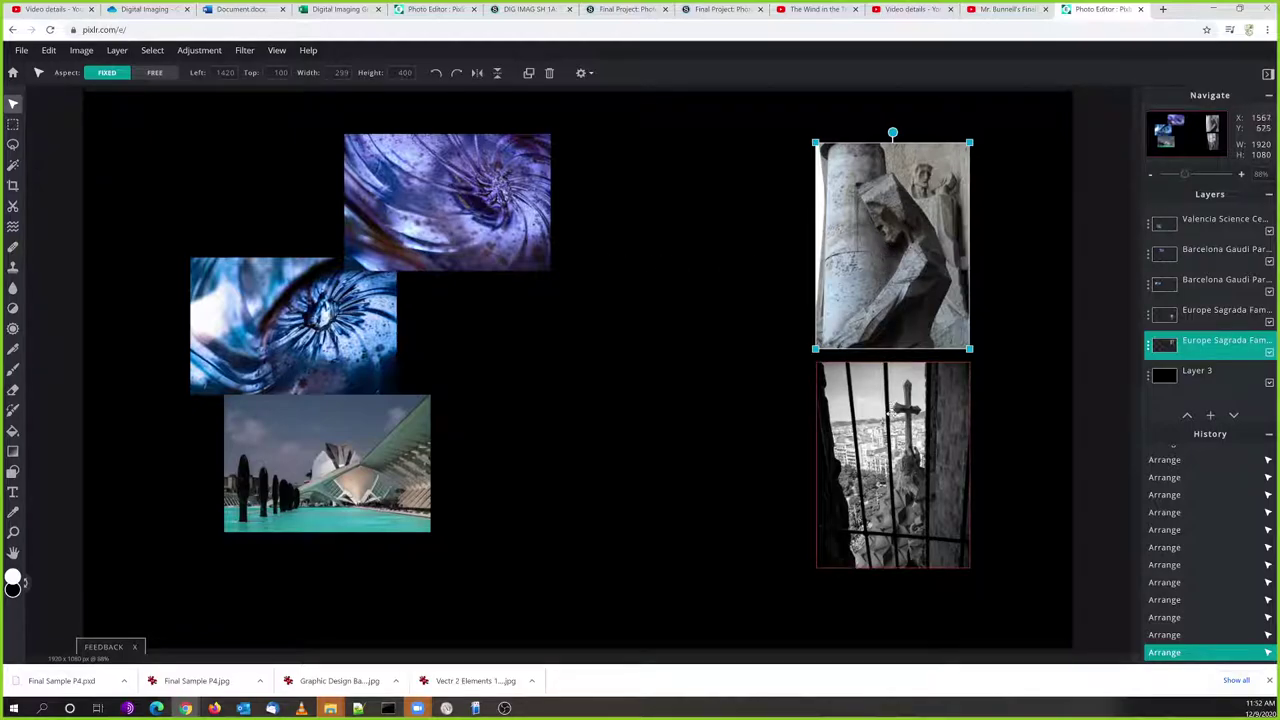
pyautogui.click(892, 414)
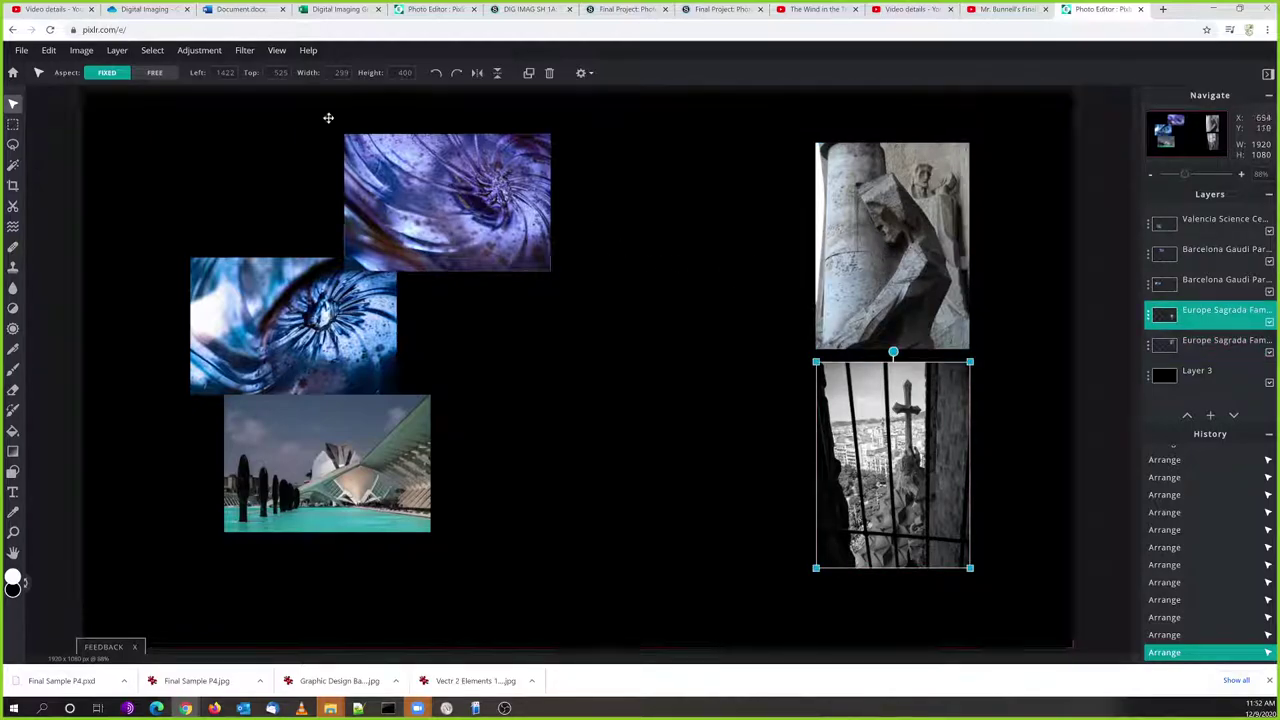
pyautogui.click(895, 232)
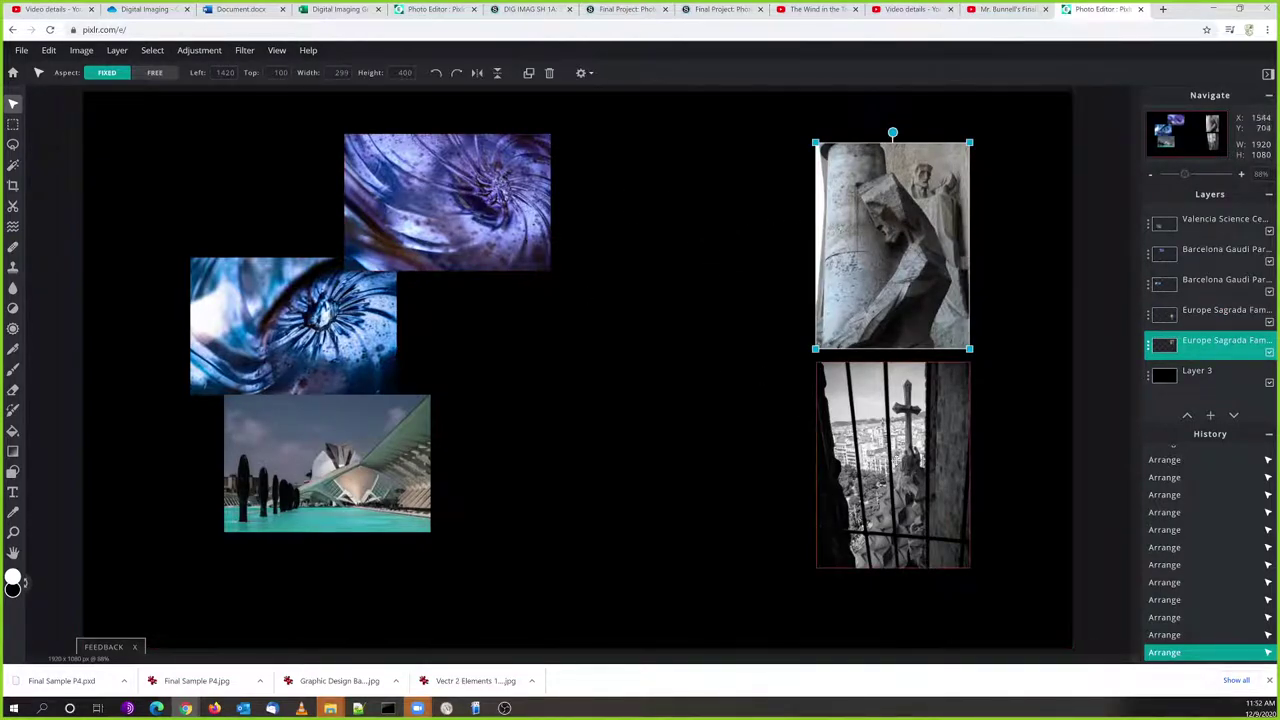
pyautogui.click(900, 463)
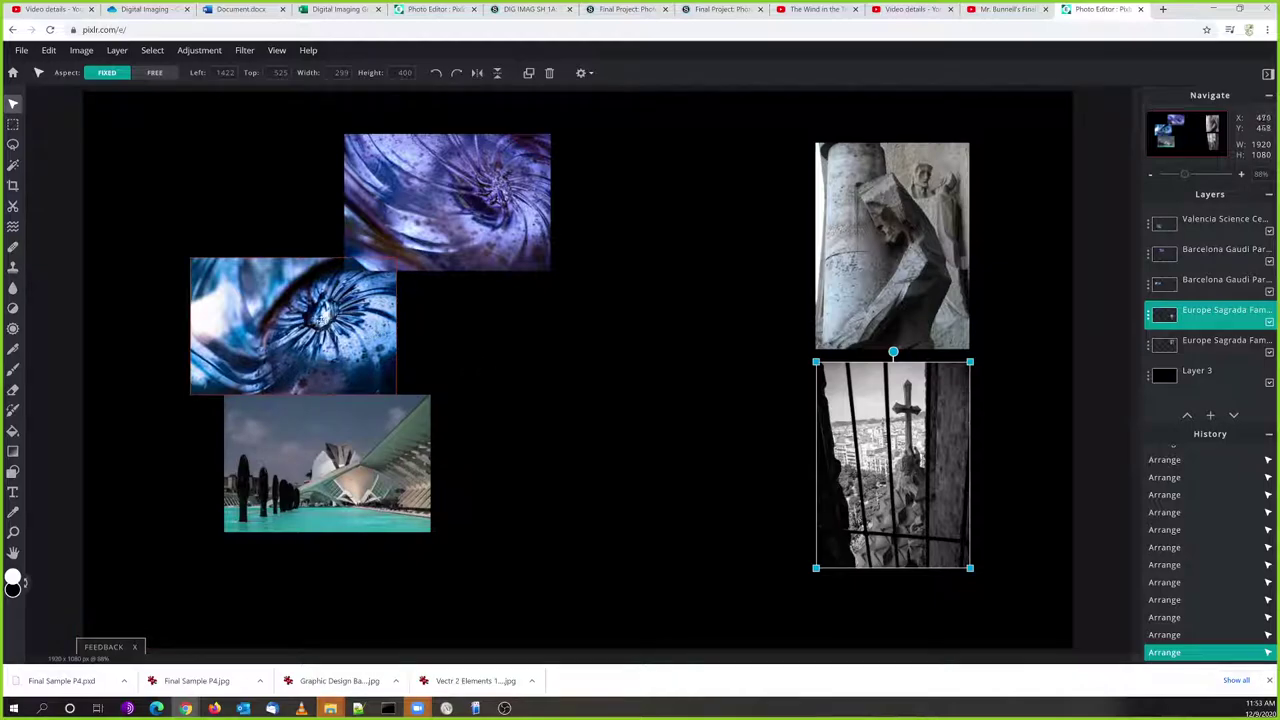
# Try placing the blue photo at about 729, 503, the purple one above it at about 731, 160 and Valencia at about 90, 136
pyautogui.moveTo(305, 320); pyautogui.dragTo(574, 413)
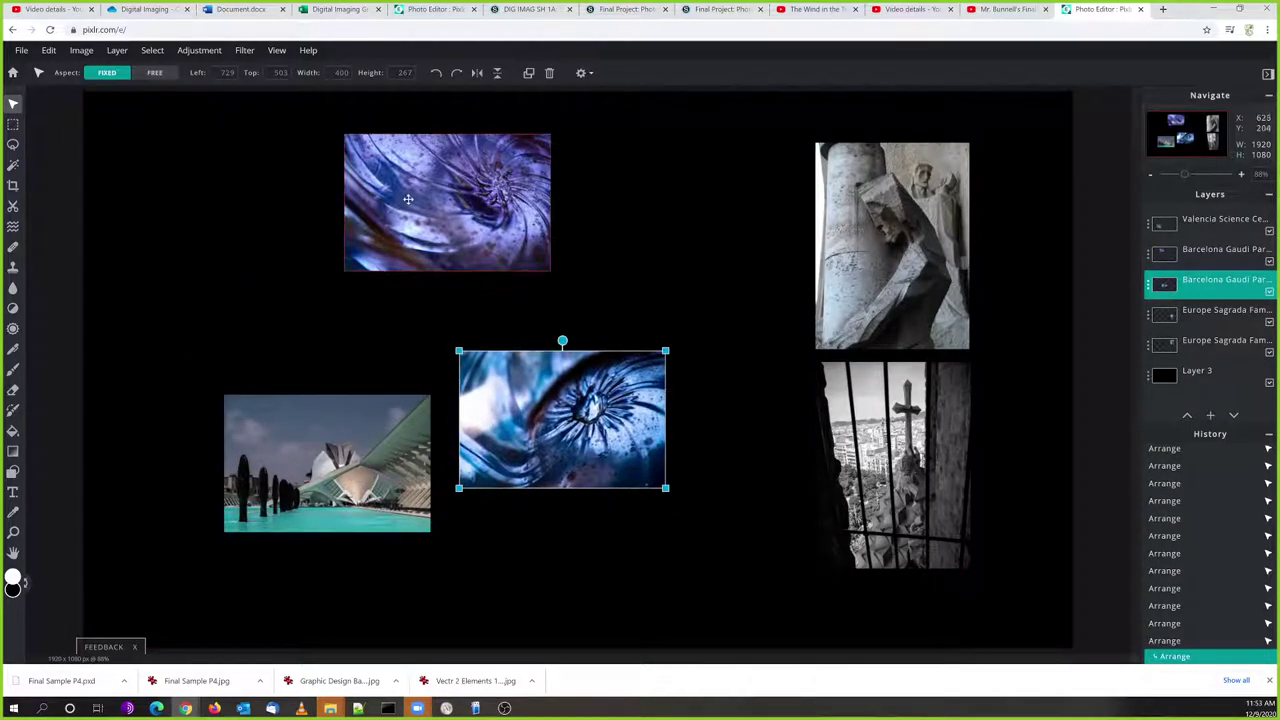
pyautogui.moveTo(412, 204); pyautogui.dragTo(561, 248)
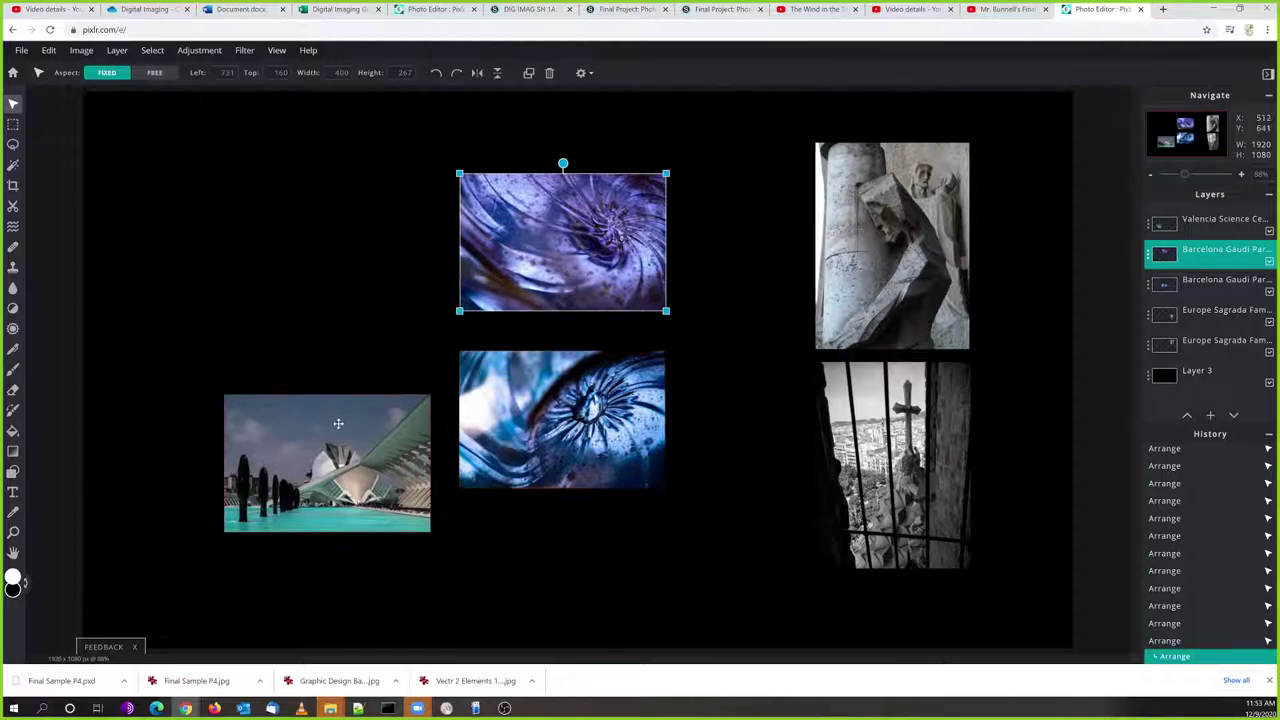
pyautogui.moveTo(337, 423); pyautogui.dragTo(225, 151)
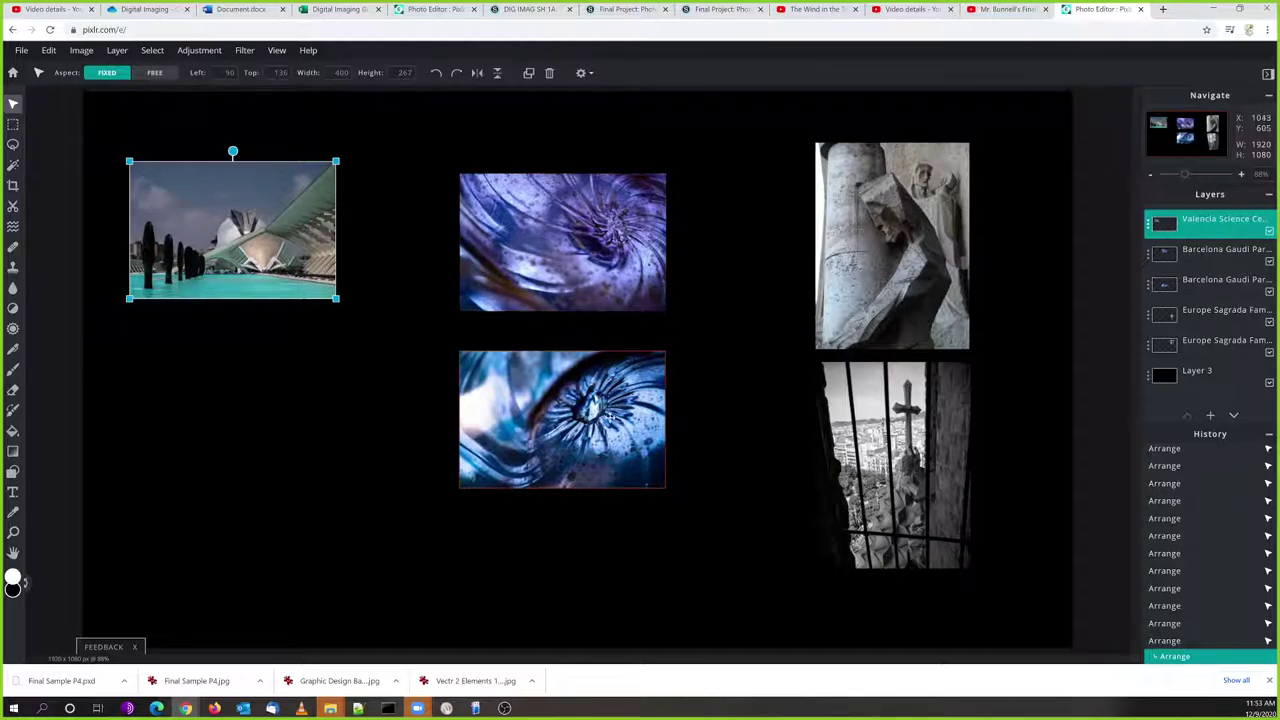
# Place the purple photo beside the cross photo at left 1000, top 525, and the blue photo above it at about left 998, top 233
pyautogui.moveTo(480, 410); pyautogui.dragTo(648, 422)
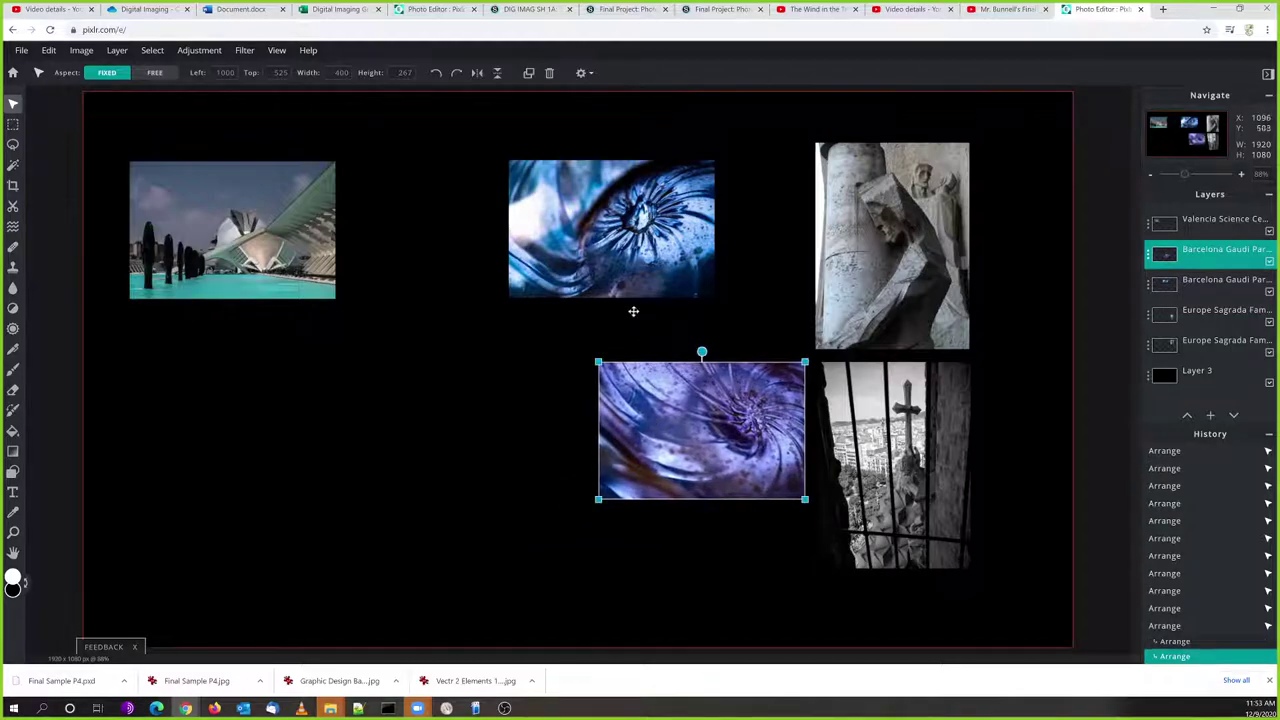
pyautogui.moveTo(612, 236); pyautogui.dragTo(703, 287)
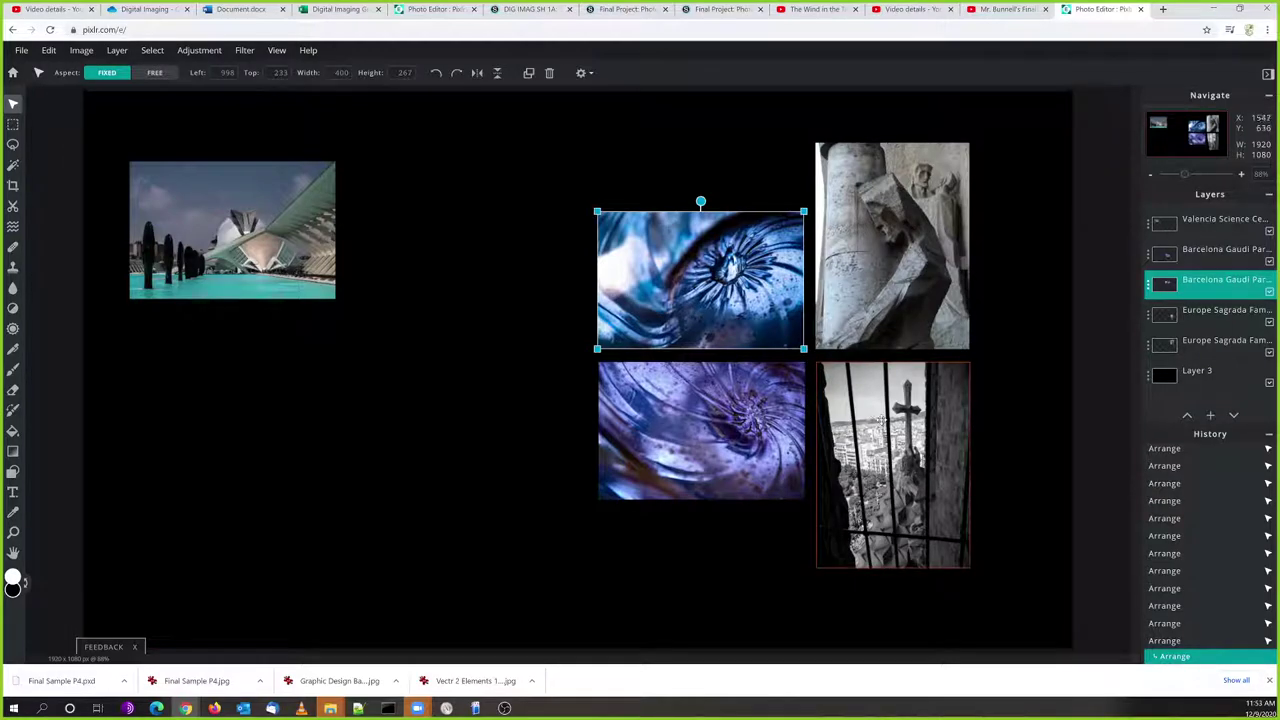
pyautogui.click(881, 421)
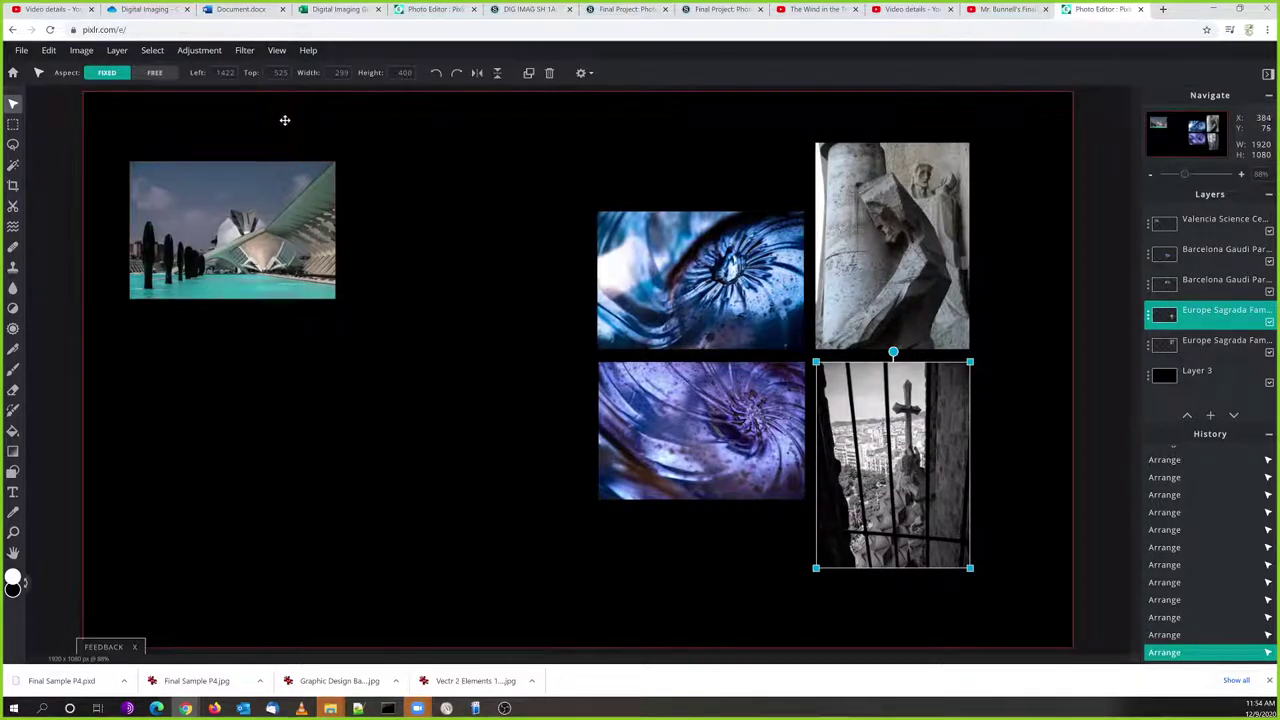
pyautogui.click(693, 401)
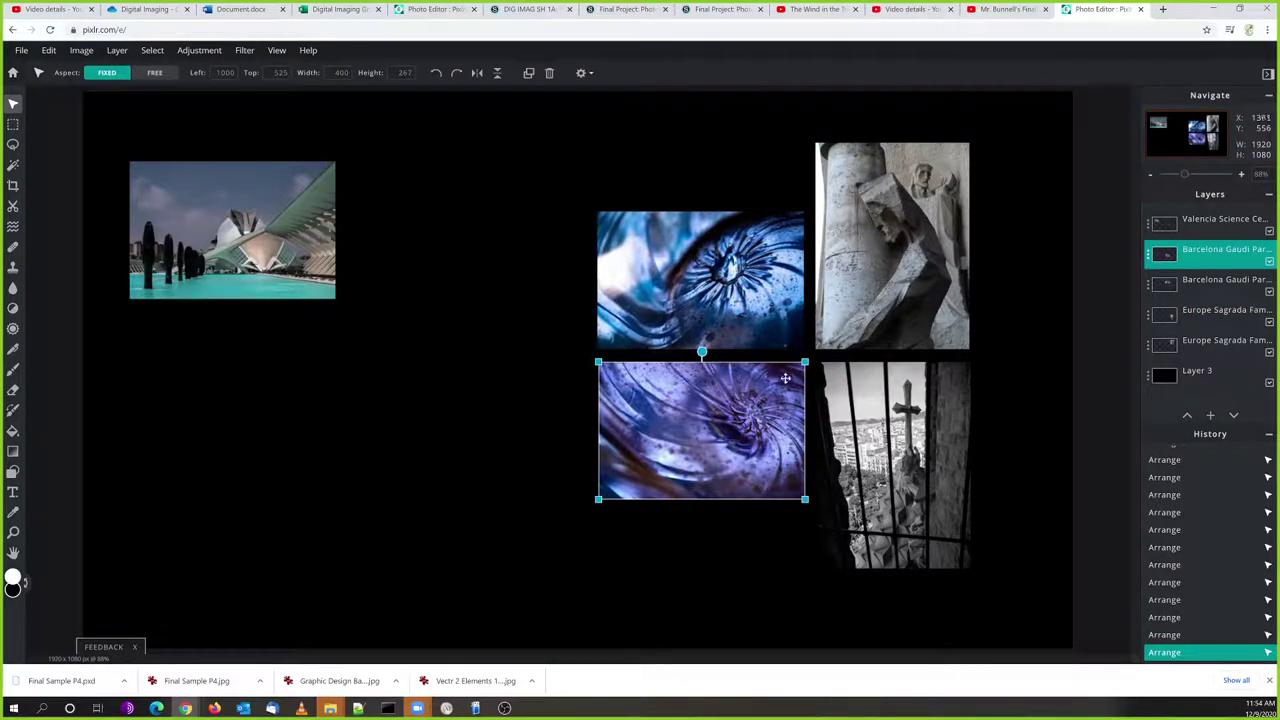
pyautogui.click(851, 262)
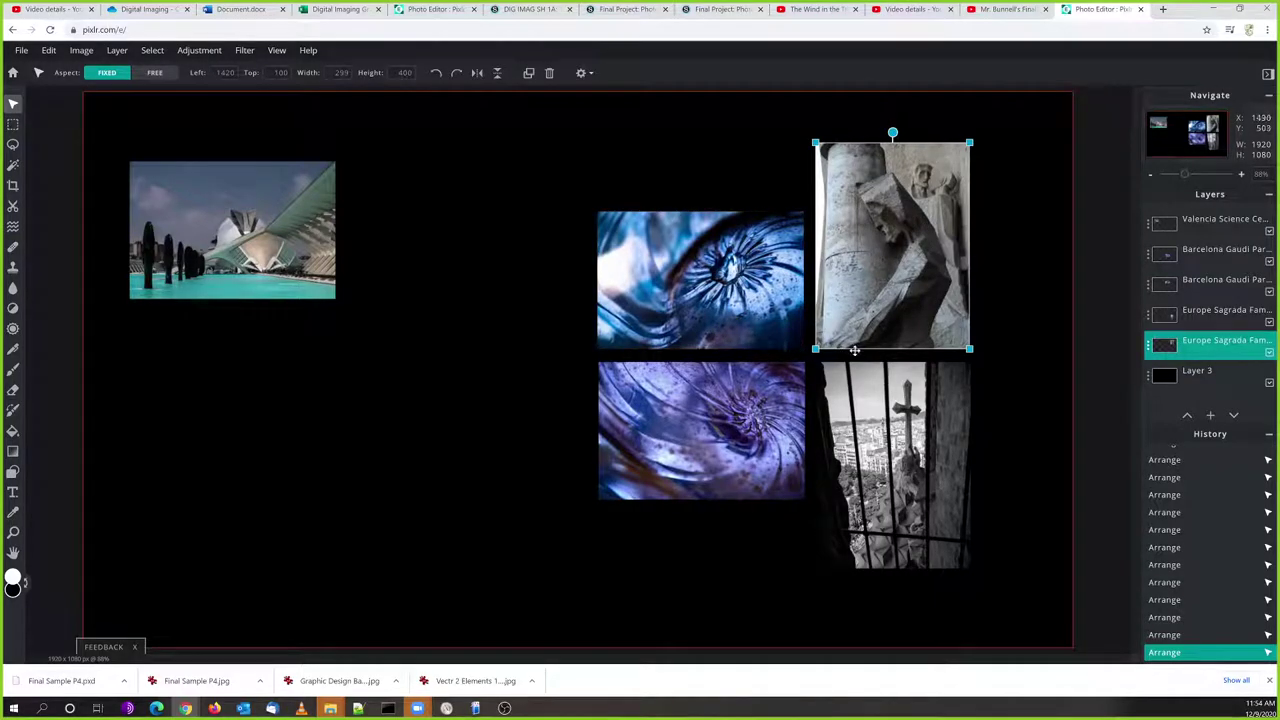
pyautogui.click(736, 269)
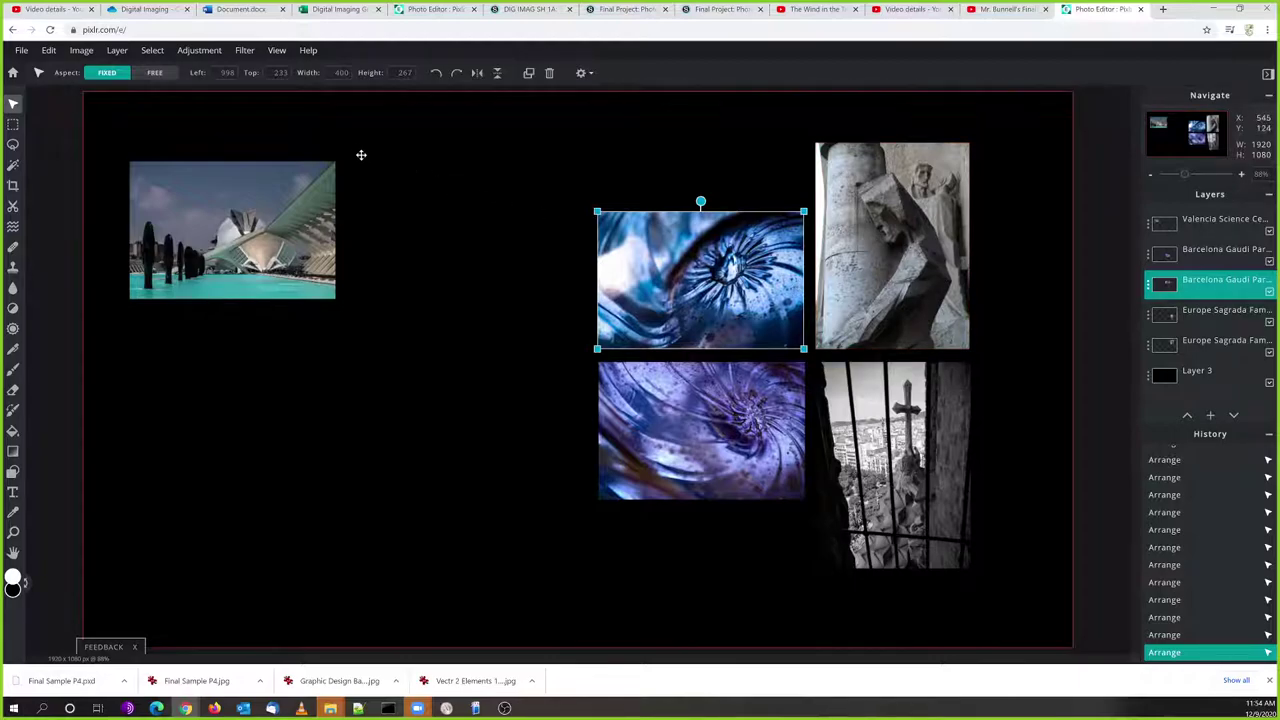
# Nudge the blue photo one pixel right to bring its edge closer in line with the purple photo below
pyautogui.click(280, 72)
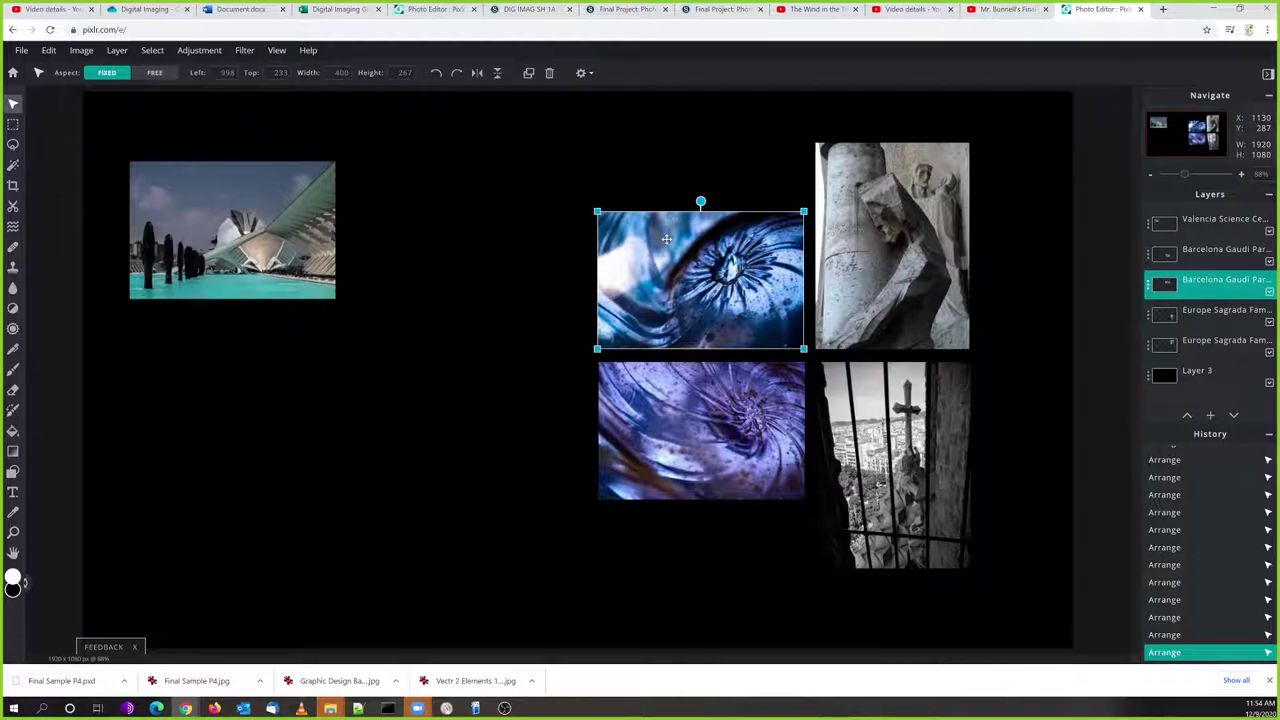
pyautogui.scroll(2, 812, 360)
pyautogui.scroll(4, 812, 360)
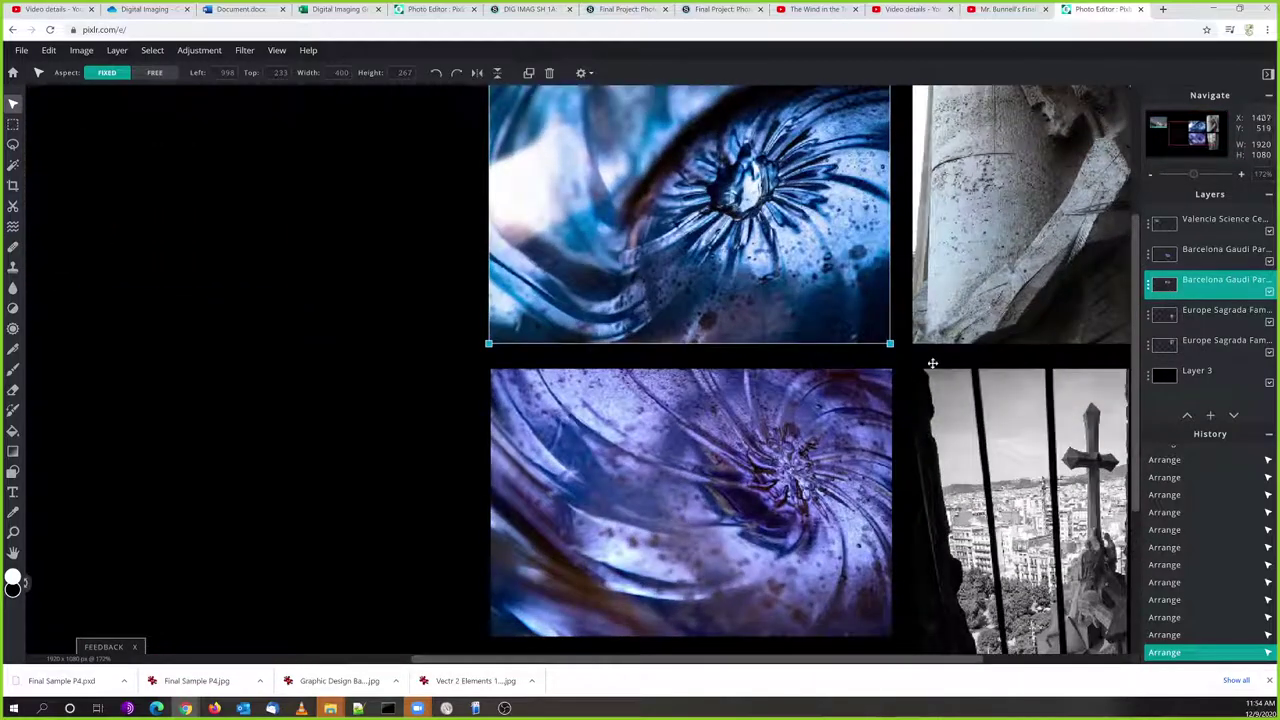
pyautogui.scroll(1, 871, 367)
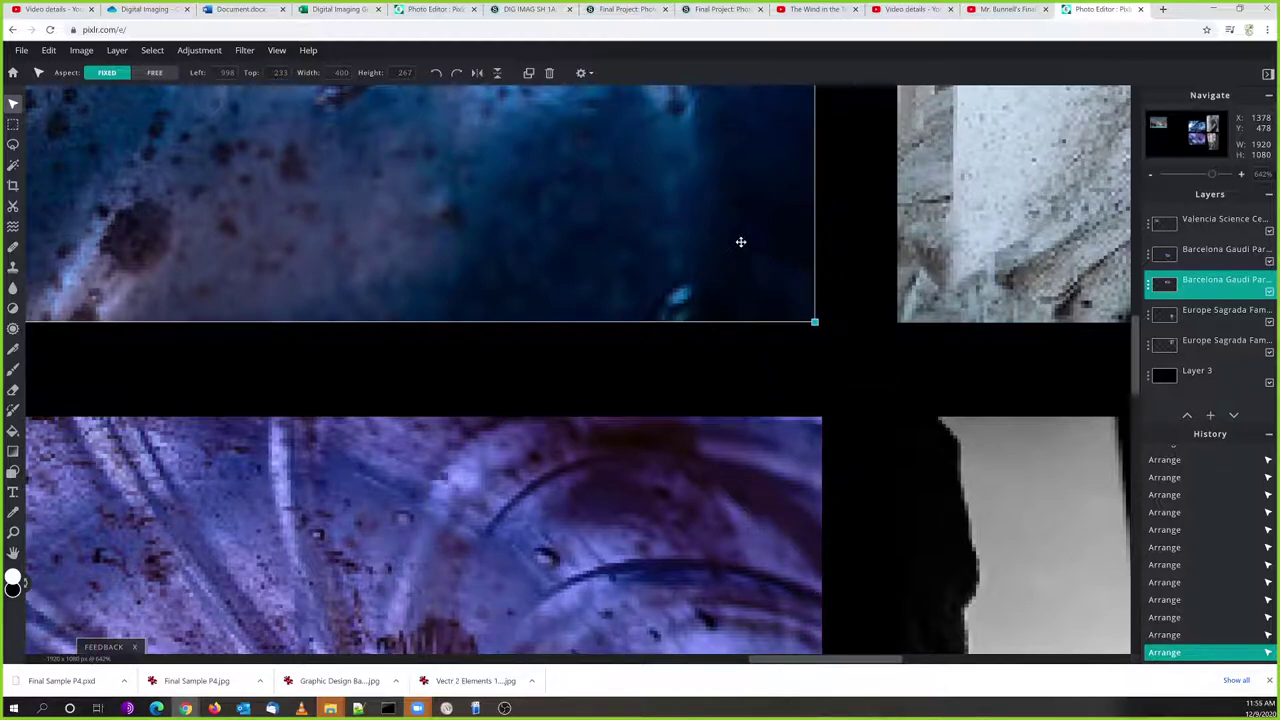
pyautogui.press('Right')
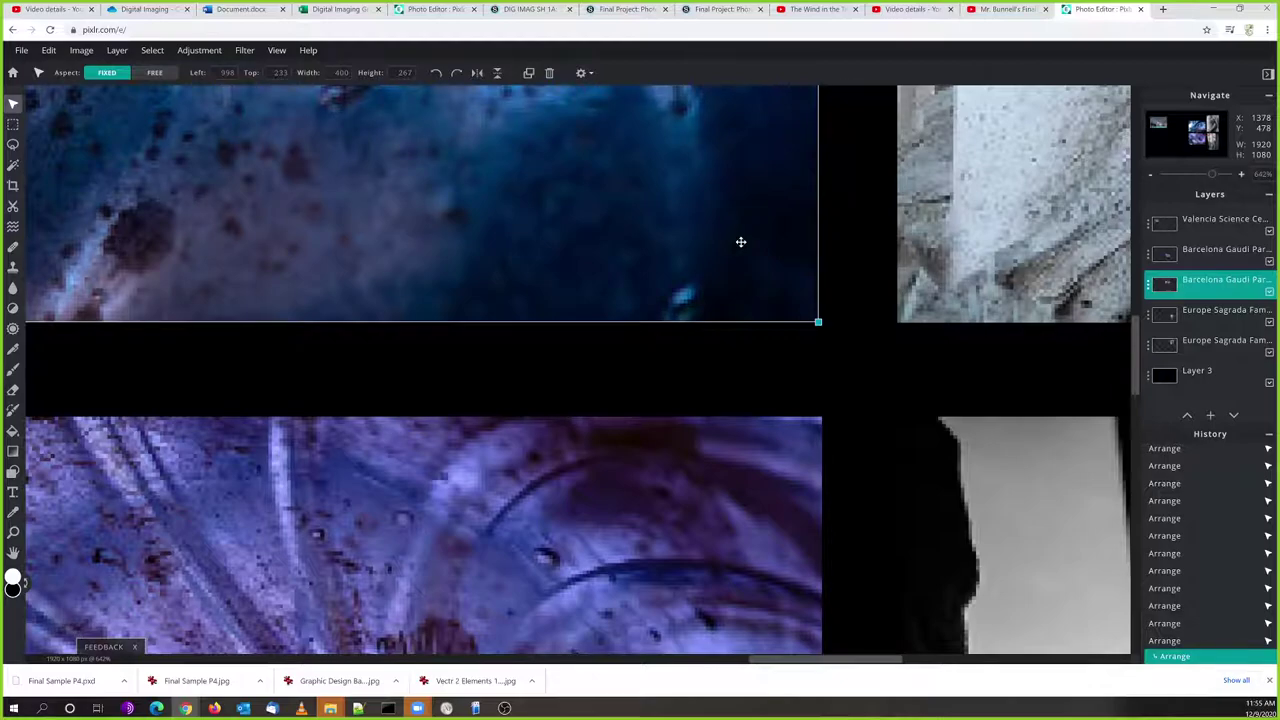
pyautogui.press('Right')
pyautogui.press('Left')
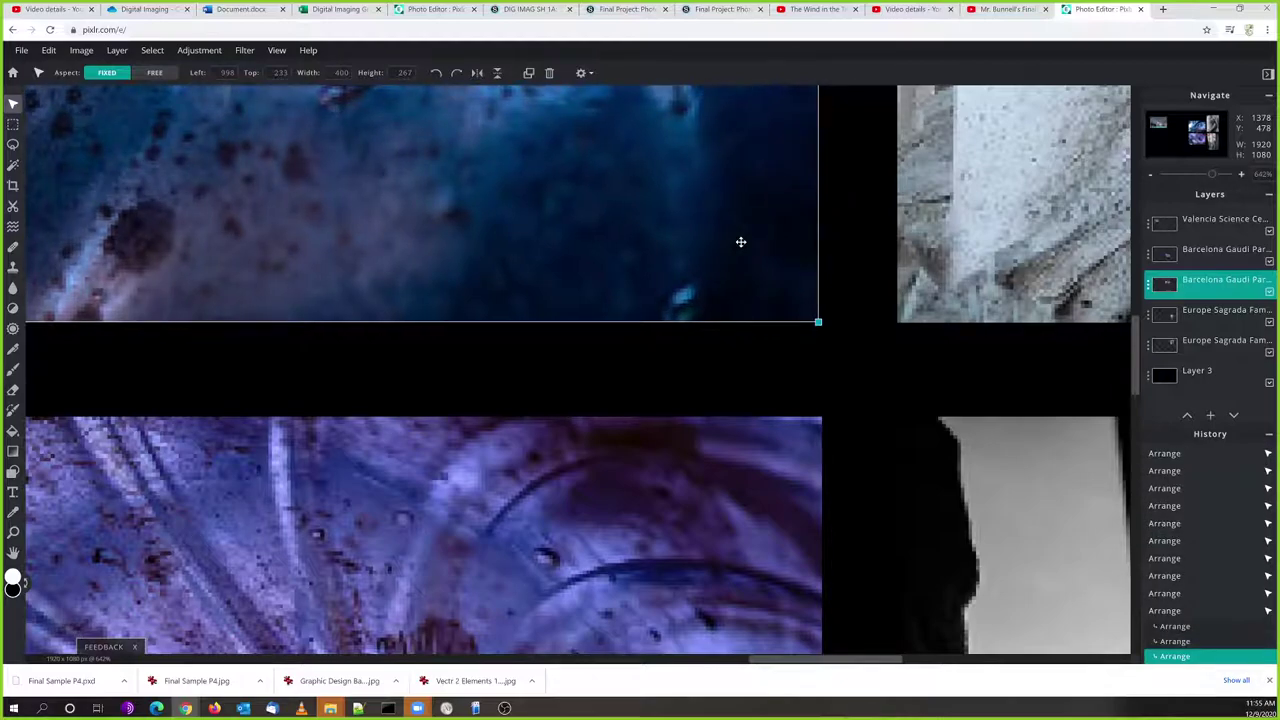
pyautogui.press('Down')
pyautogui.press('Up')
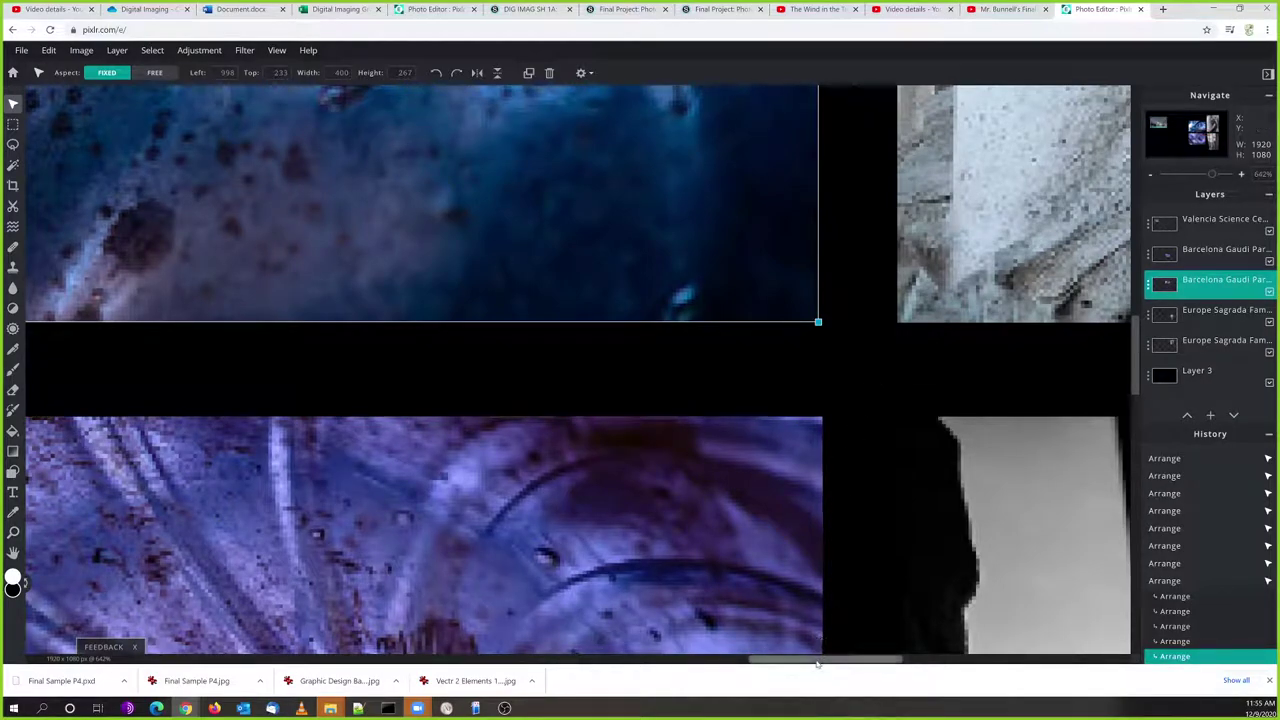
# Inspect the gaps between the four photos and nudge the blue photo flush with the purple photo's right edge
pyautogui.moveTo(815, 660); pyautogui.dragTo(740, 663)
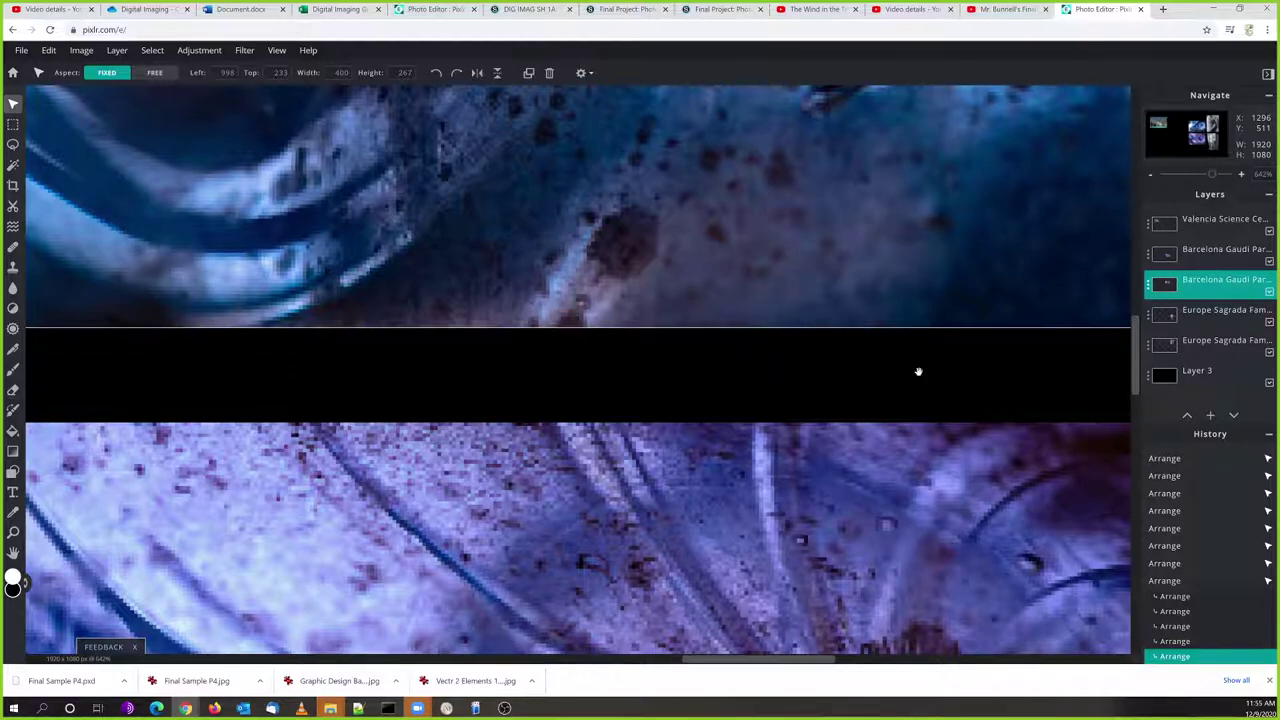
pyautogui.hscroll(5, 918, 372)
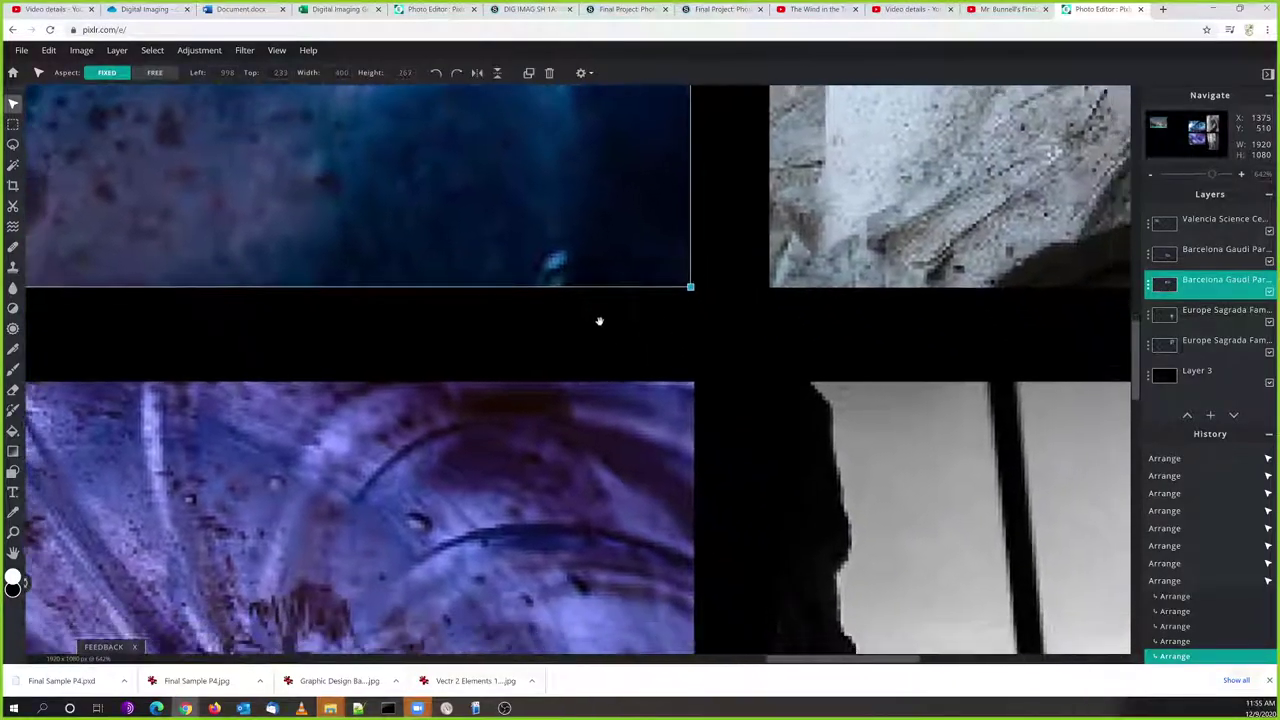
pyautogui.hscroll(-3, 600, 320)
pyautogui.hscroll(3, 746, 329)
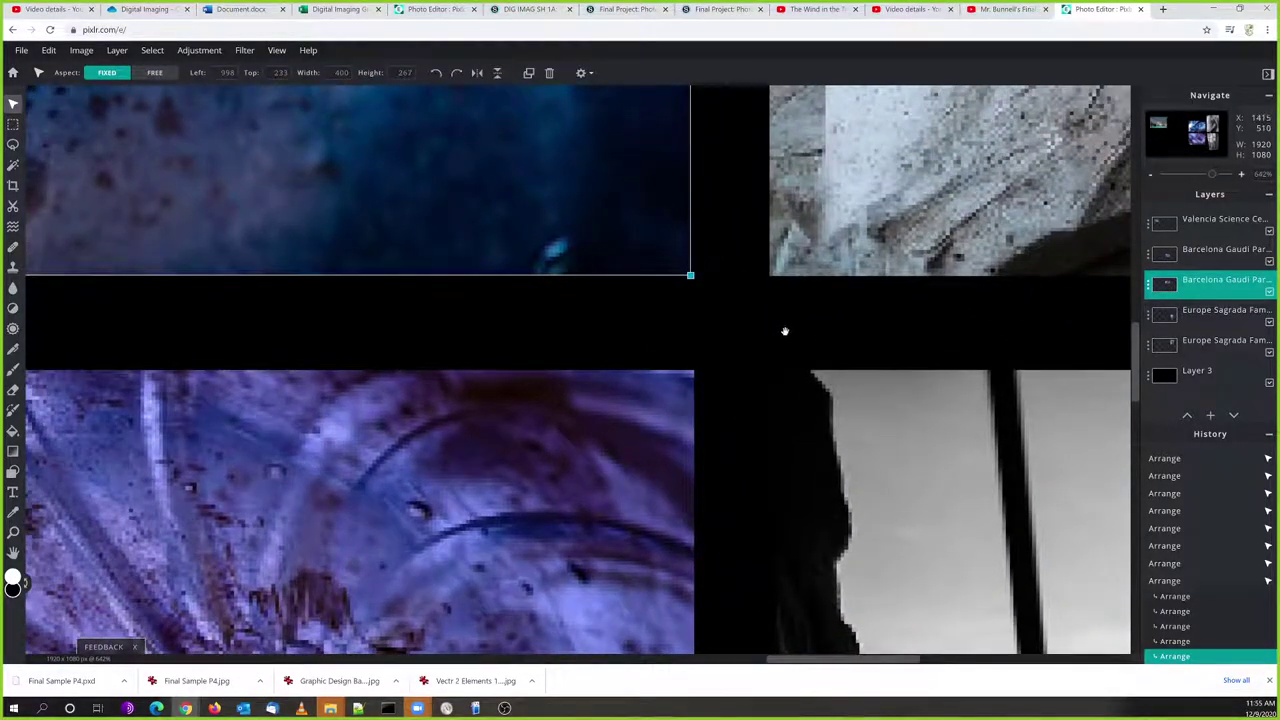
pyautogui.click(712, 321)
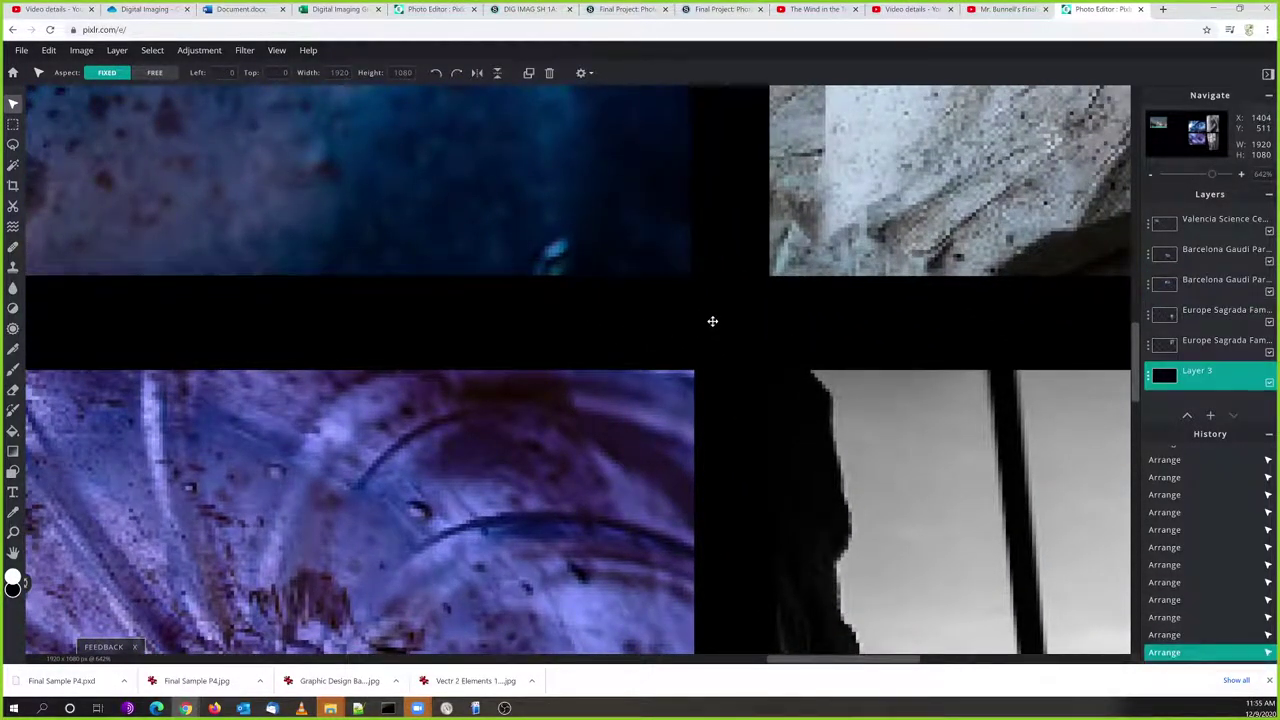
pyautogui.click(667, 228)
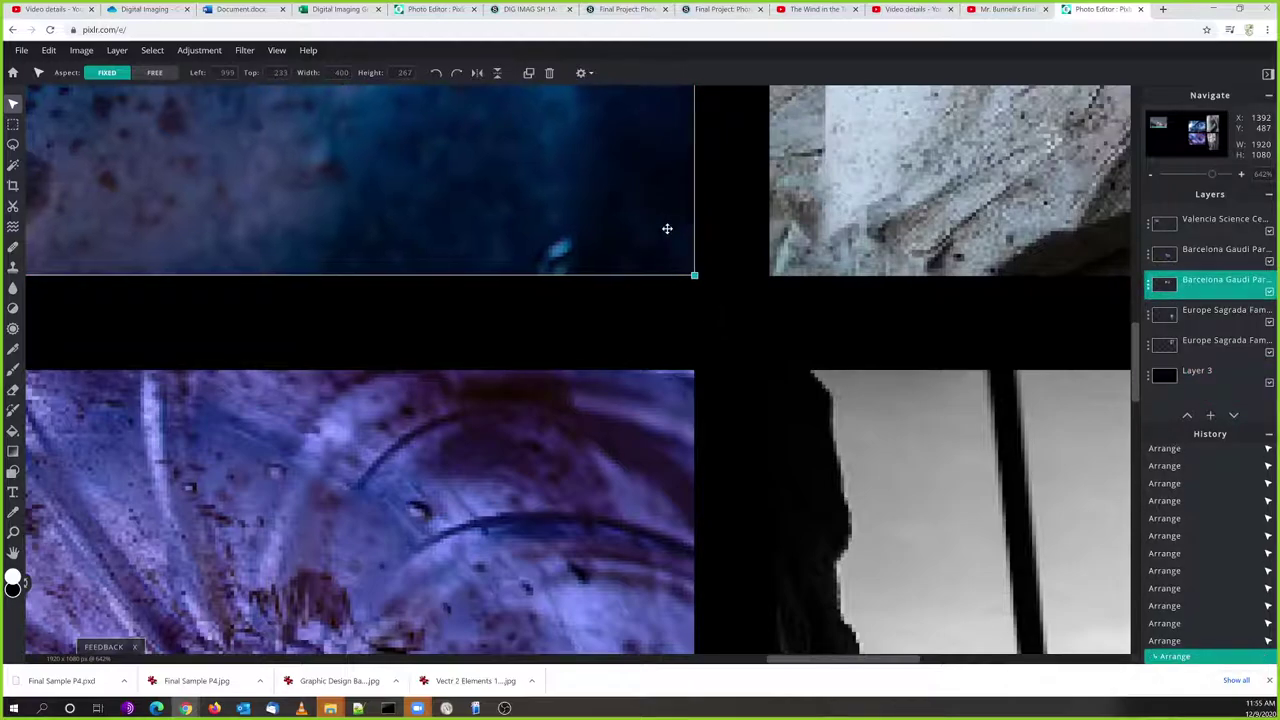
pyautogui.click(748, 332)
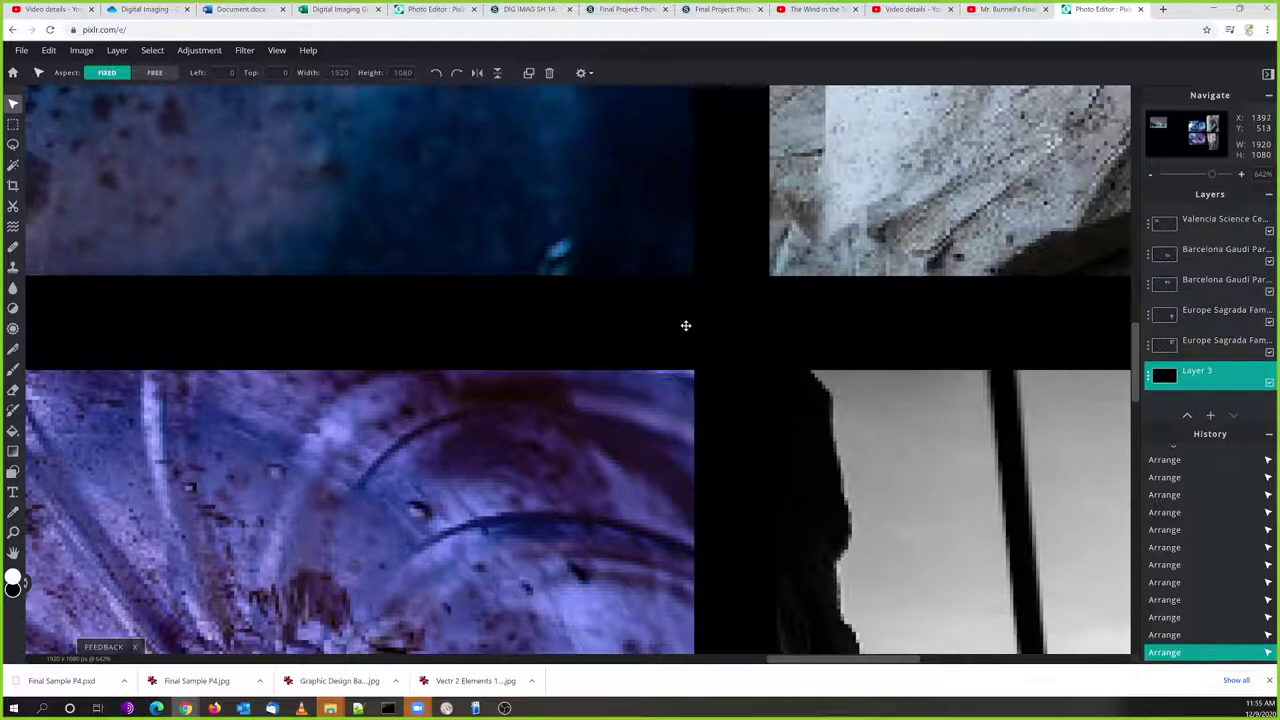
# Move the Valencia photo beside the purple photo at about left 574, top 522, and check the neighbouring photos' top positions
pyautogui.hotkey('ctrl', '0')
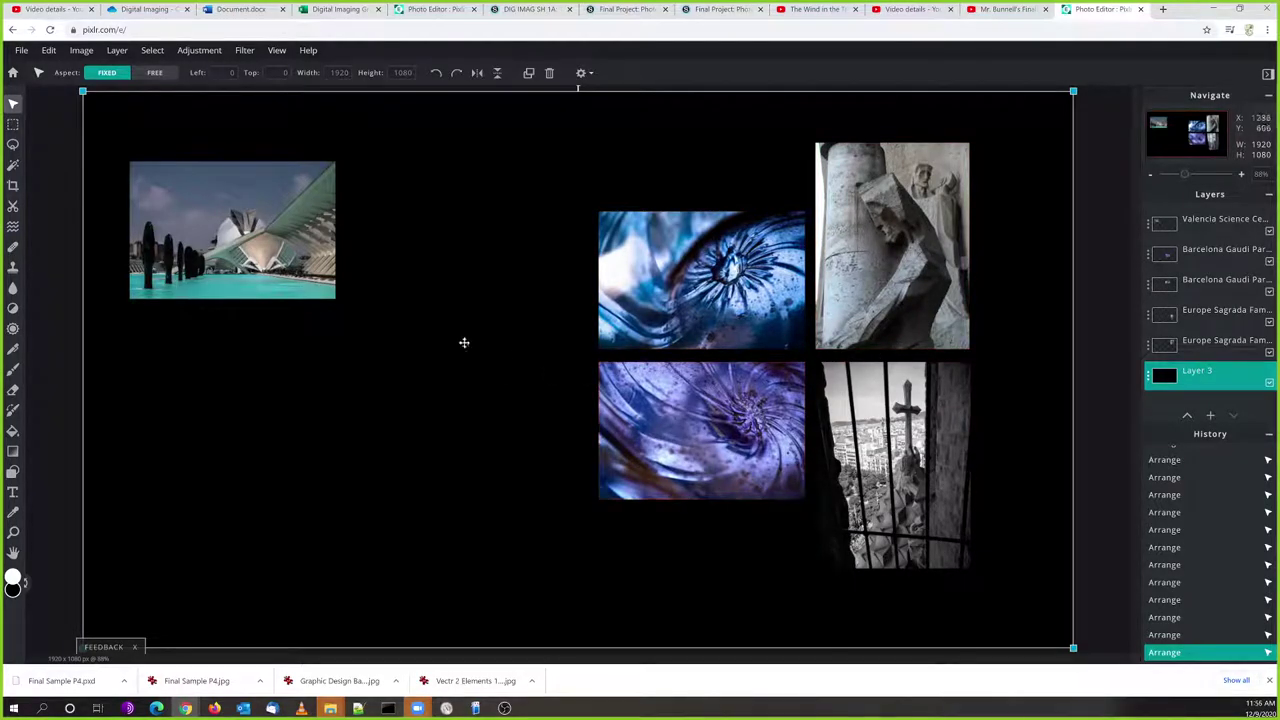
pyautogui.moveTo(247, 237); pyautogui.dragTo(498, 440)
pyautogui.moveTo(880, 455); pyautogui.dragTo(876, 455)
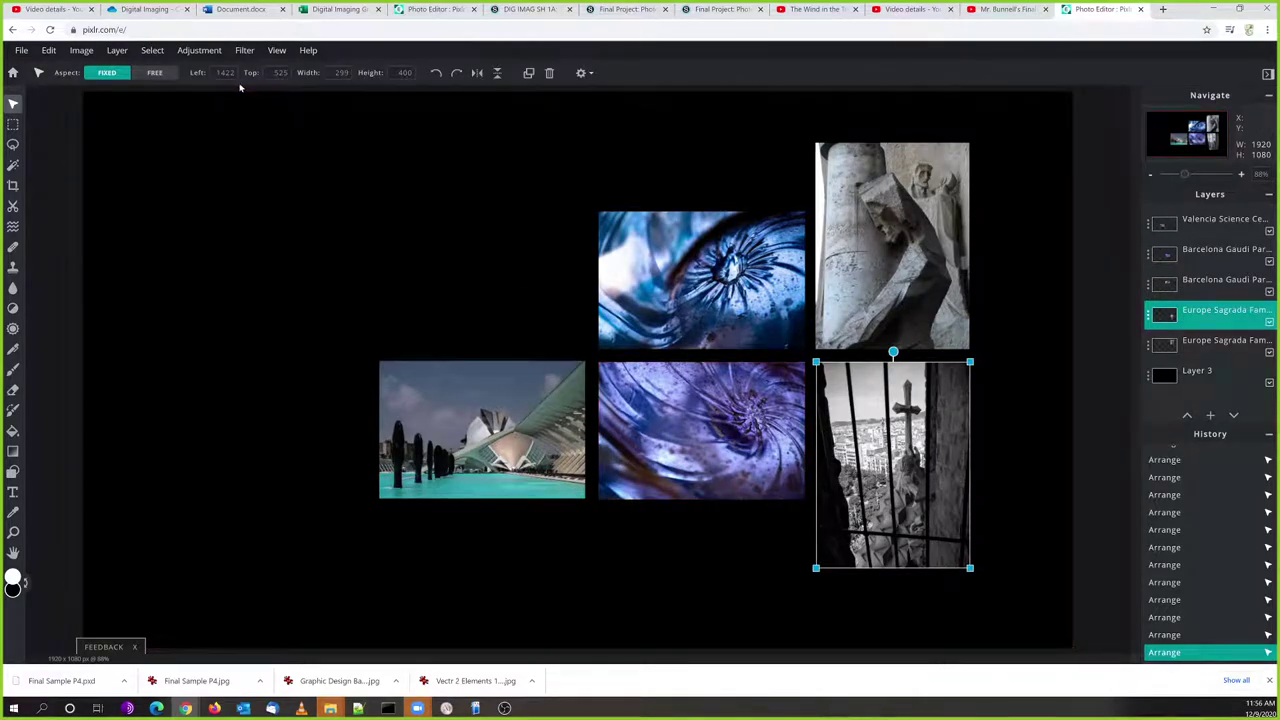
pyautogui.click(278, 72)
pyautogui.click(224, 72)
pyautogui.click(278, 72)
pyautogui.click(702, 400)
# Set the Valencia photo's top position to 525 to align it with the purple and cross photos, and deselect it
pyautogui.click(526, 409)
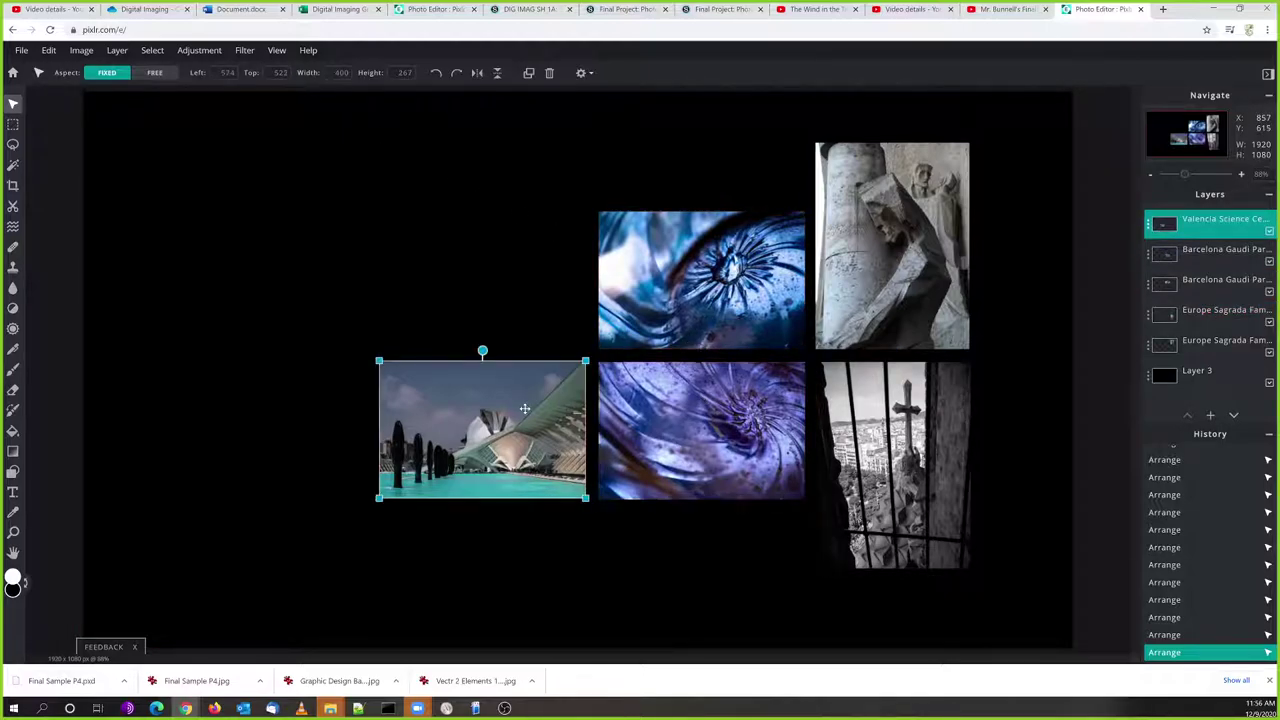
pyautogui.click(281, 72)
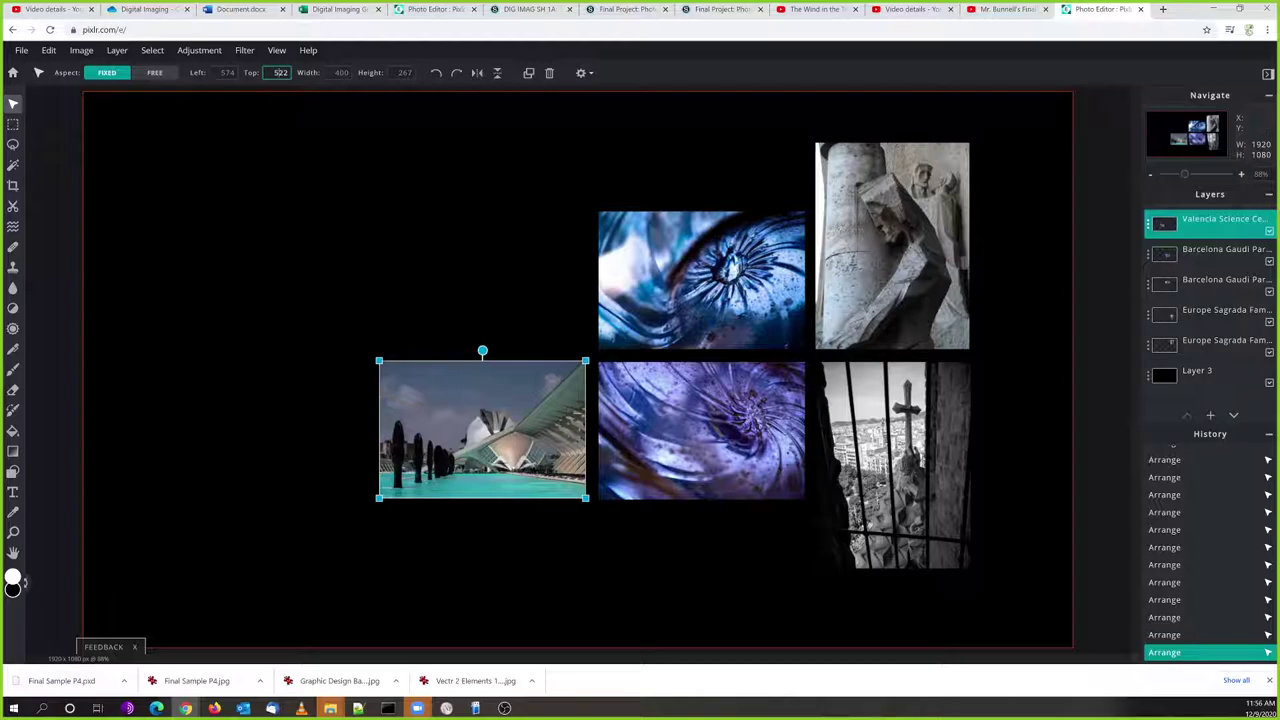
pyautogui.press('BackSpace')
pyautogui.write('5')
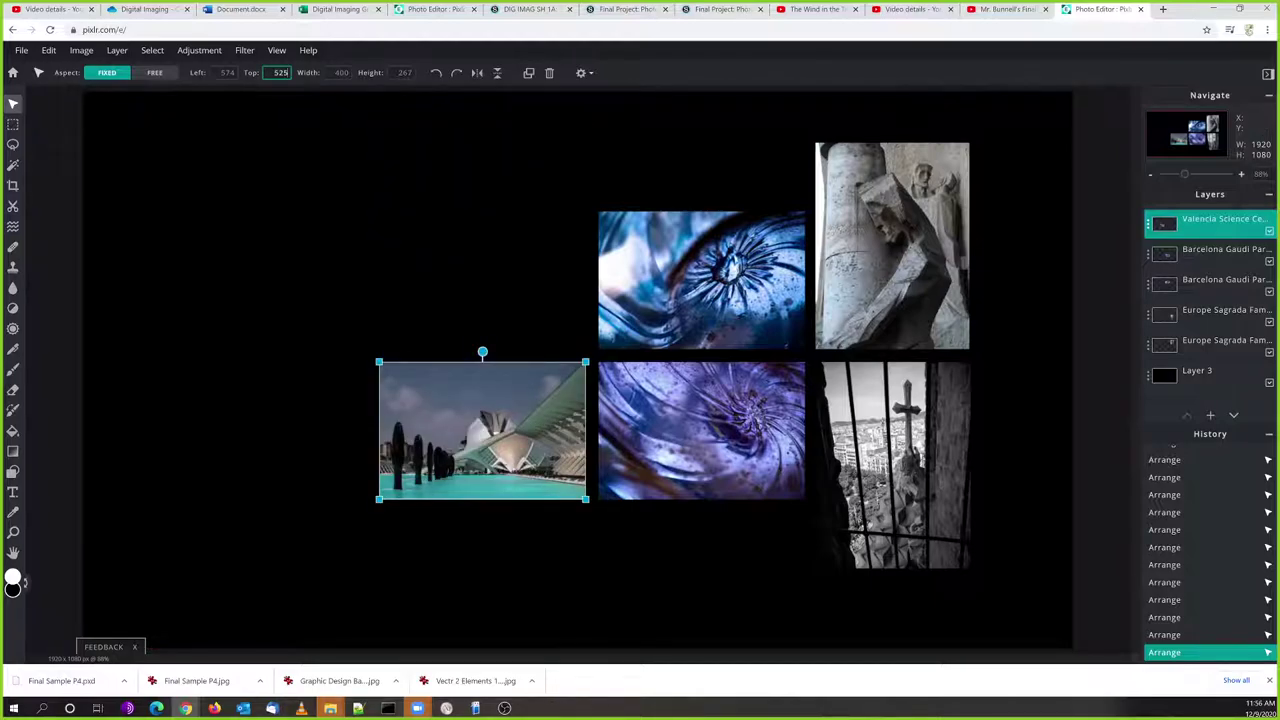
pyautogui.click(443, 223)
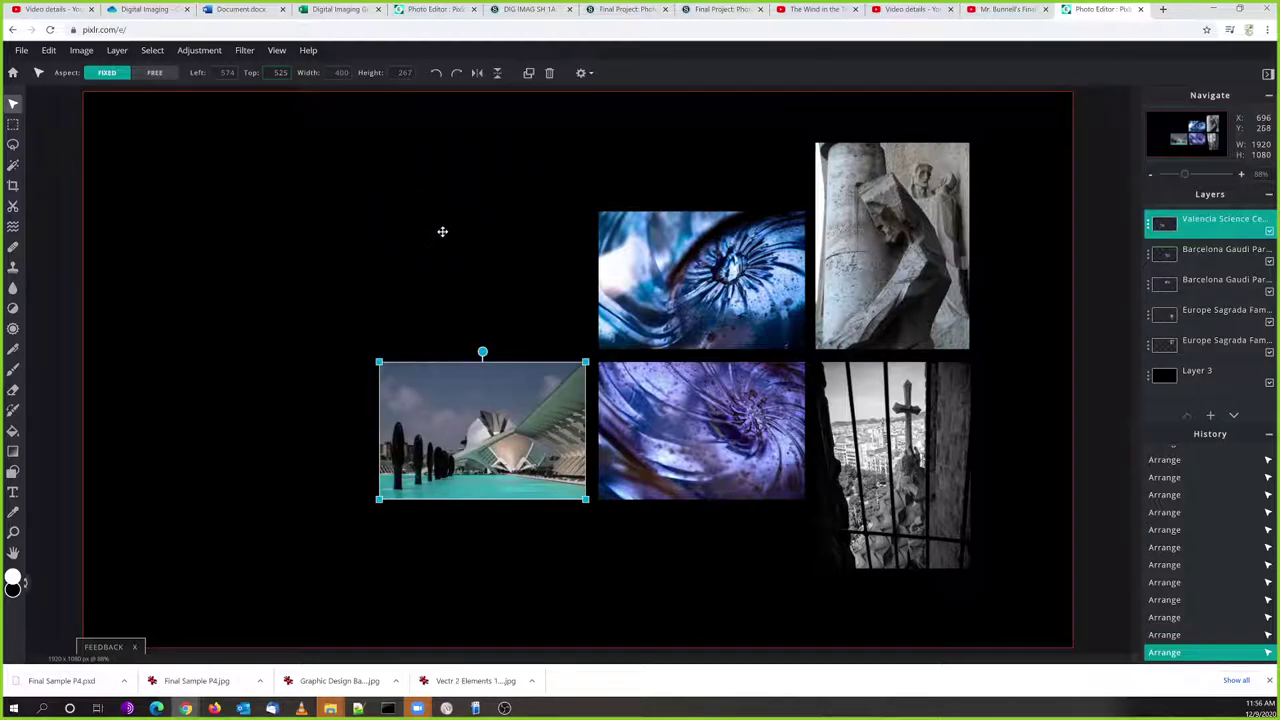
pyautogui.click(624, 551)
pyautogui.click(544, 441)
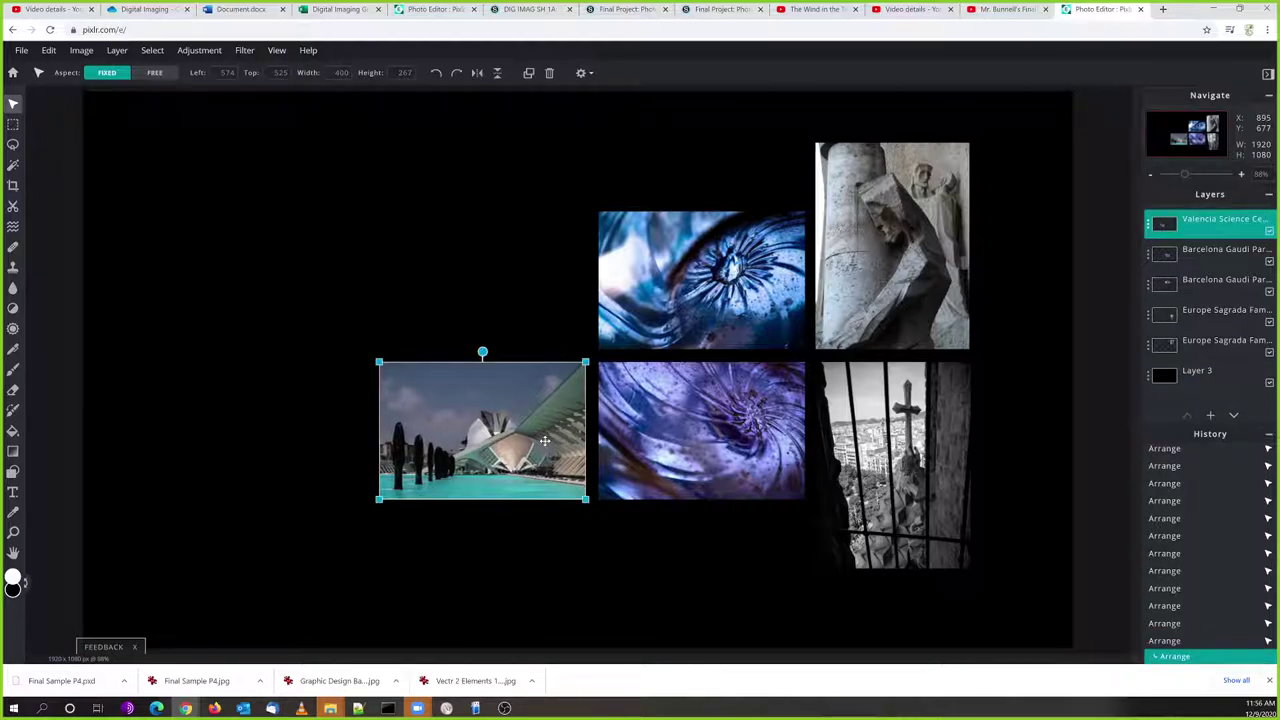
pyautogui.click(543, 260)
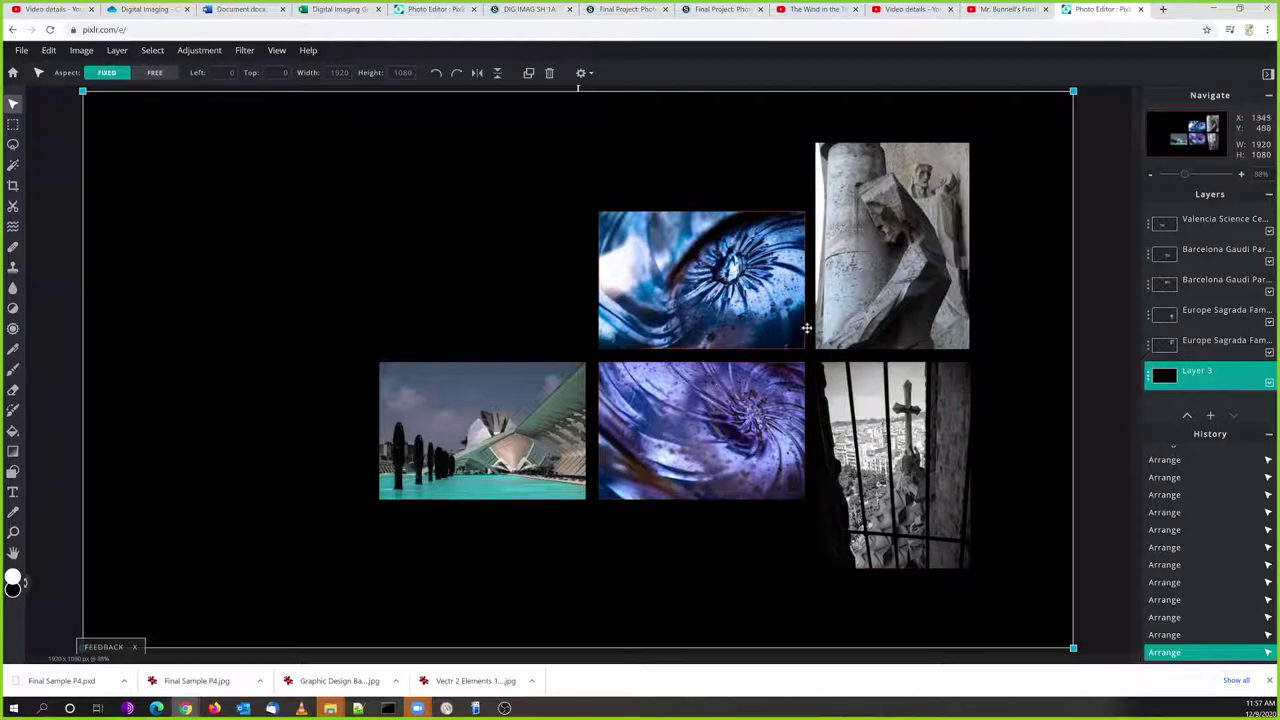
# Try flipping the statue photo horizontally and moving it beside the blue photo, and undo both changes
pyautogui.click(909, 256)
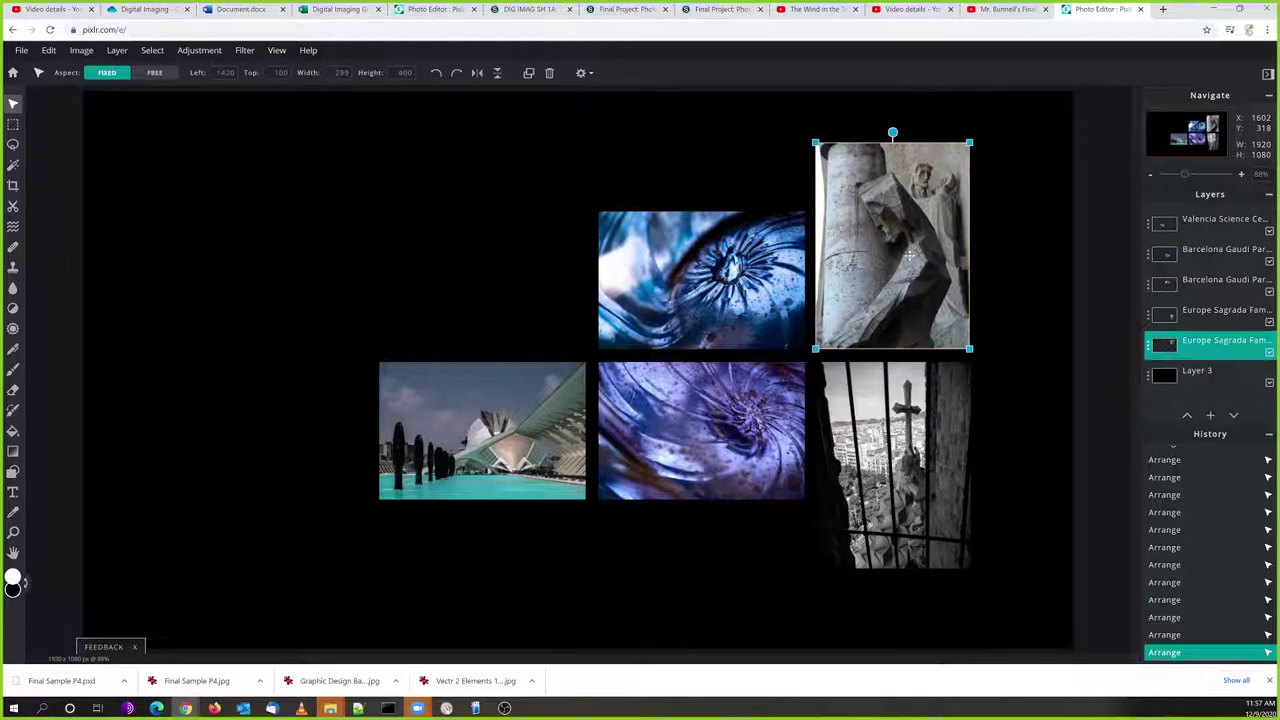
pyautogui.click(477, 74)
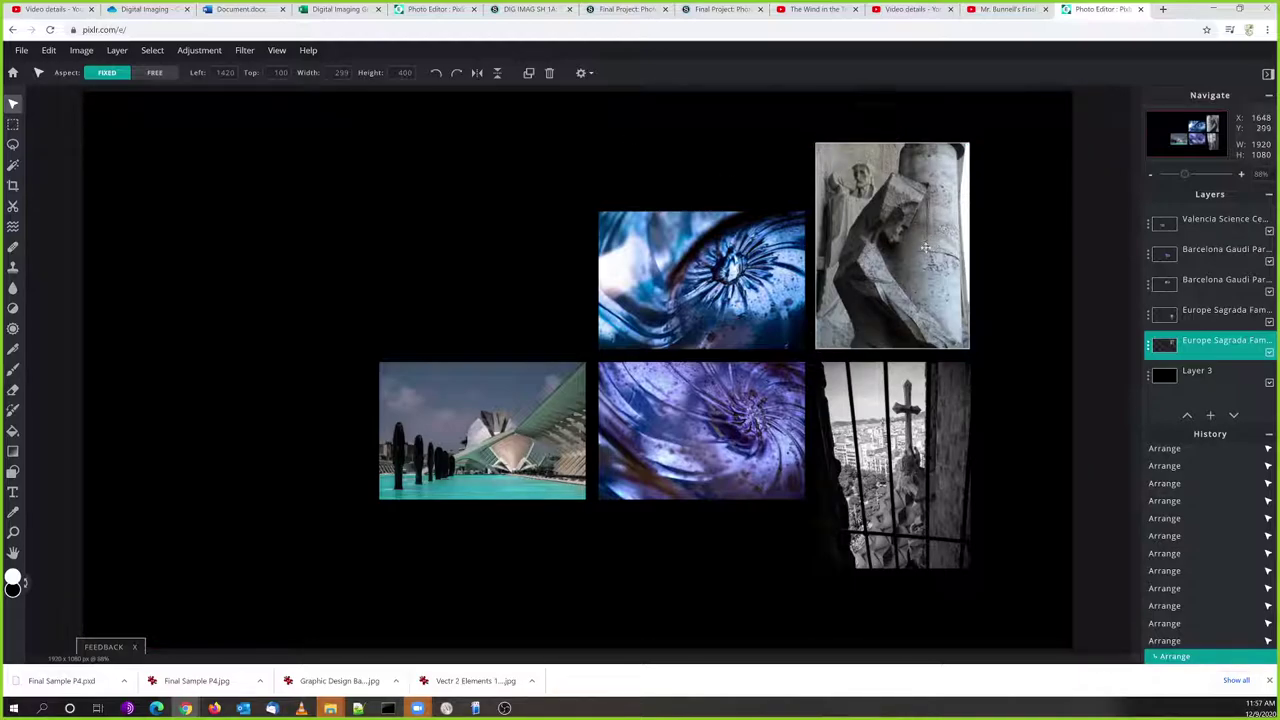
pyautogui.moveTo(931, 247); pyautogui.dragTo(548, 246)
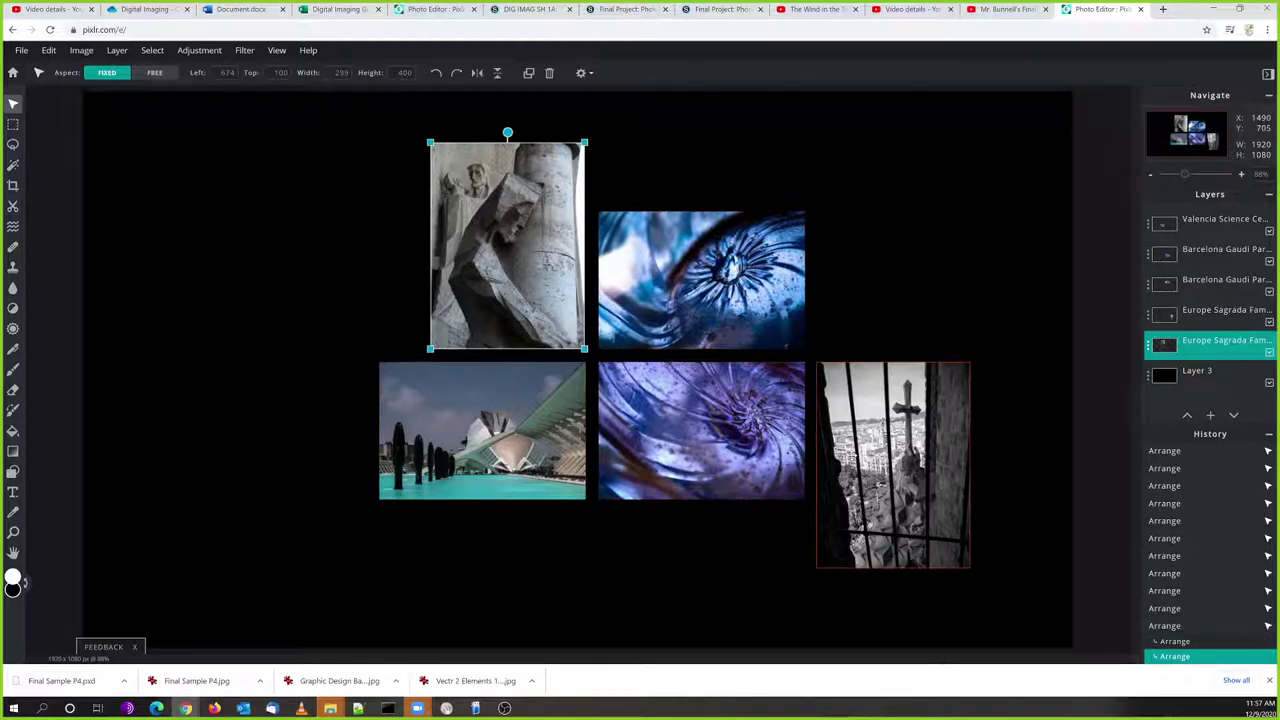
pyautogui.hotkey('ctrl', 'z')
pyautogui.hotkey('ctrl', 'z')
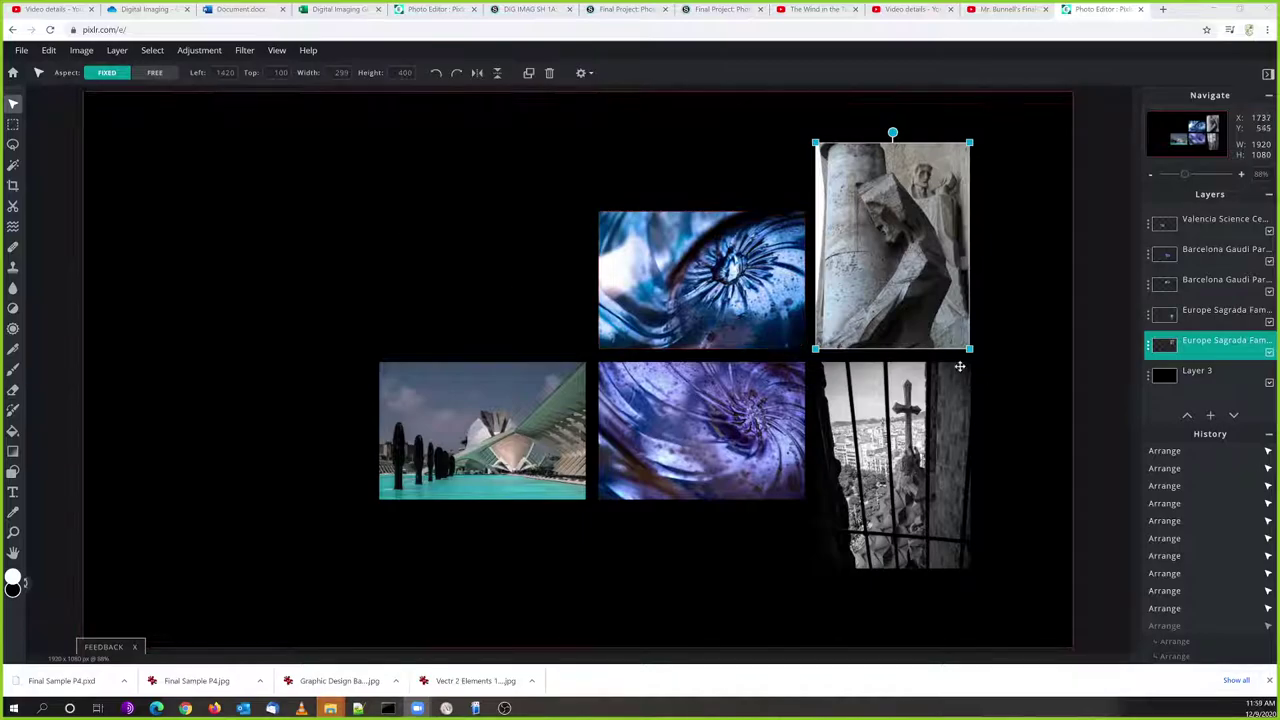
# Add Saville Church Roof 2 small.jpg as an image layer and try it in several positions over the layout
pyautogui.click(1210, 414)
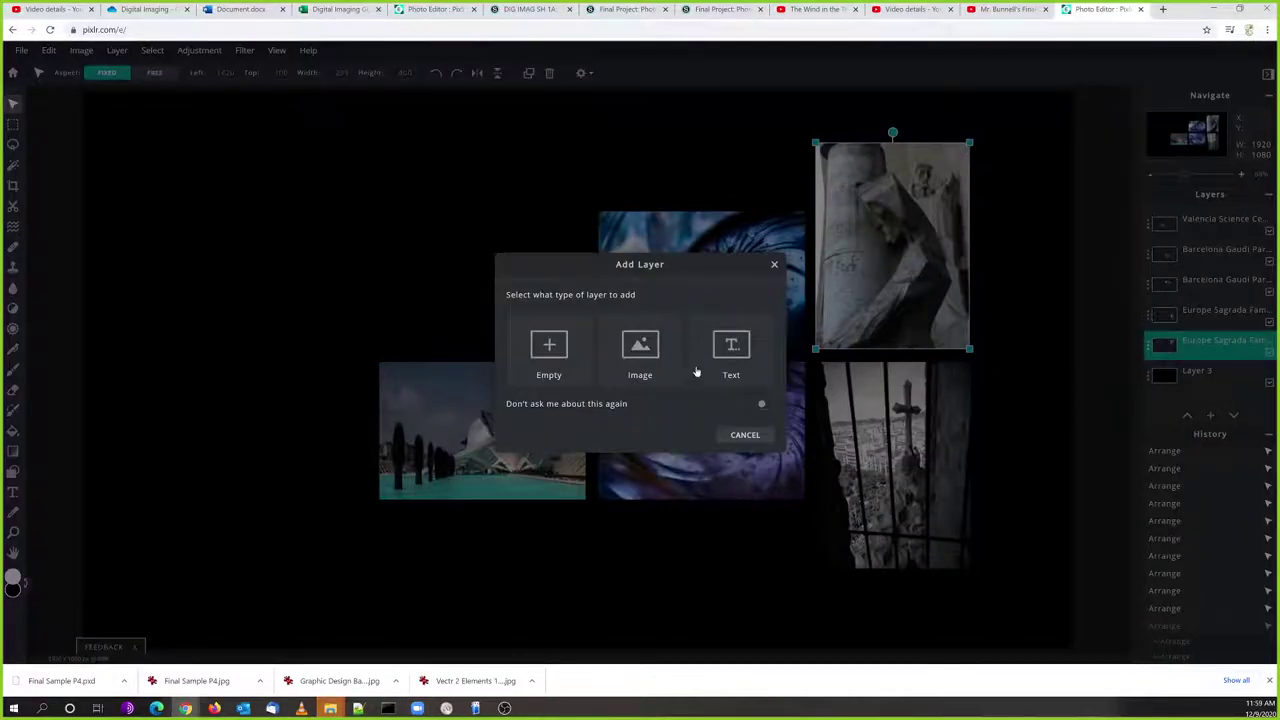
pyautogui.click(640, 350)
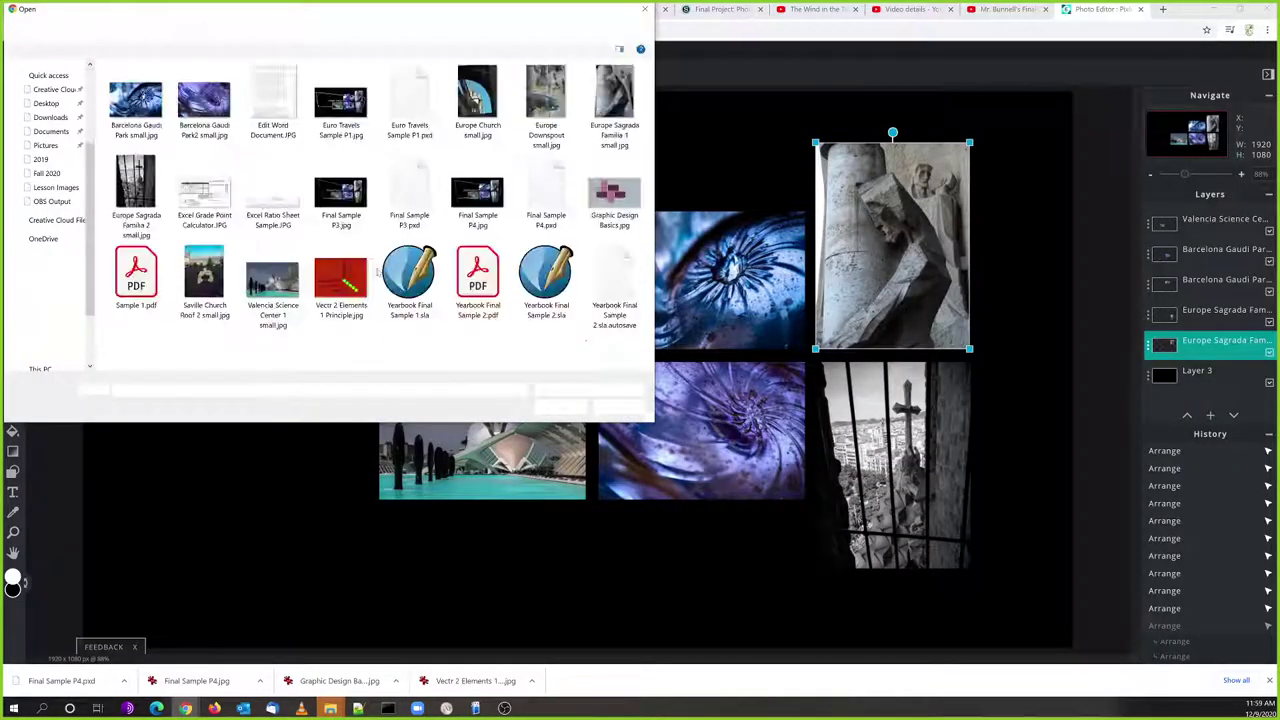
pyautogui.click(204, 275)
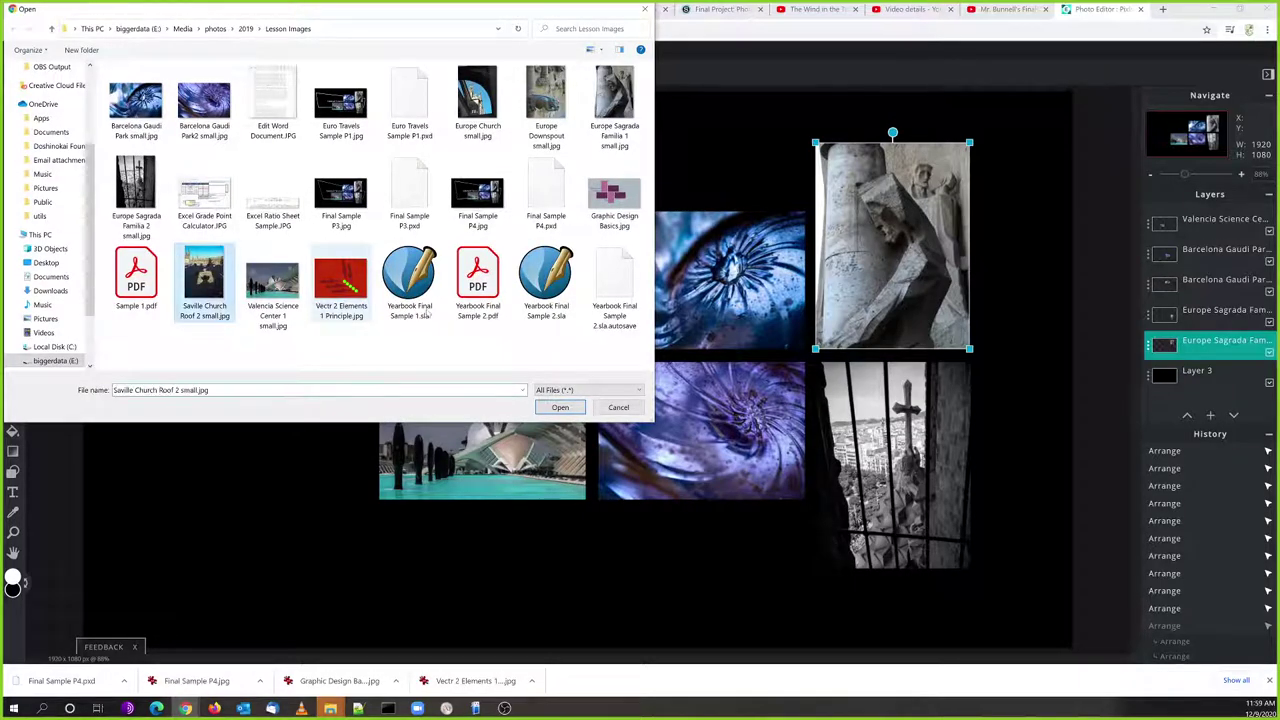
pyautogui.click(560, 407)
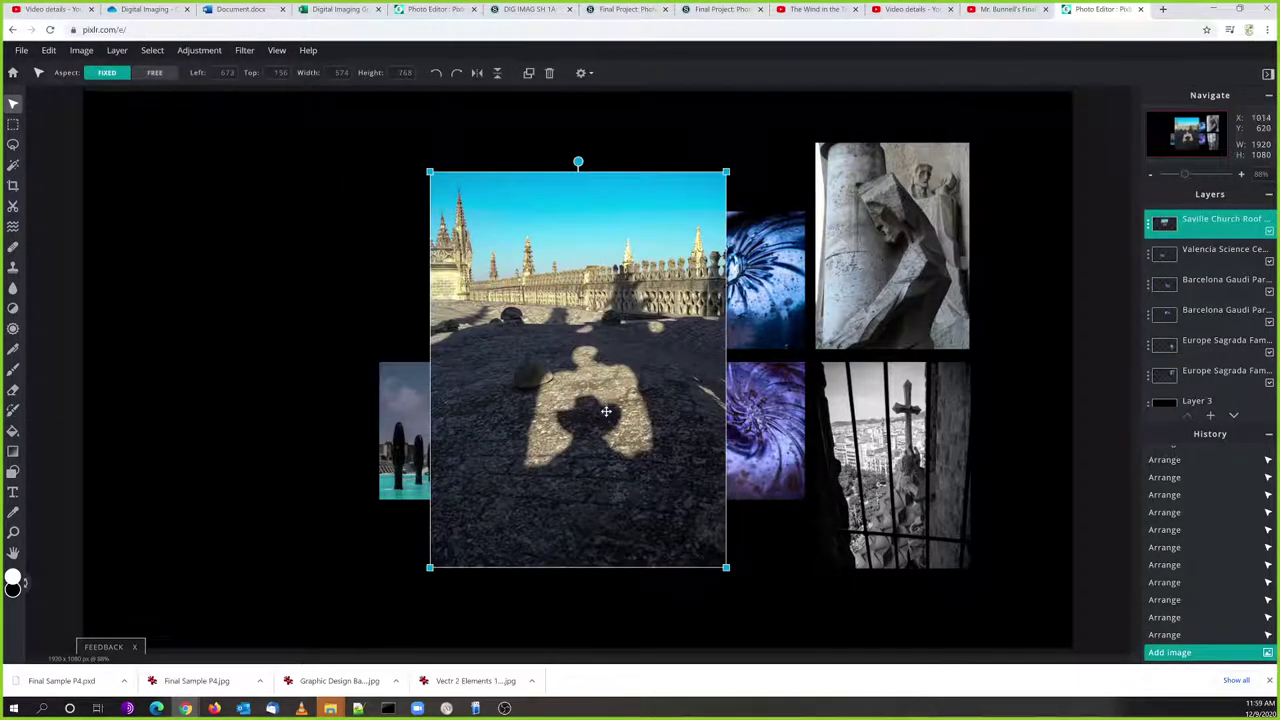
pyautogui.moveTo(605, 411); pyautogui.dragTo(702, 404)
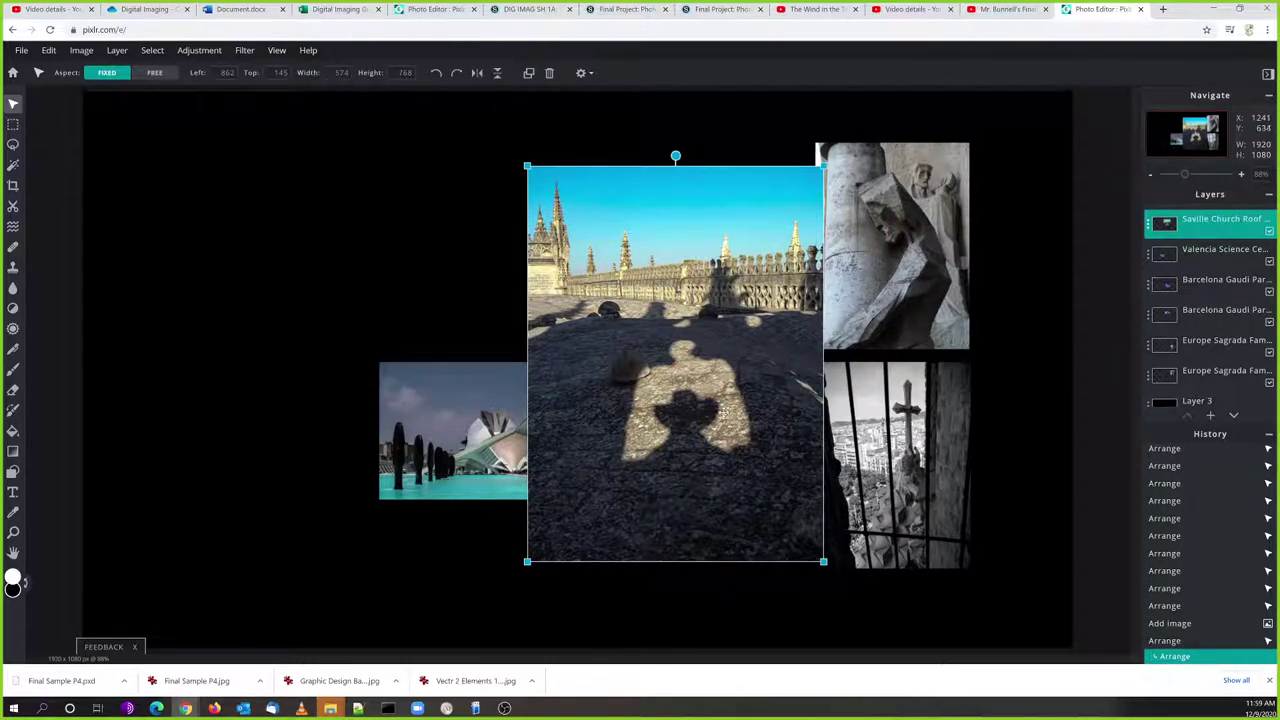
pyautogui.moveTo(724, 418); pyautogui.dragTo(682, 410)
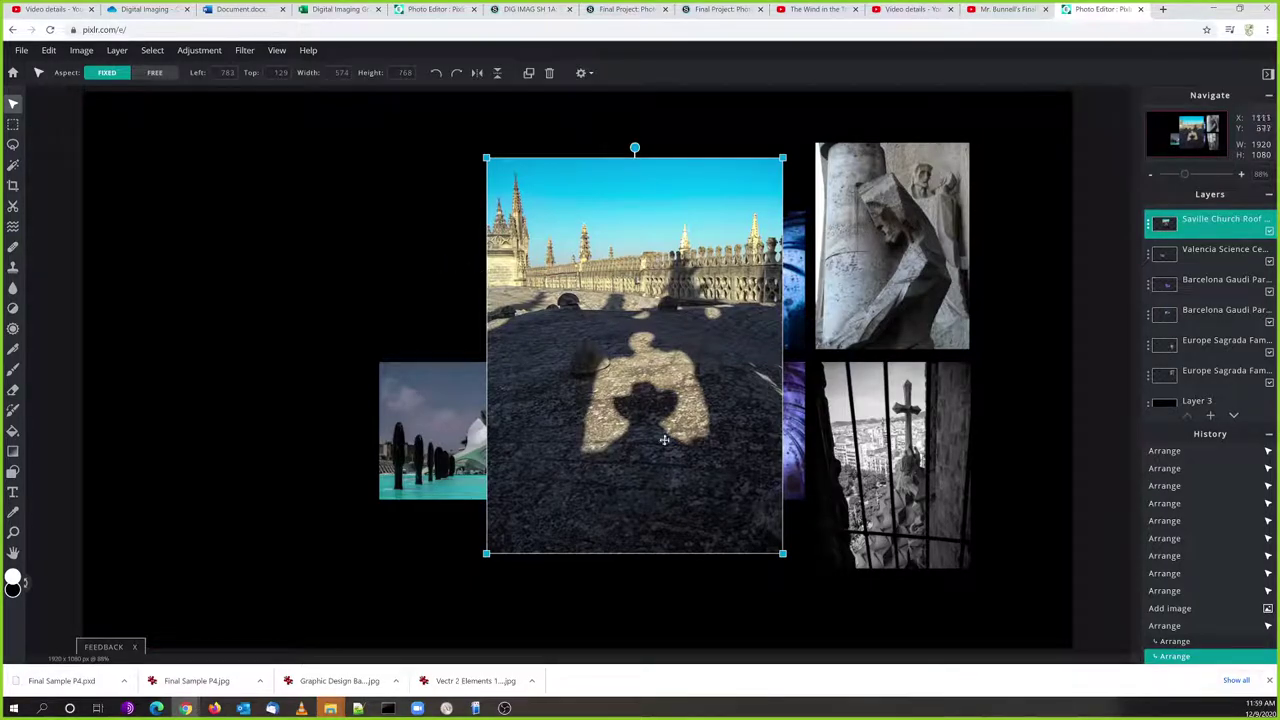
pyautogui.moveTo(671, 372); pyautogui.dragTo(460, 358)
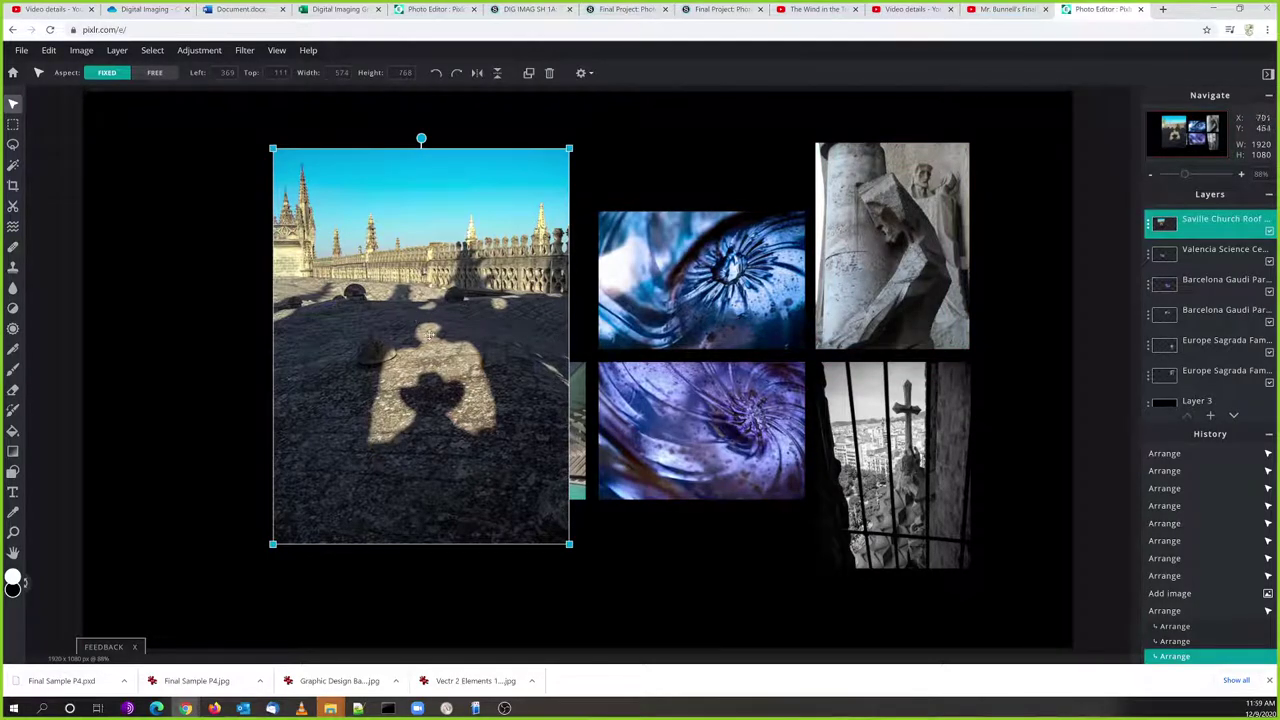
# Undo the Saville church roof photo's moves and its addition to the design
pyautogui.hotkey('ctrl', 'z')
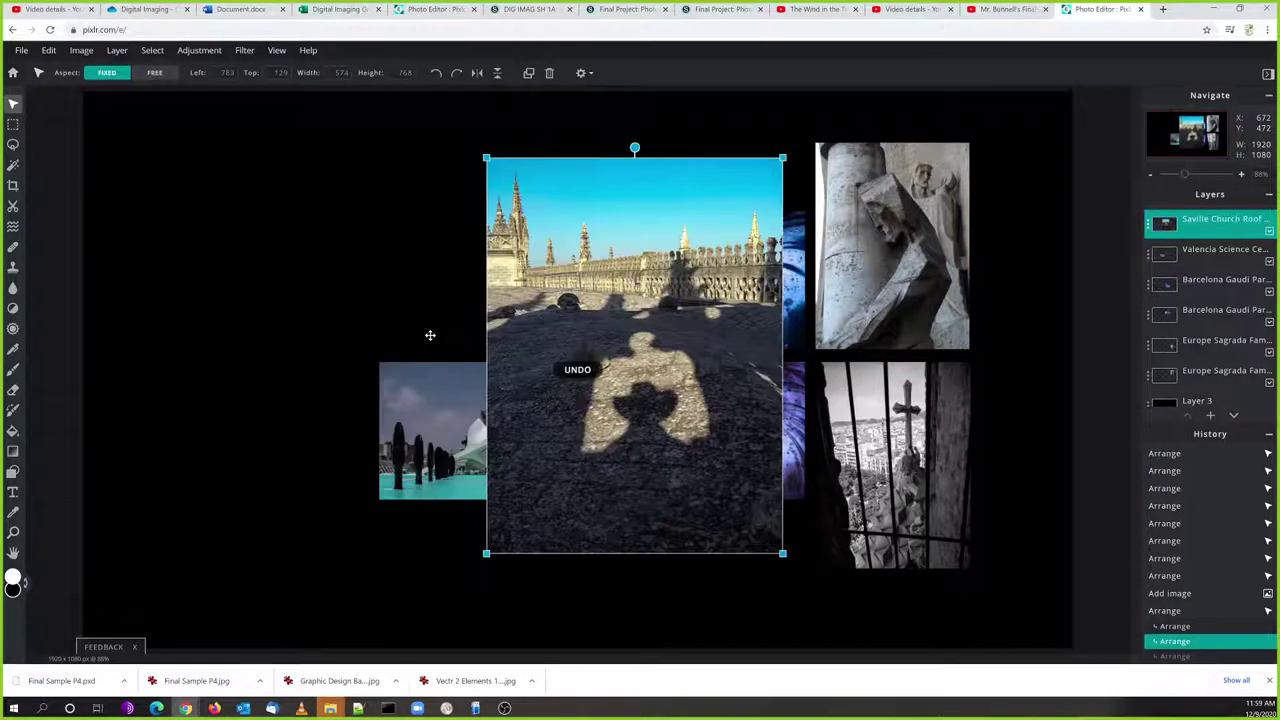
pyautogui.hotkey('ctrl', 'z')
pyautogui.hotkey('ctrl', 'z')
pyautogui.hotkey('ctrl', 'z')
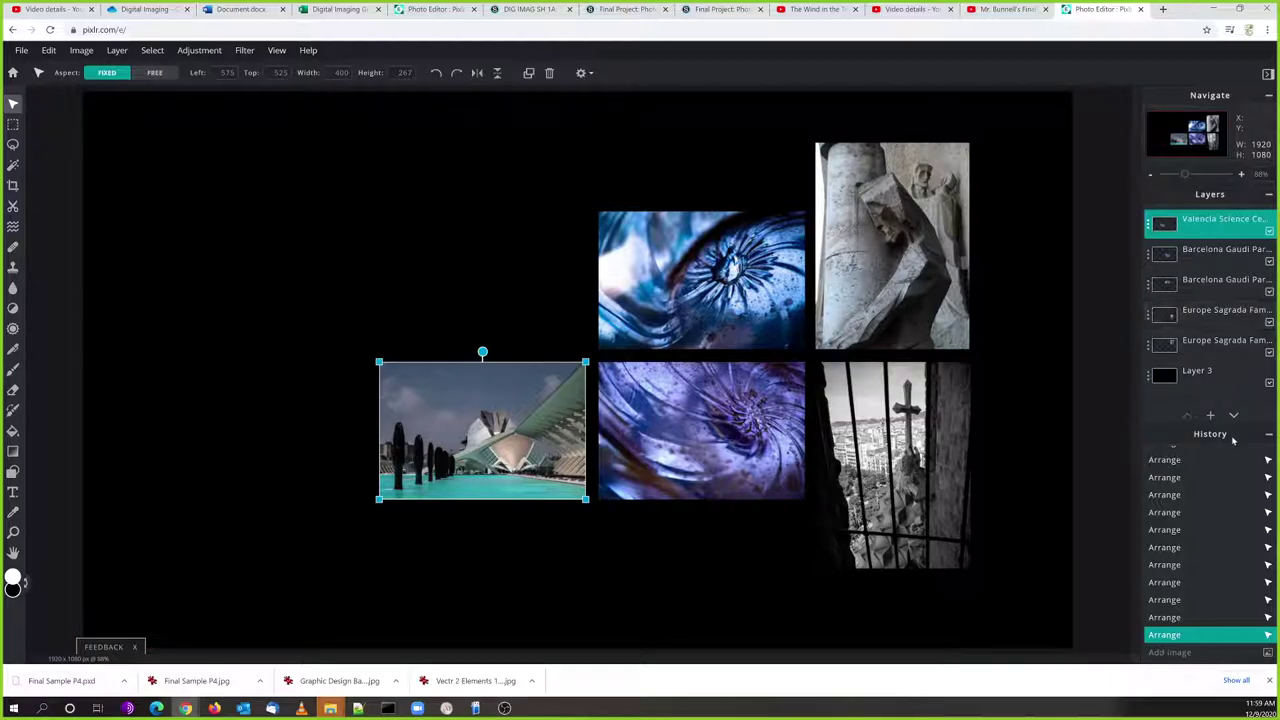
# Add Europe Church small.jpg as an image layer and try it on both sides of the photo layout
pyautogui.click(1211, 416)
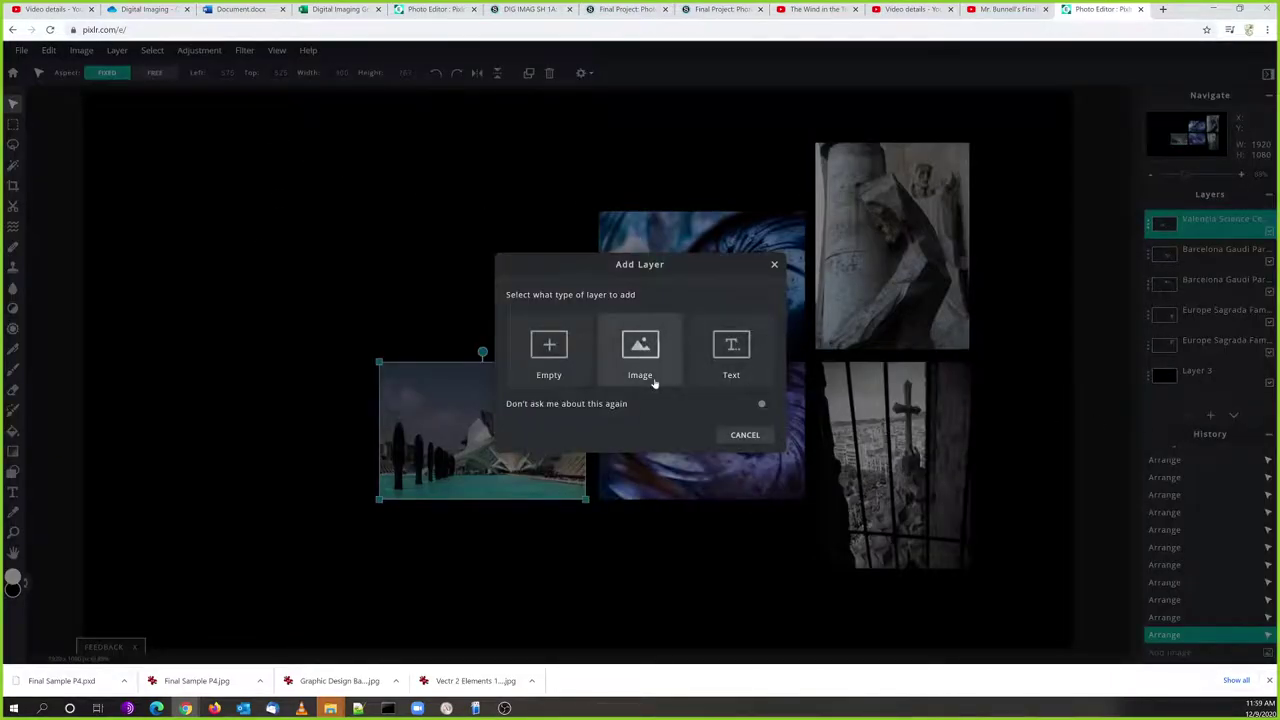
pyautogui.click(642, 348)
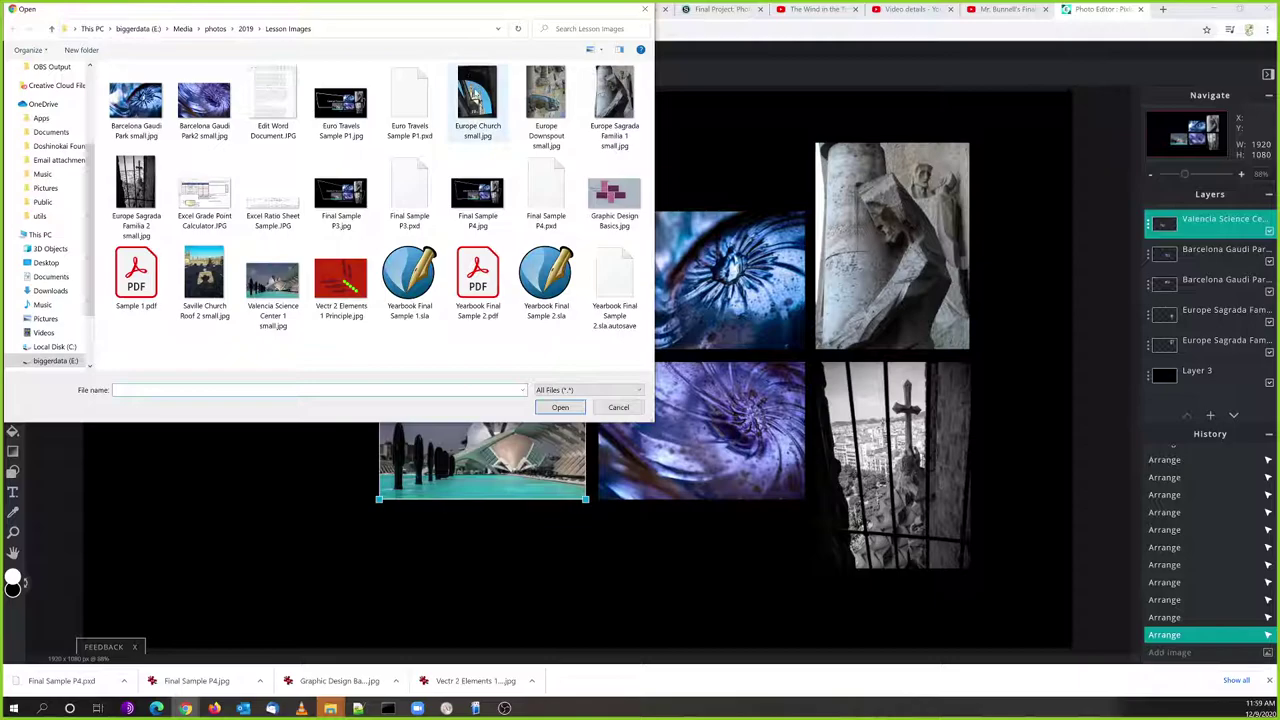
pyautogui.click(477, 100)
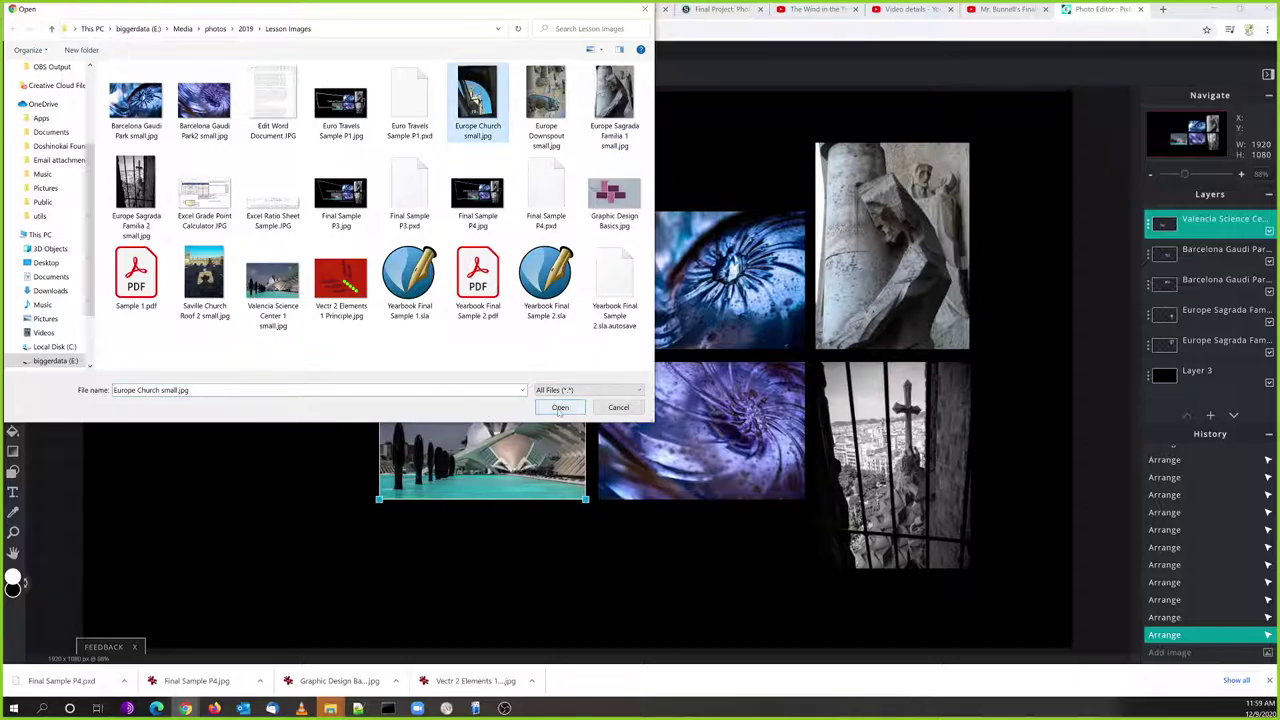
pyautogui.click(560, 407)
pyautogui.moveTo(553, 402); pyautogui.dragTo(266, 434)
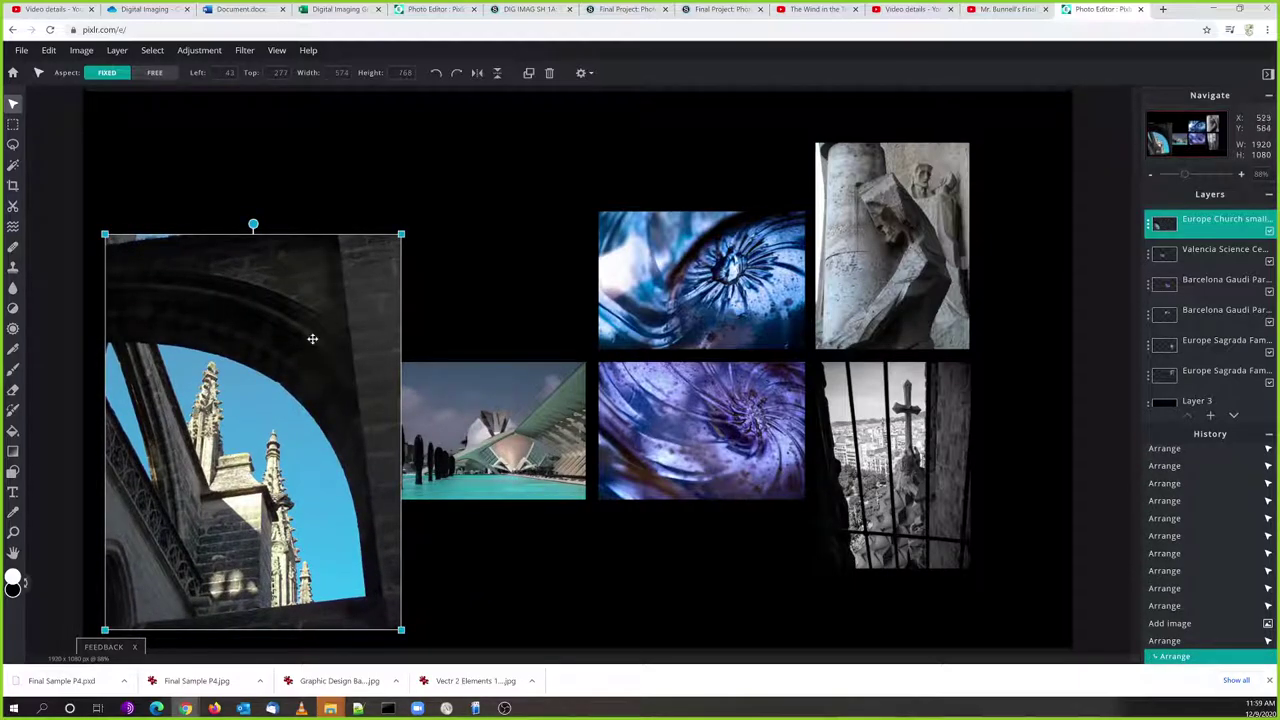
pyautogui.moveTo(229, 314); pyautogui.dragTo(871, 286)
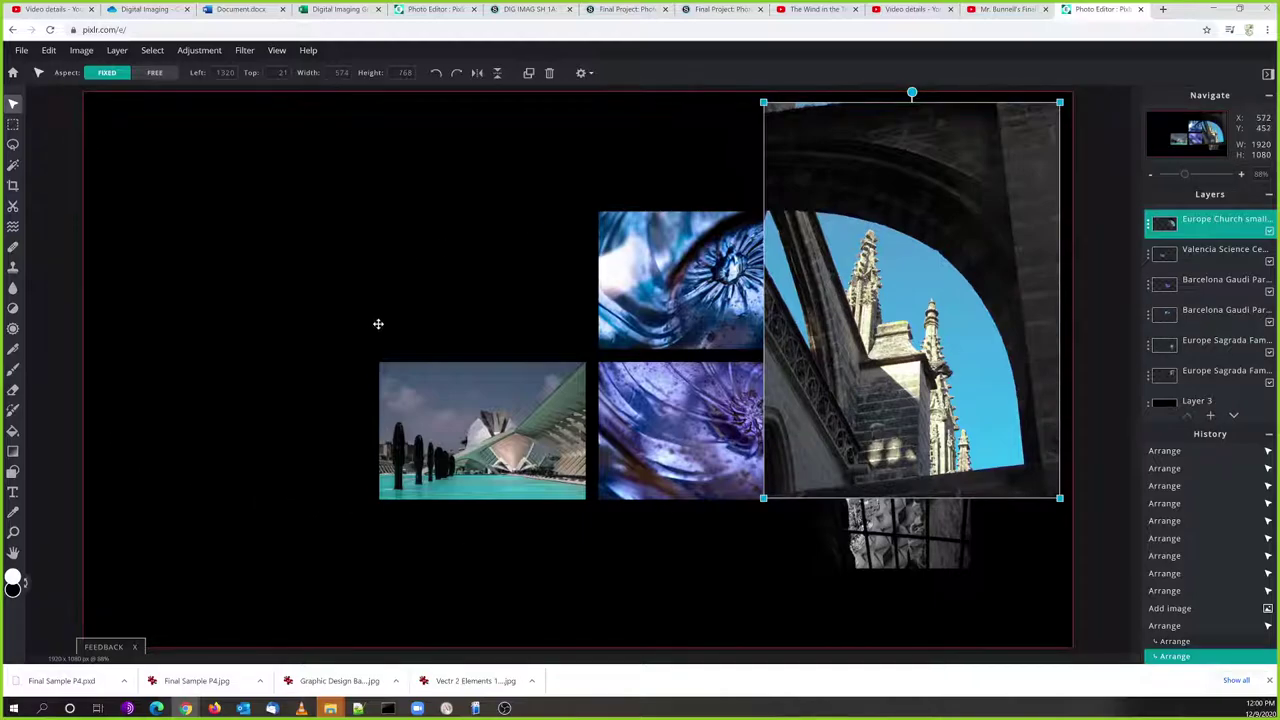
pyautogui.moveTo(873, 311)
pyautogui.mouseDown()
pyautogui.moveTo(567, 332)
pyautogui.moveTo(207, 317)
pyautogui.moveTo(820, 326)
pyautogui.moveTo(773, 356)
pyautogui.moveTo(872, 310)
pyautogui.mouseUp()
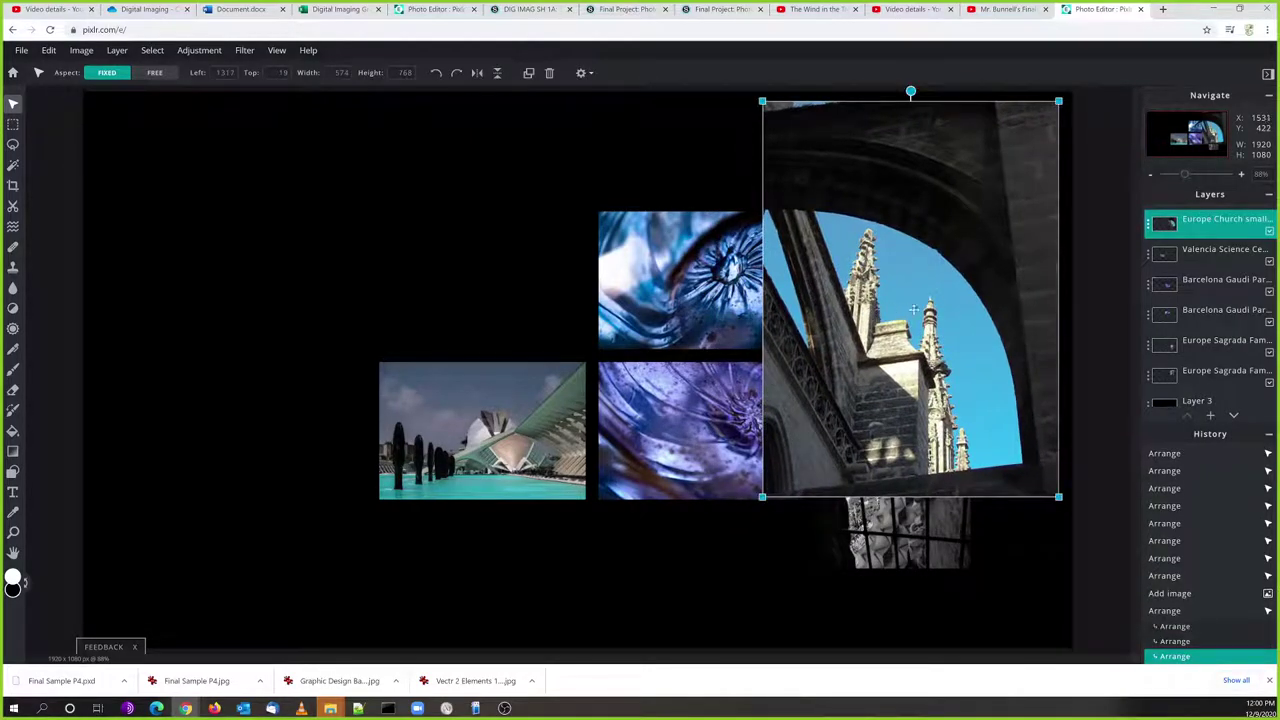
# Delete the Europe Church photo layer and deselect the Valencia photo
pyautogui.click(1203, 231)
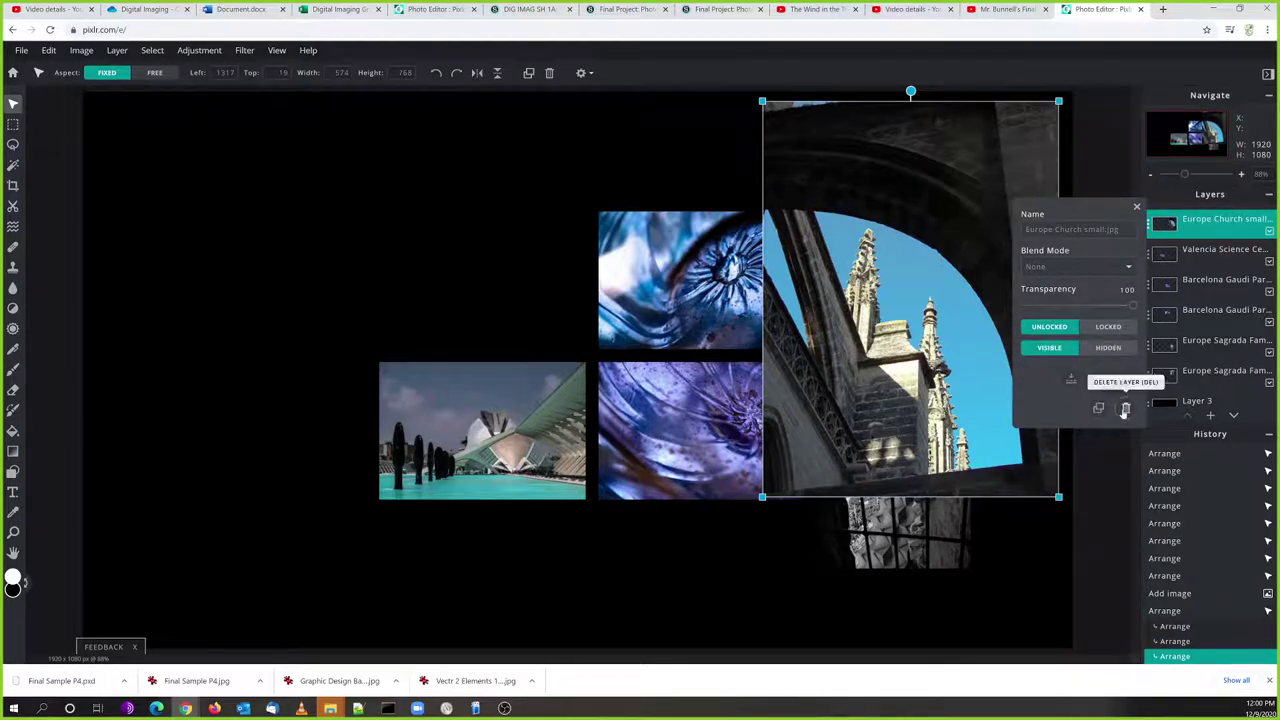
pyautogui.click(1125, 410)
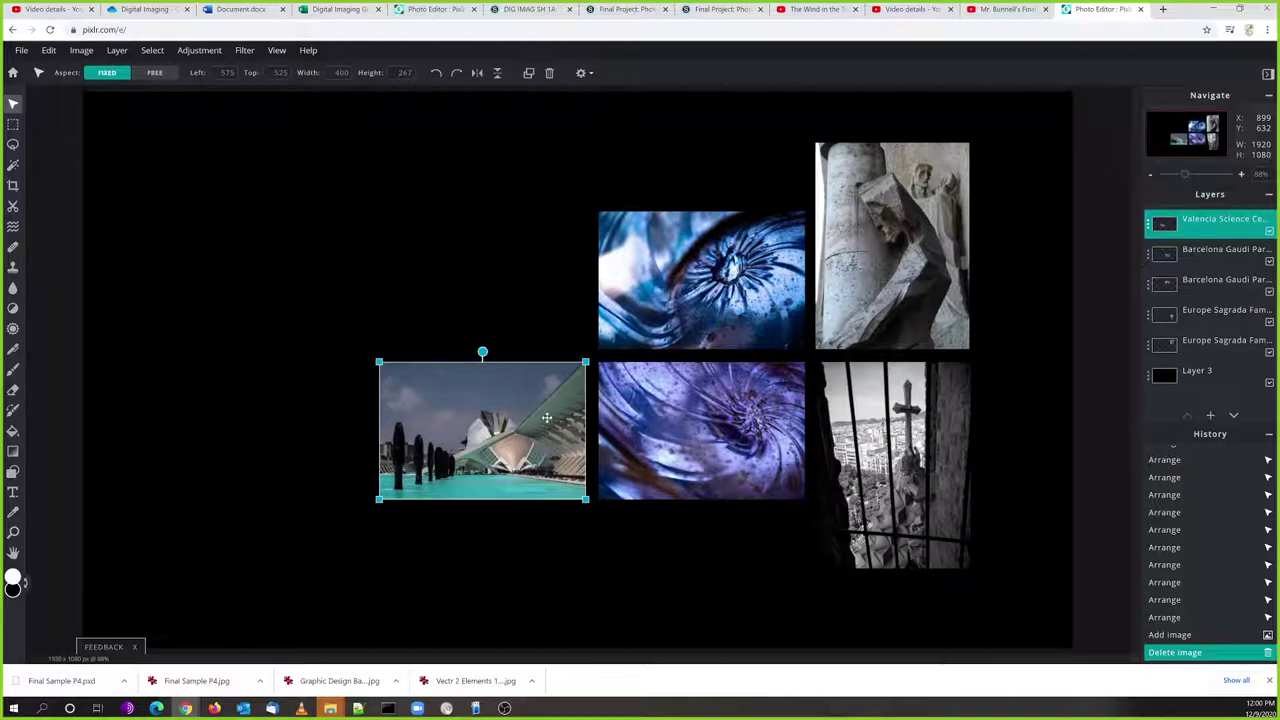
pyautogui.click(411, 239)
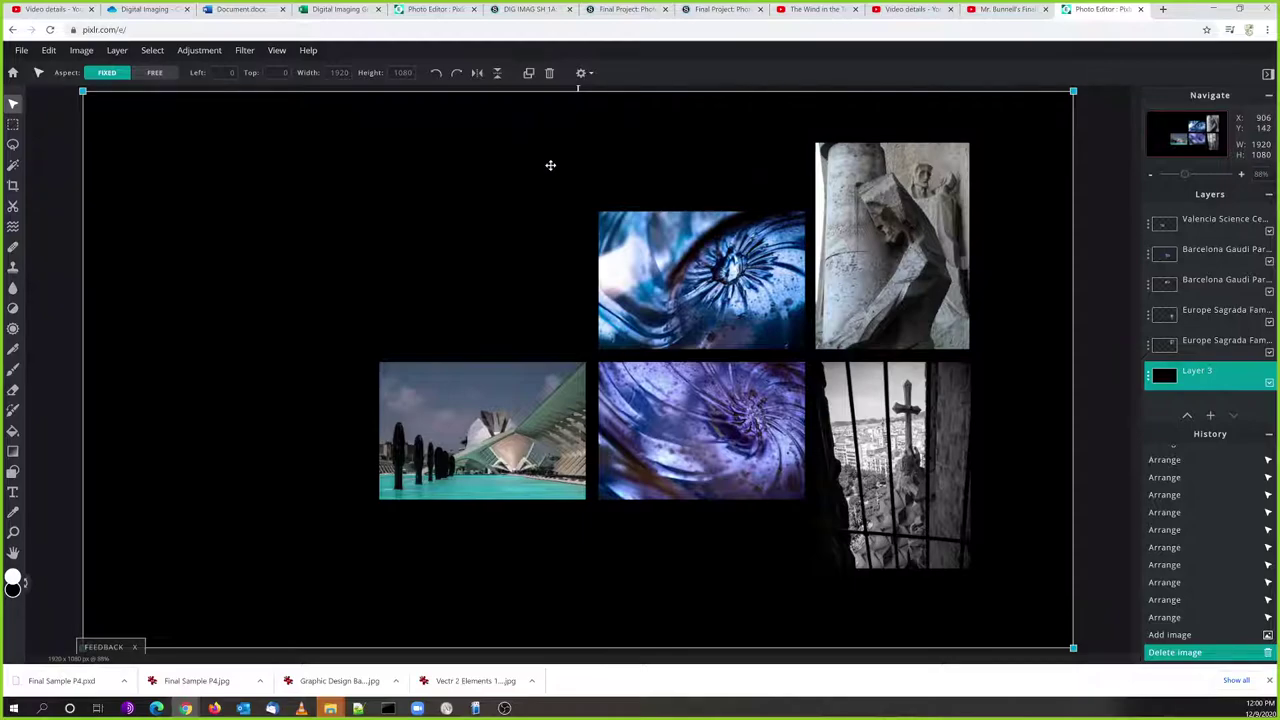
# Add Vectr 2 Elements 1 Principle.jpg as an image layer and set its width to 400
pyautogui.click(1210, 417)
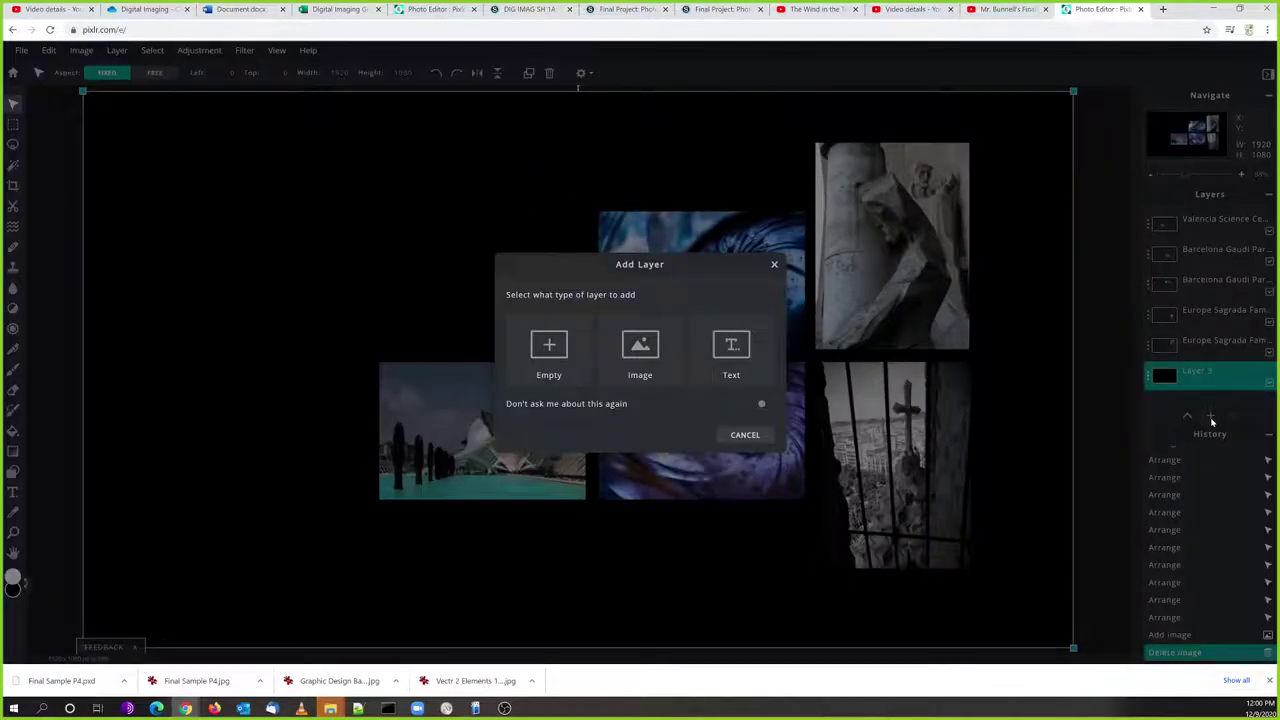
pyautogui.click(648, 352)
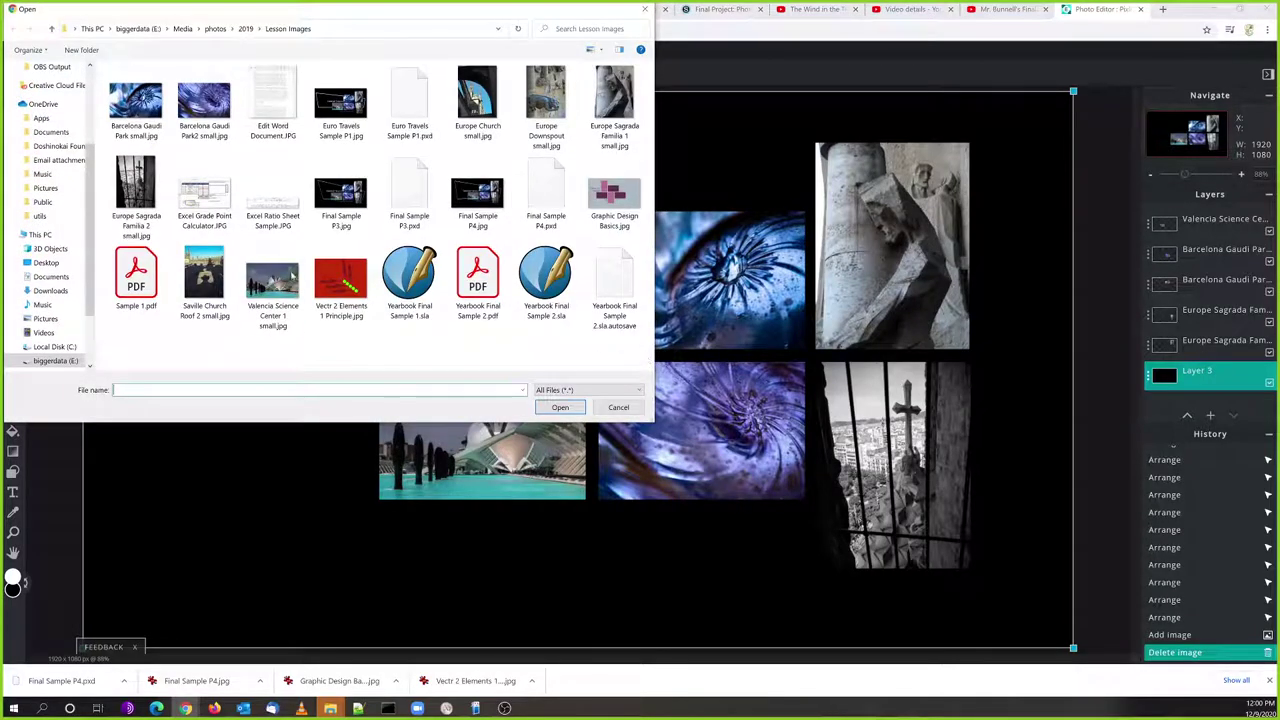
pyautogui.click(318, 285)
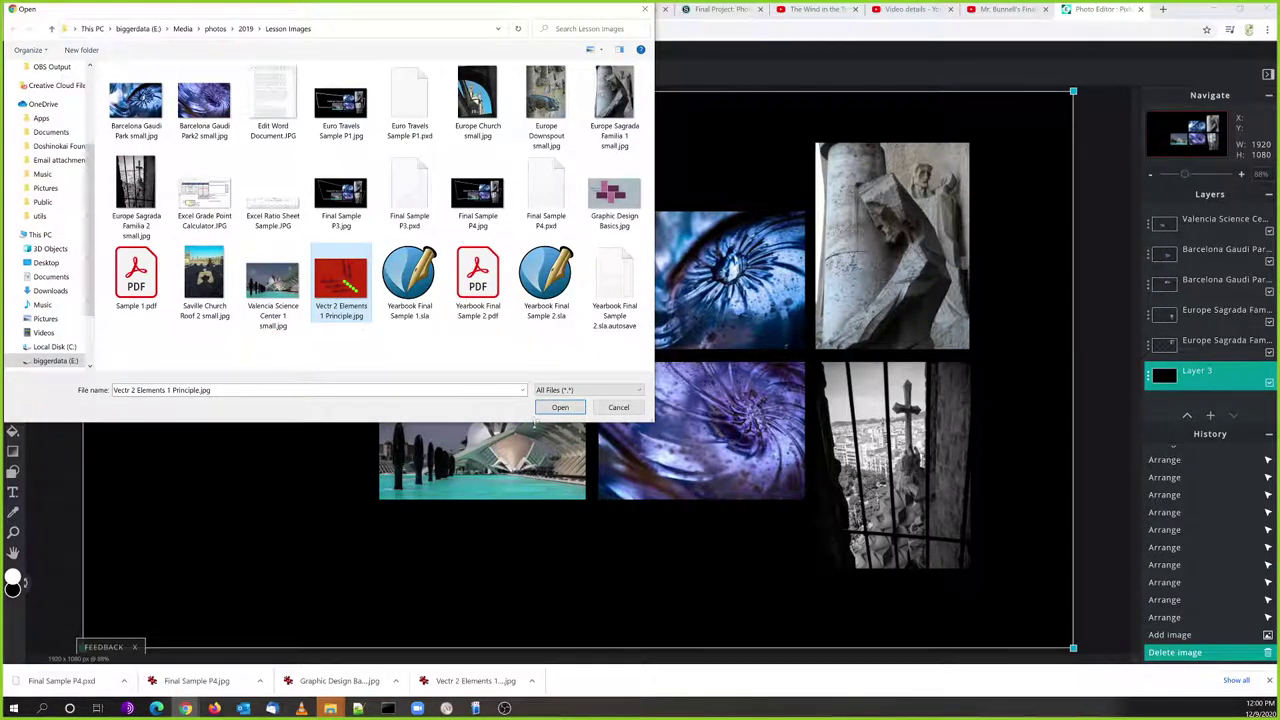
pyautogui.click(562, 405)
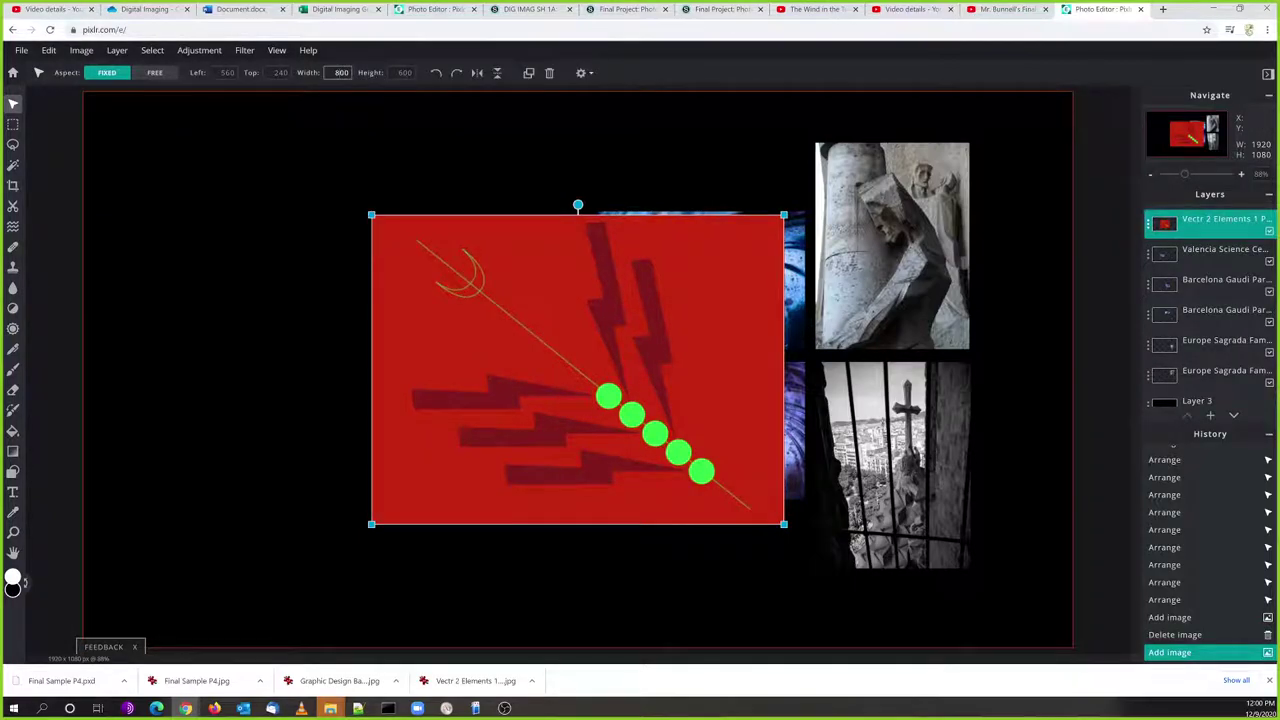
pyautogui.click(341, 72)
pyautogui.write('400')
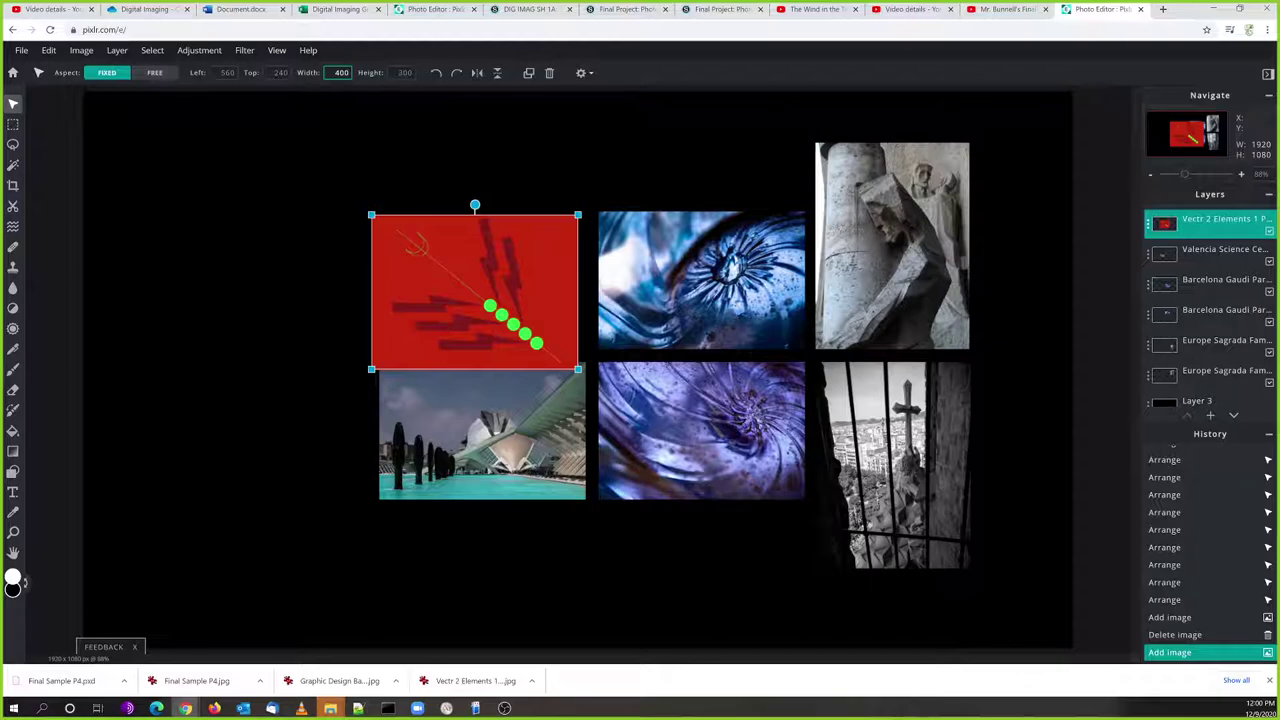
# Move the red graphic beside the blue photo at about left 576, top 200, and hide the Valencia photo layer
pyautogui.click(501, 283)
pyautogui.moveTo(467, 279); pyautogui.dragTo(476, 254)
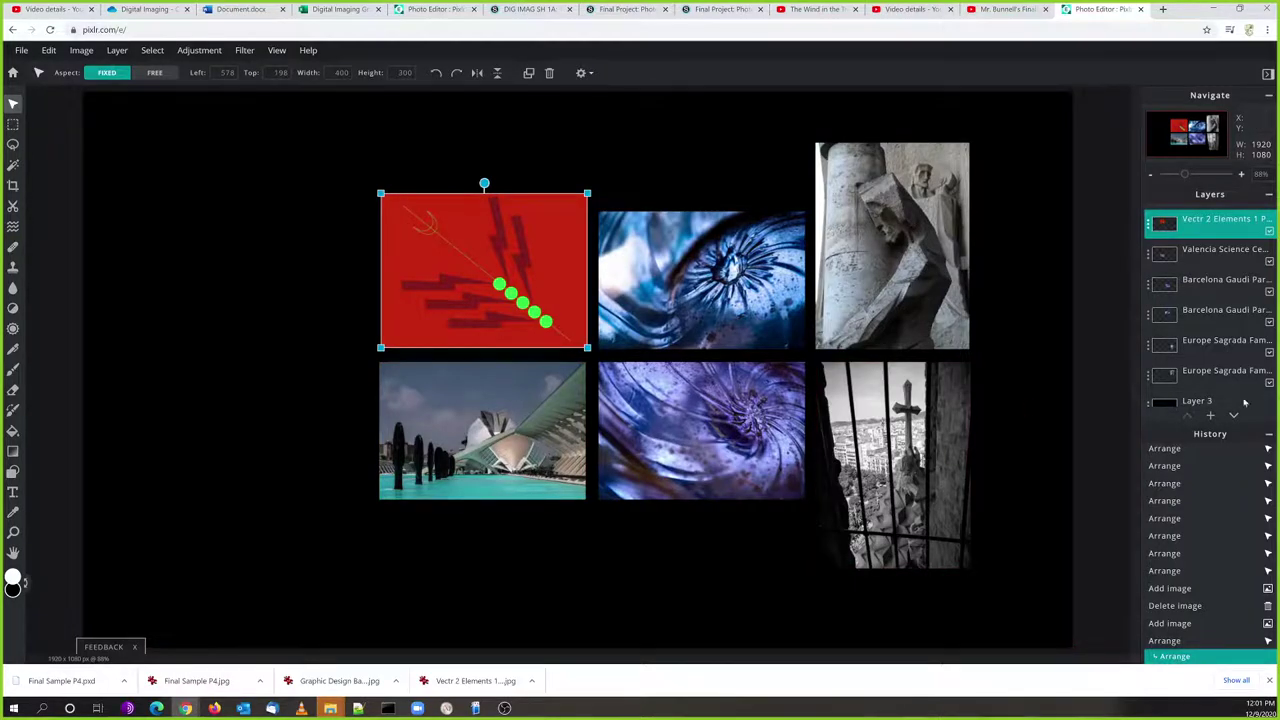
pyautogui.click(539, 453)
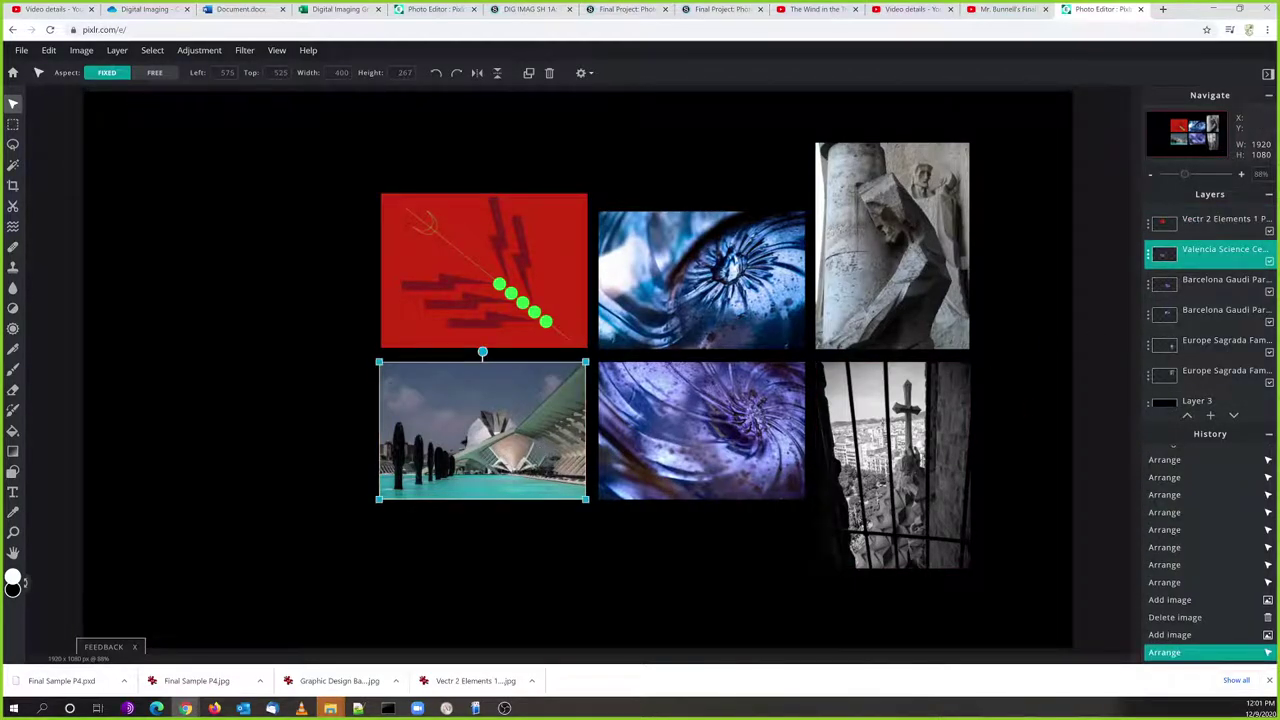
pyautogui.click(1269, 261)
pyautogui.click(508, 294)
pyautogui.moveTo(508, 294); pyautogui.dragTo(507, 296)
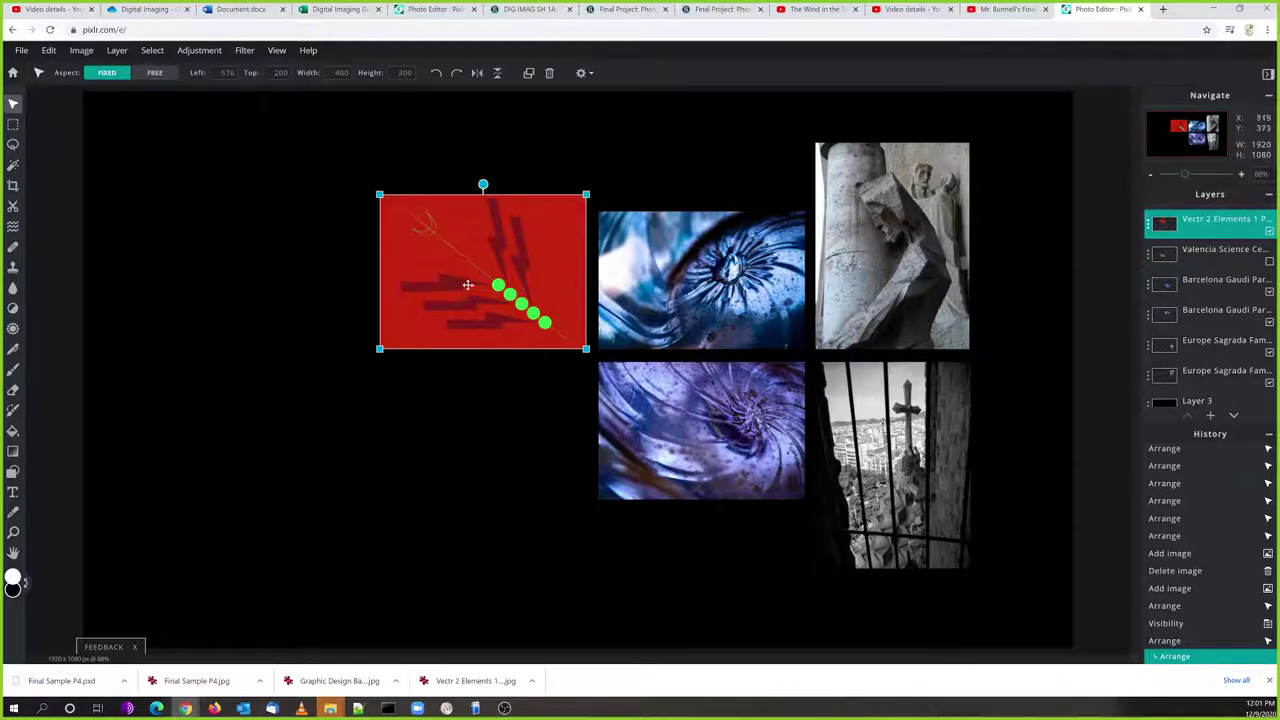
# Set the red graphic's height to 267 to match the blue photo and align it beside that photo at about left 617, top 234
pyautogui.click(703, 295)
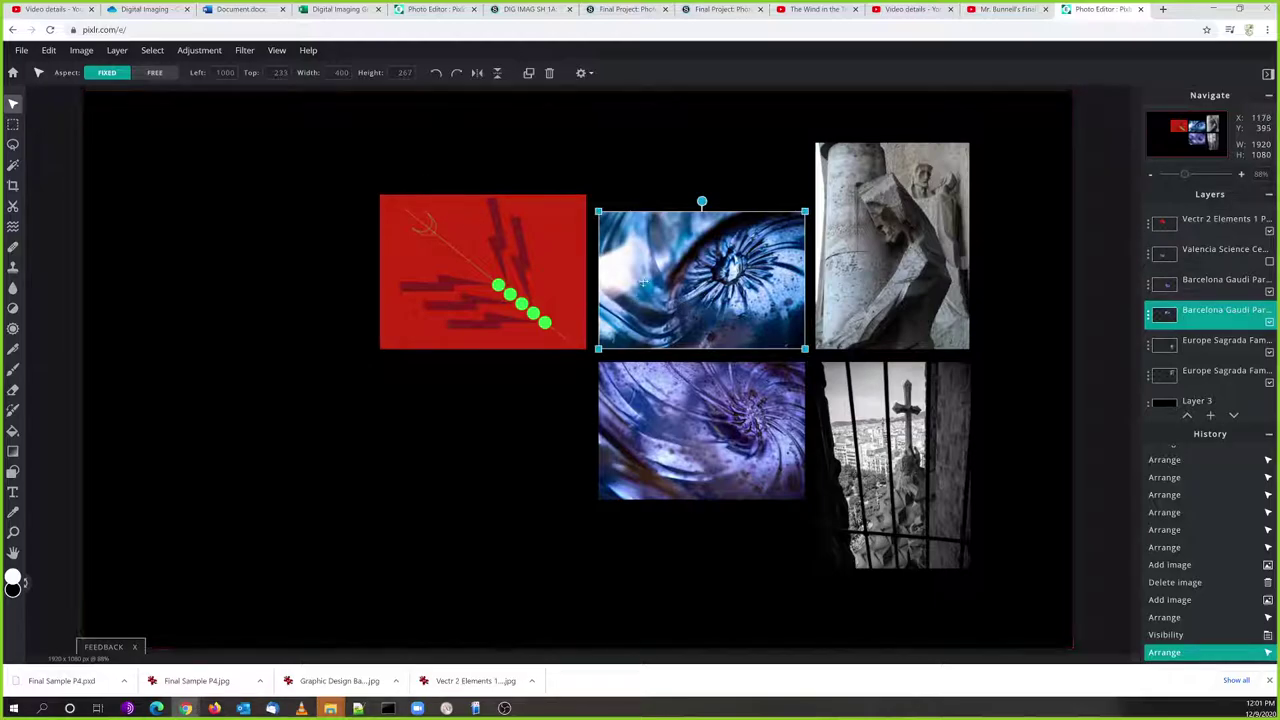
pyautogui.click(490, 255)
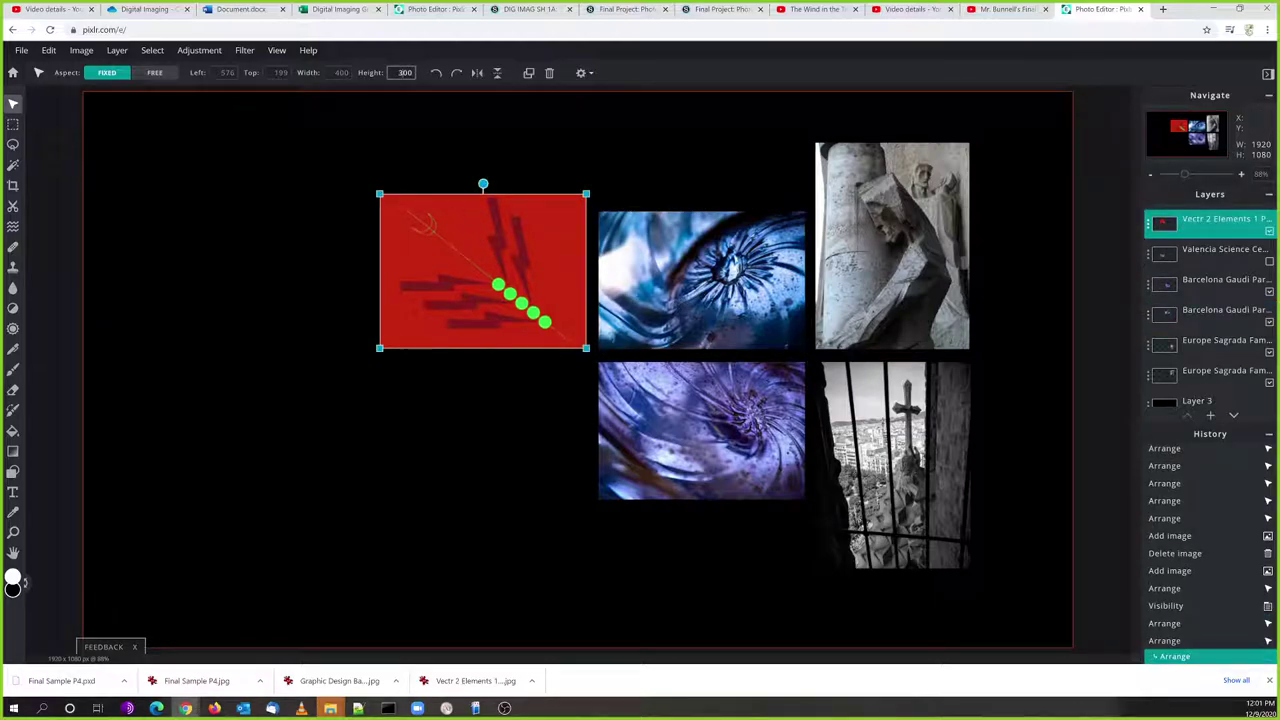
pyautogui.doubleClick(404, 72)
pyautogui.write('267')
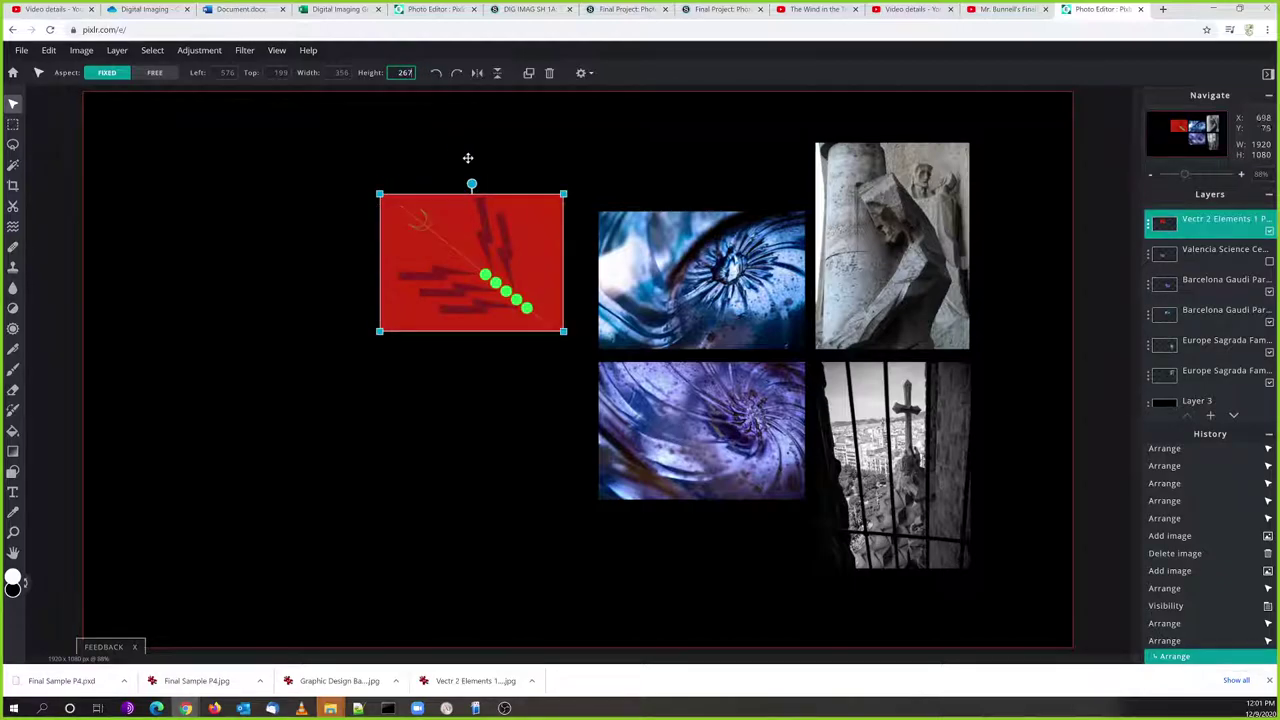
pyautogui.click(499, 258)
pyautogui.moveTo(499, 258); pyautogui.dragTo(519, 276)
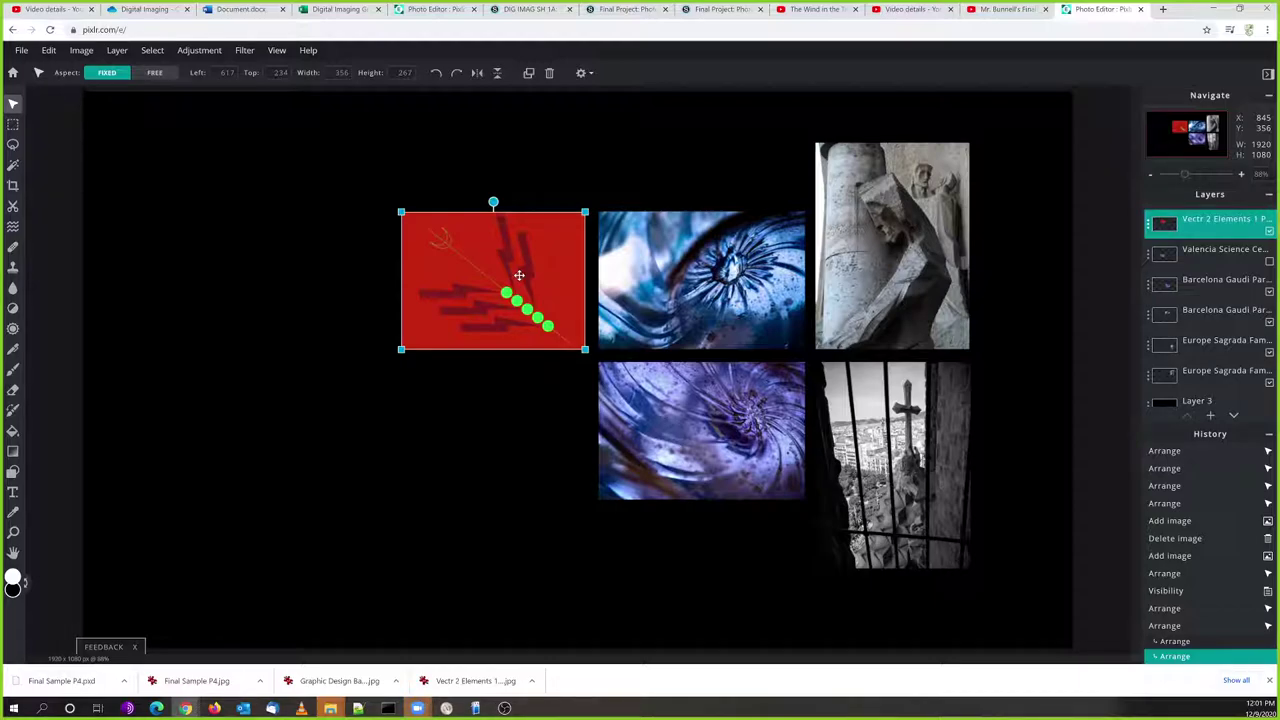
pyautogui.click(336, 271)
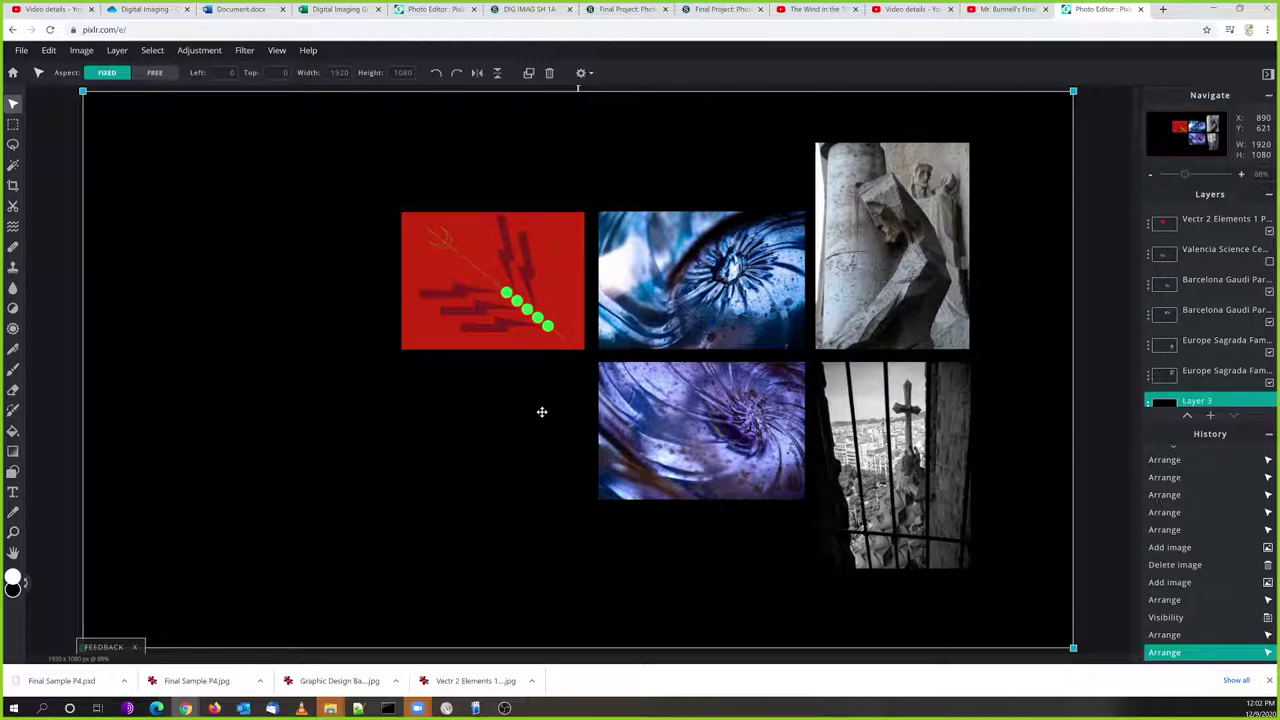
# Show the Valencia photo layer again and delete the red Vectr 2 Elements 1 graphic layer
pyautogui.click(1269, 262)
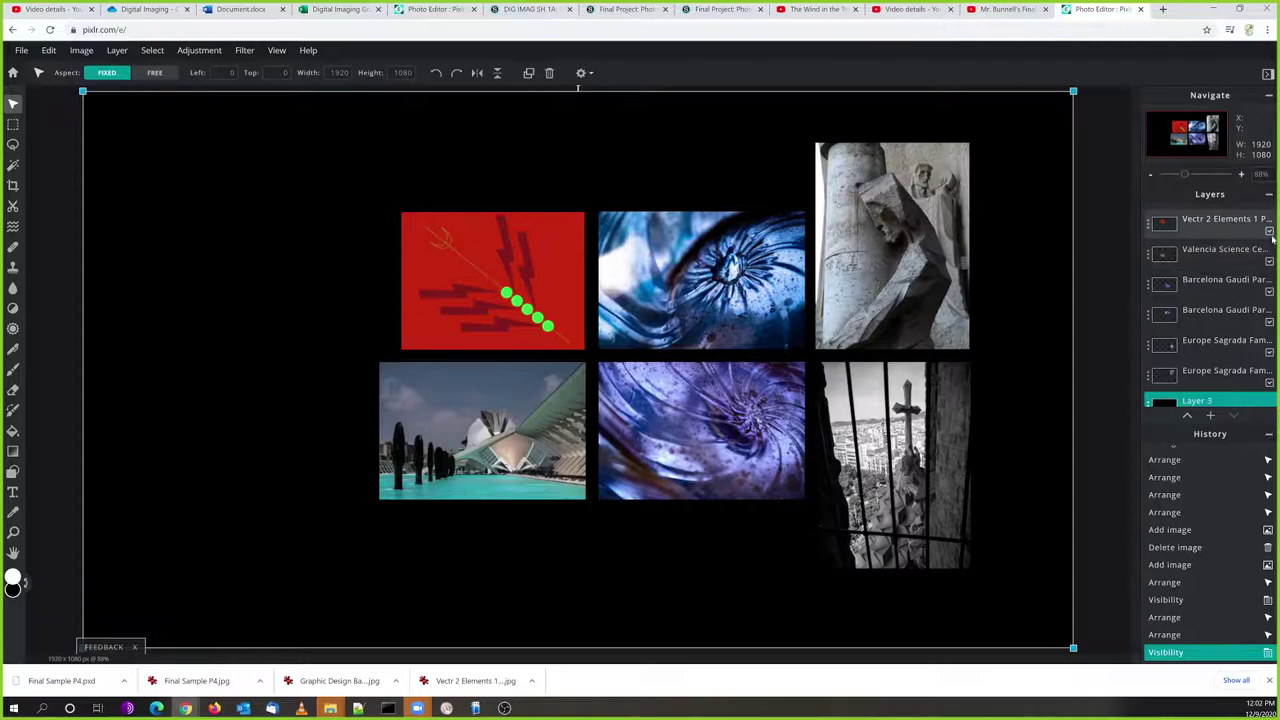
pyautogui.click(1268, 232)
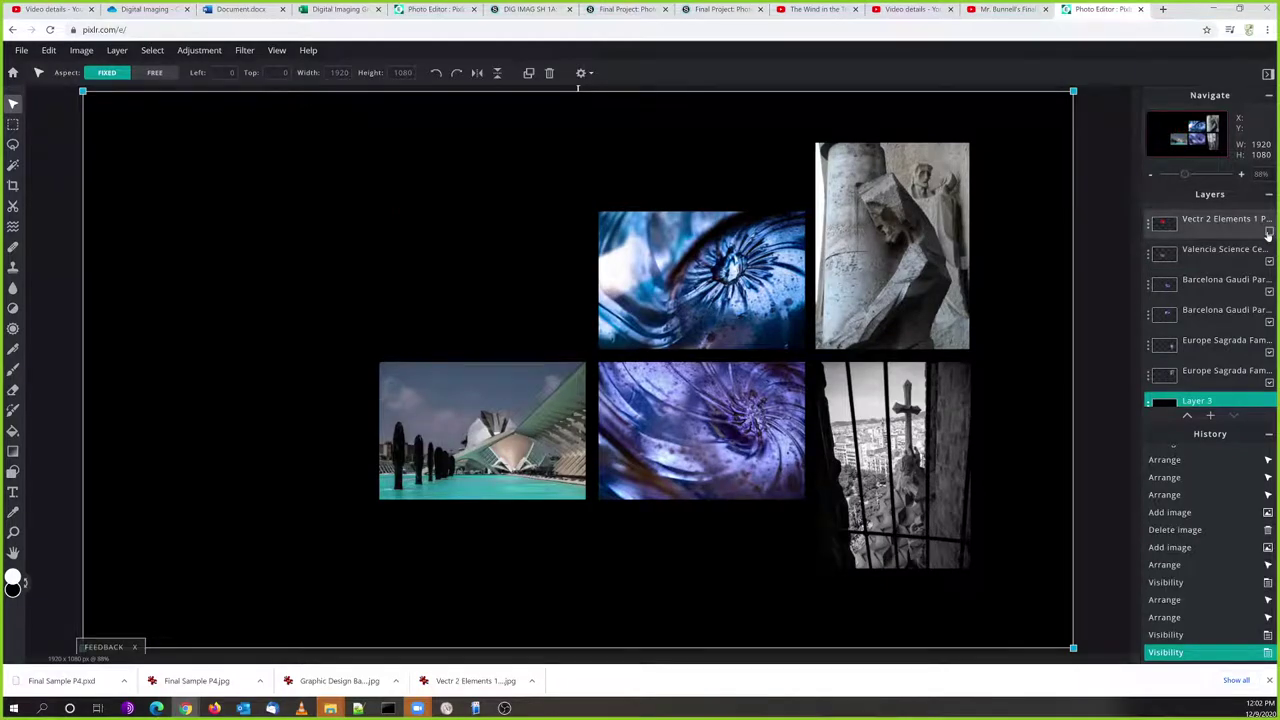
pyautogui.click(1148, 229)
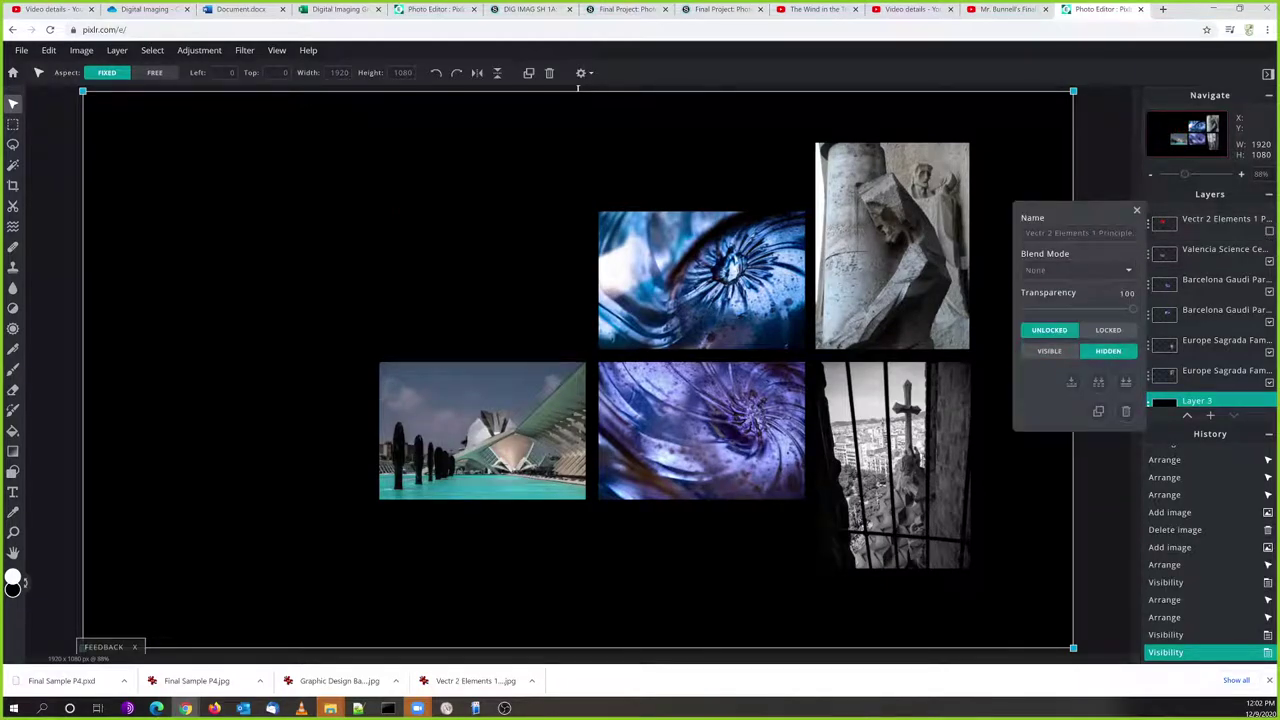
pyautogui.click(1124, 406)
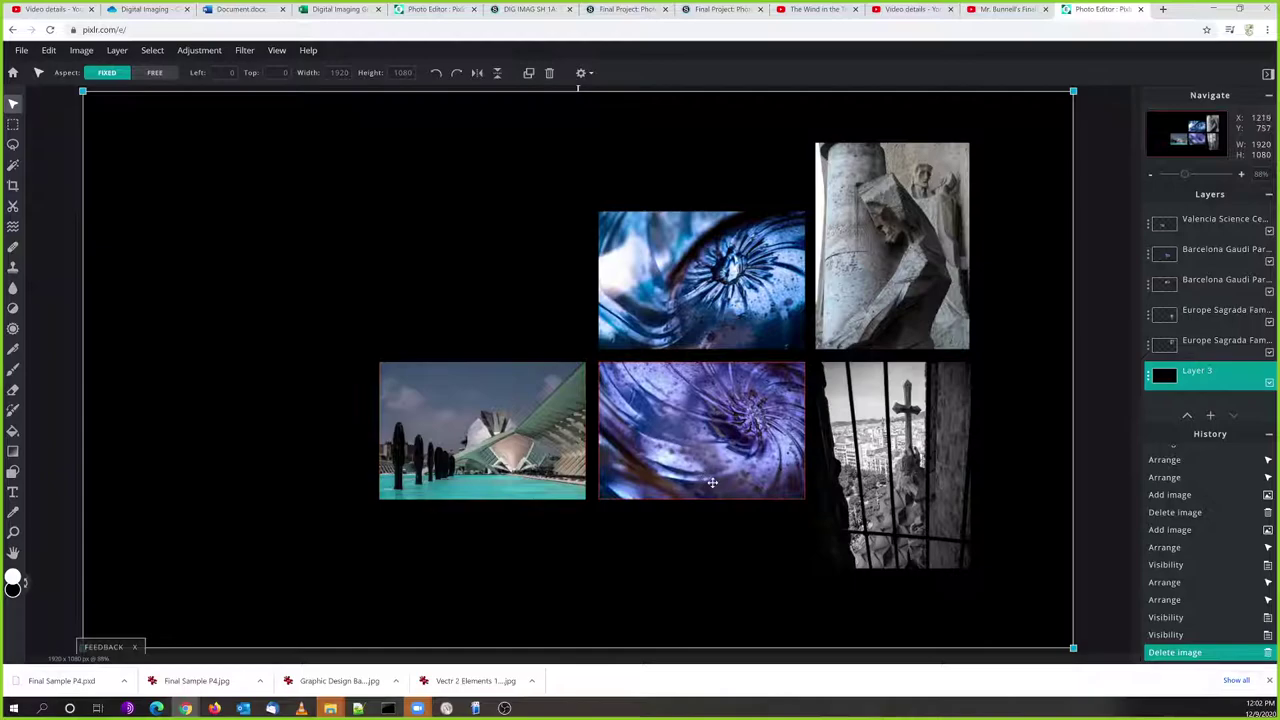
pyautogui.scroll(-1, 363, 234)
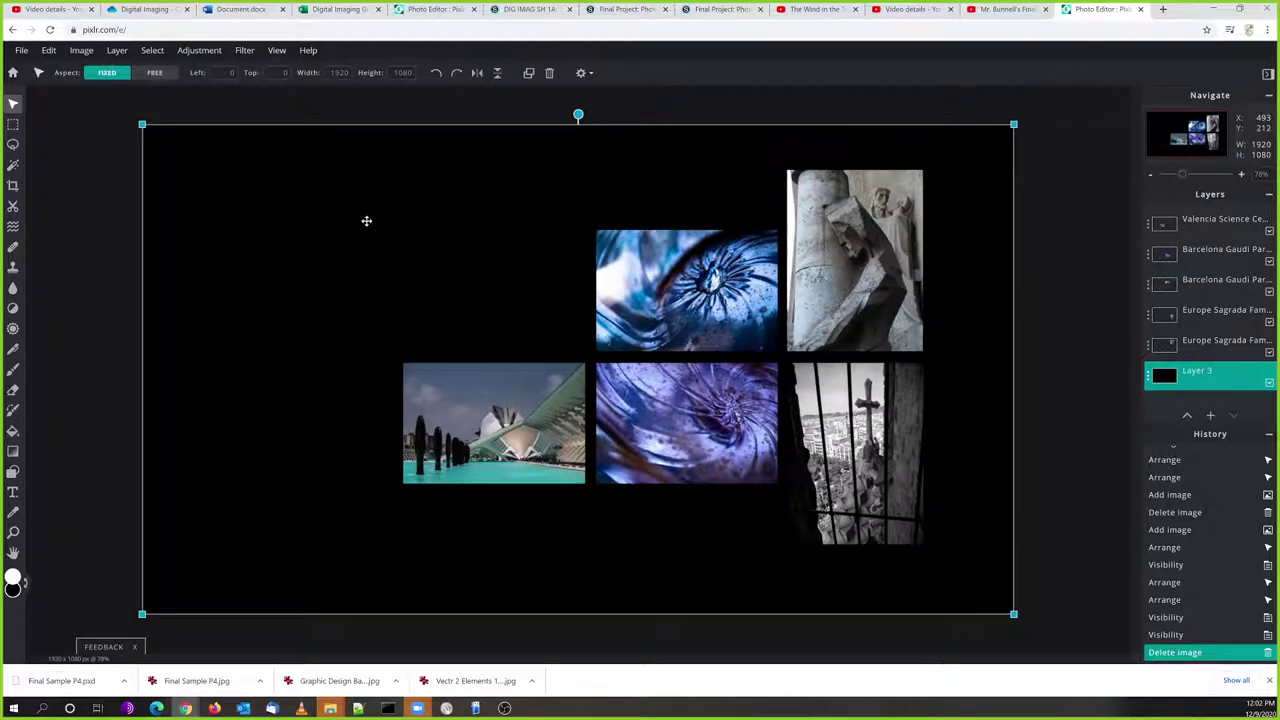
pyautogui.moveTo(366, 220); pyautogui.dragTo(435, 246)
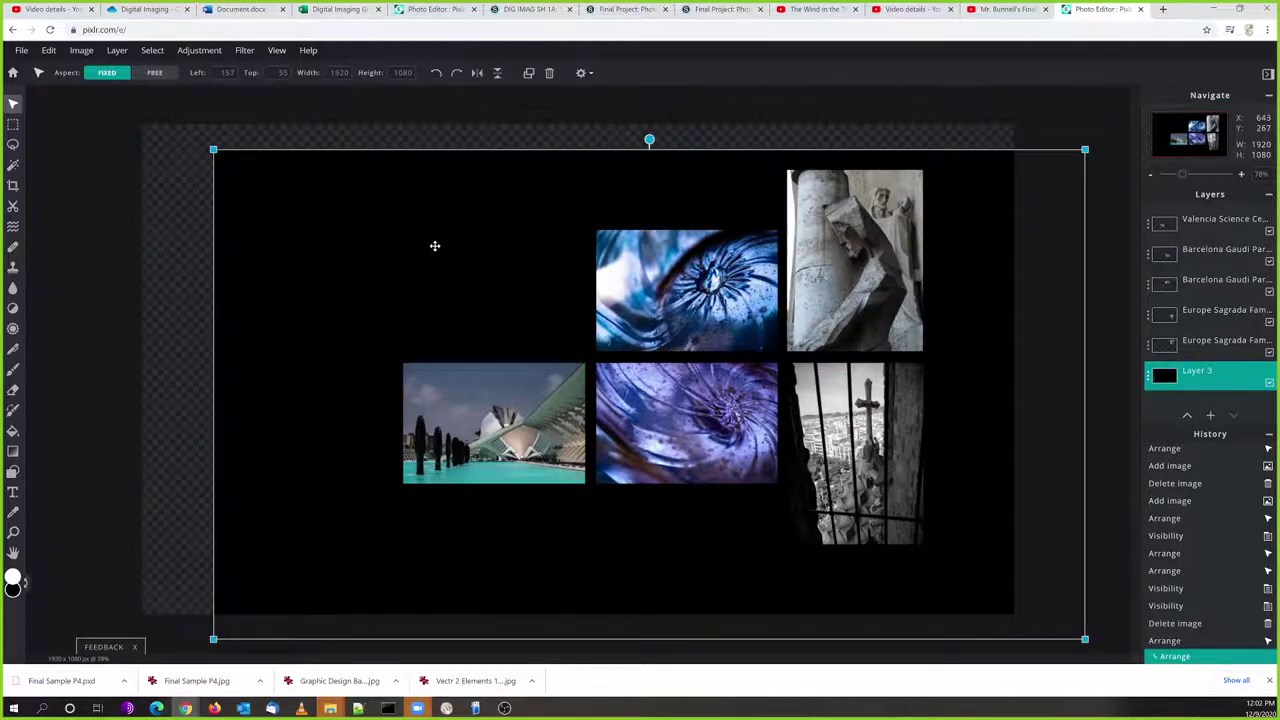
pyautogui.hotkey('ctrl', 'z')
pyautogui.hotkey('ctrl', 'z')
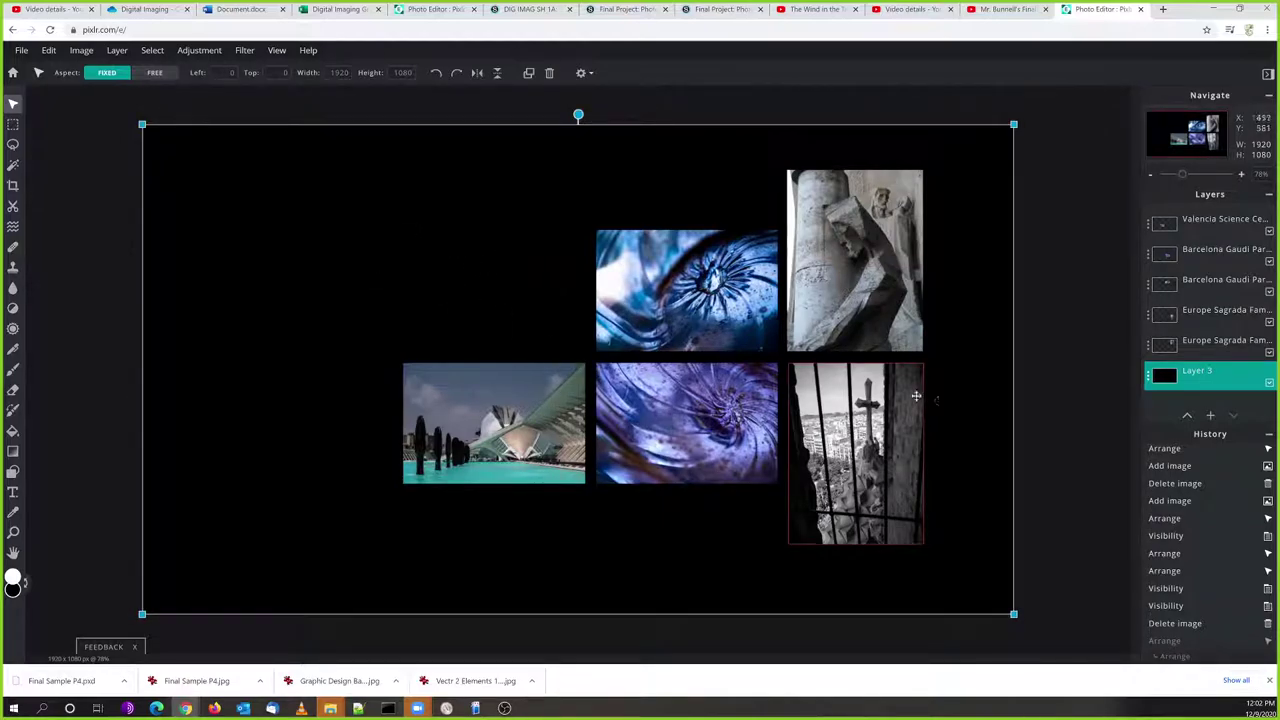
# Lock the black background layer, Layer 3, in position
pyautogui.click(1148, 376)
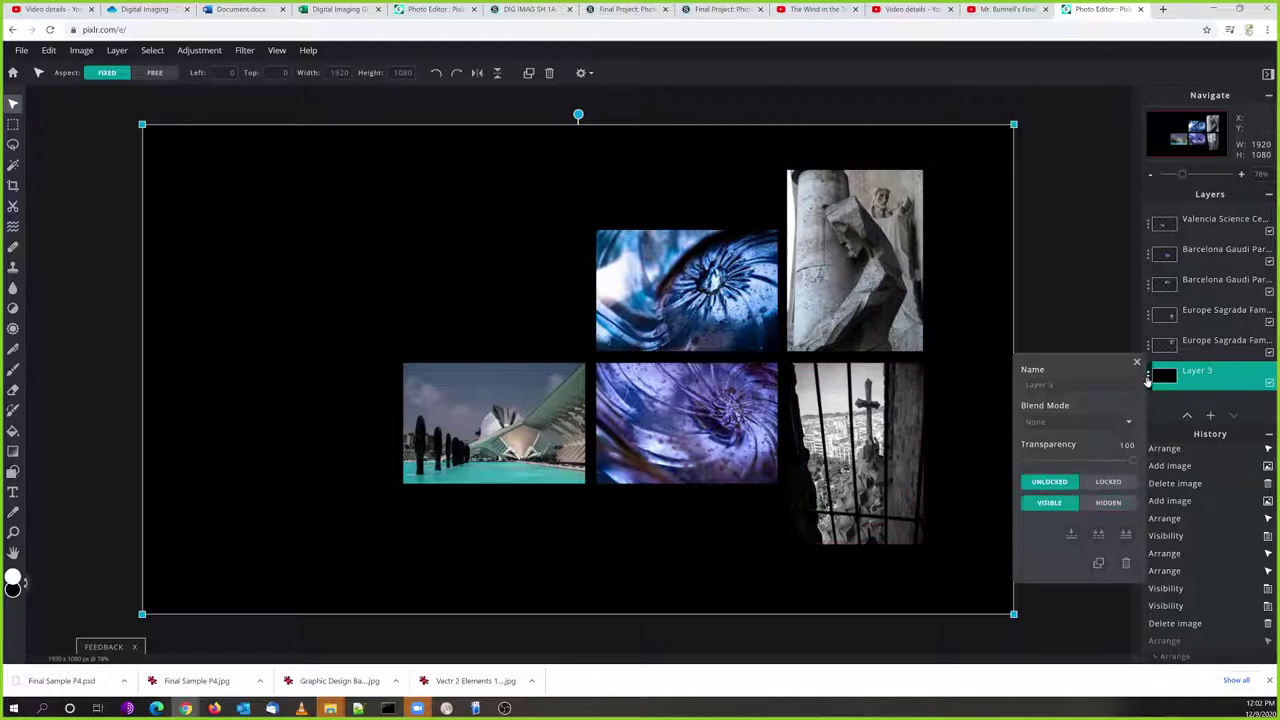
pyautogui.click(1105, 483)
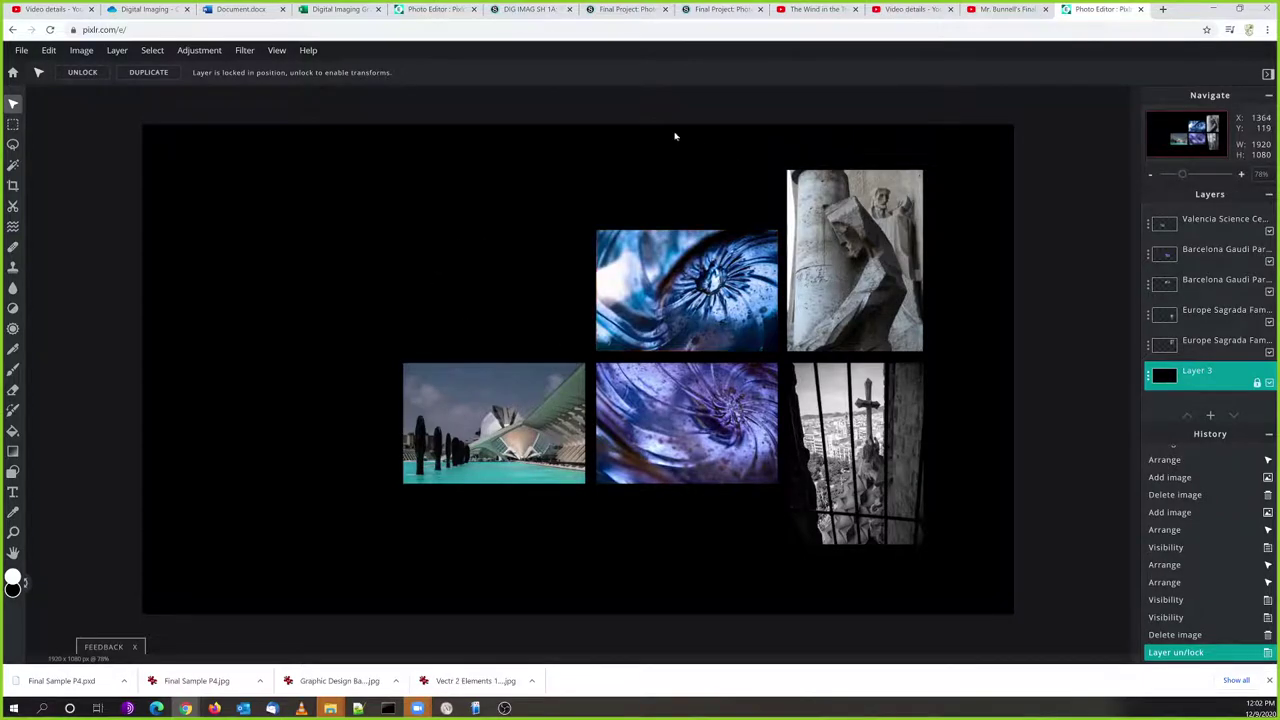
# Add a new text layer that reads "European Travels"
pyautogui.scroll(1, 533, 357)
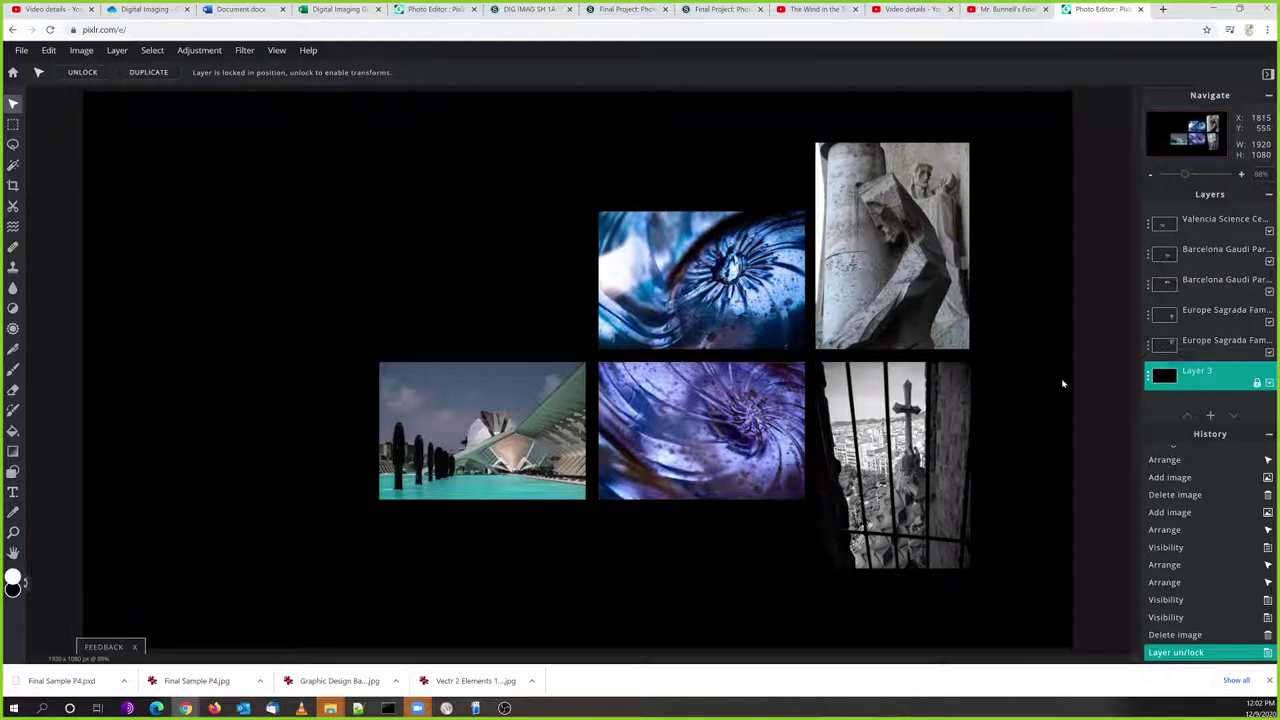
pyautogui.click(1211, 416)
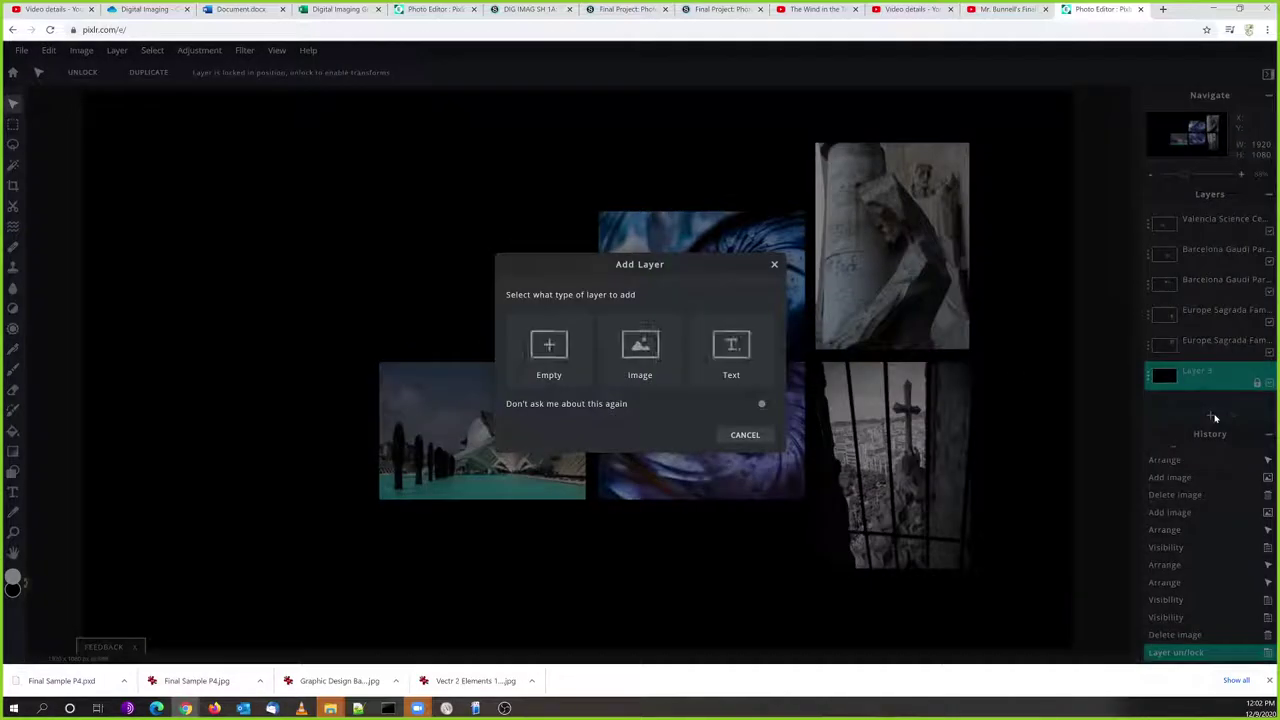
pyautogui.click(745, 436)
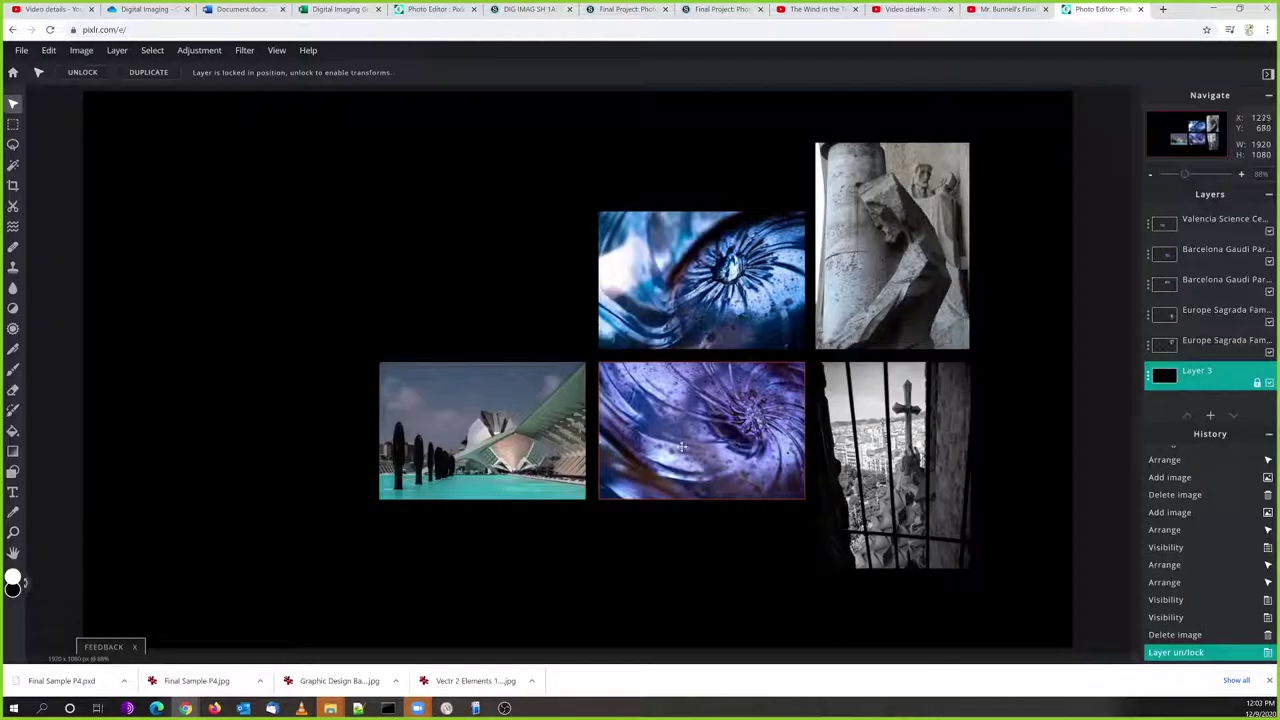
pyautogui.click(14, 493)
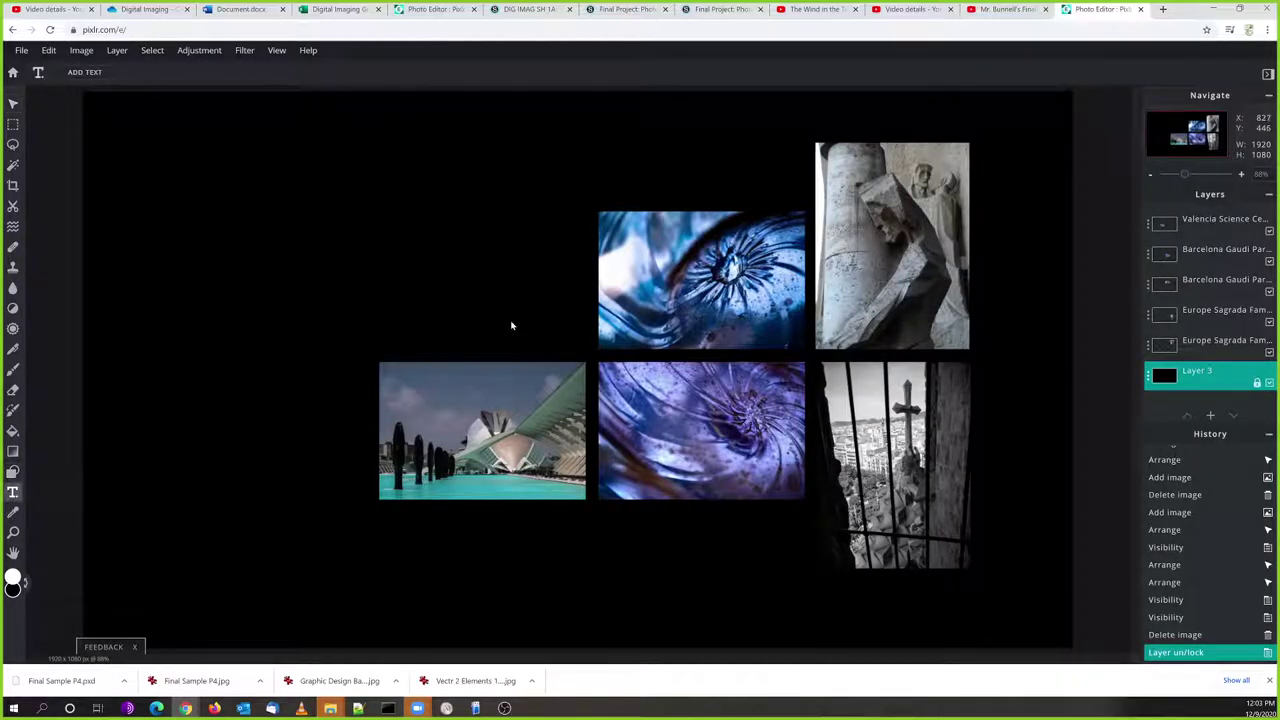
pyautogui.click(511, 325)
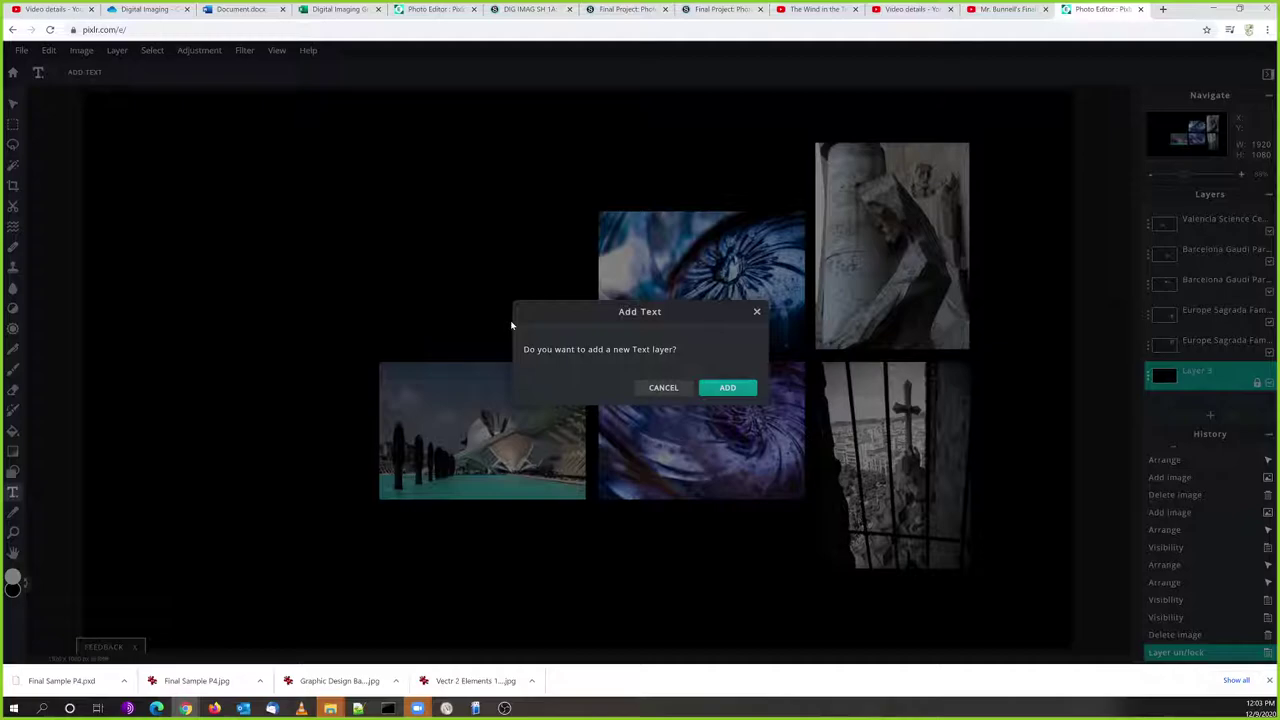
pyautogui.click(728, 388)
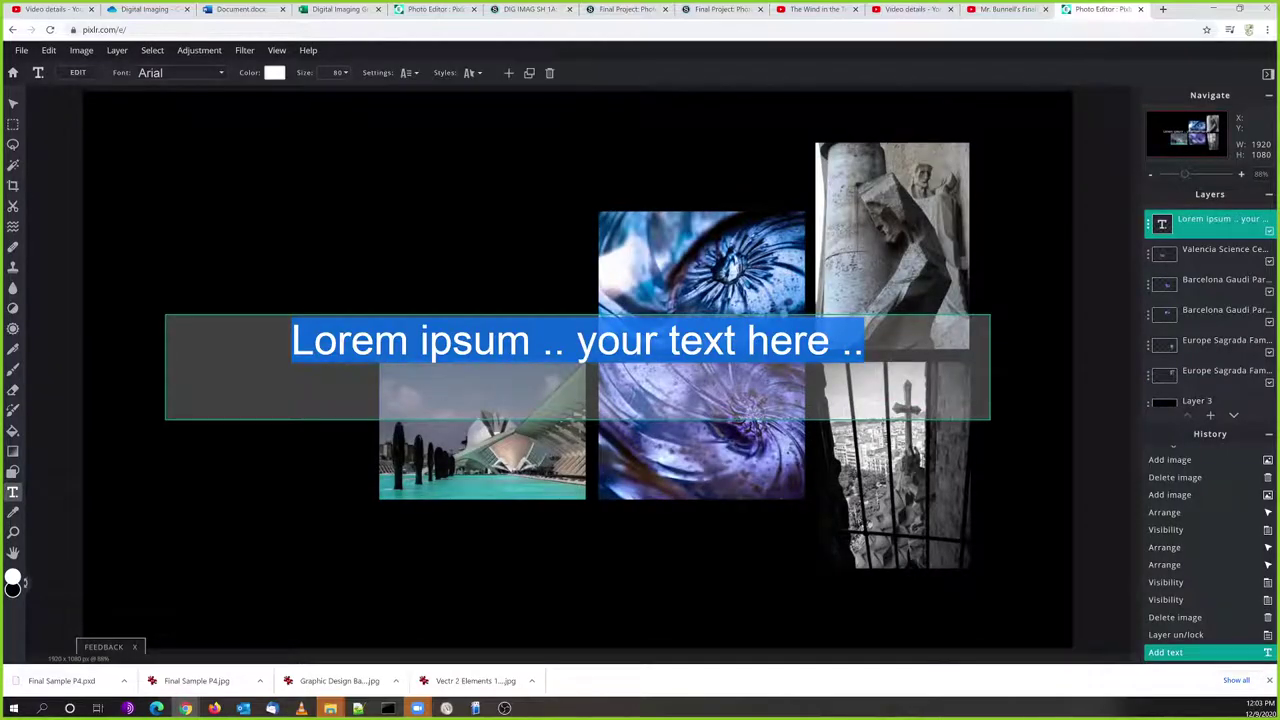
pyautogui.write('Euro')
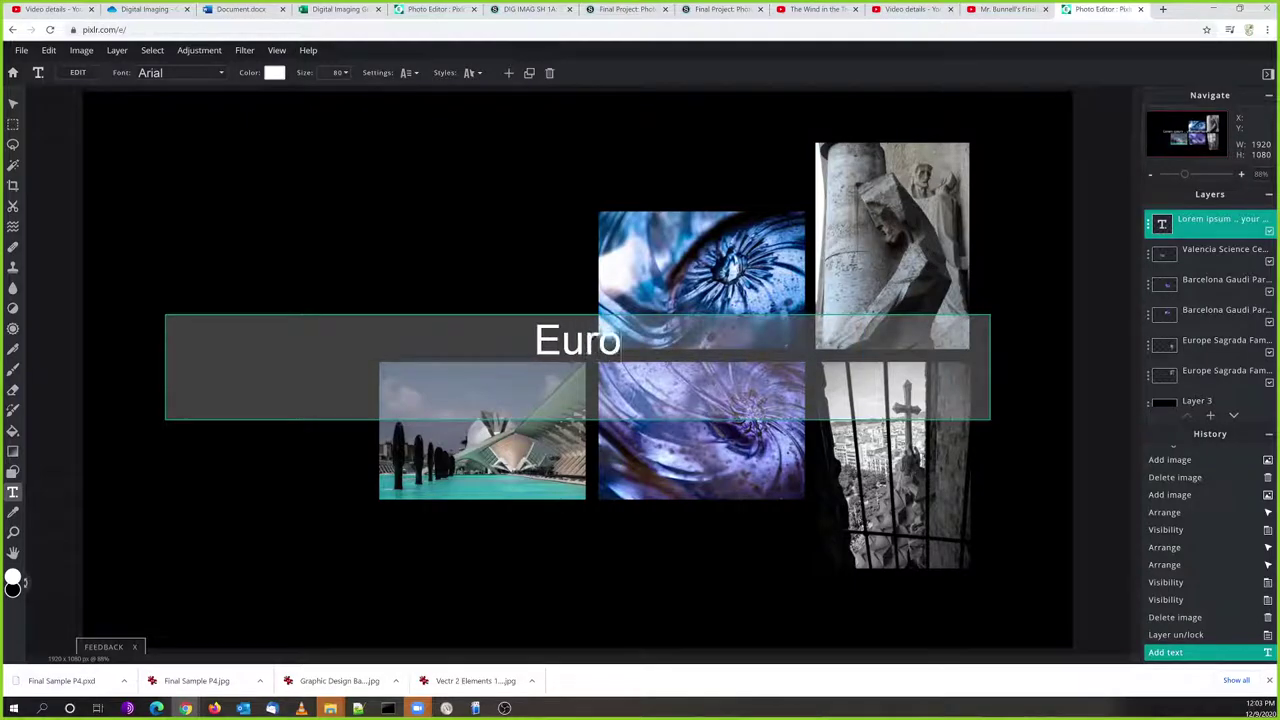
pyautogui.write('pean Travels')
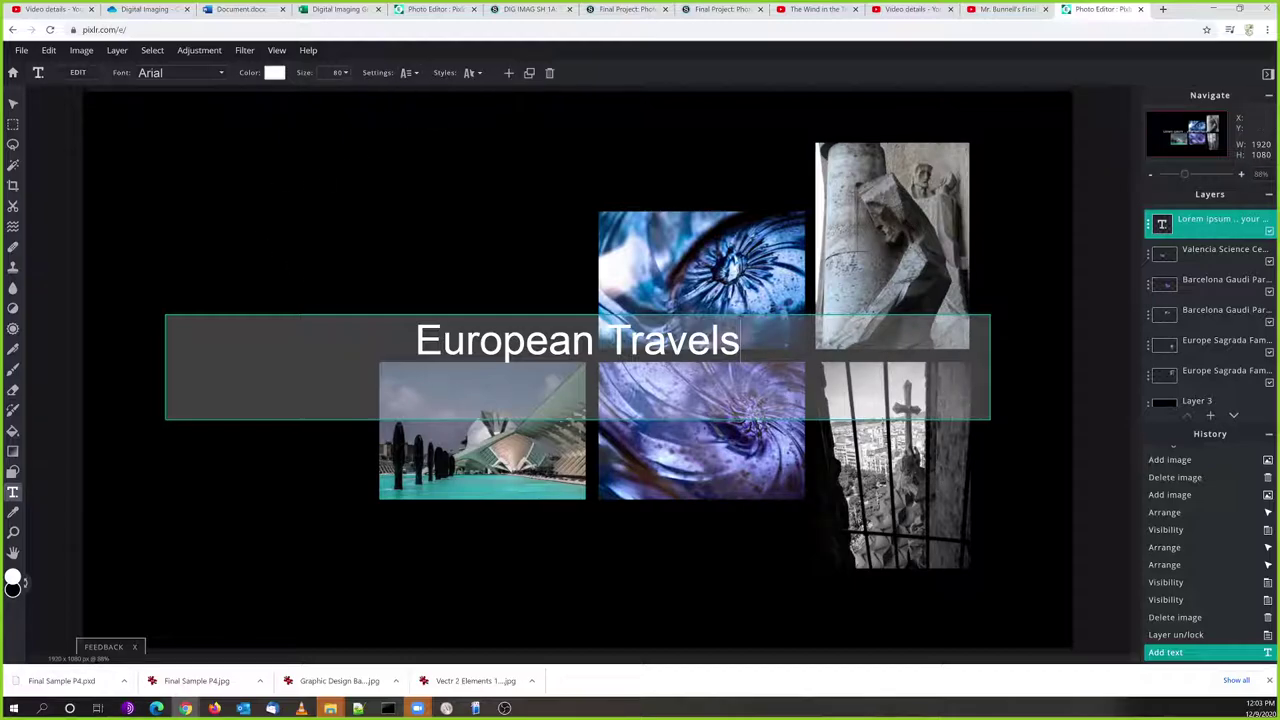
# Narrow the European Travels text box to about 843 wide and place it beside the blue photo at about left 155, top 316
pyautogui.click(13, 104)
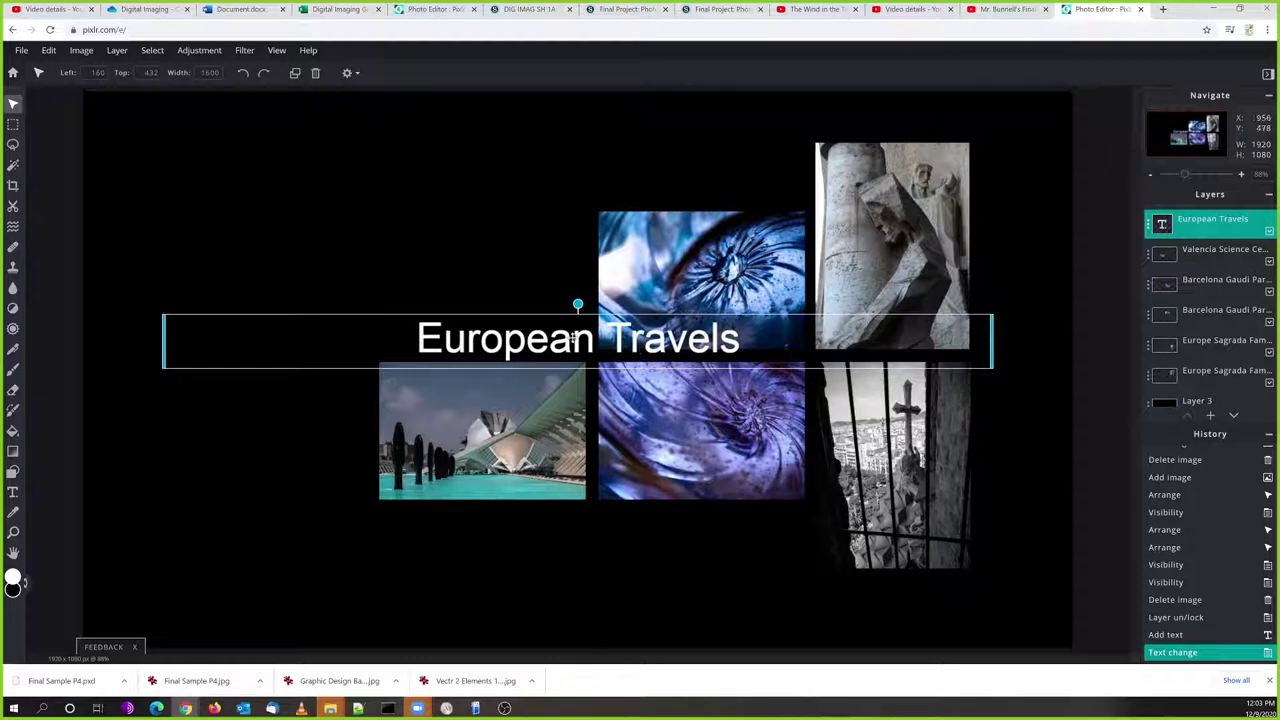
pyautogui.moveTo(573, 339); pyautogui.dragTo(511, 297)
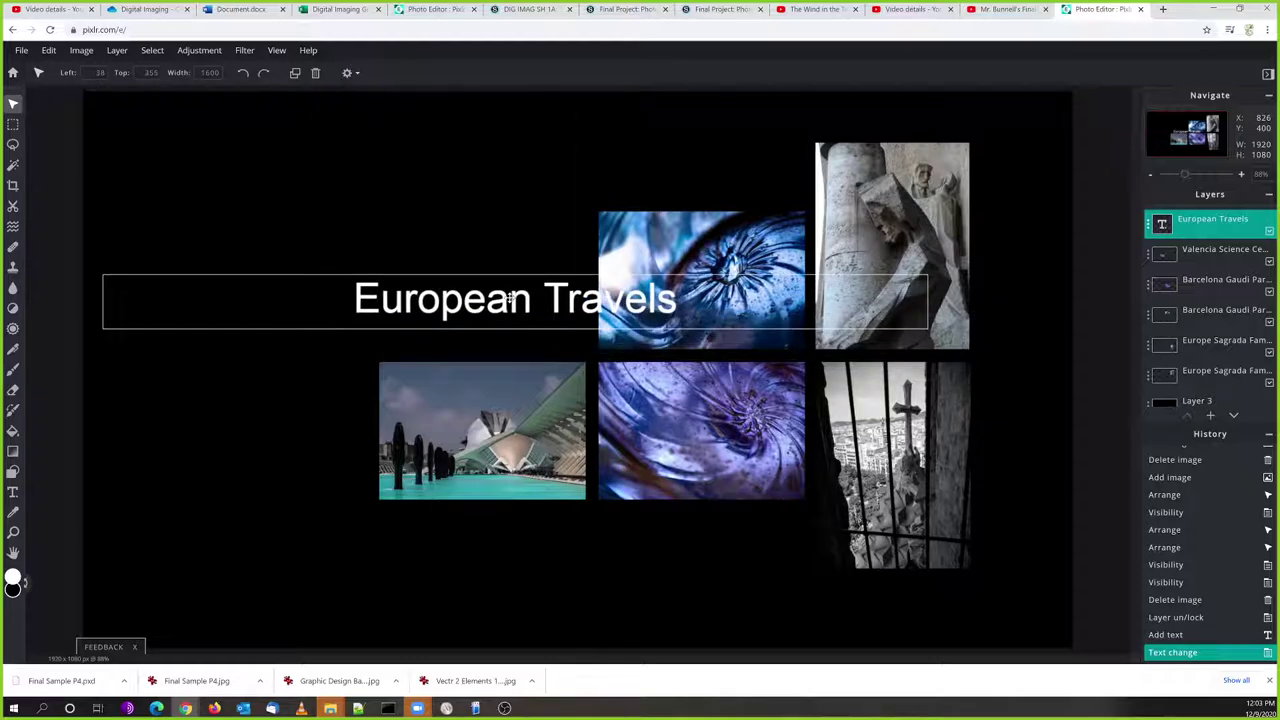
pyautogui.click(211, 394)
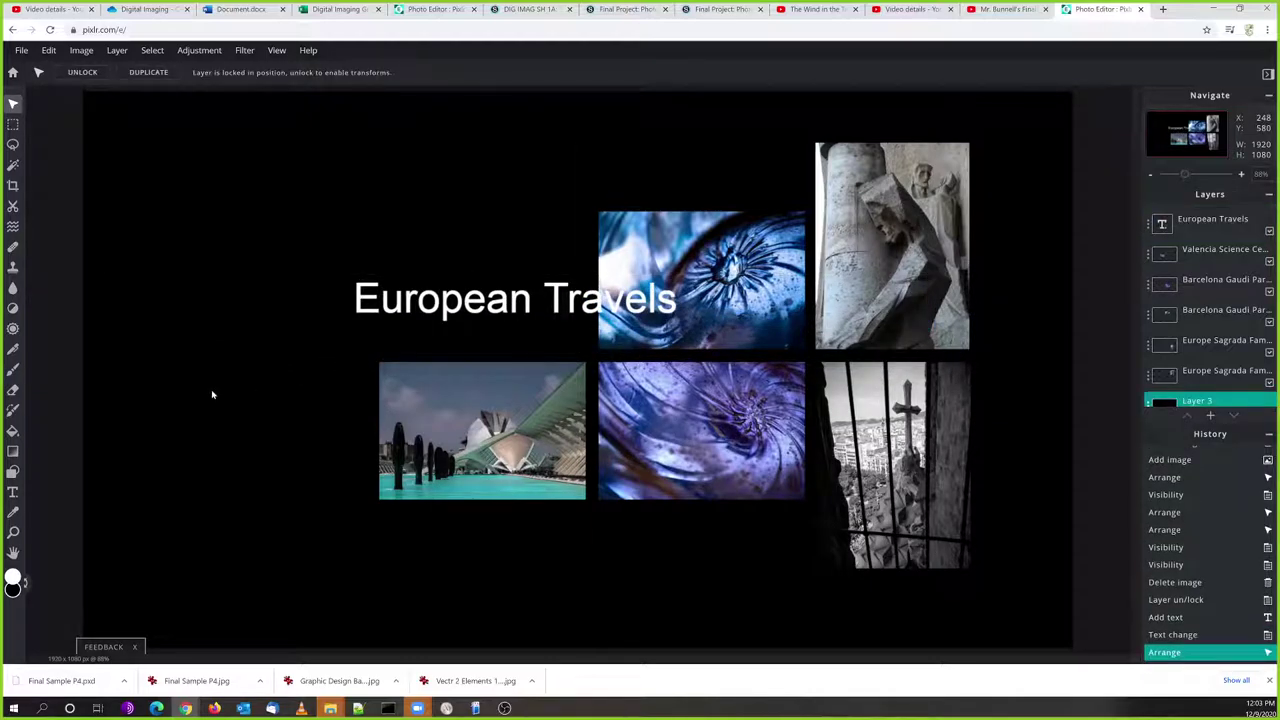
pyautogui.click(402, 304)
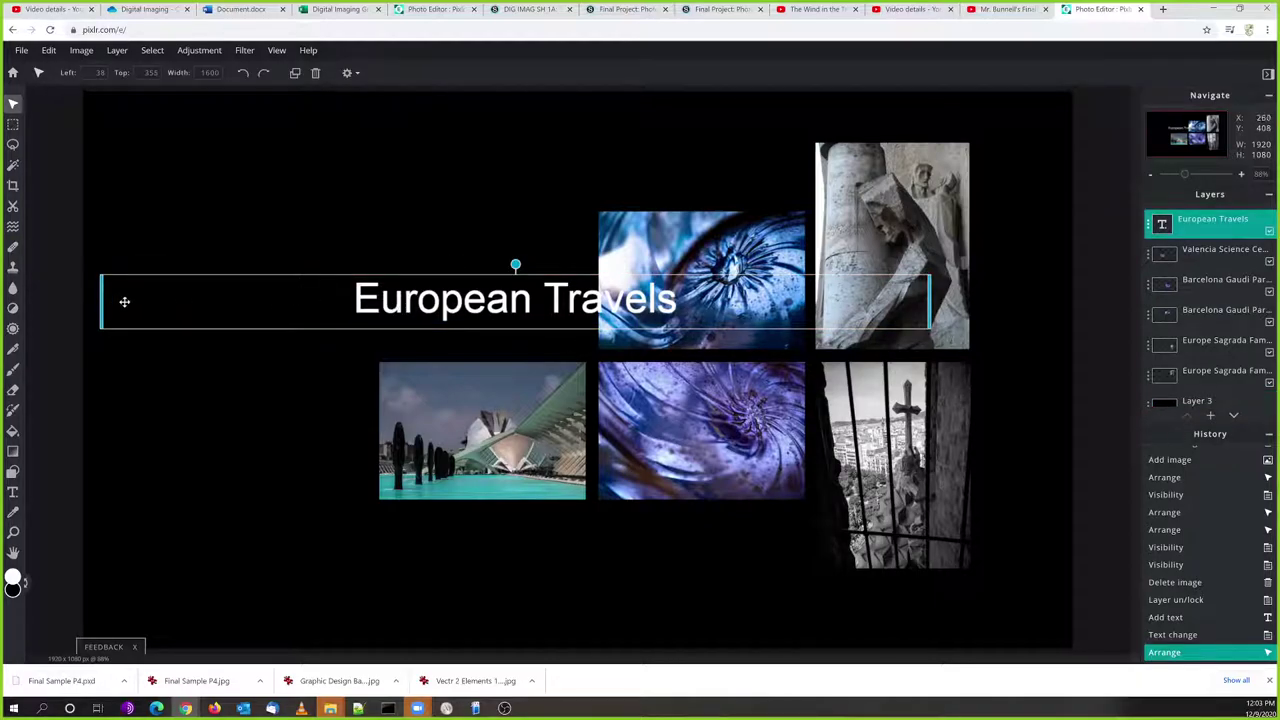
pyautogui.moveTo(101, 302); pyautogui.dragTo(491, 314)
pyautogui.moveTo(692, 305); pyautogui.dragTo(380, 296)
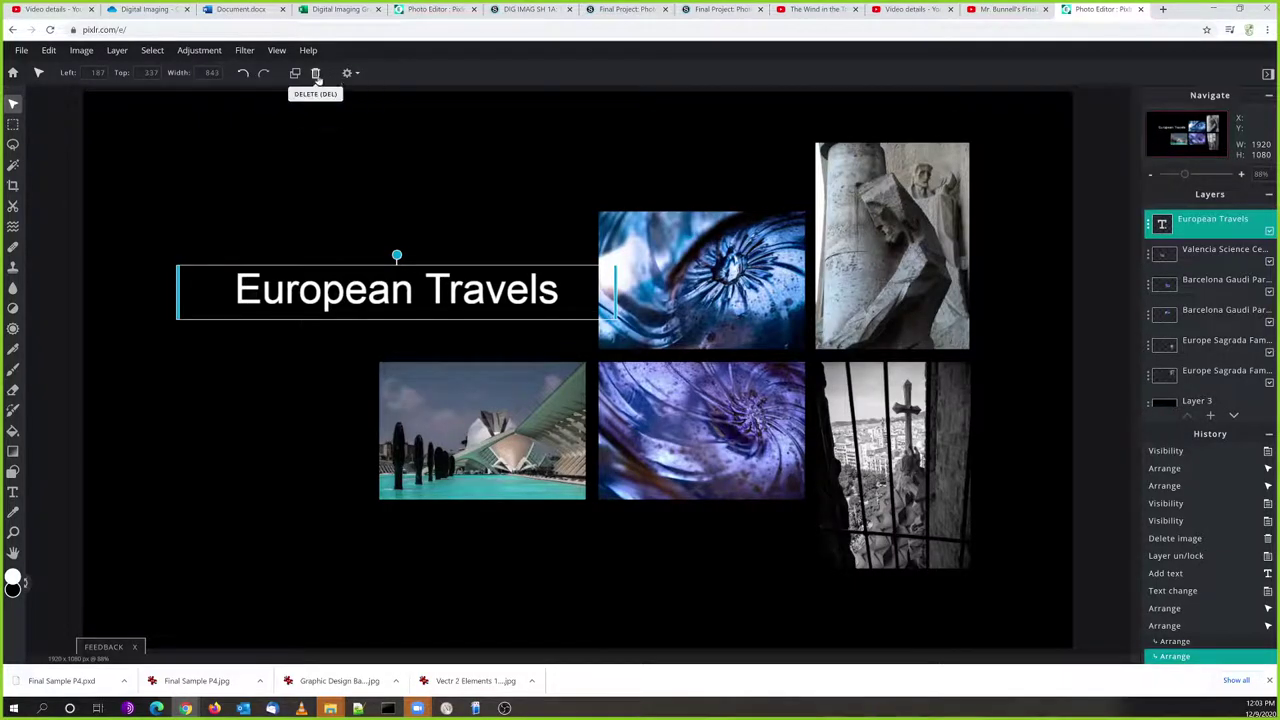
pyautogui.moveTo(364, 292); pyautogui.dragTo(347, 283)
pyautogui.doubleClick(347, 283)
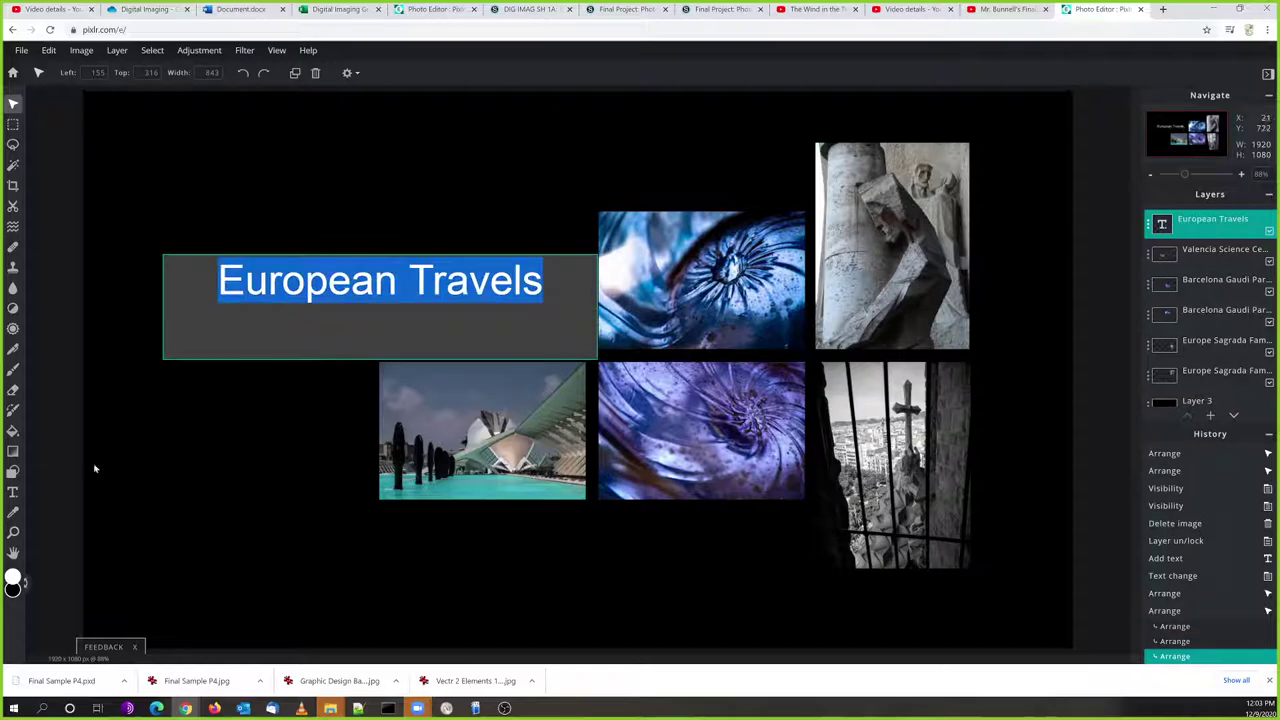
pyautogui.click(250, 213)
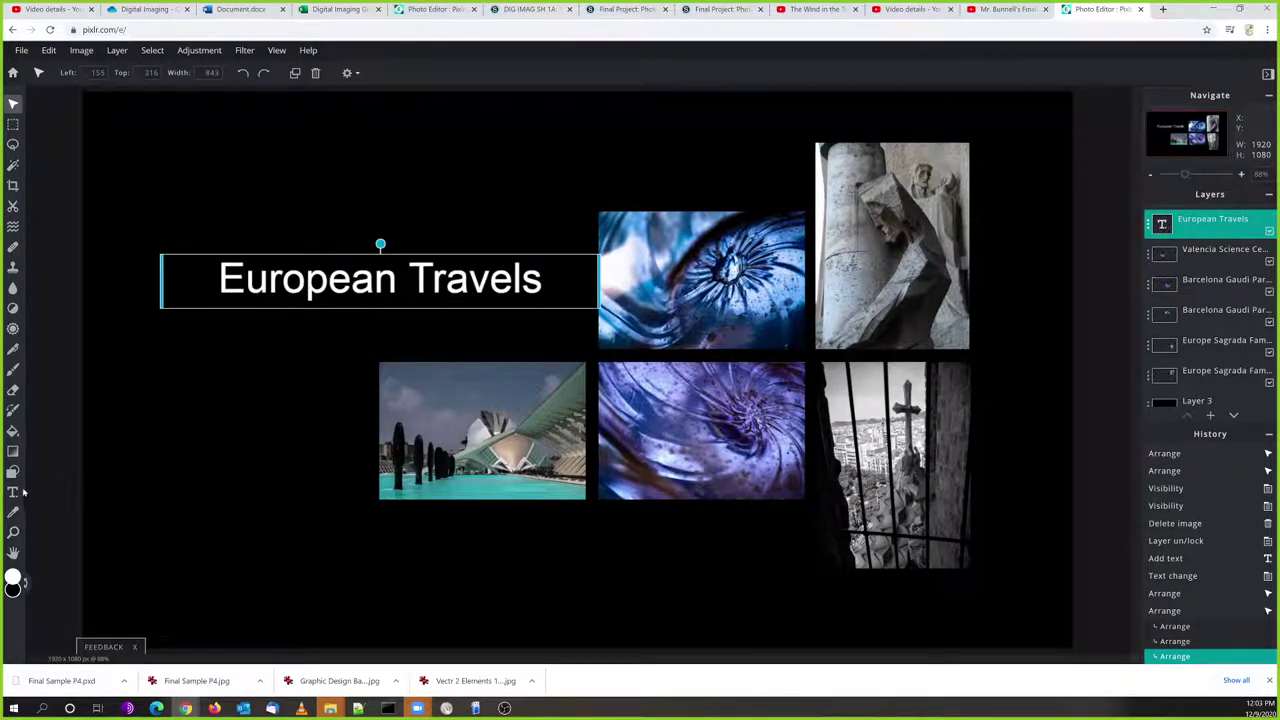
# Try to set the font size of the European Travels text to 100
pyautogui.click(14, 492)
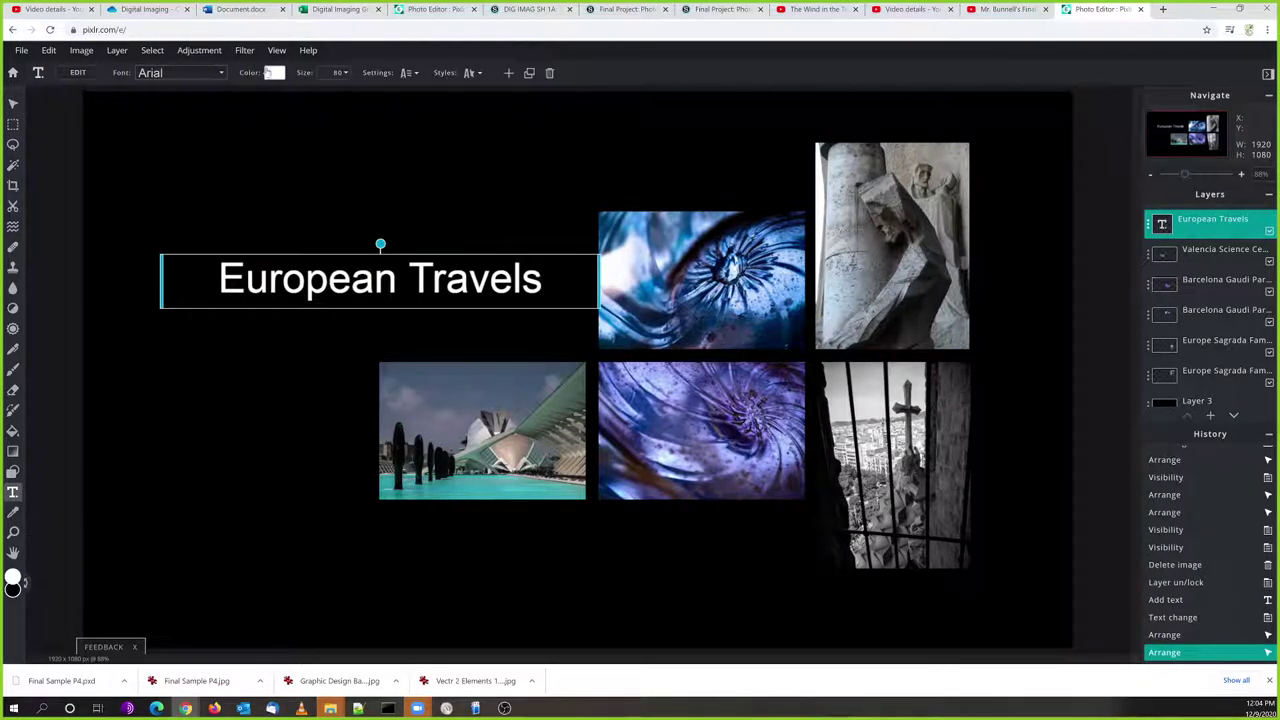
pyautogui.click(333, 73)
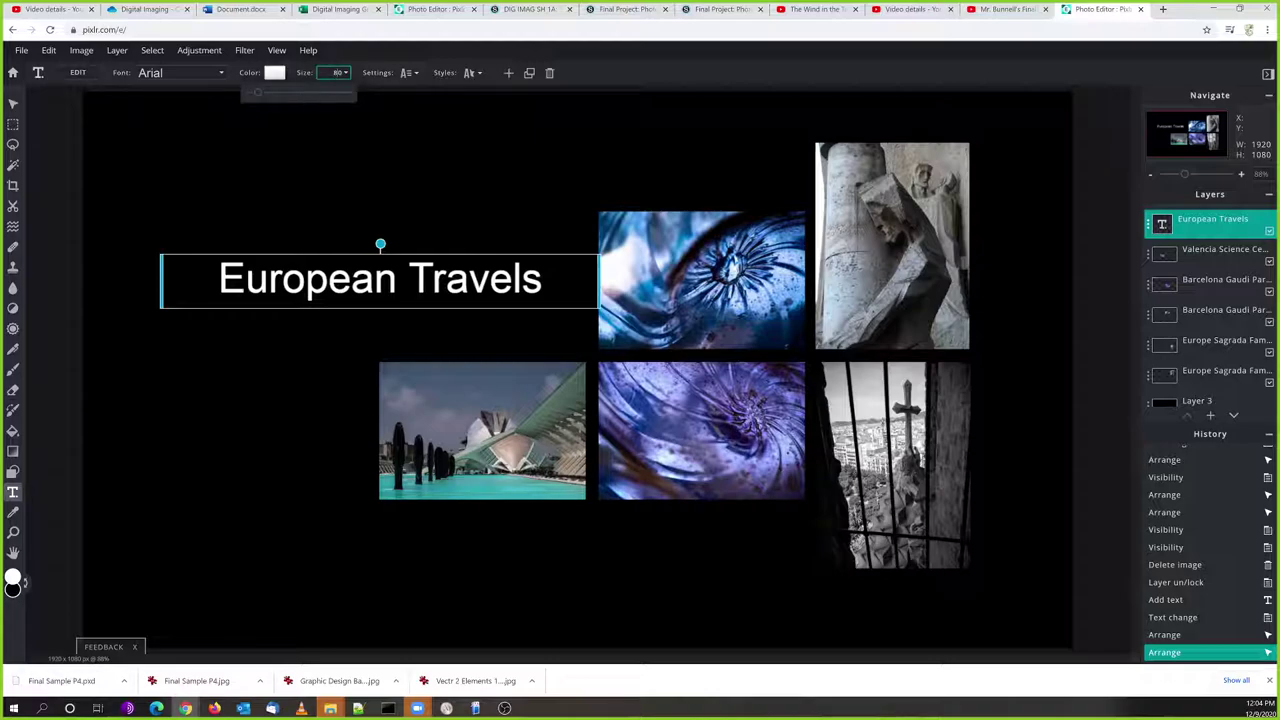
pyautogui.doubleClick(336, 73)
pyautogui.write('100')
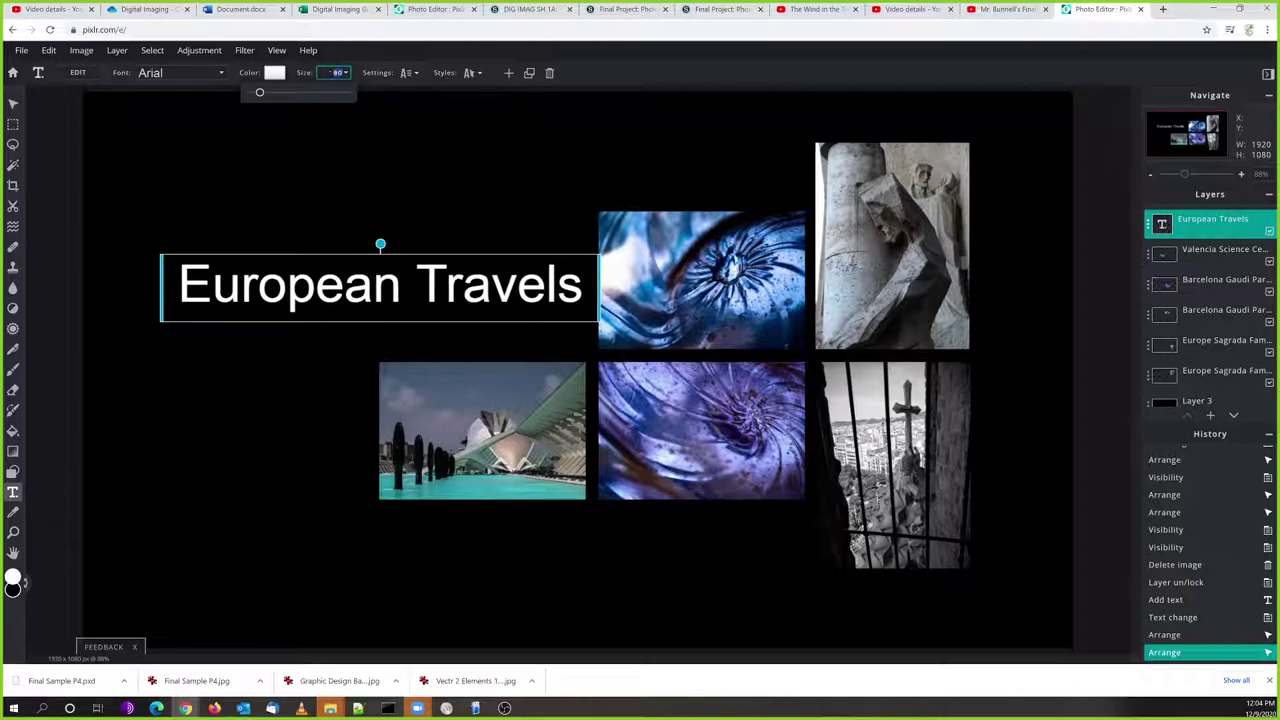
pyautogui.press('Return')
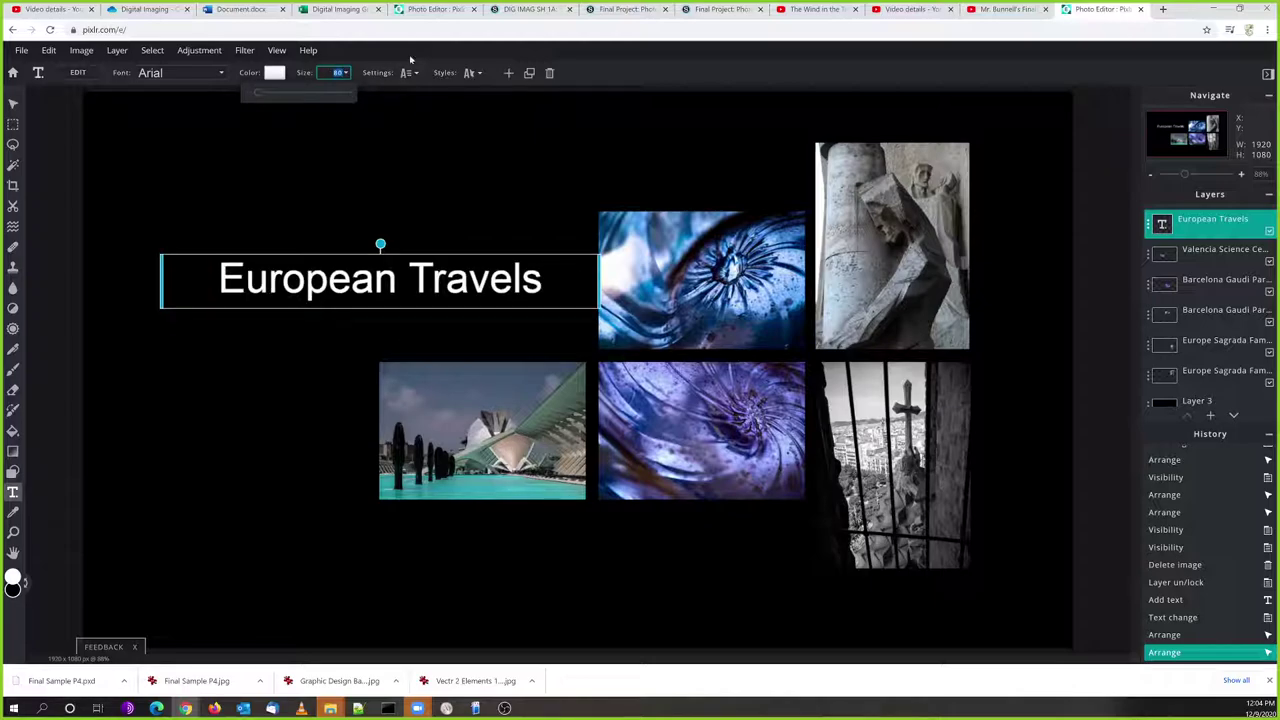
# Right-align the European Travels text and pull the left edge of its box in closer to the words
pyautogui.click(409, 73)
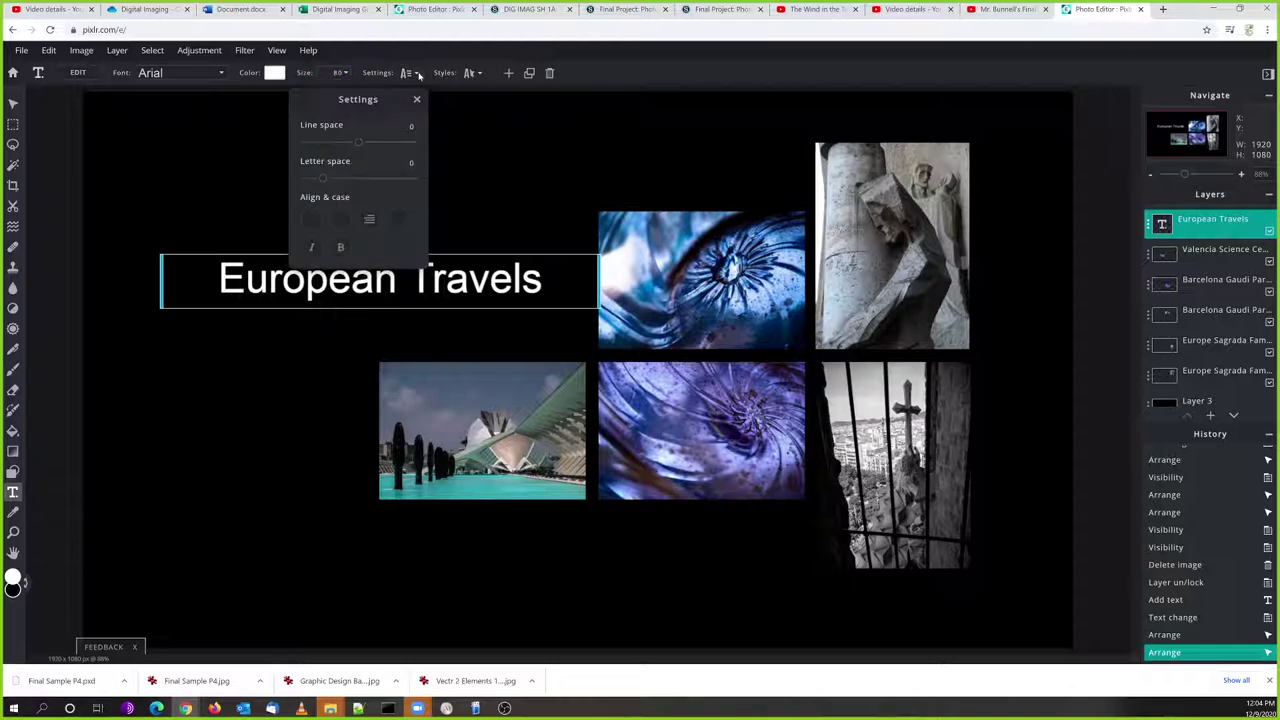
pyautogui.click(369, 219)
pyautogui.click(418, 73)
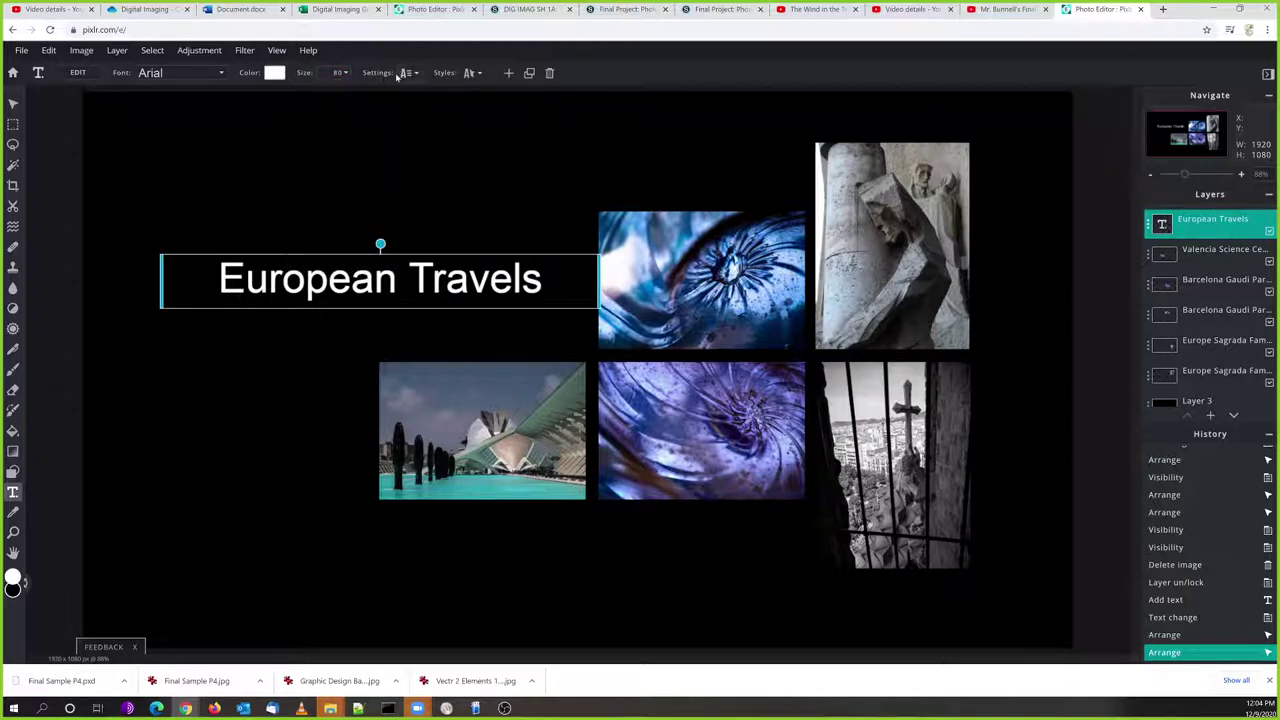
pyautogui.click(416, 73)
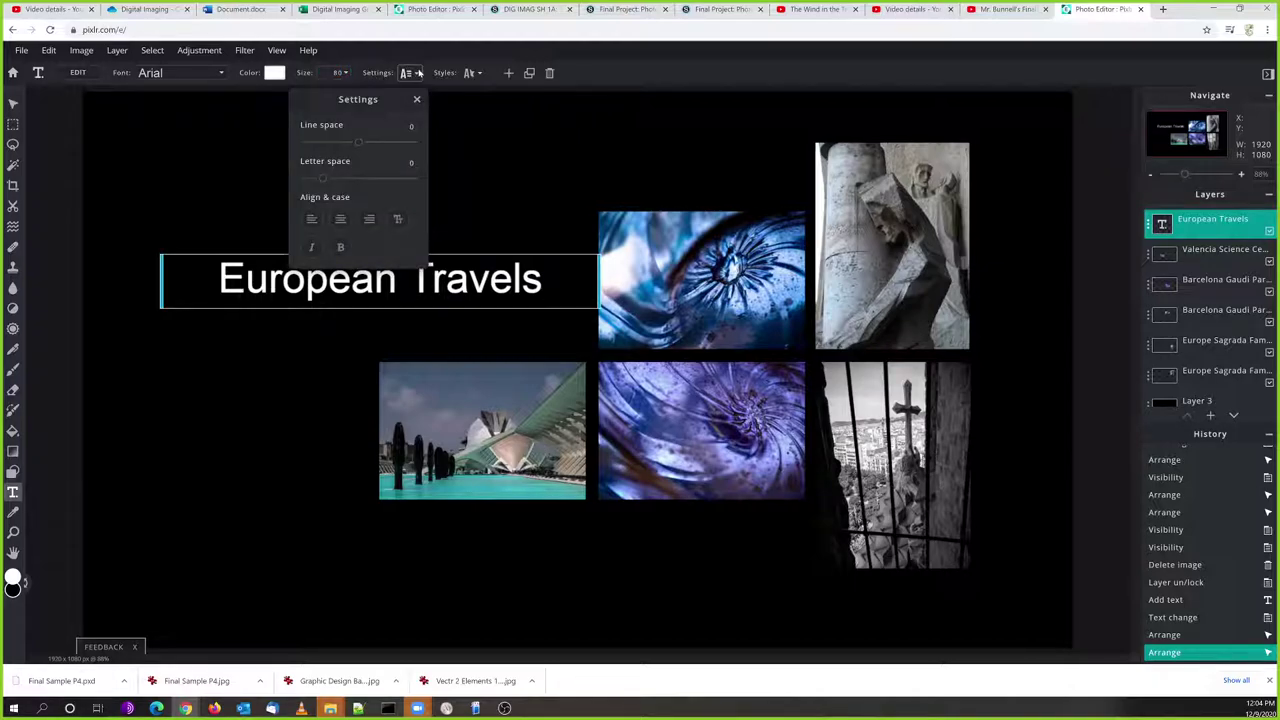
pyautogui.click(369, 220)
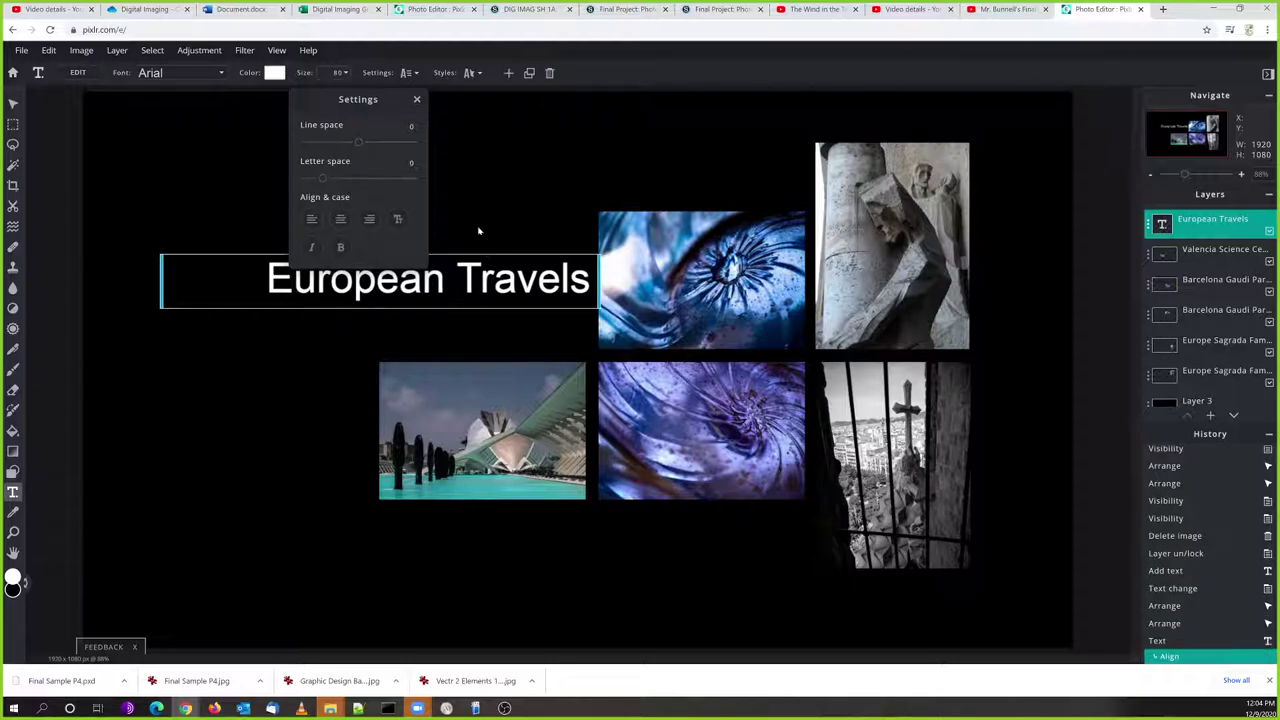
pyautogui.click(490, 178)
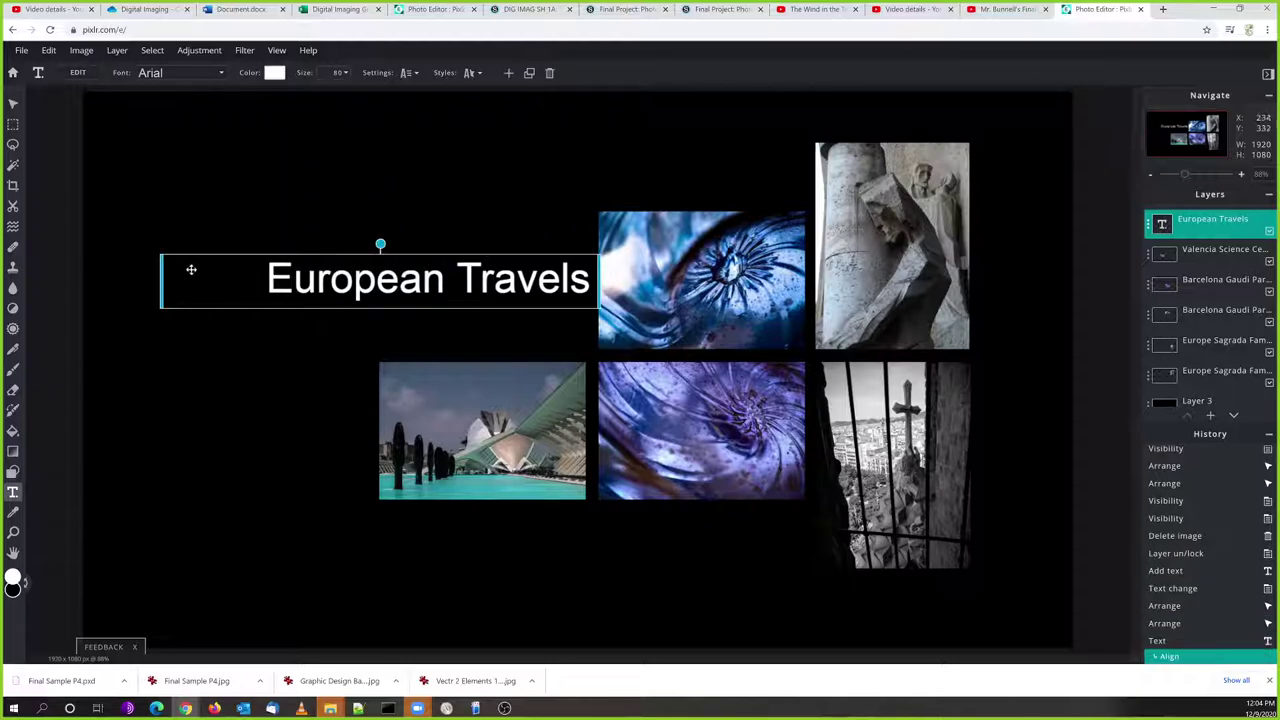
pyautogui.moveTo(163, 284); pyautogui.dragTo(230, 289)
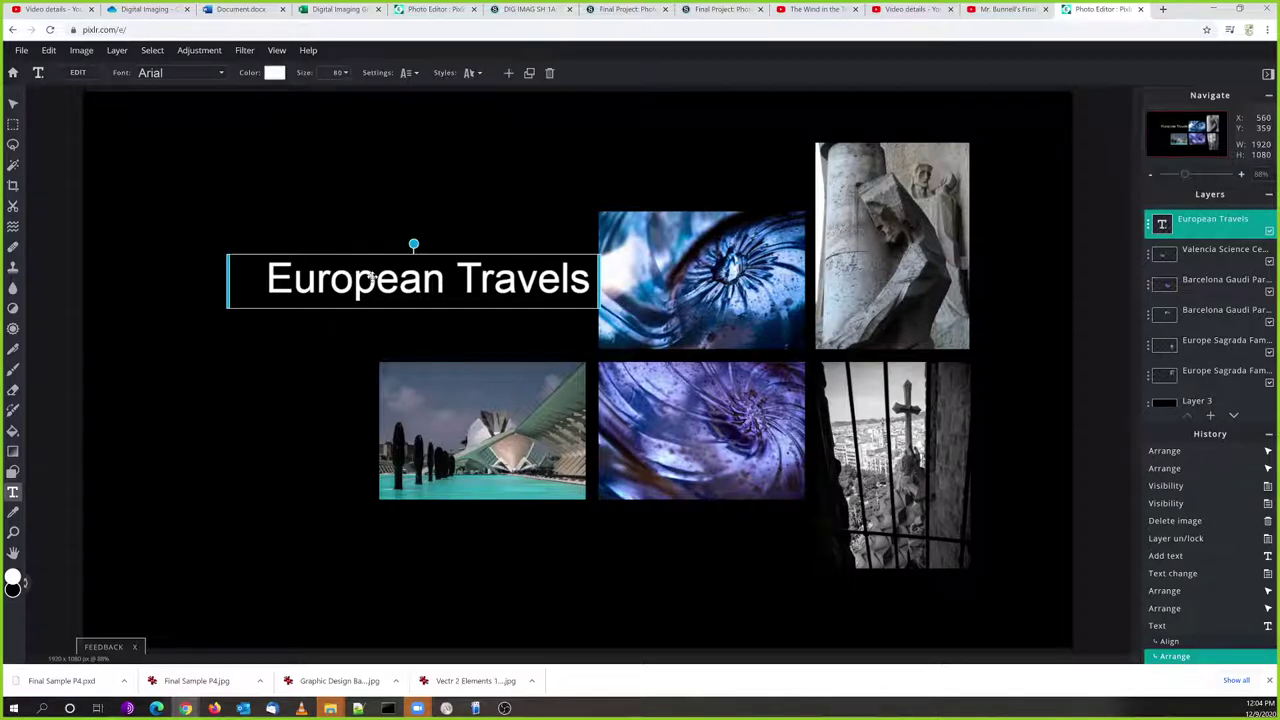
# Change the European Travels font to Mountain and move the title down to just above the Valencia photo
pyautogui.click(184, 76)
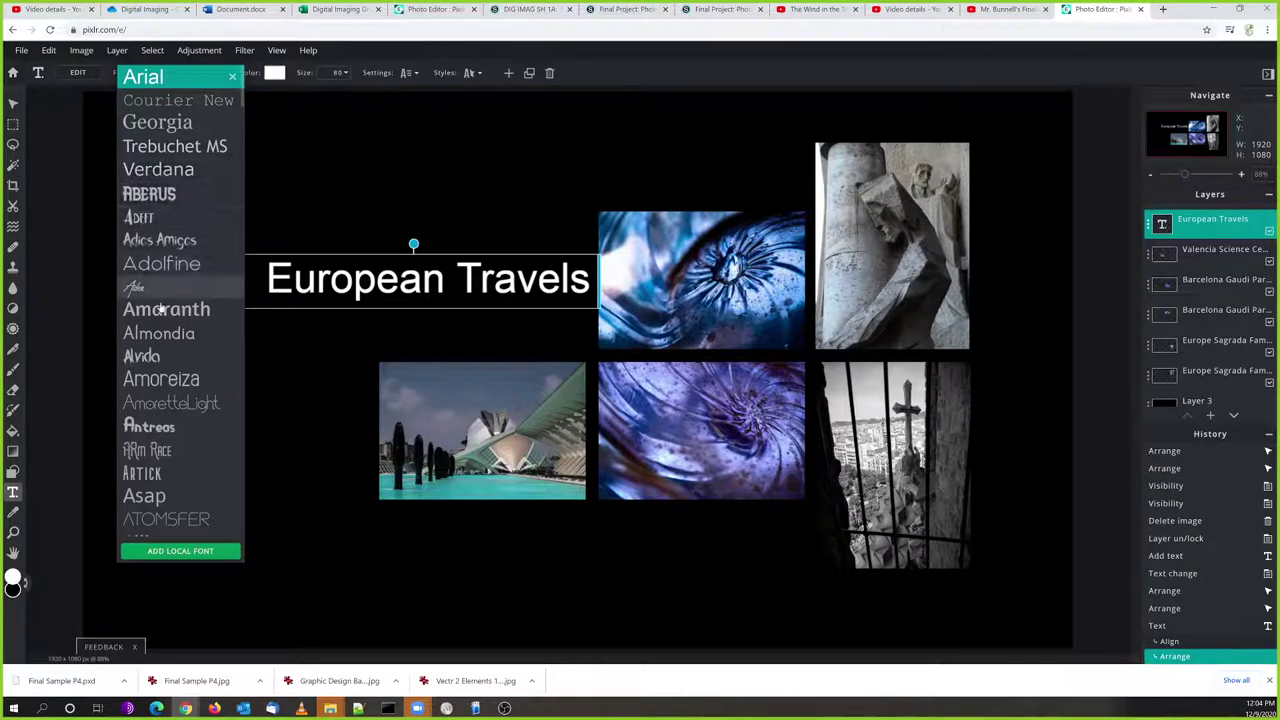
pyautogui.scroll(-5, 178, 250)
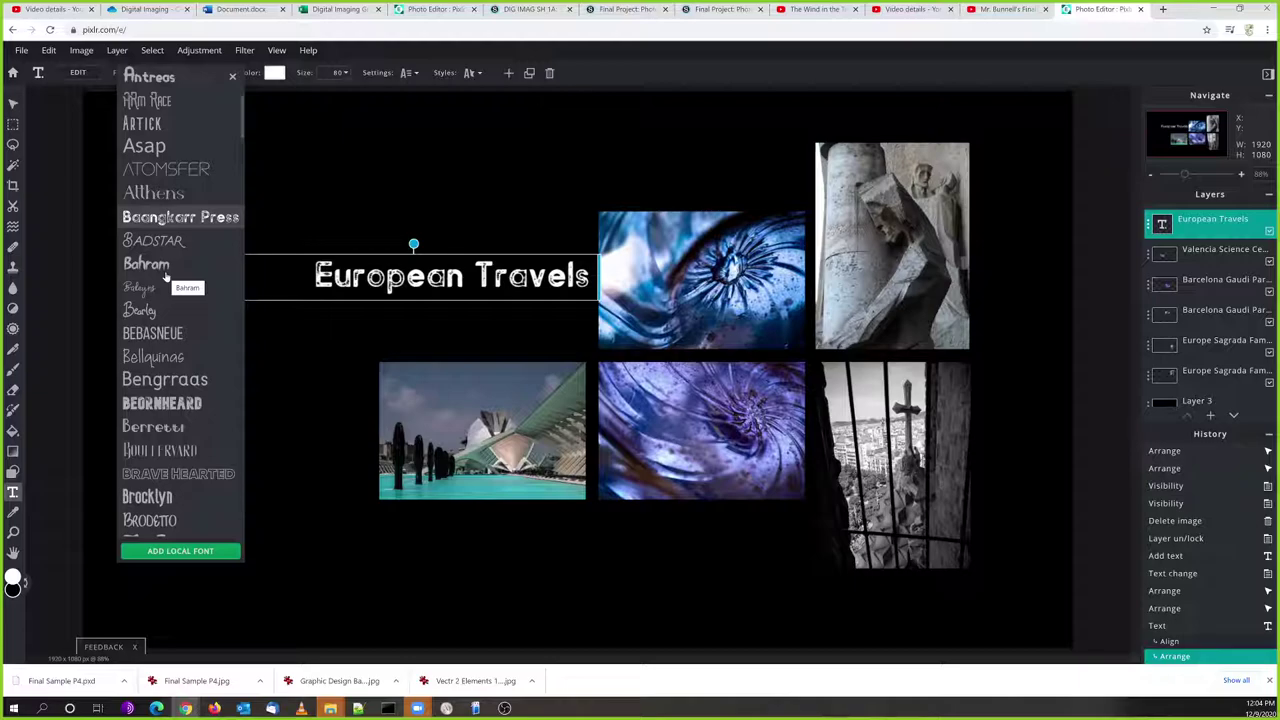
pyautogui.scroll(-10, 166, 276)
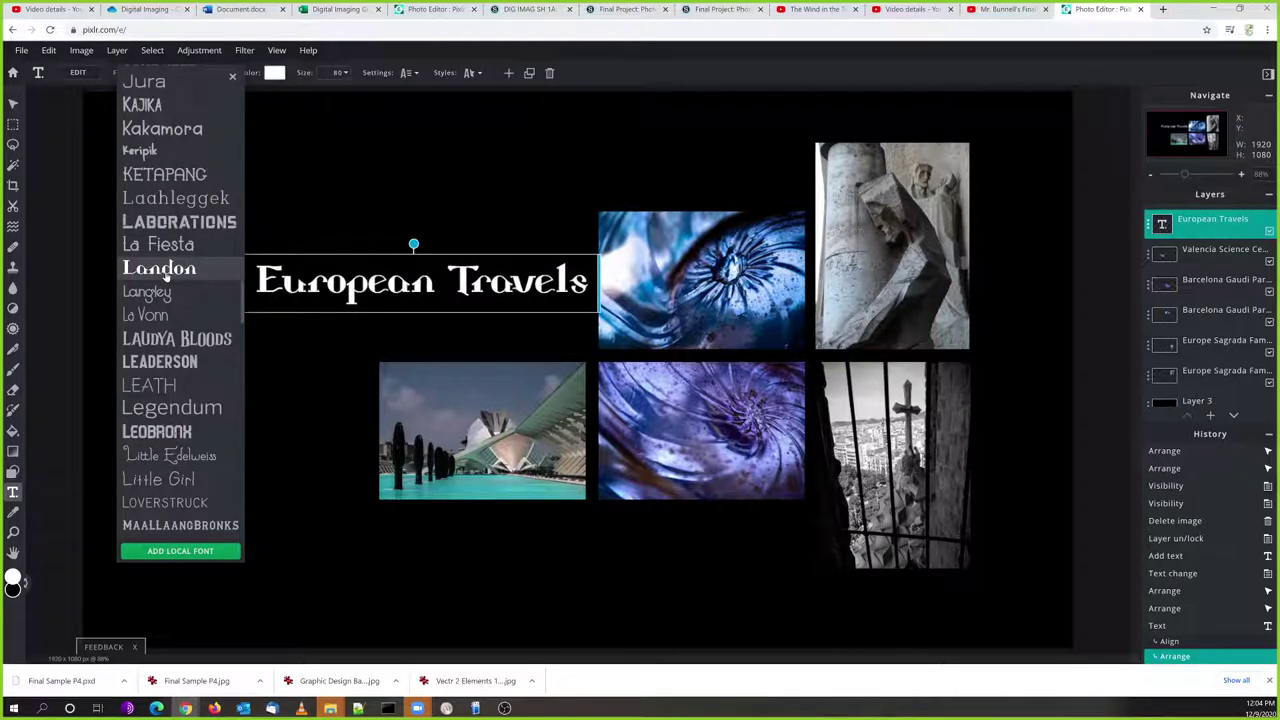
pyautogui.scroll(-5, 155, 430)
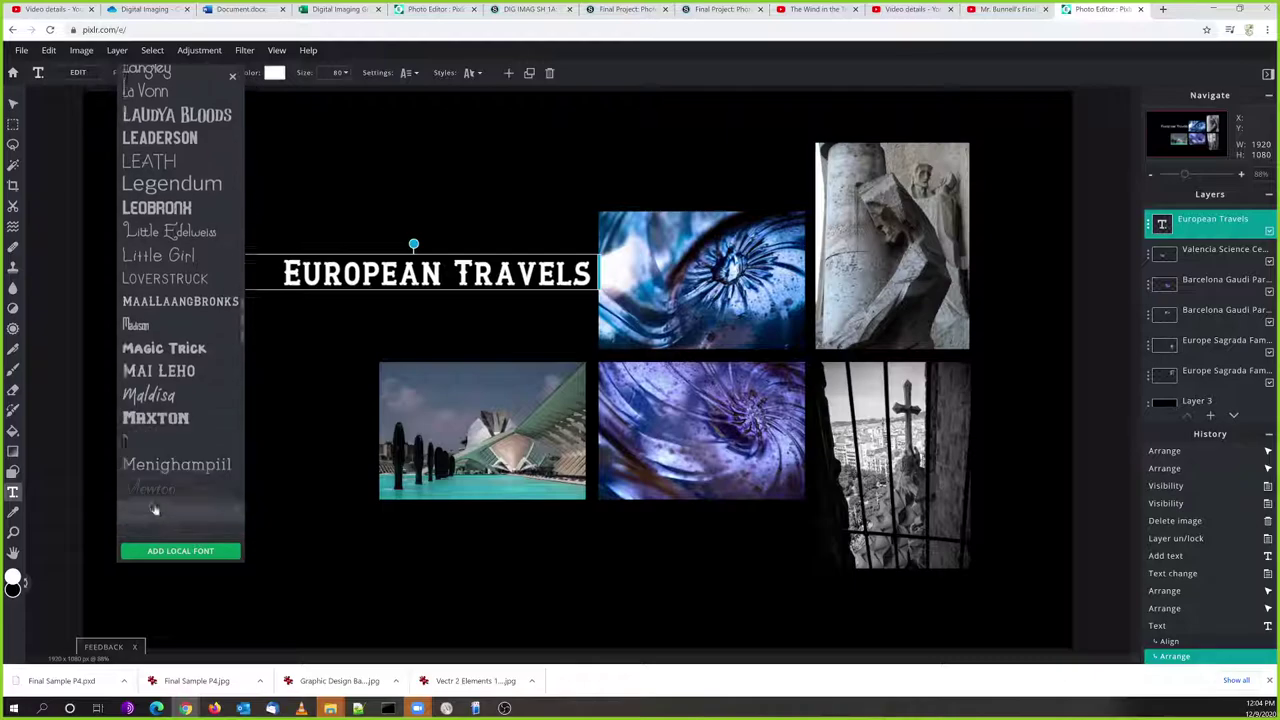
pyautogui.scroll(-4, 155, 430)
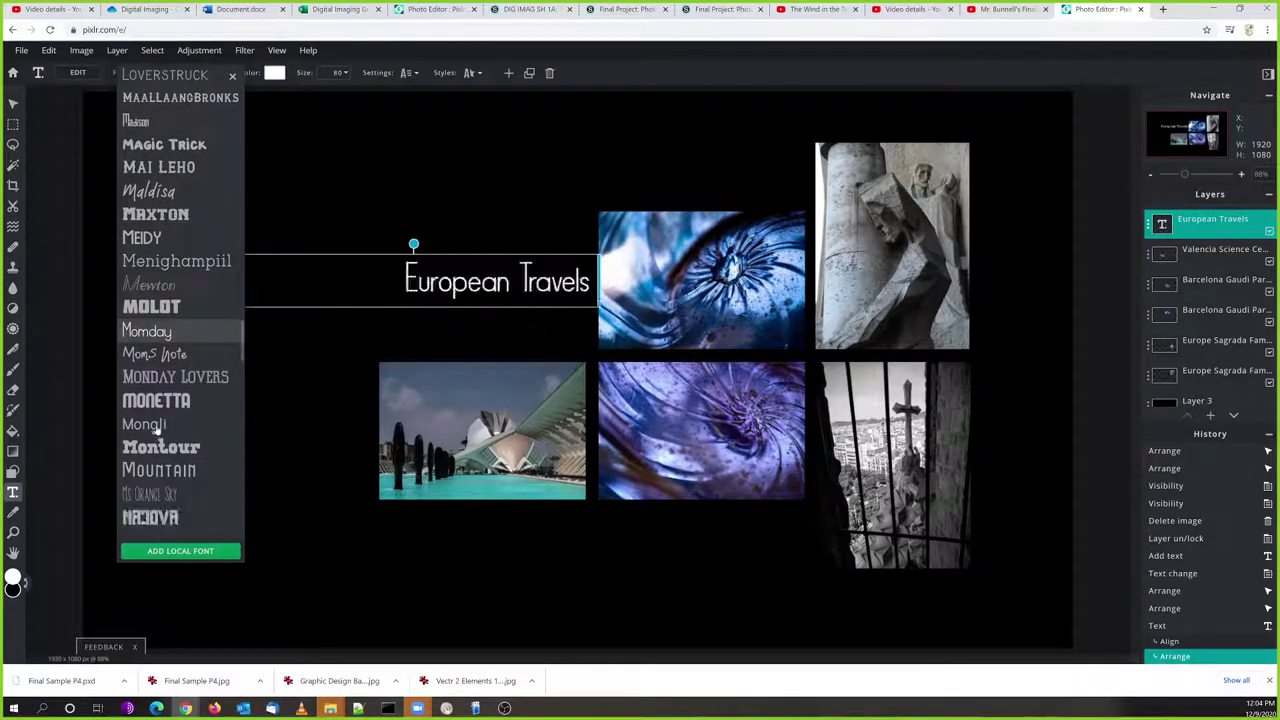
pyautogui.scroll(-2, 163, 424)
pyautogui.click(190, 394)
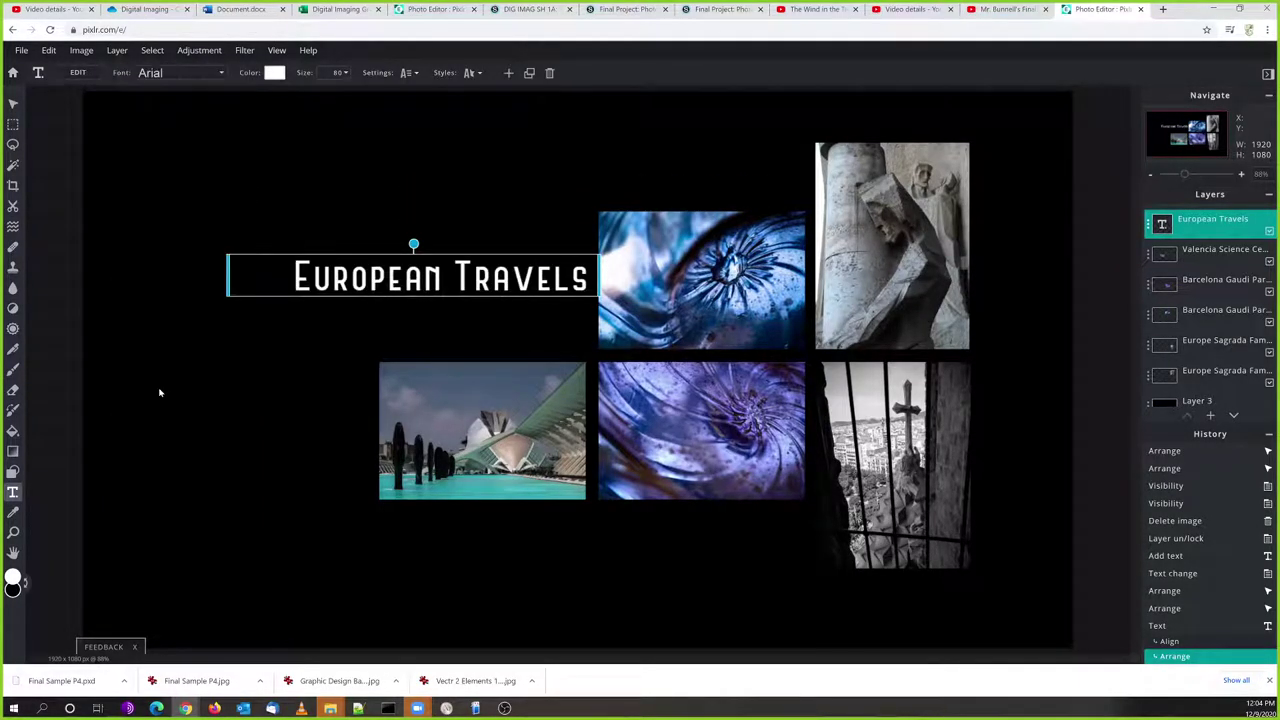
pyautogui.moveTo(477, 279); pyautogui.dragTo(480, 337)
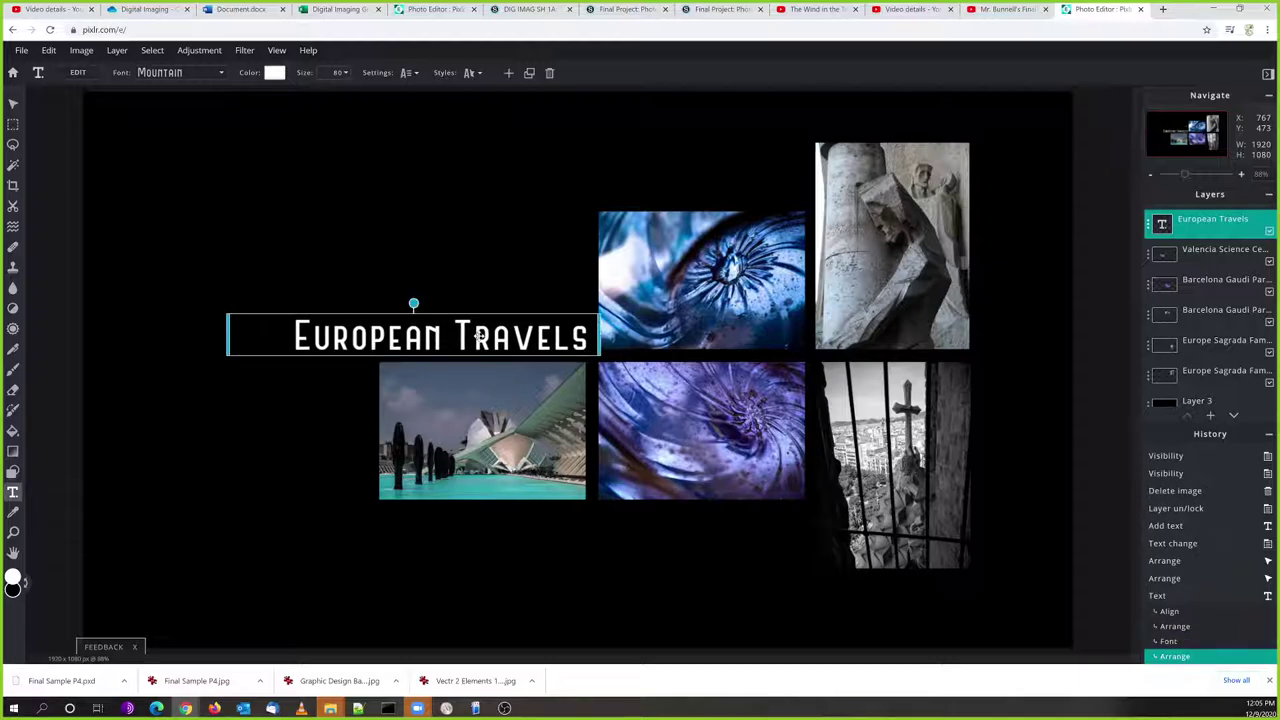
# Try to align the European Travels text with the blue photo's upper edge by setting its top position to 233
pyautogui.click(13, 103)
pyautogui.click(630, 302)
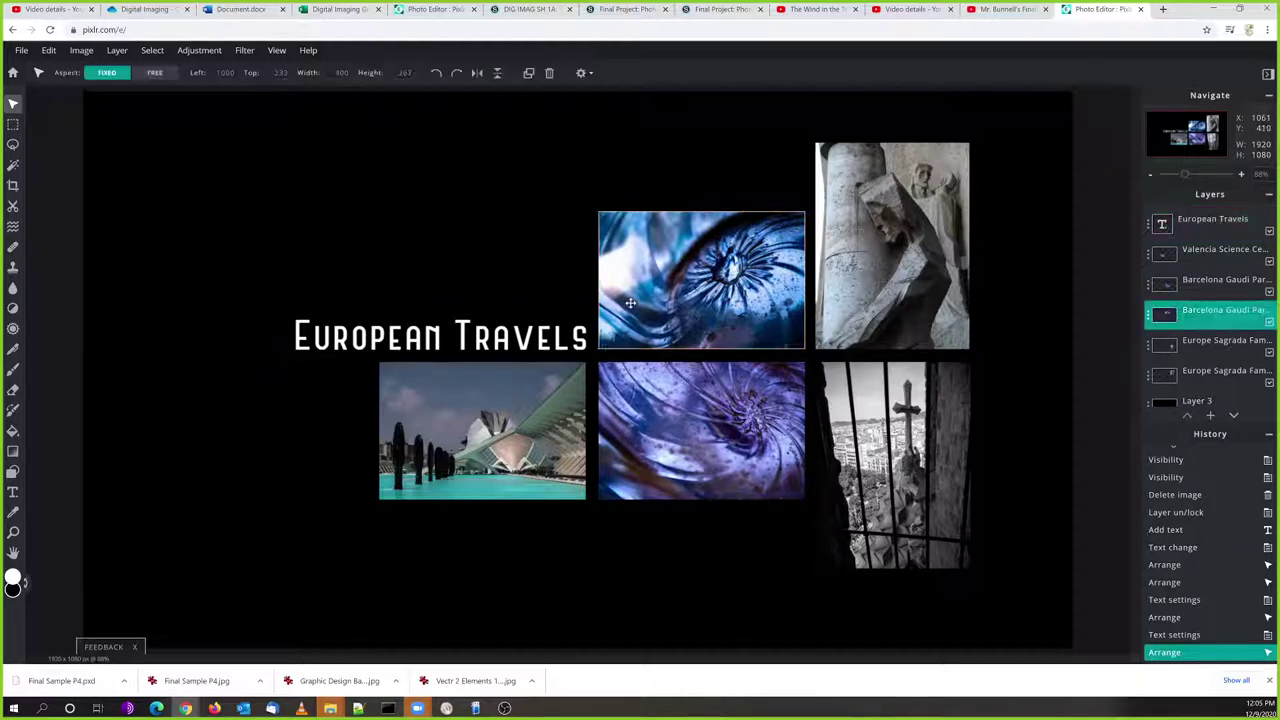
pyautogui.click(493, 340)
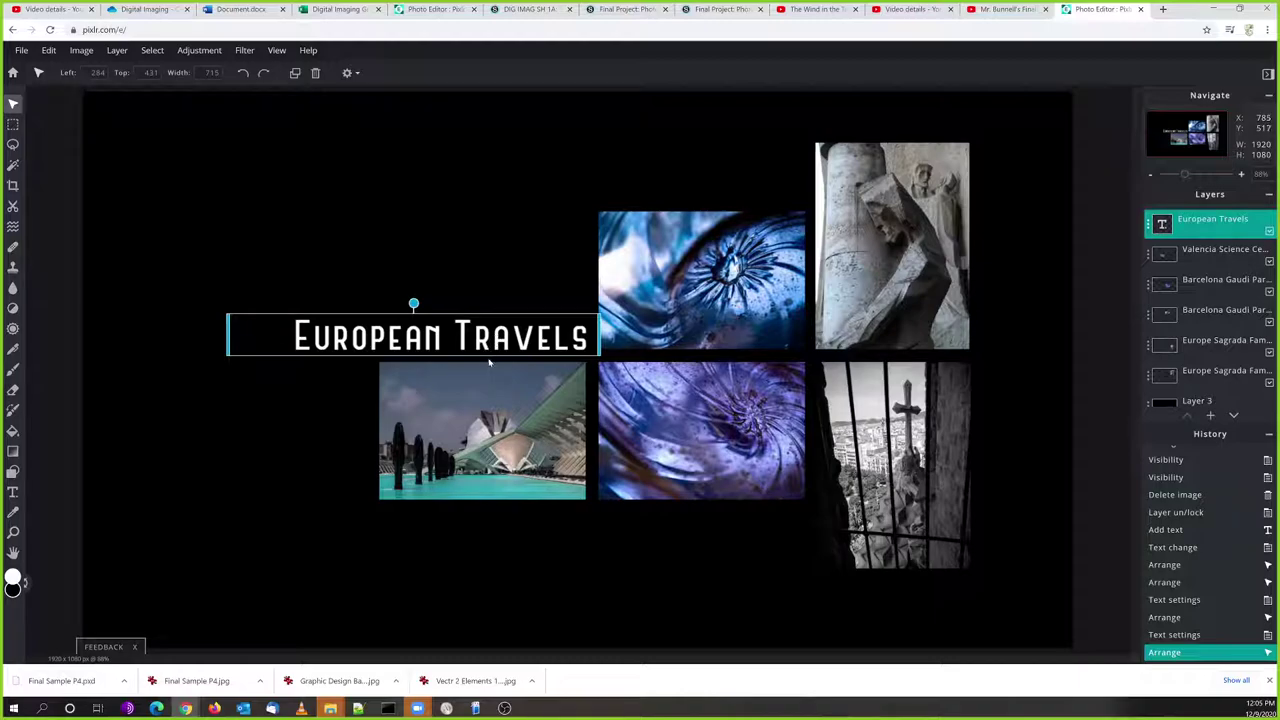
pyautogui.click(657, 281)
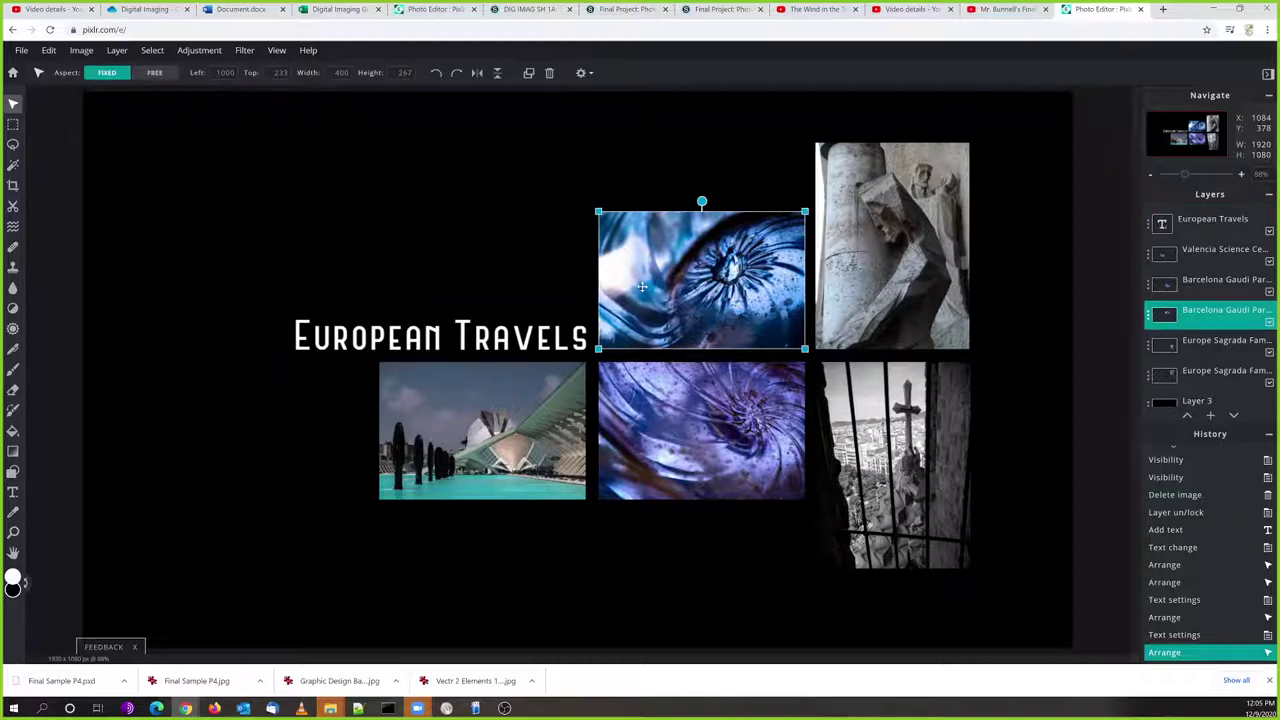
pyautogui.click(280, 72)
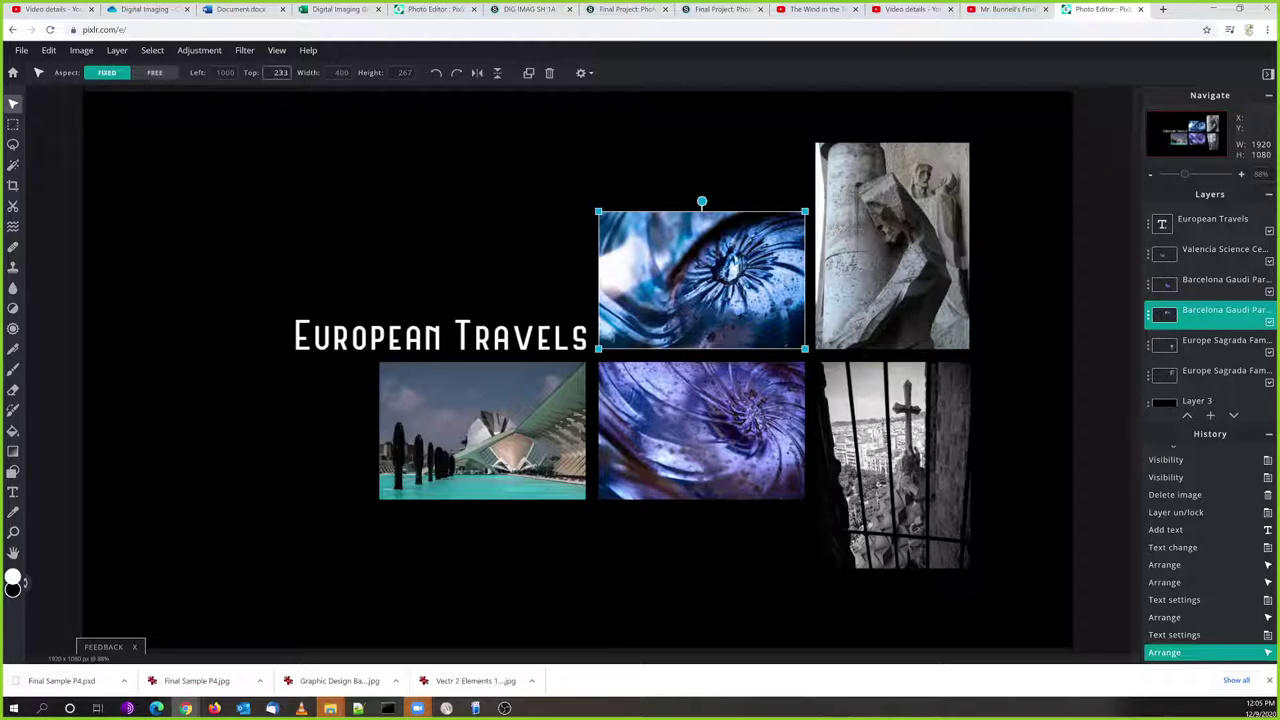
pyautogui.click(466, 317)
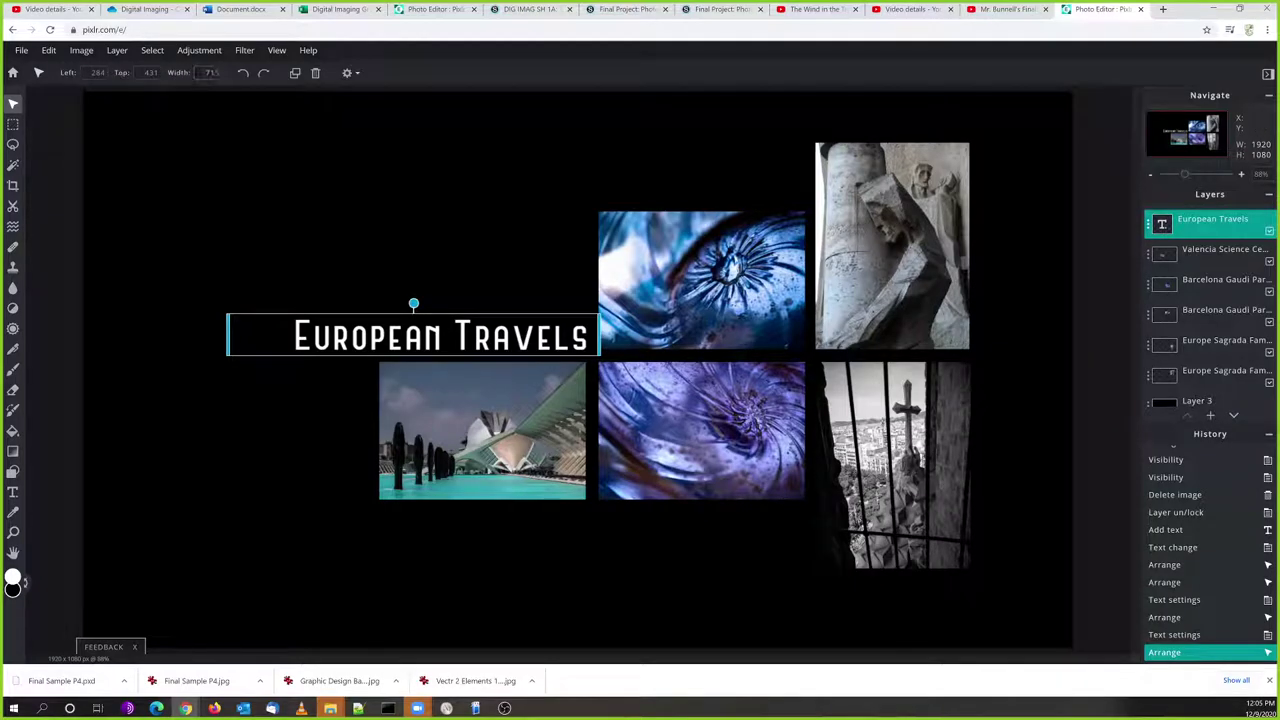
pyautogui.click(149, 72)
pyautogui.write('233')
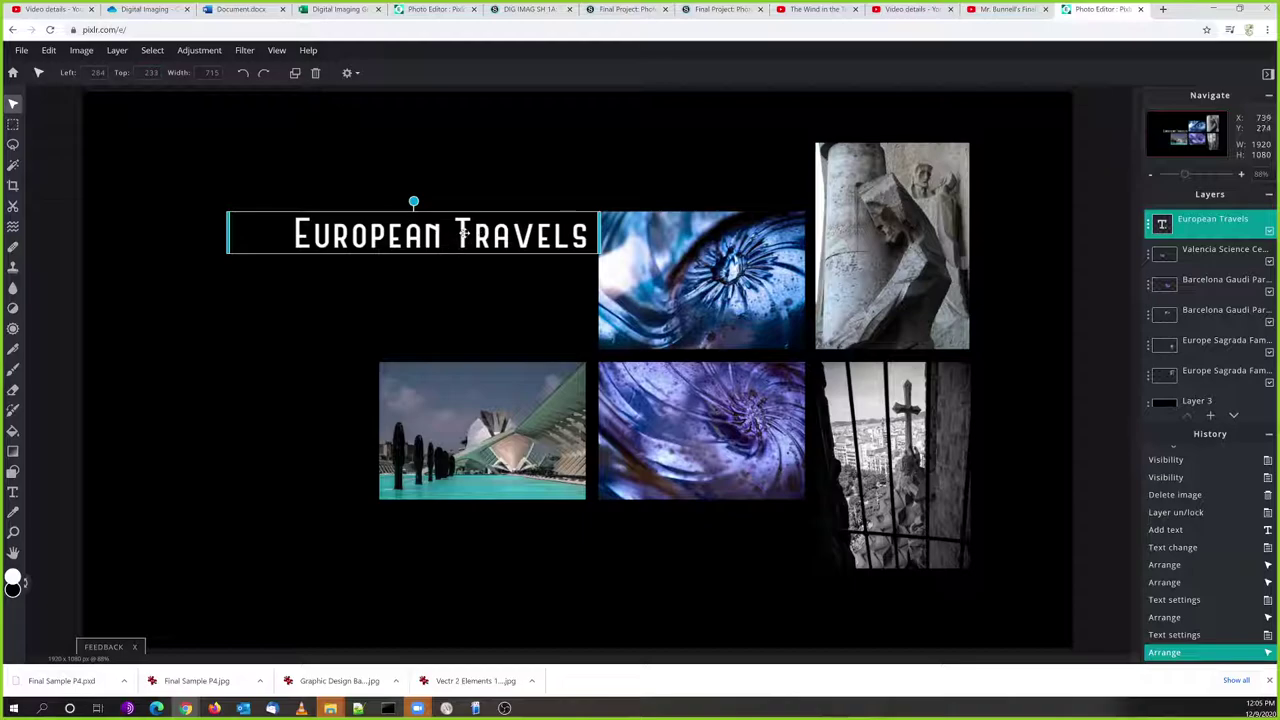
# Move the European Travels text down to about top 430 and nudge it so its letters line up with the blue photo's lower edge
pyautogui.moveTo(458, 236); pyautogui.dragTo(463, 336)
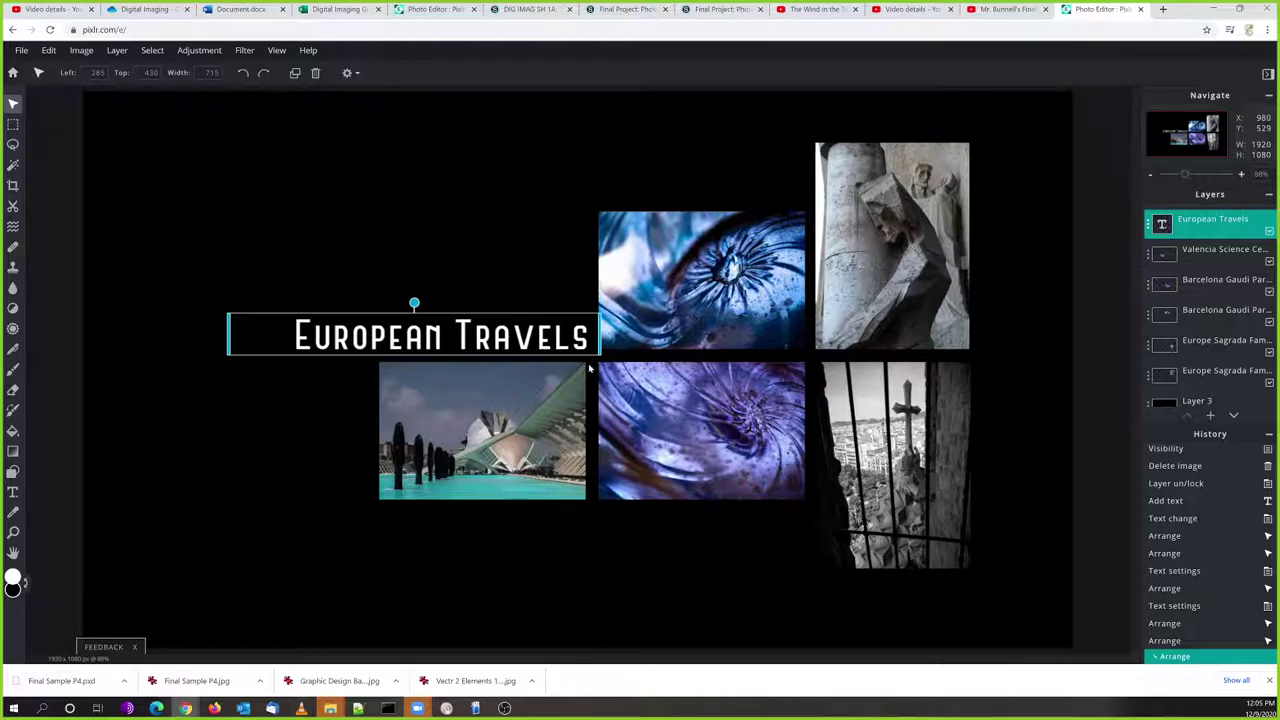
pyautogui.scroll(5, 589, 368)
pyautogui.scroll(2, 589, 368)
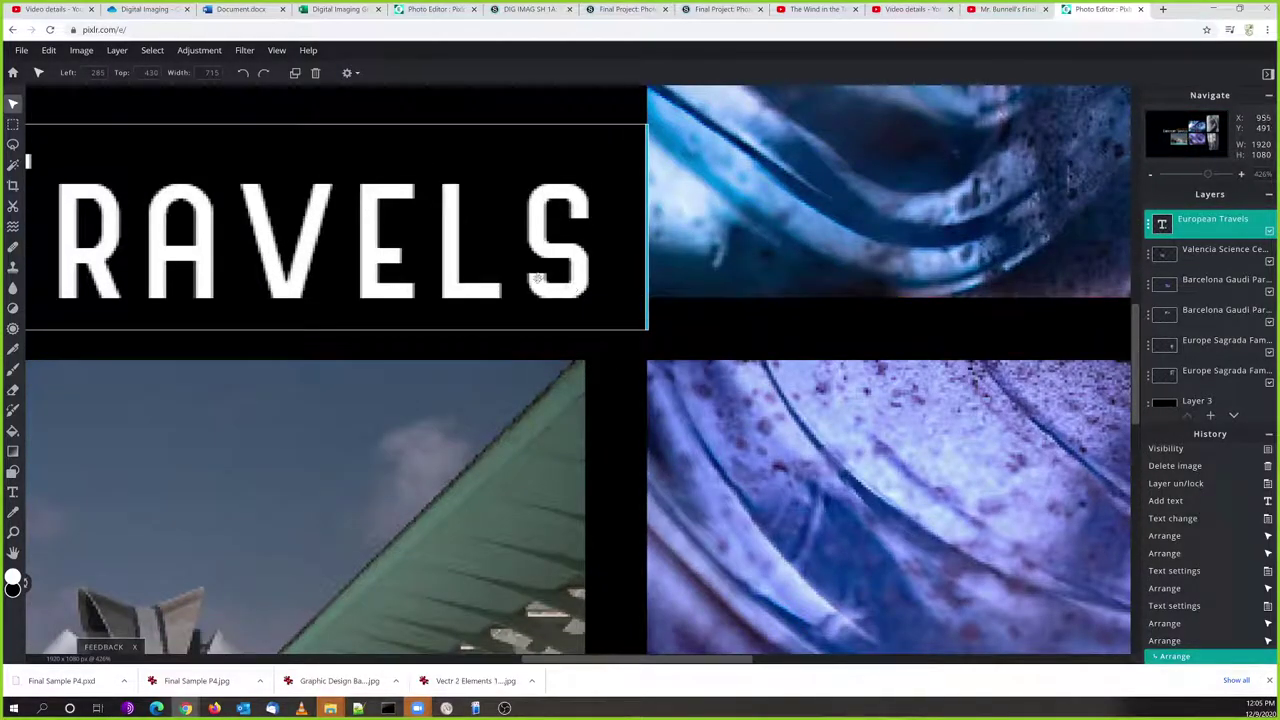
pyautogui.press('Up')
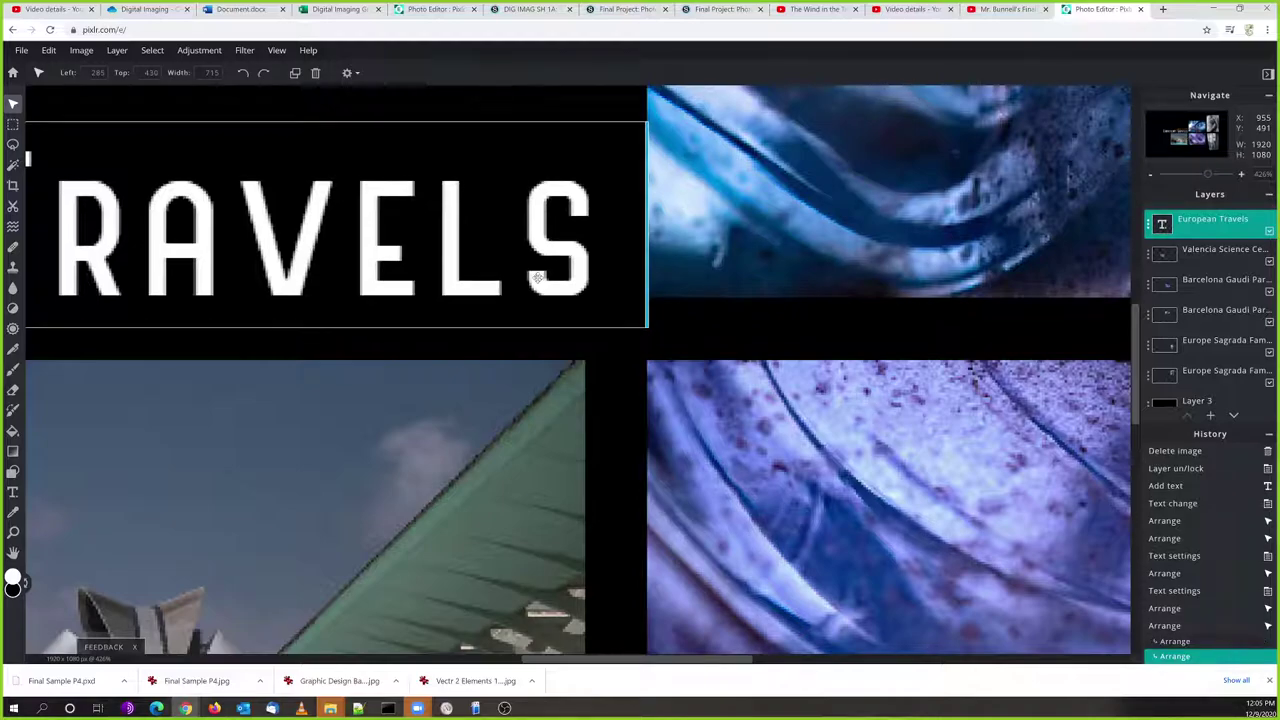
pyautogui.press('Left')
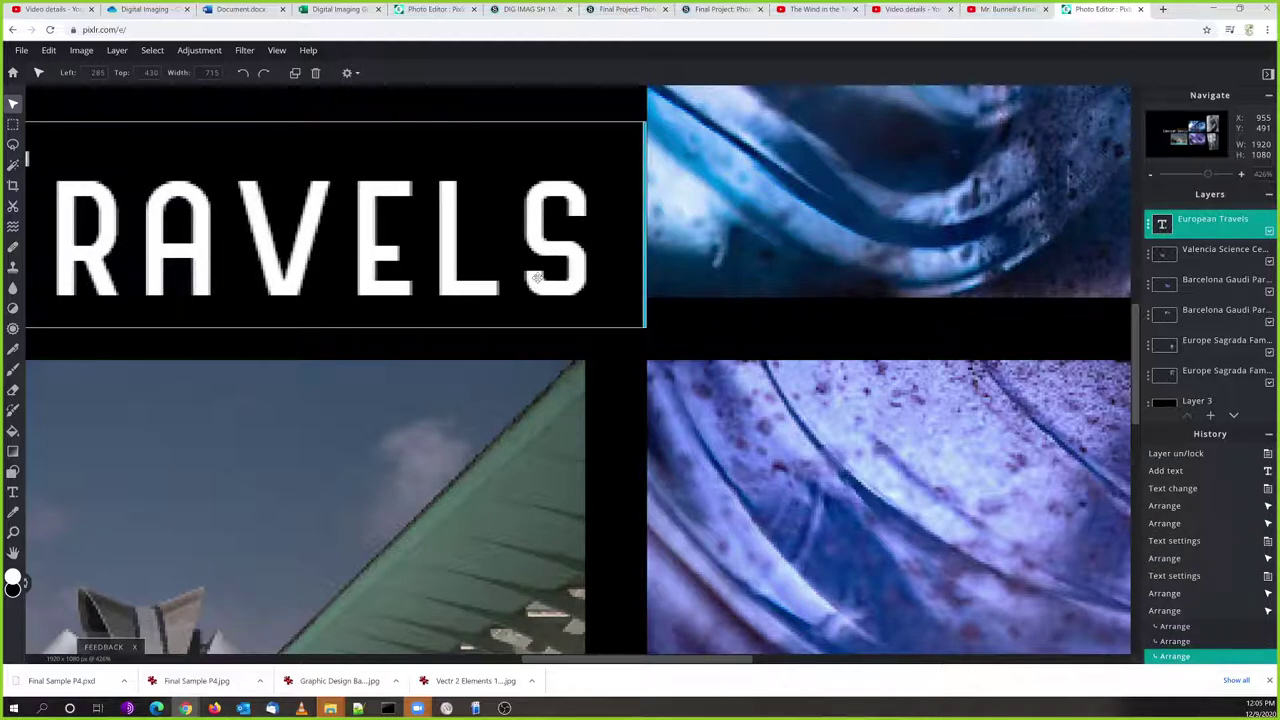
pyautogui.press('Down')
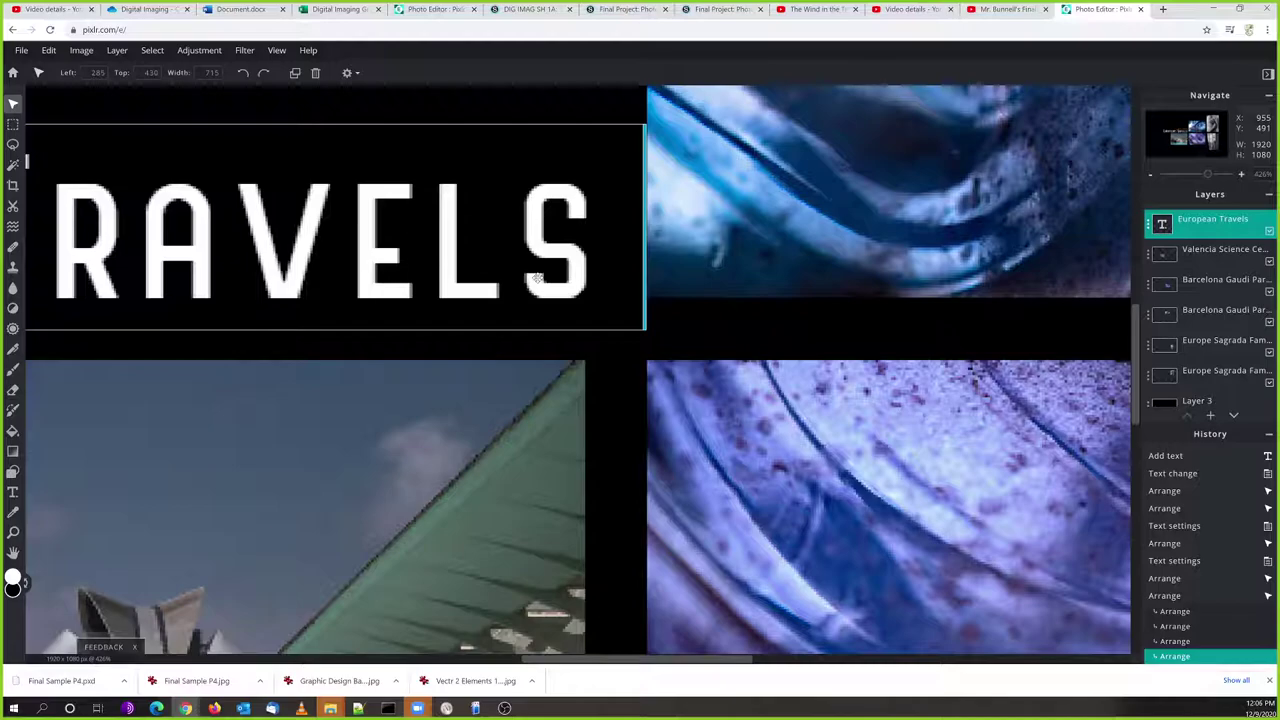
pyautogui.click(694, 336)
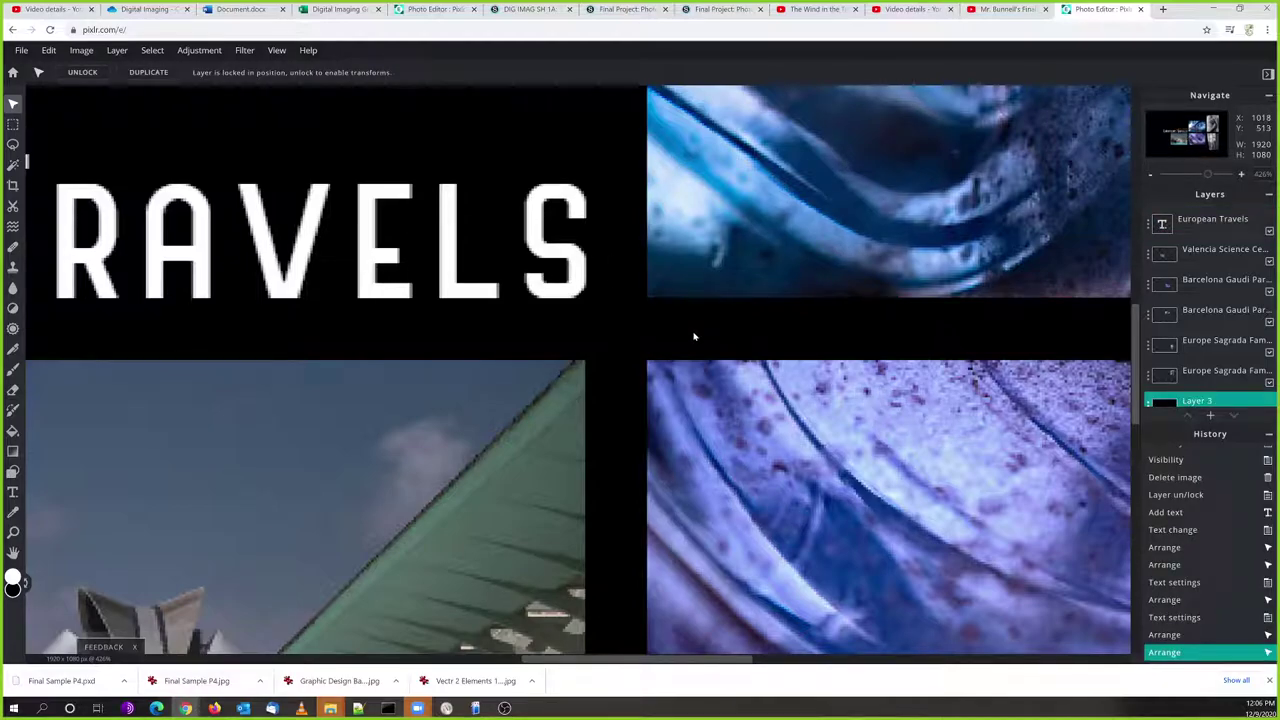
# Draw a trial rectangle outline across the gap between the title and the photos, and undo it
pyautogui.click(13, 474)
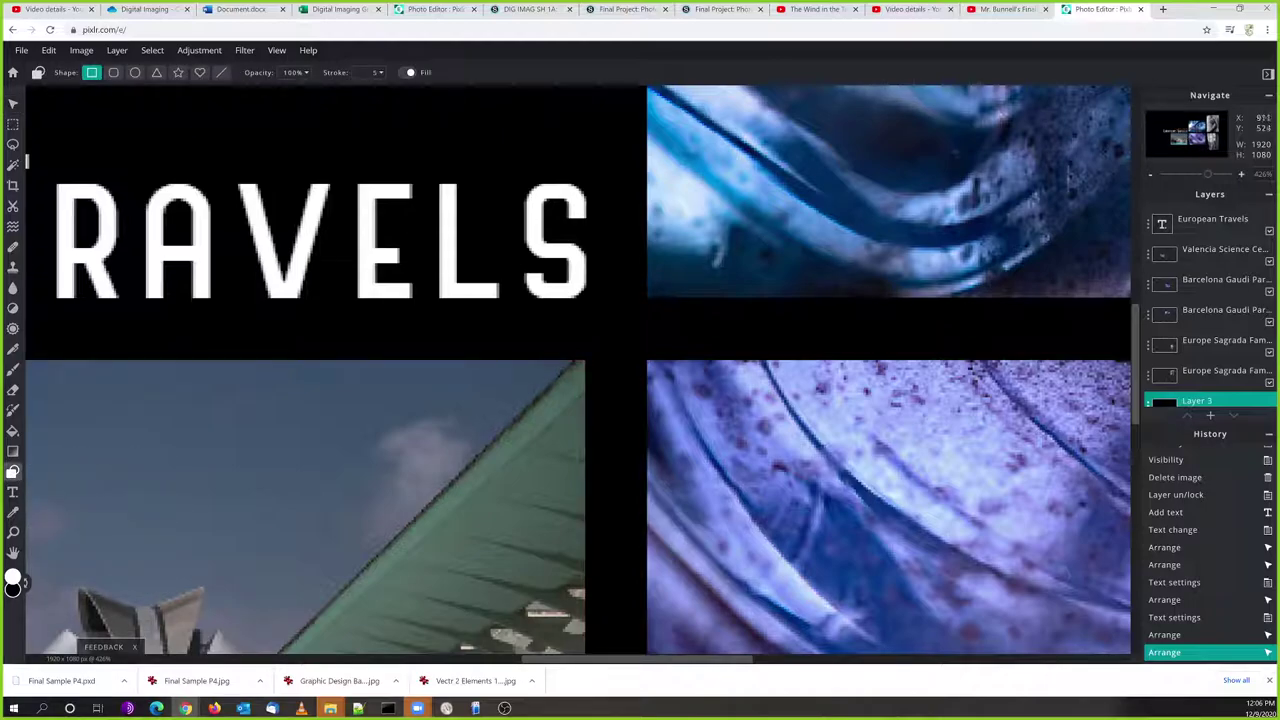
pyautogui.moveTo(737, 361); pyautogui.dragTo(513, 307)
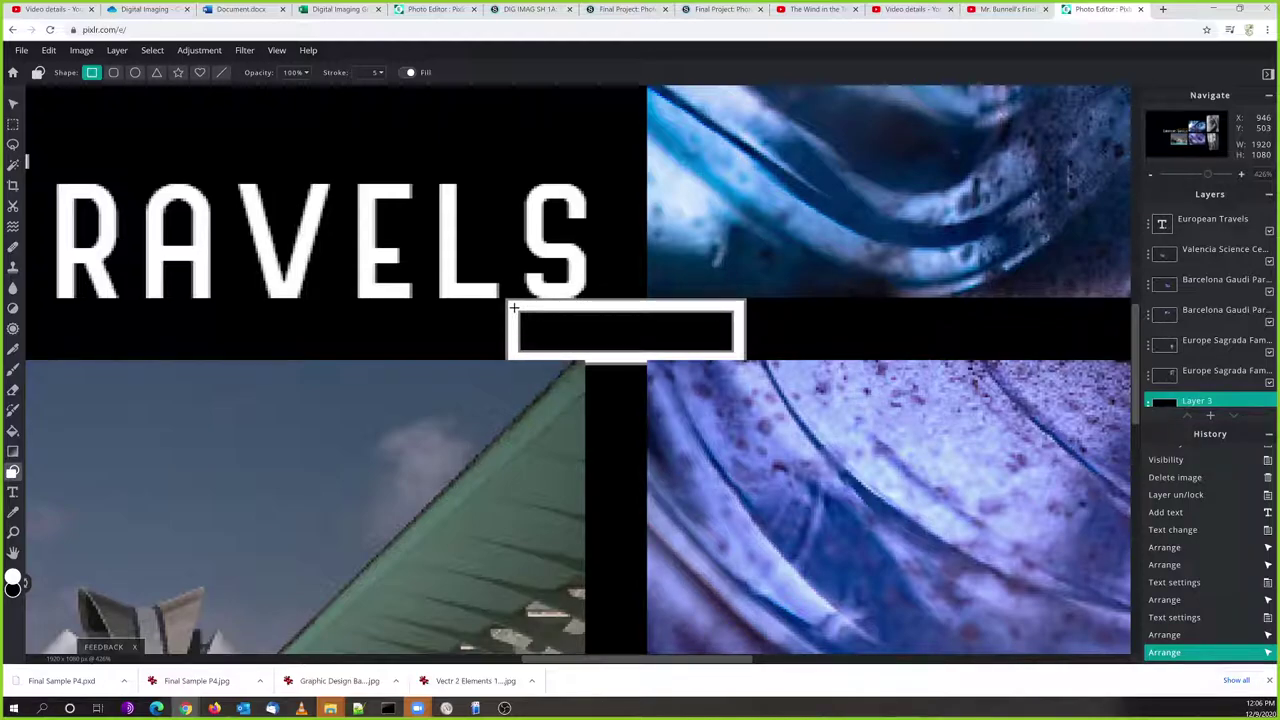
pyautogui.moveTo(513, 307); pyautogui.dragTo(513, 307)
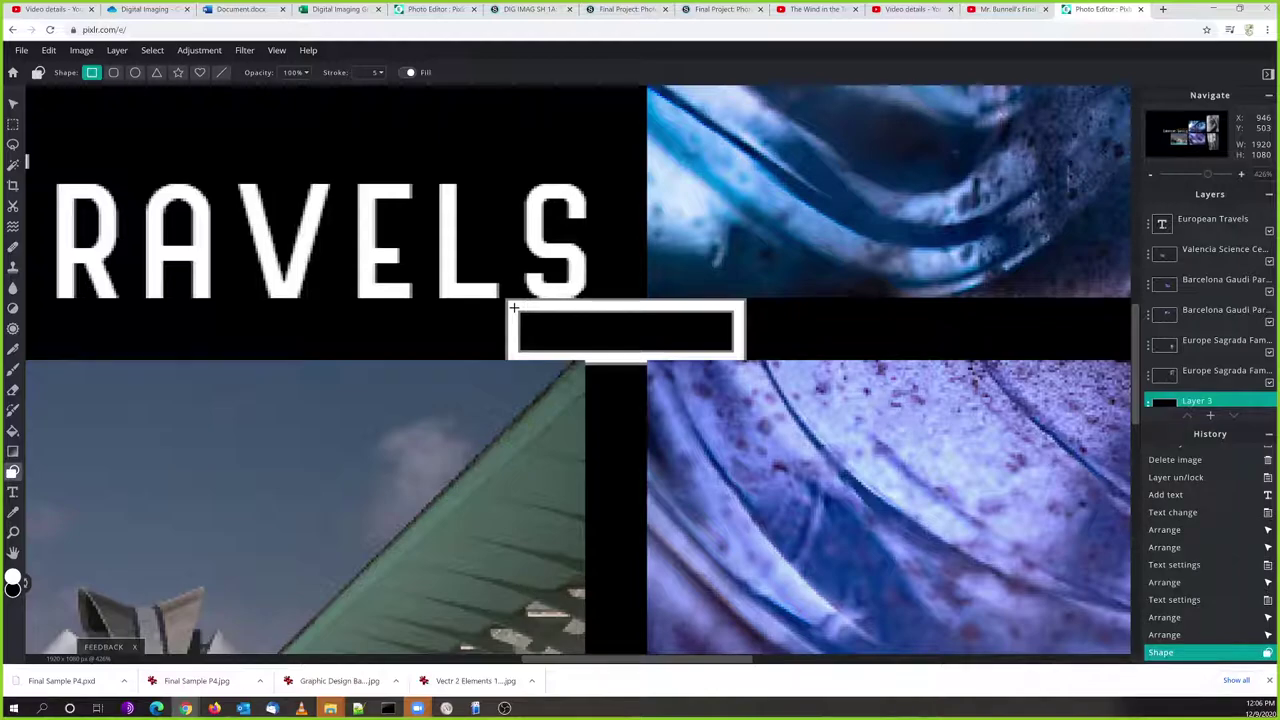
pyautogui.hotkey('ctrl', 'z')
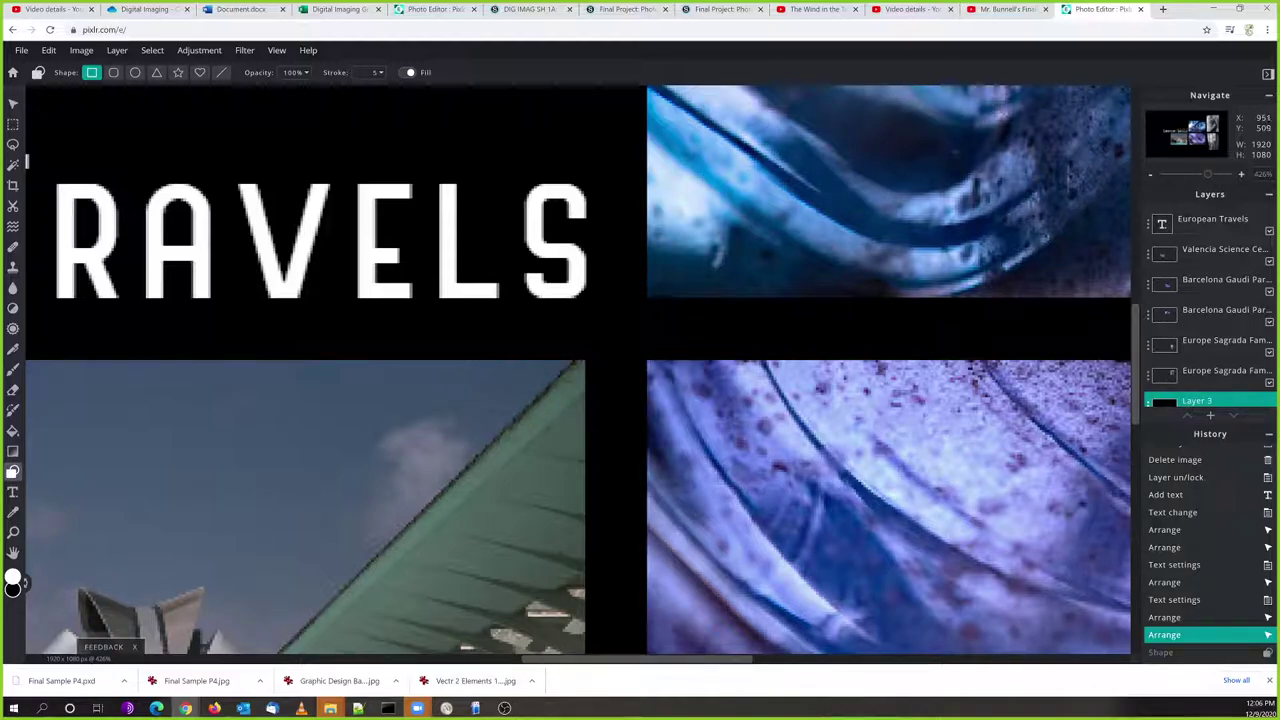
# Add a new text layer for the caption to the European Travels design
pyautogui.hotkey('ctrl', '0')
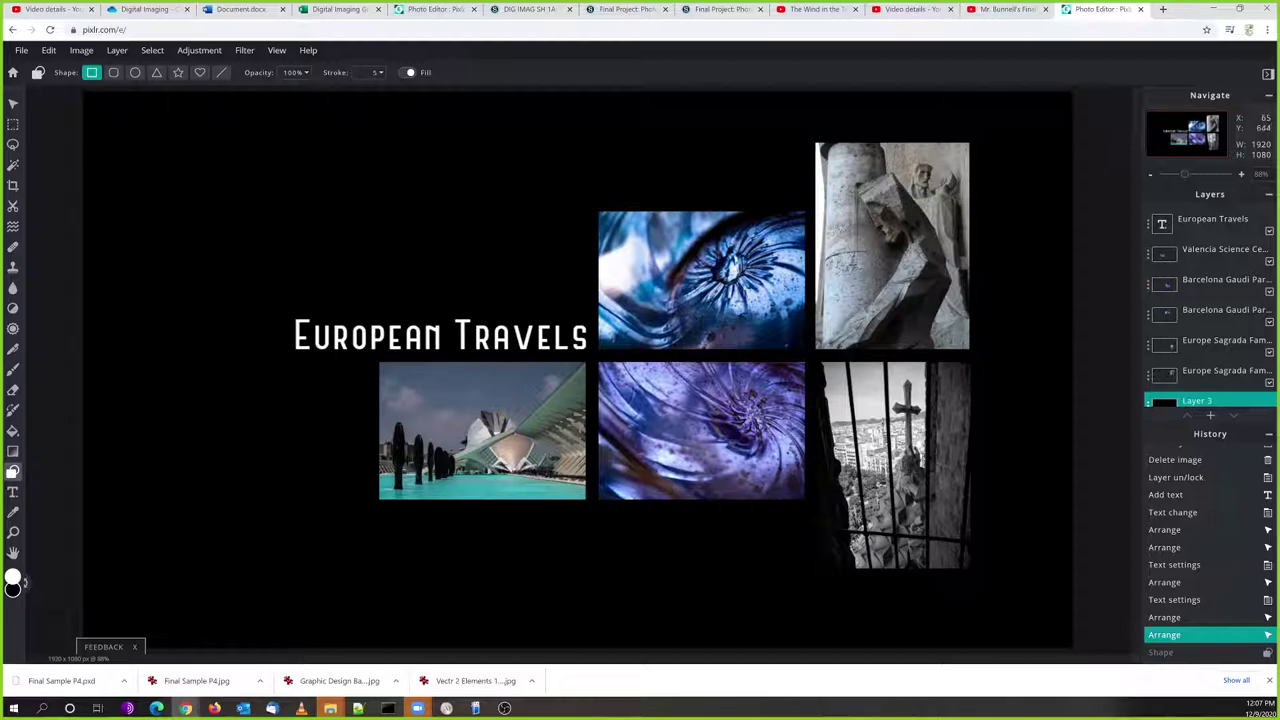
pyautogui.click(12, 494)
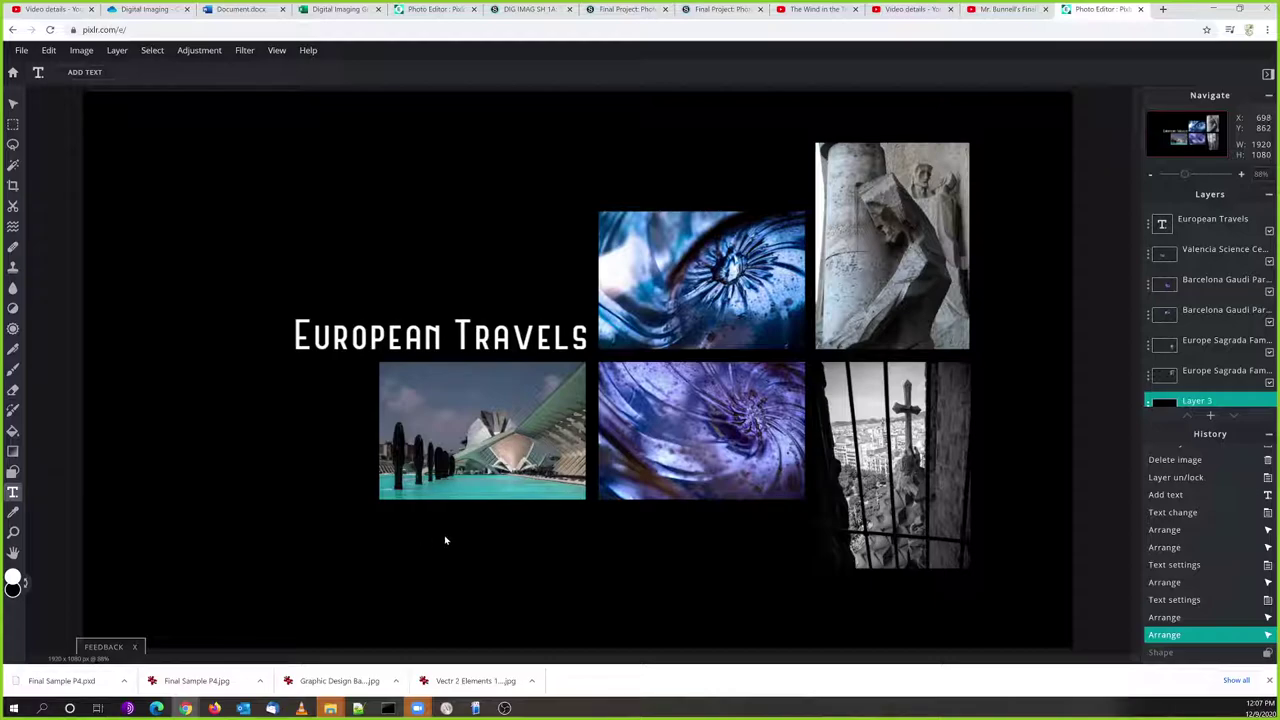
pyautogui.click(449, 535)
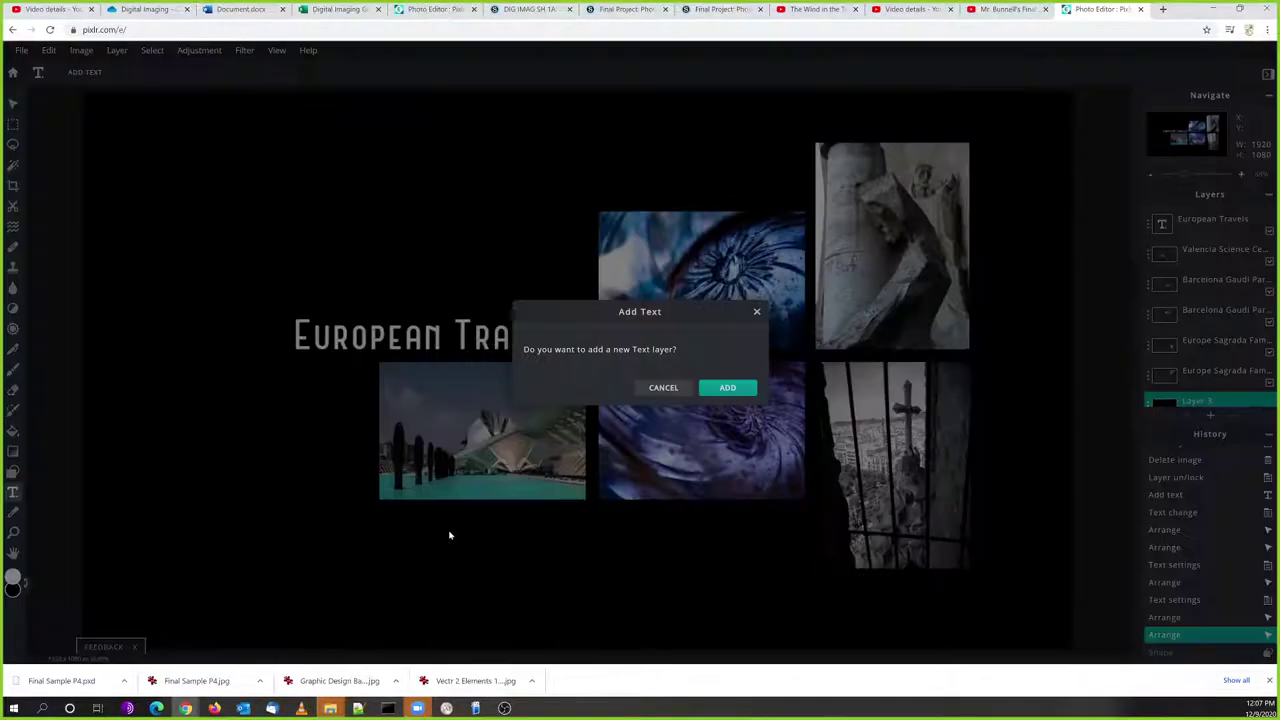
pyautogui.click(728, 388)
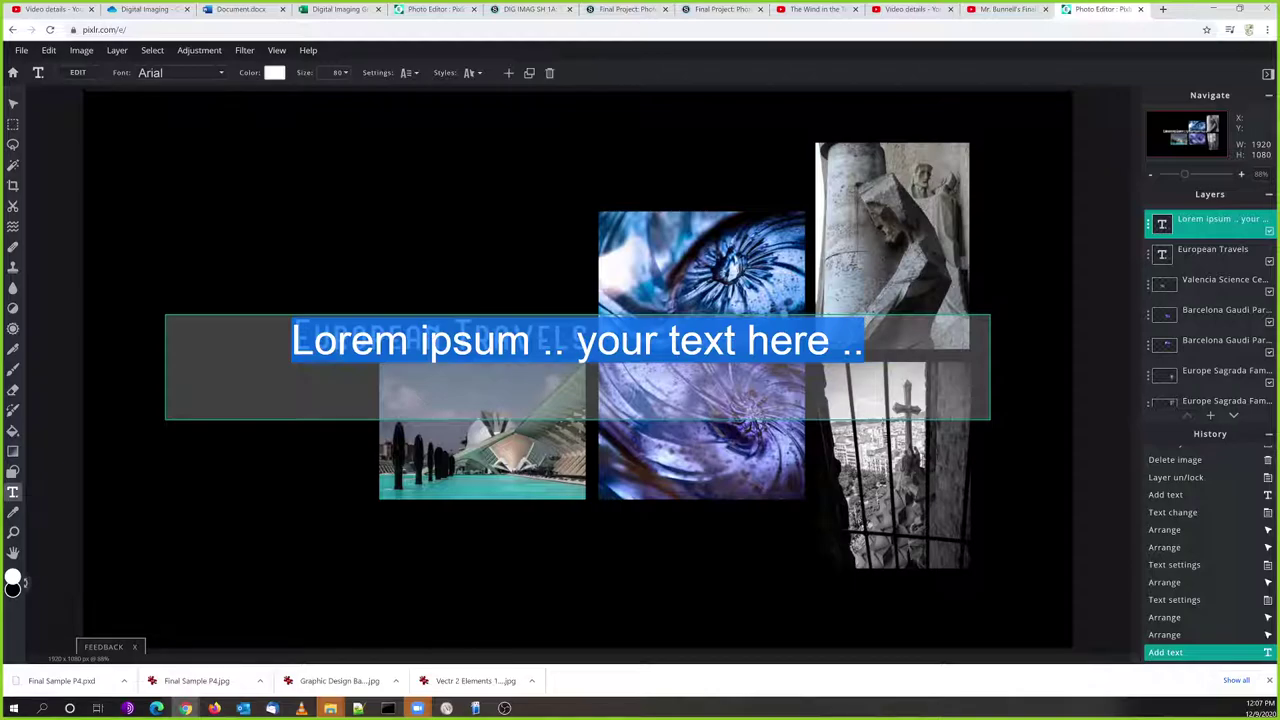
# Replace the new layer's placeholder text with "The Valencia Science City, Parc Guell, Sagrada Familia -"
pyautogui.write('The Vali')
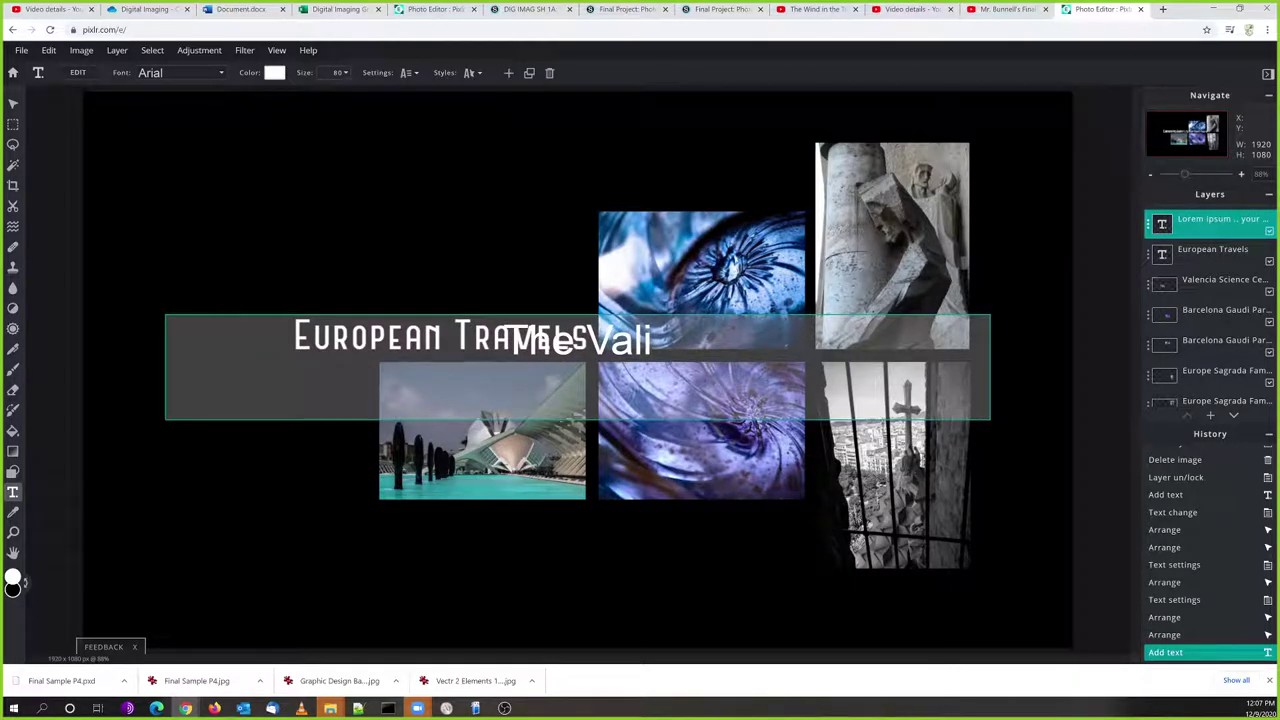
pyautogui.press('BackSpace')
pyautogui.write('encia')
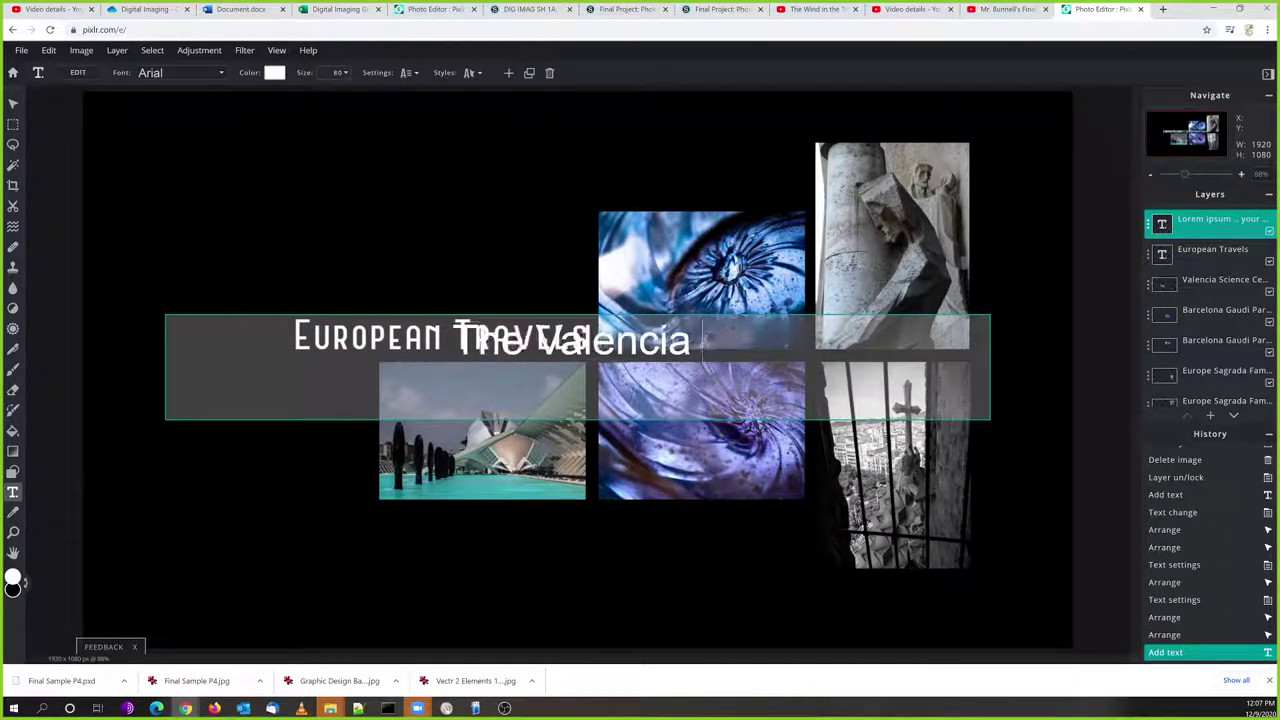
pyautogui.write(' Sci')
pyautogui.press('BackSpace')
pyautogui.write('cie')
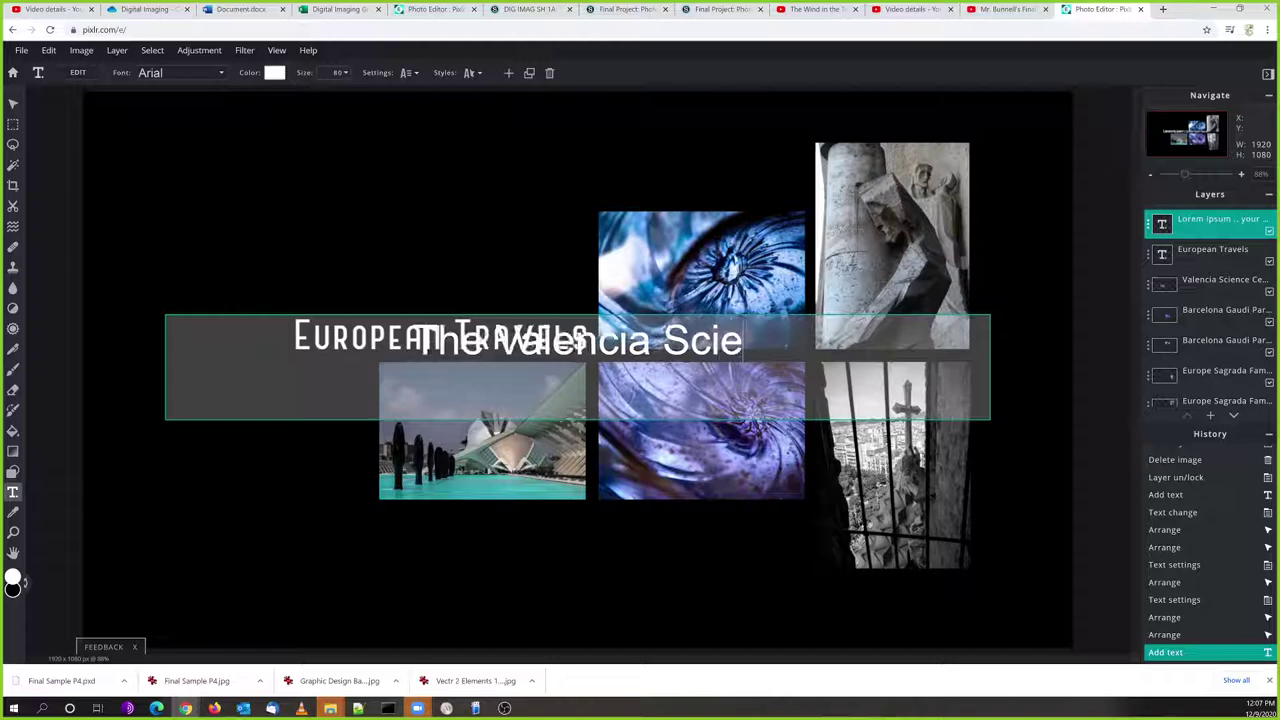
pyautogui.write('nce City')
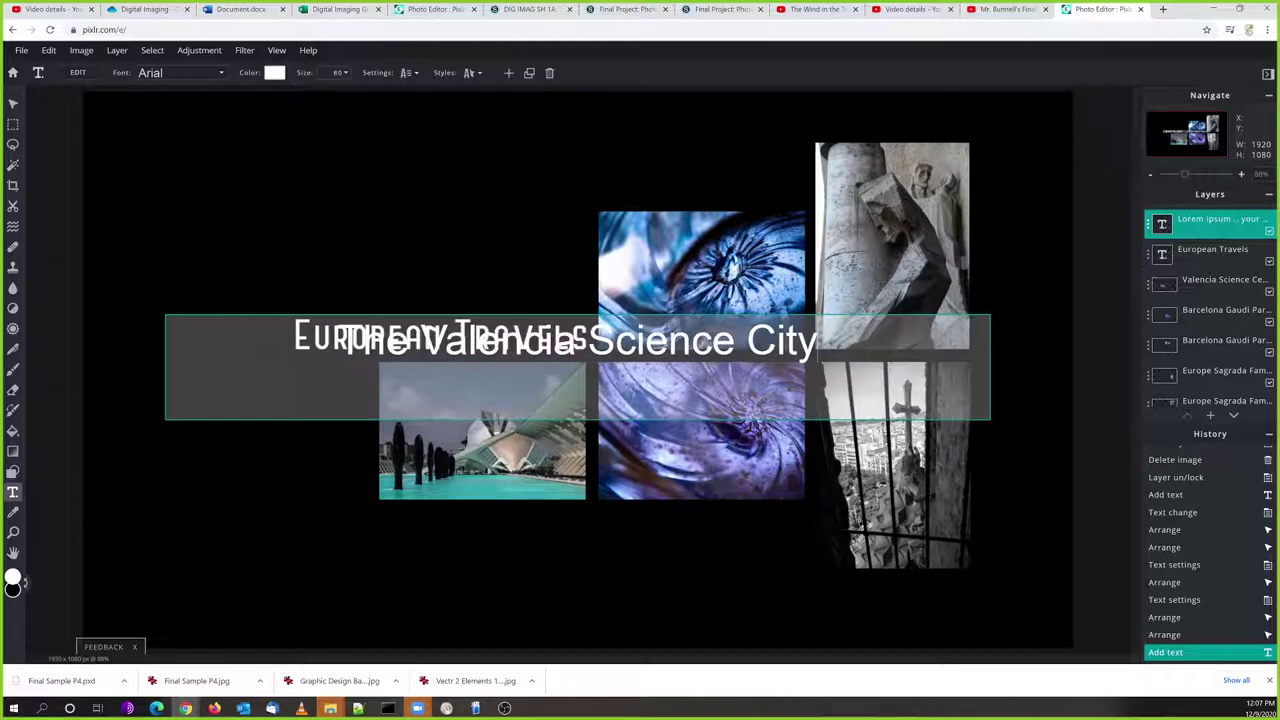
pyautogui.write(', Parc')
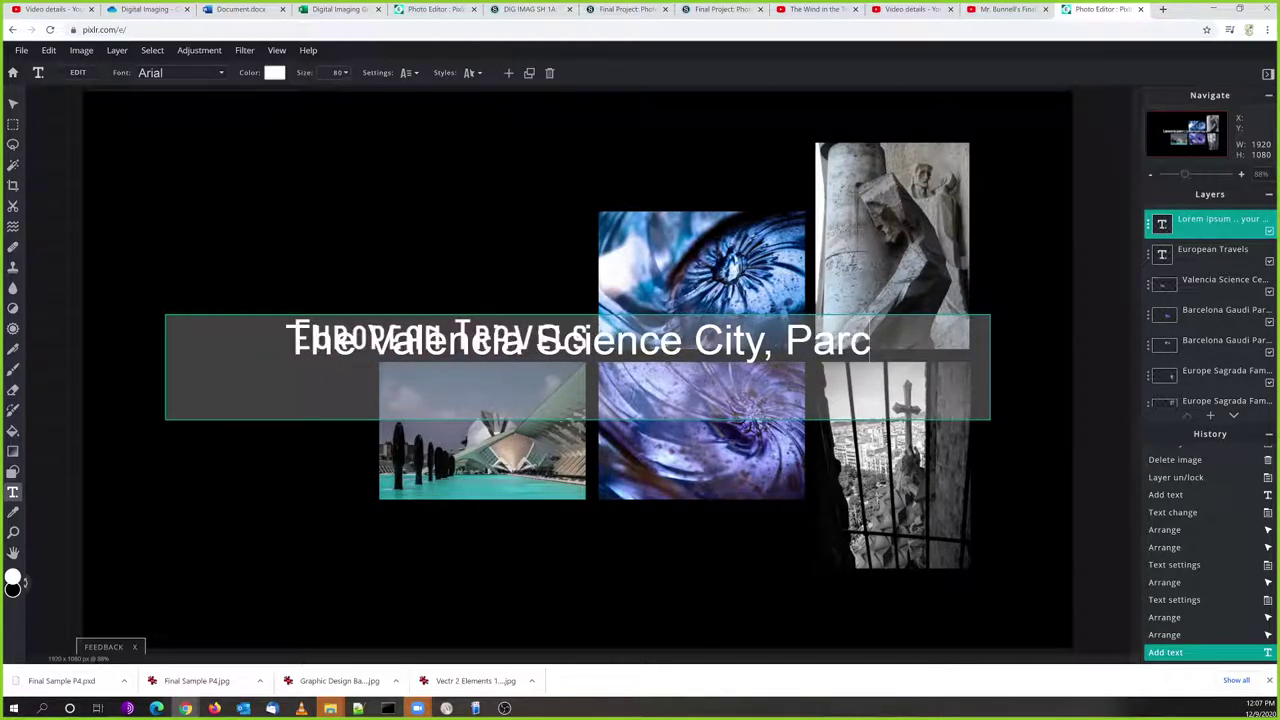
pyautogui.write(' Guell')
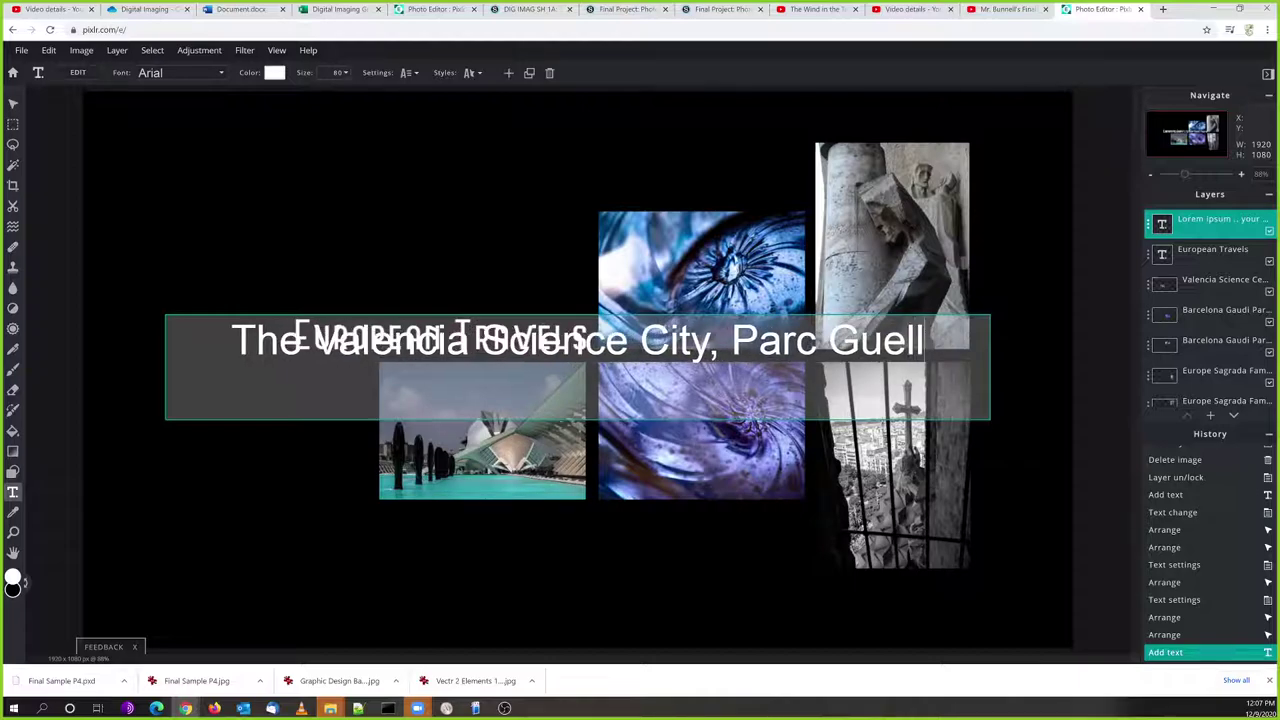
pyautogui.write(', Sa')
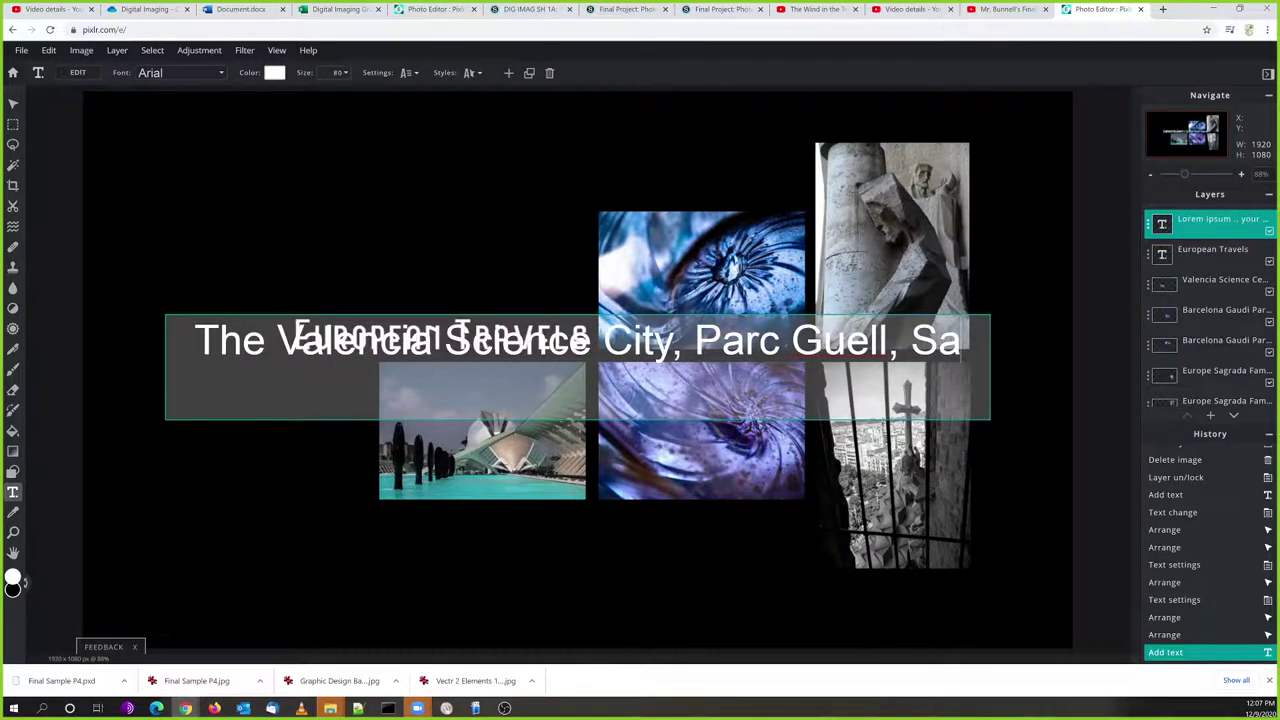
pyautogui.write('grada')
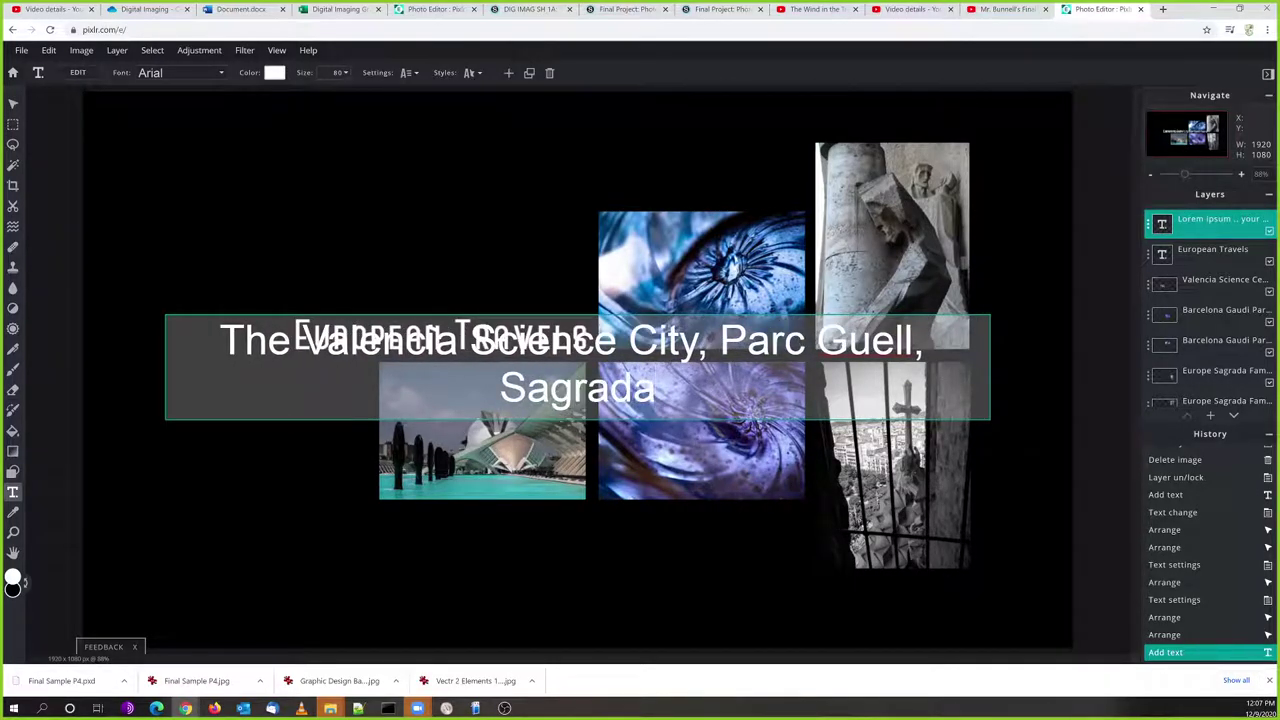
pyautogui.write(' Familia')
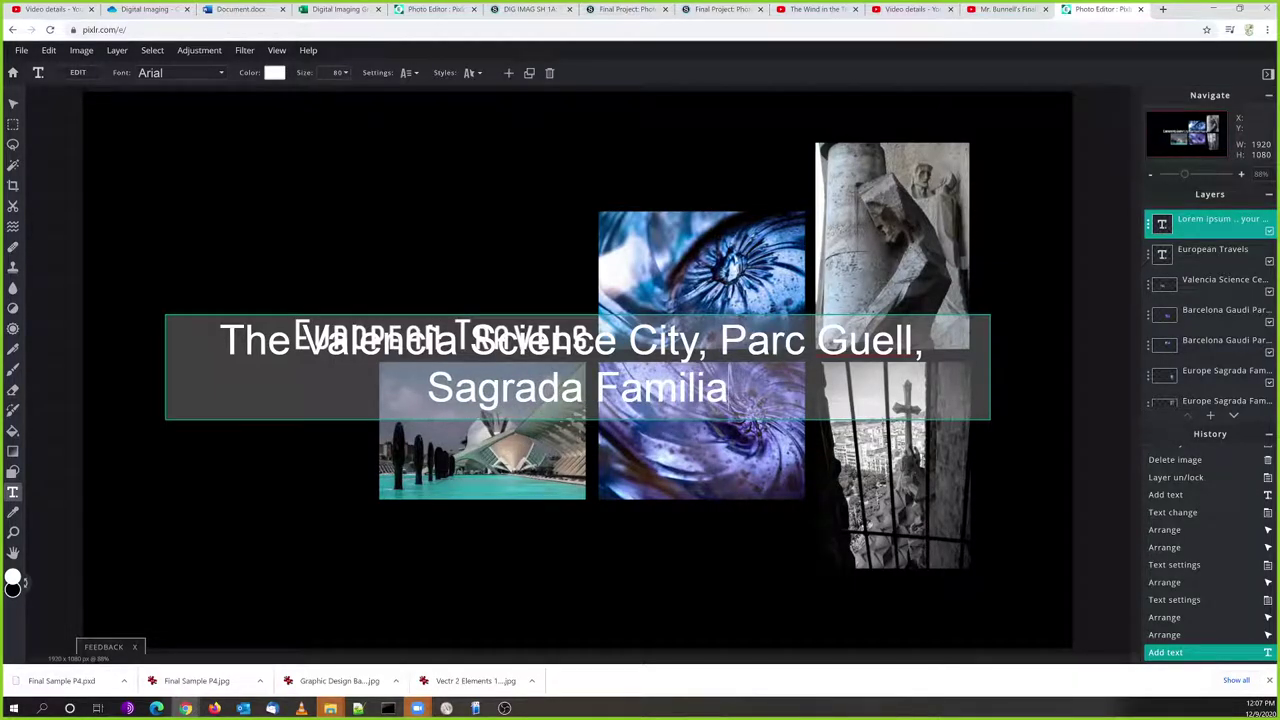
pyautogui.write(' -')
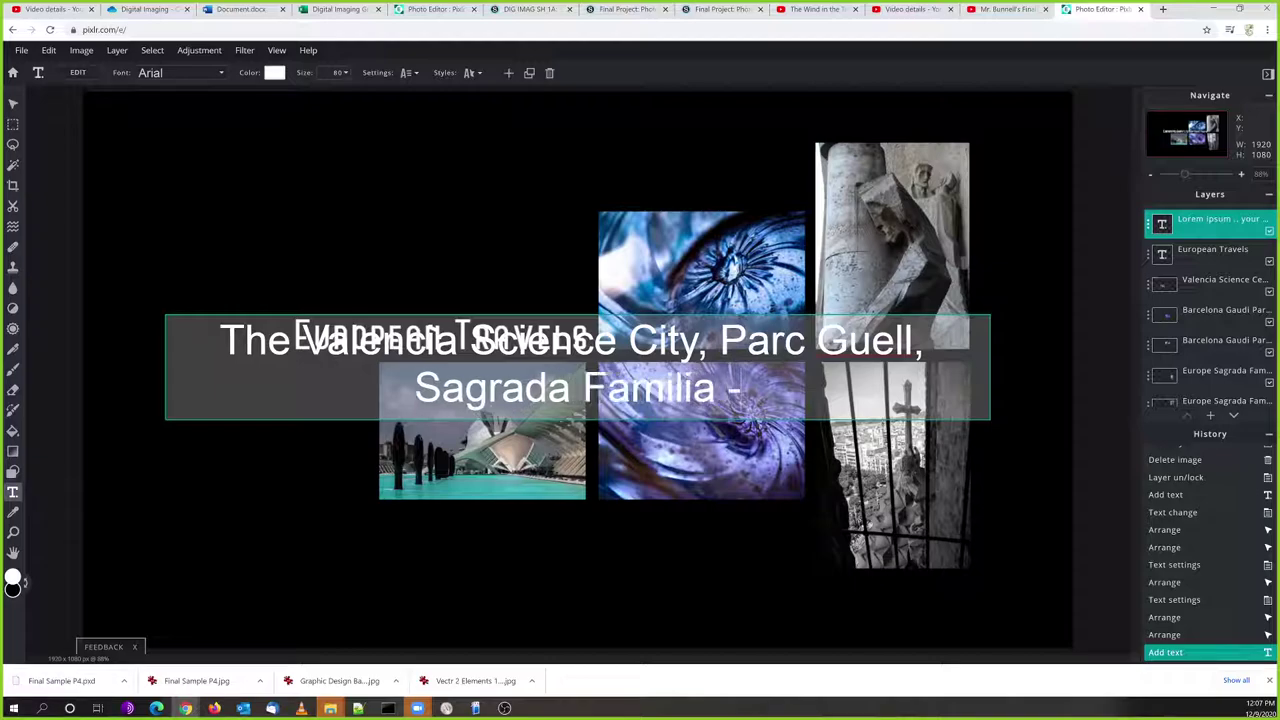
pyautogui.write(' All are ex')
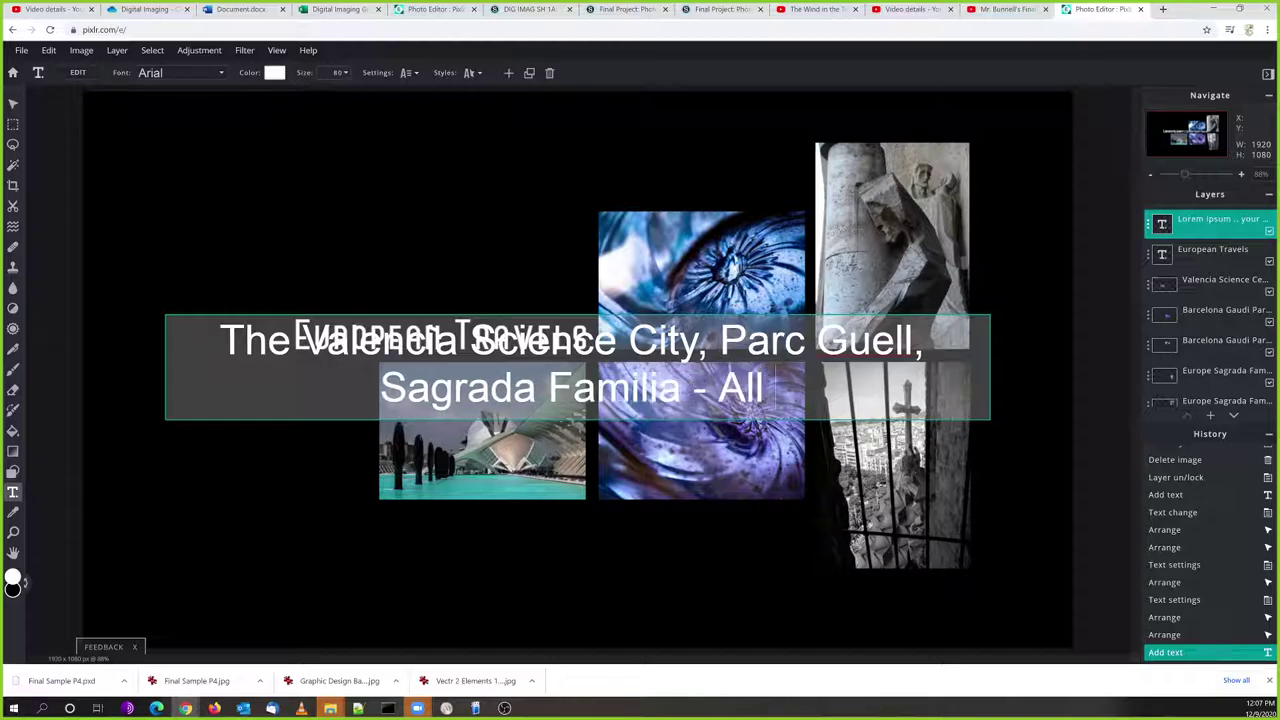
pyautogui.press('BackSpace')
pyautogui.press('BackSpace')
pyautogui.press('BackSpace')
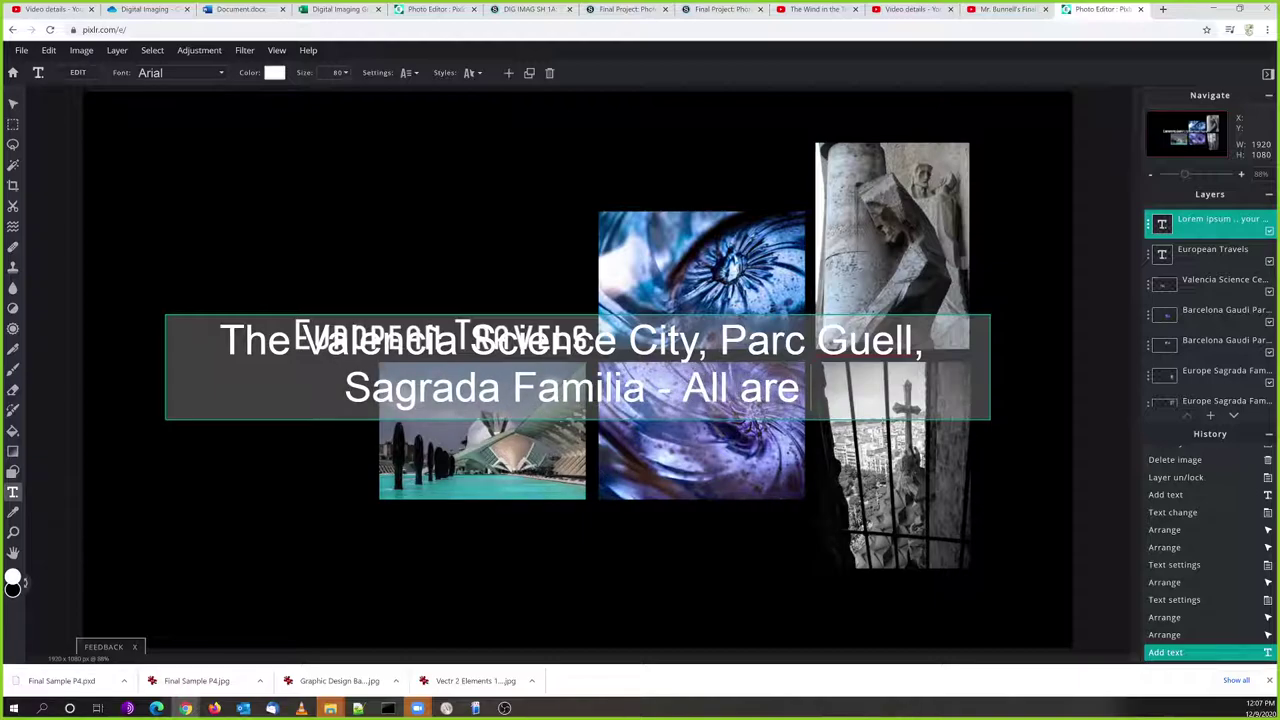
pyautogui.press('BackSpace')
pyautogui.press('BackSpace')
pyautogui.press('BackSpace')
pyautogui.press('BackSpace')
pyautogui.press('BackSpace')
pyautogui.press('BackSpace')
pyautogui.press('BackSpace')
pyautogui.press('BackSpace')
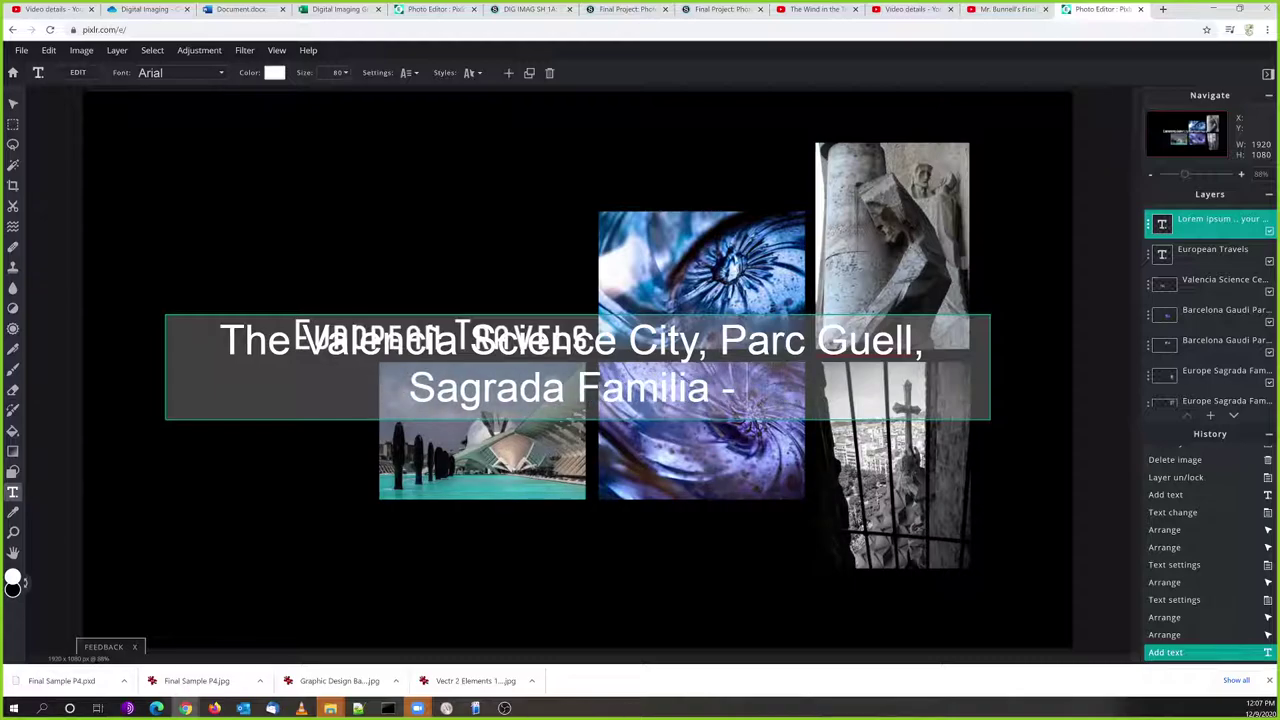
# Continue the caption after the dash with "These are just a small sample of the wonders of Spain"
pyautogui.write('These are')
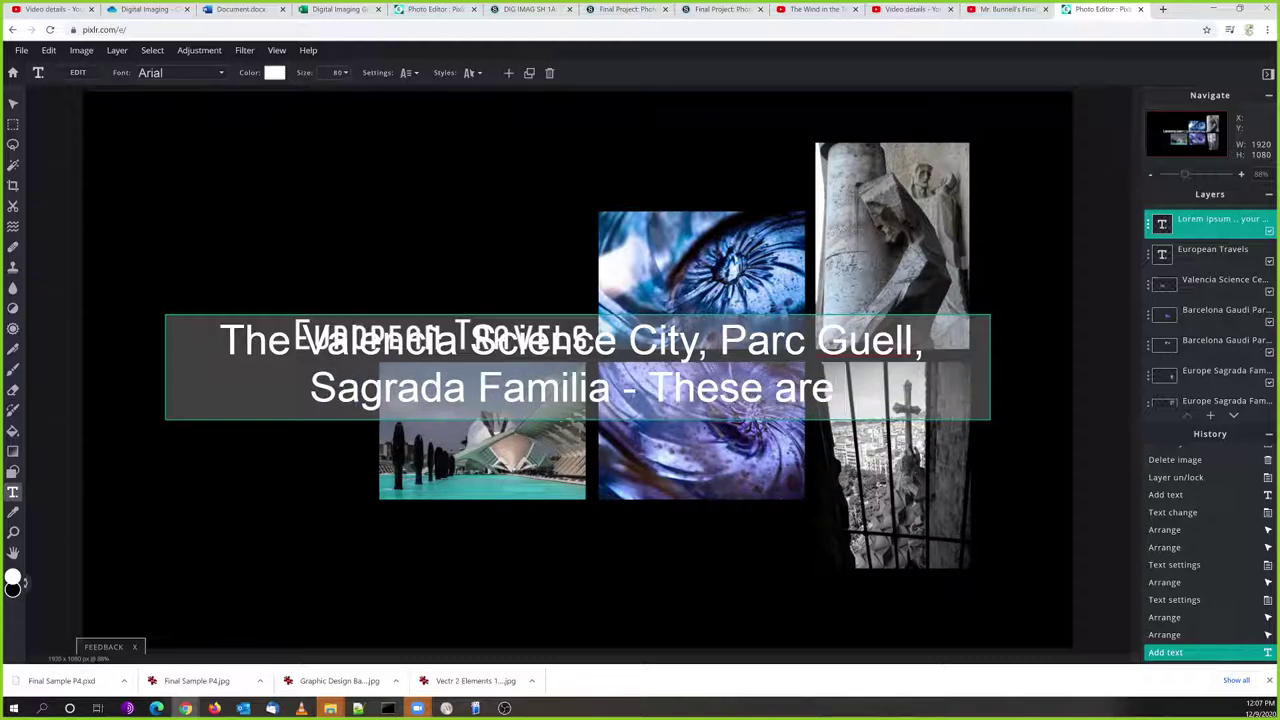
pyautogui.write(' just a sm')
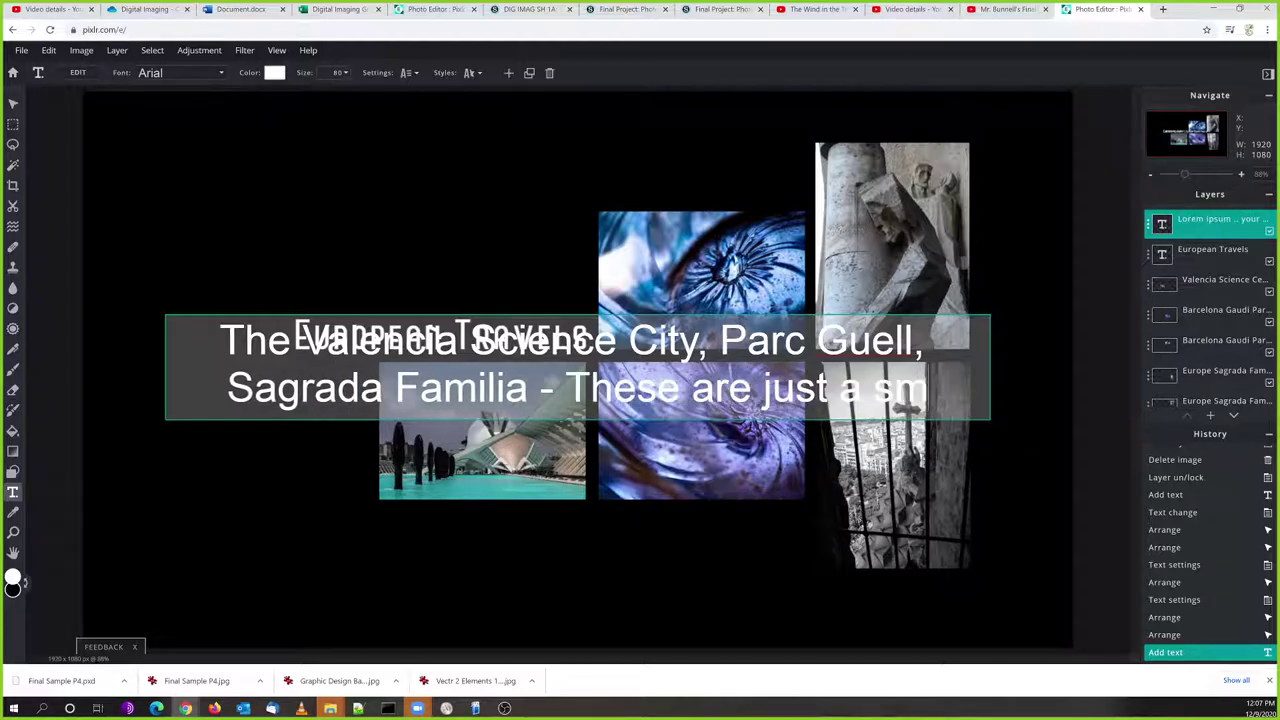
pyautogui.write('all')
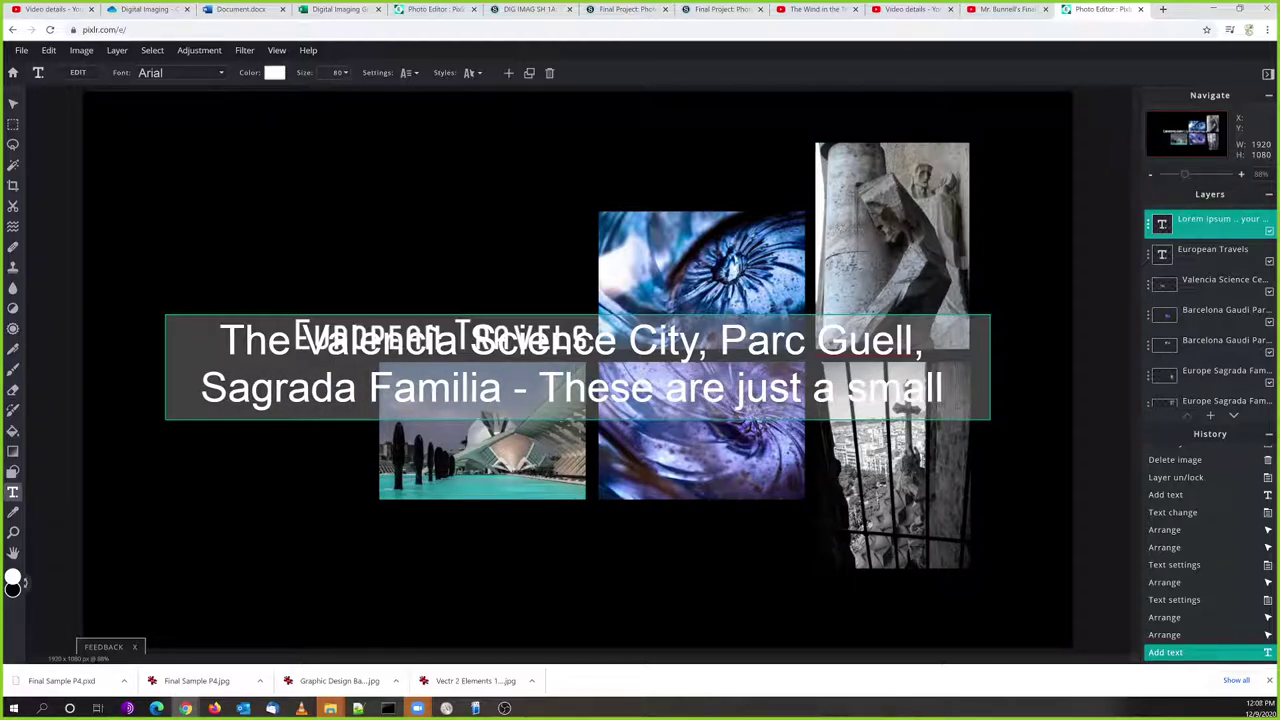
pyautogui.write(' sample of')
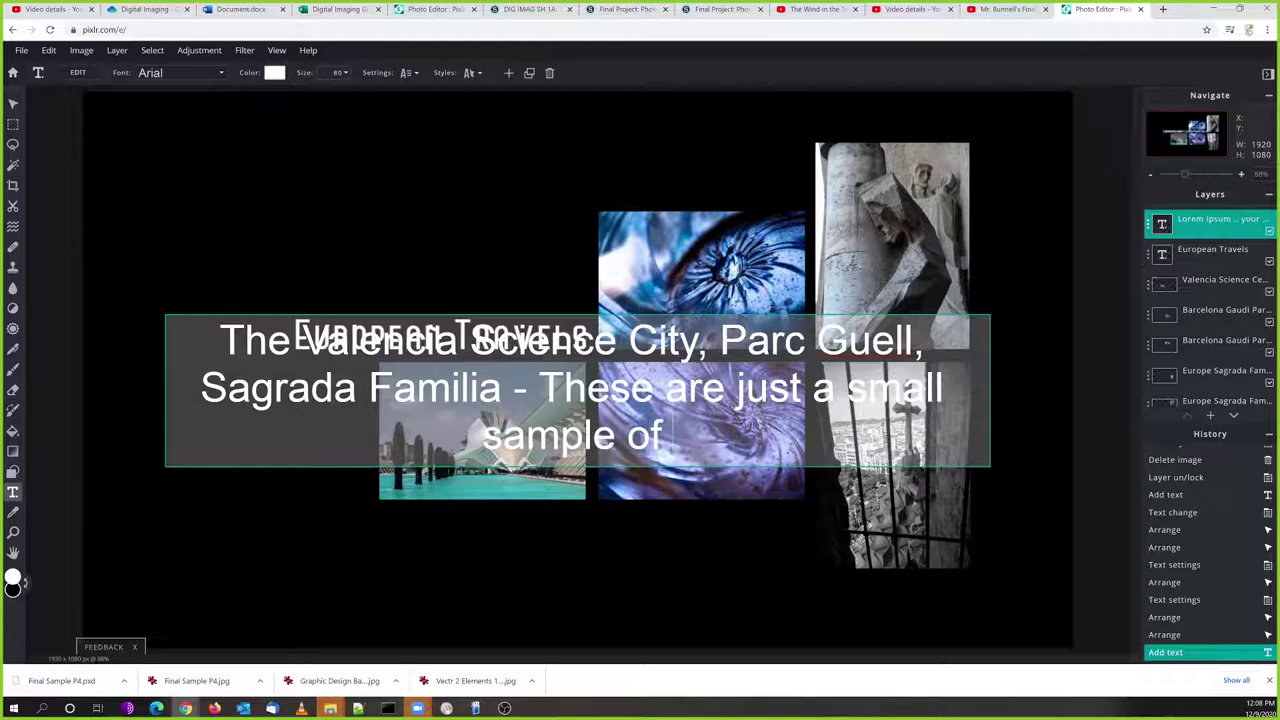
pyautogui.write(' the wonders of')
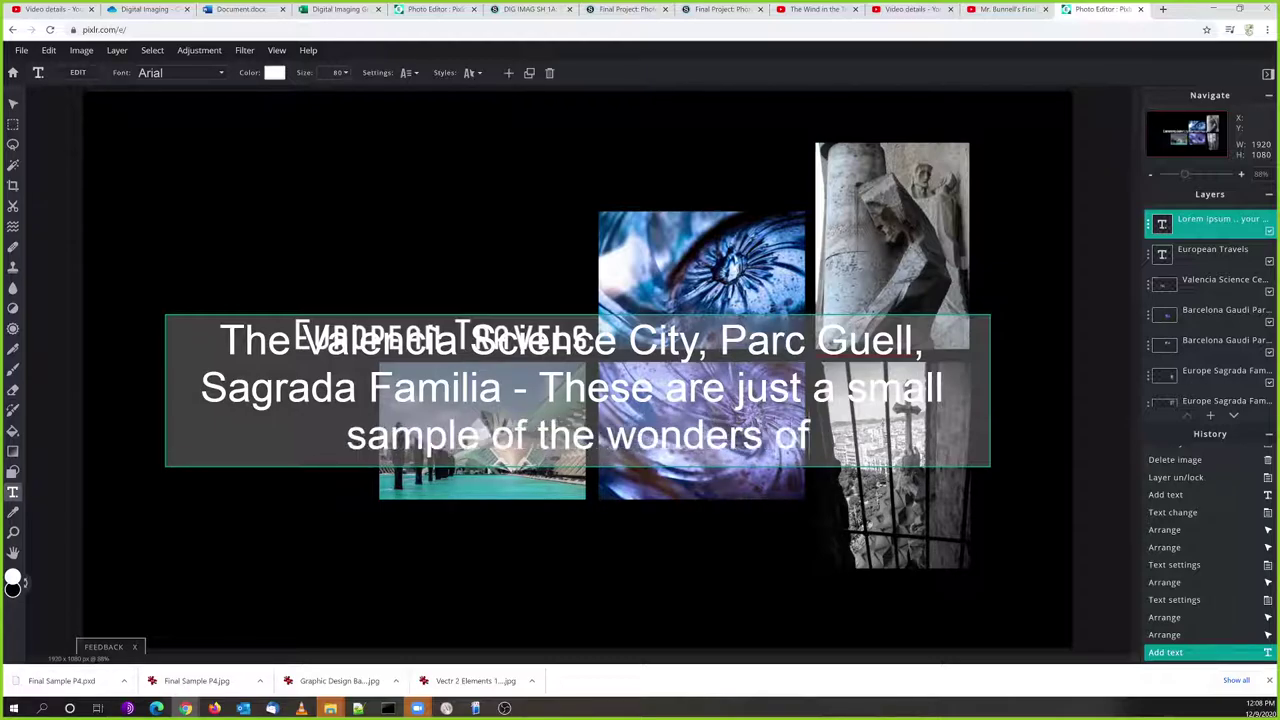
pyautogui.write(' Spain')
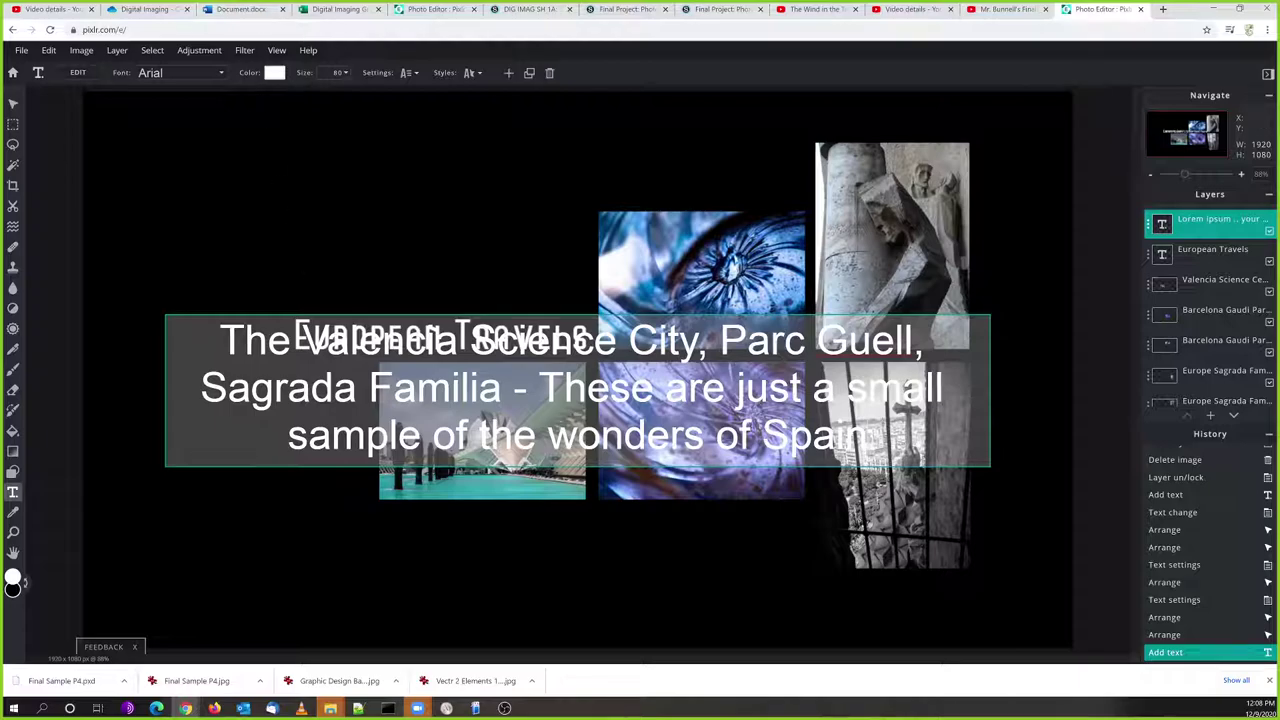
# Set the caption's font size to 30 and move it down to just below the Valencia and purple photos
pyautogui.click(345, 73)
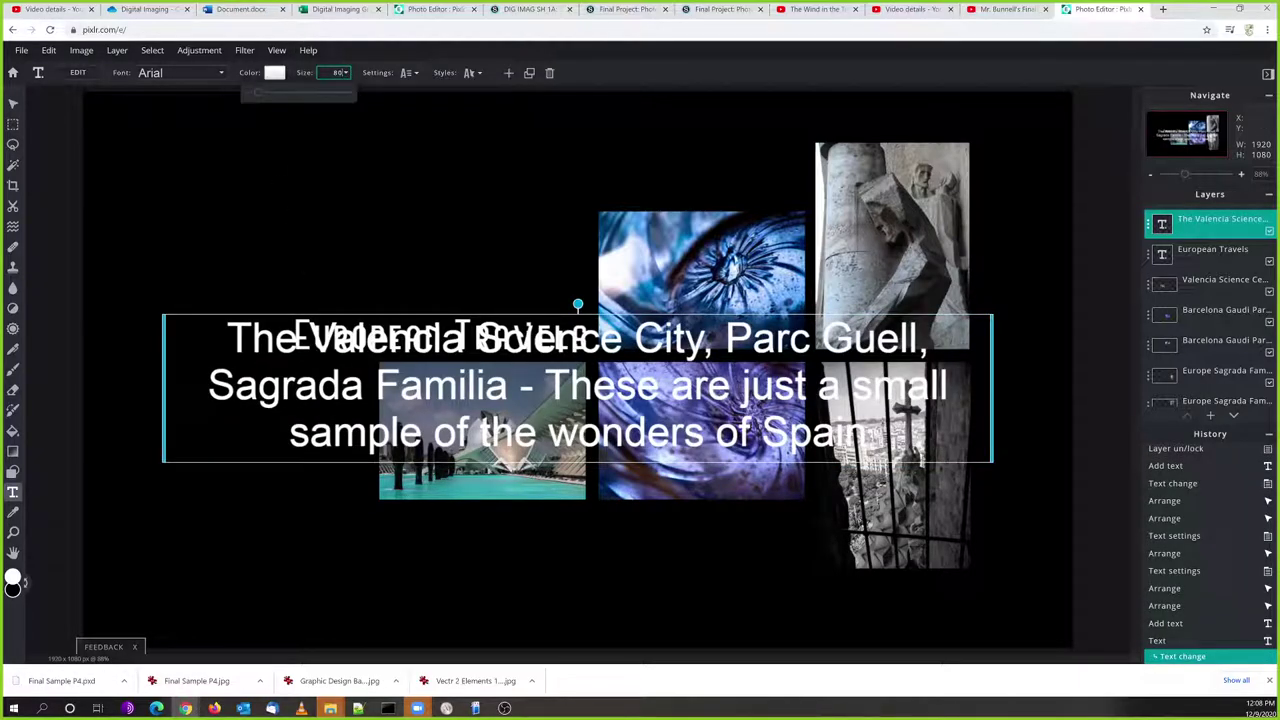
pyautogui.doubleClick(338, 73)
pyautogui.write('24')
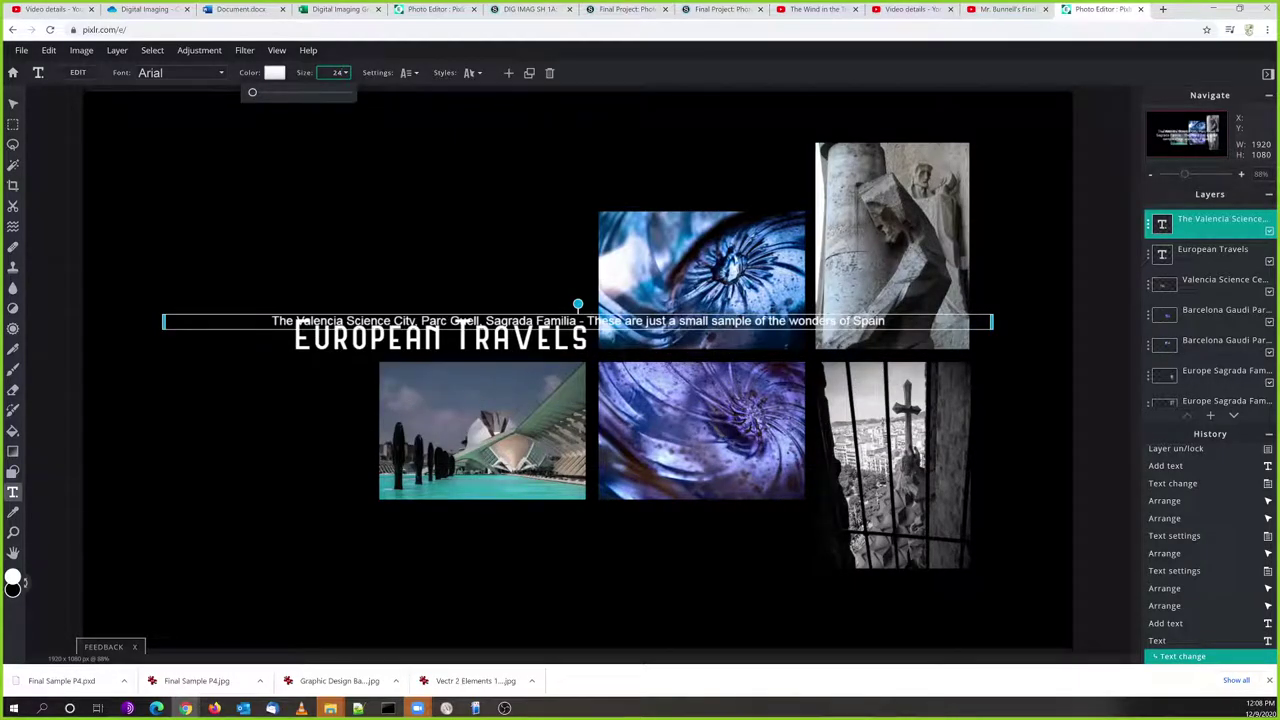
pyautogui.write('30')
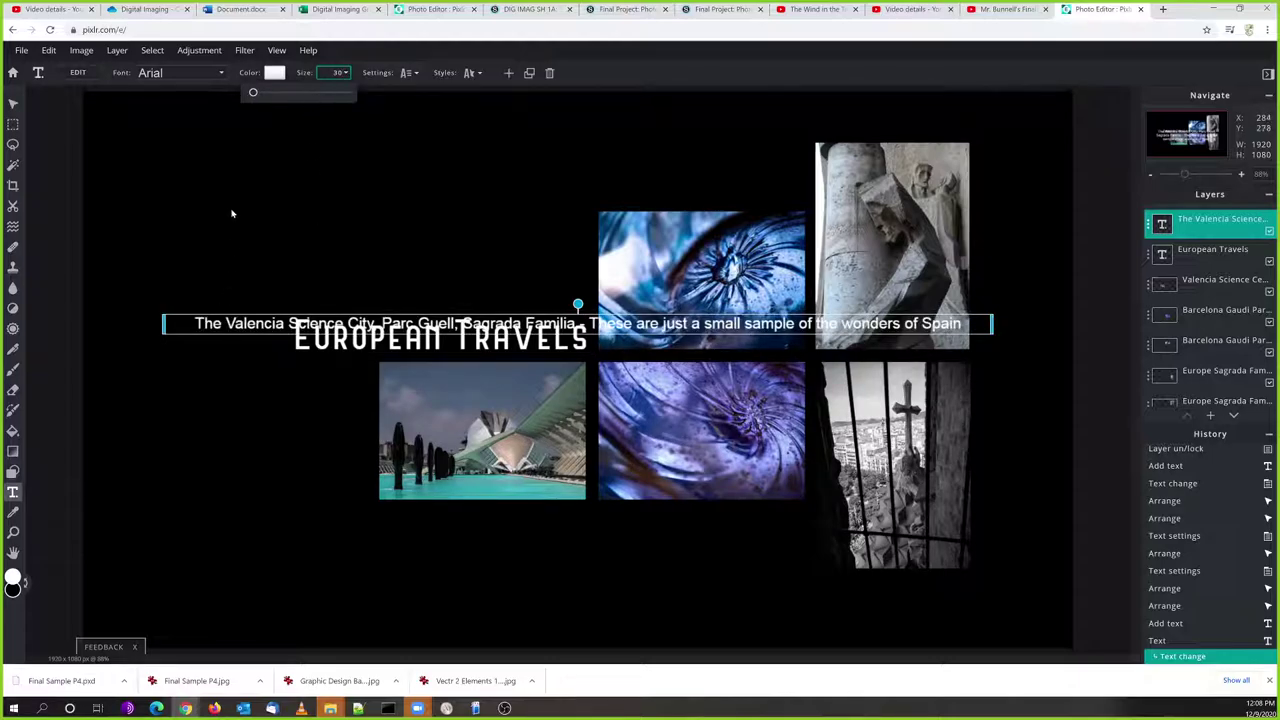
pyautogui.press('Return')
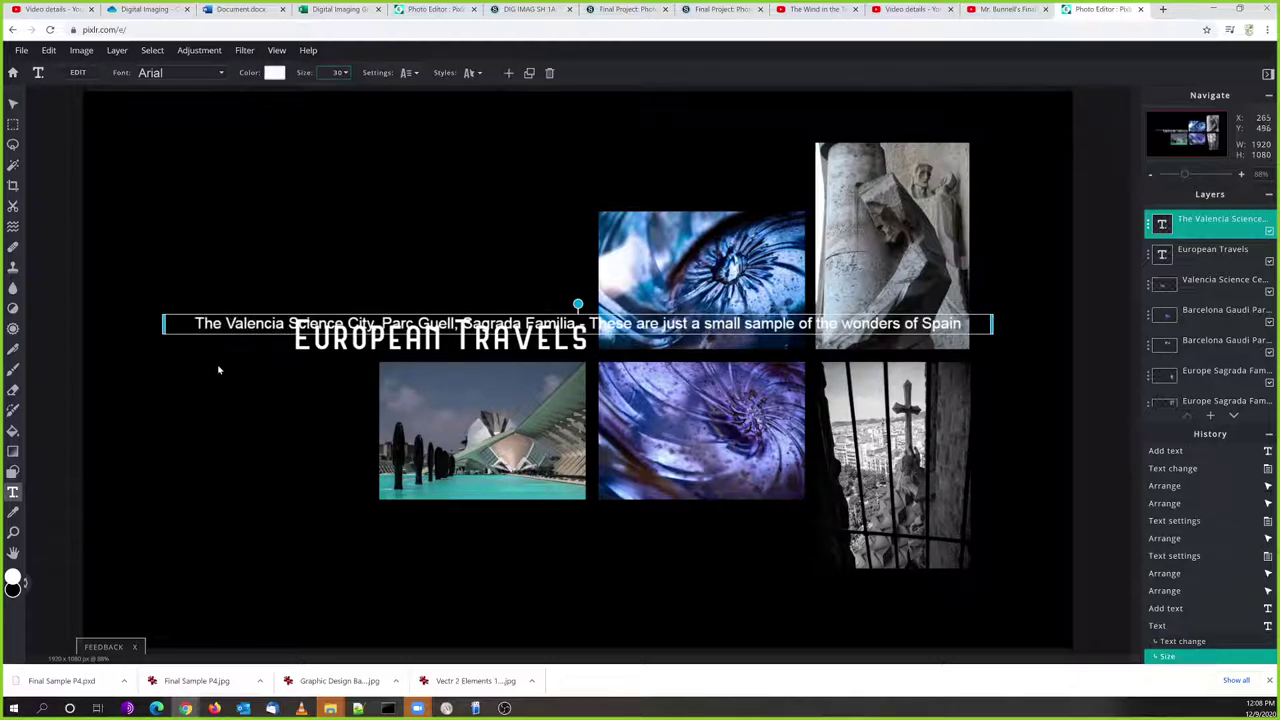
pyautogui.moveTo(217, 323); pyautogui.dragTo(217, 518)
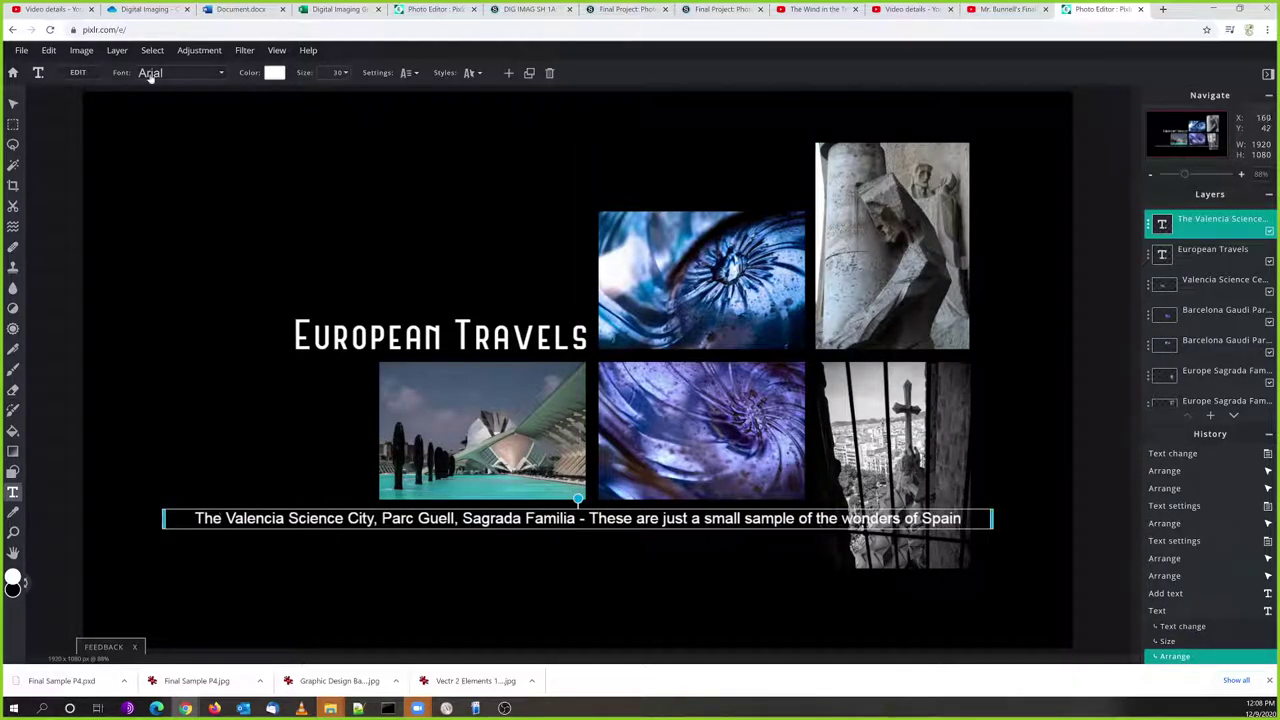
# Change the caption's font to Print Clearly
pyautogui.click(219, 76)
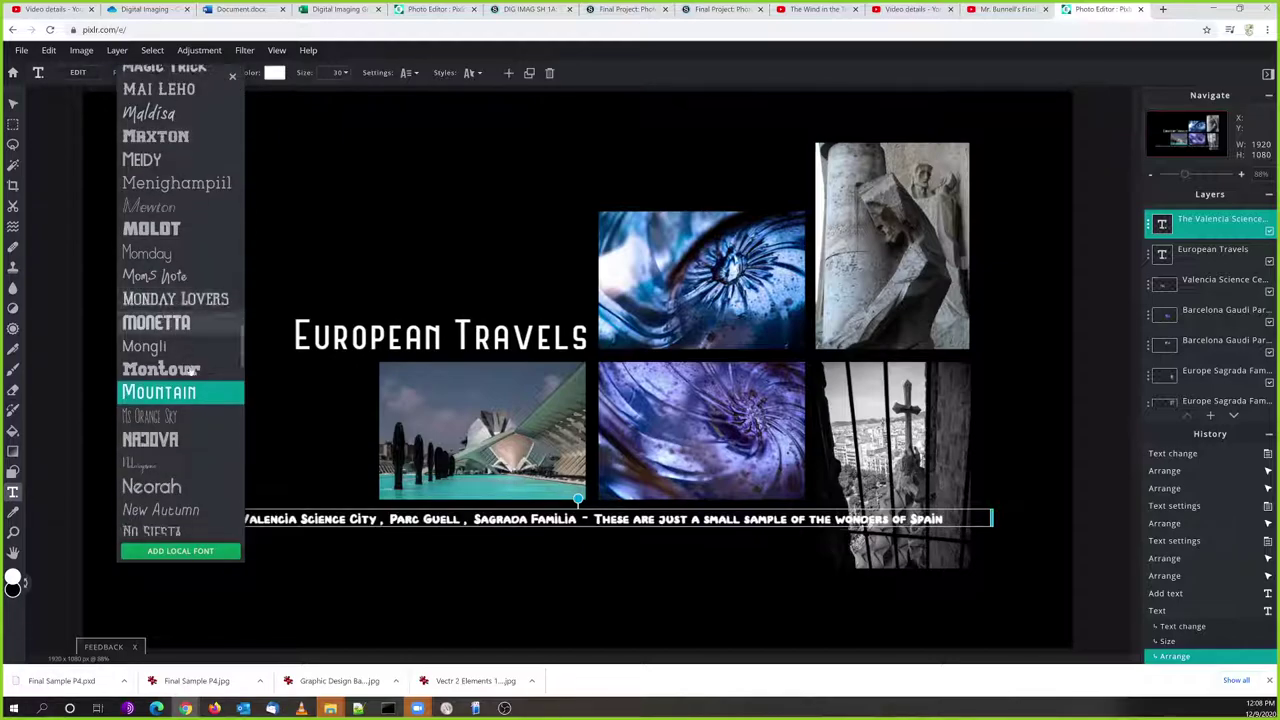
pyautogui.scroll(-3, 170, 430)
pyautogui.scroll(-4, 170, 432)
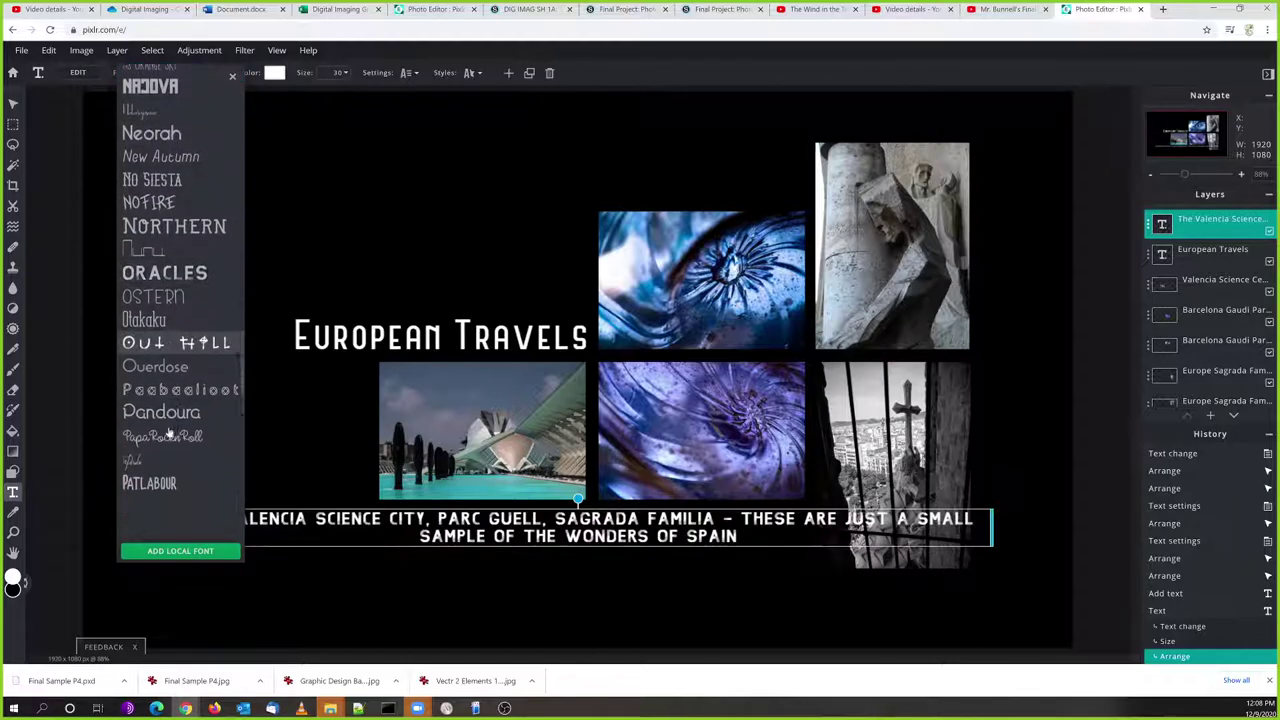
pyautogui.scroll(-1, 170, 430)
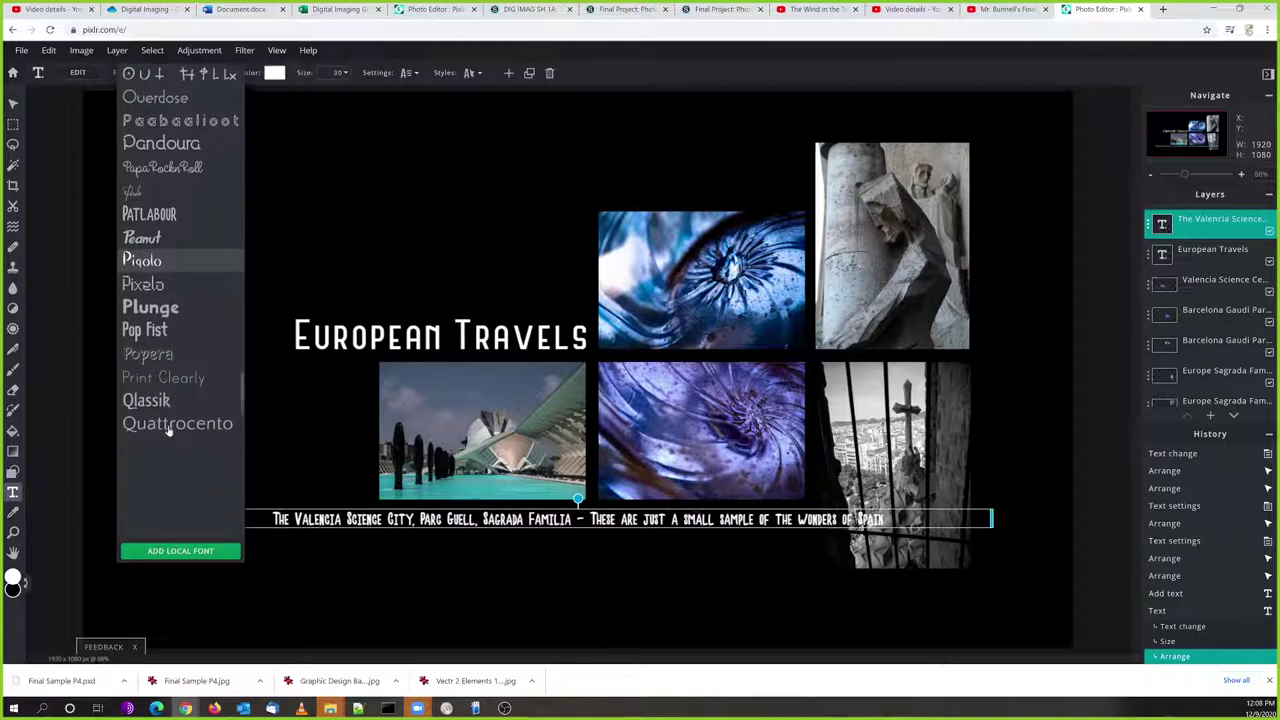
pyautogui.click(173, 380)
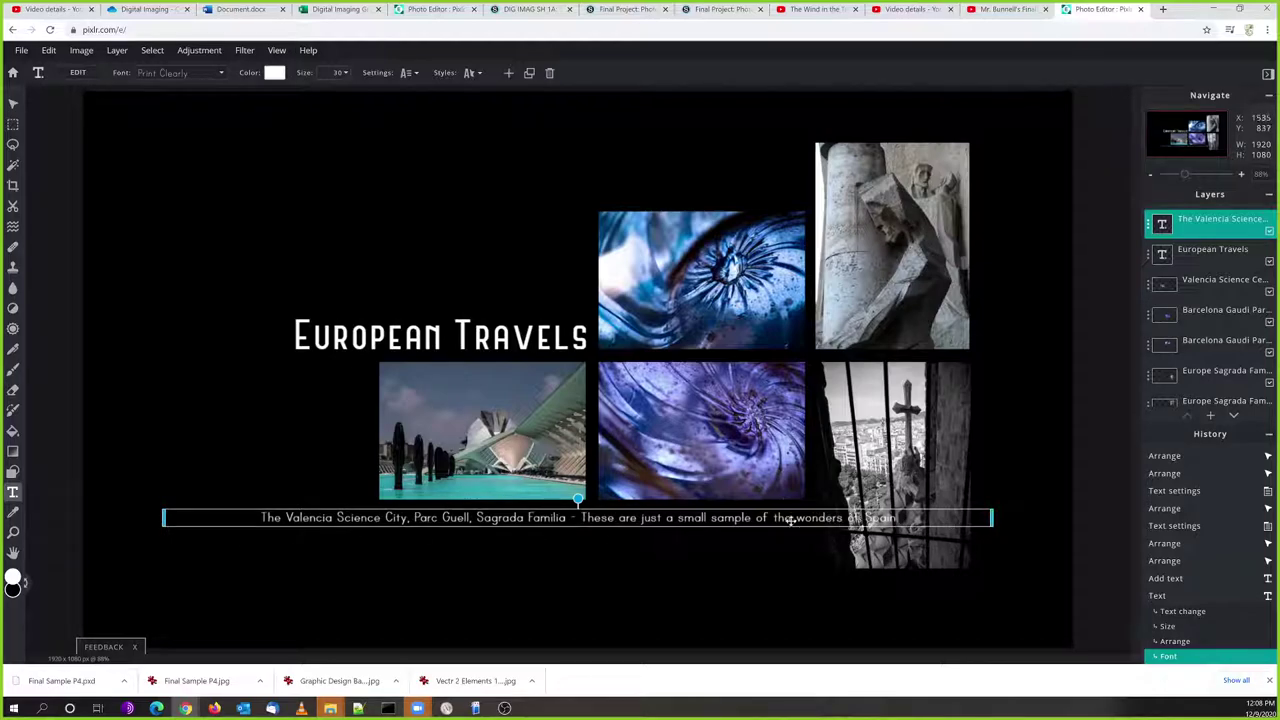
# Narrow the caption's text box to about 1031 wide and move it to about left 378, top 806, beneath the Valencia and purple photos
pyautogui.click(13, 103)
pyautogui.moveTo(158, 517); pyautogui.dragTo(451, 532)
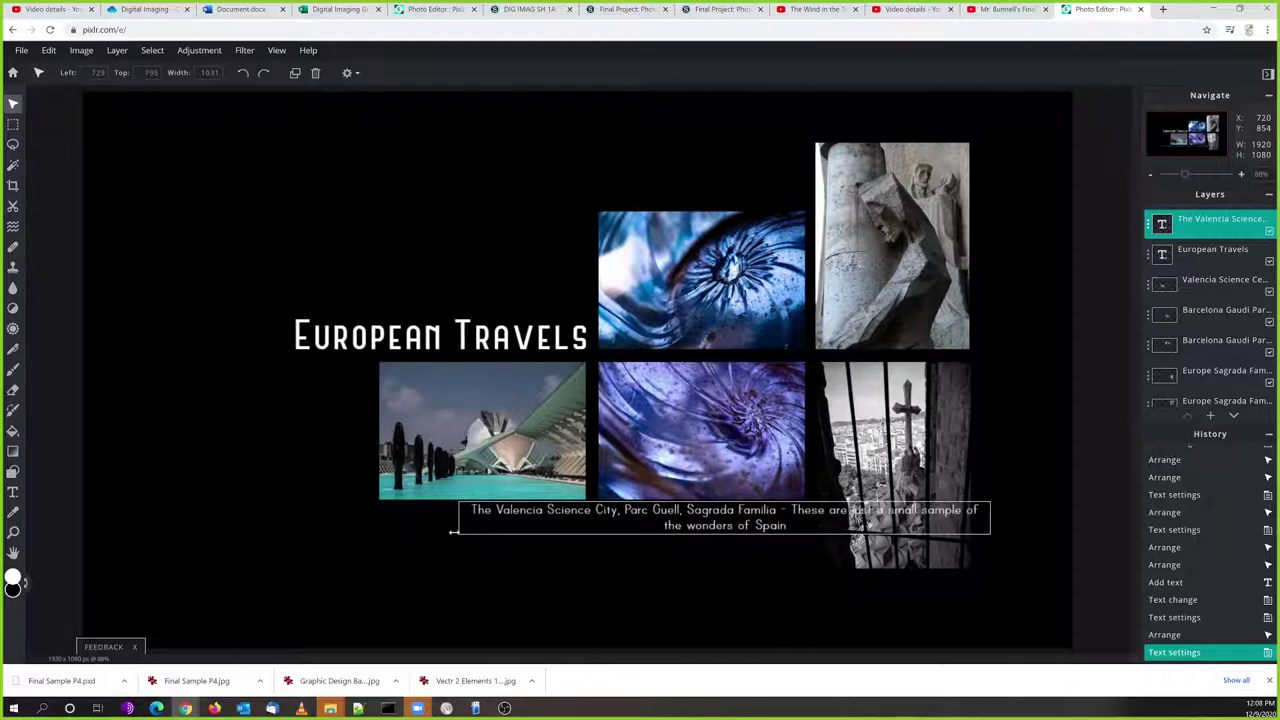
pyautogui.moveTo(712, 514); pyautogui.dragTo(535, 522)
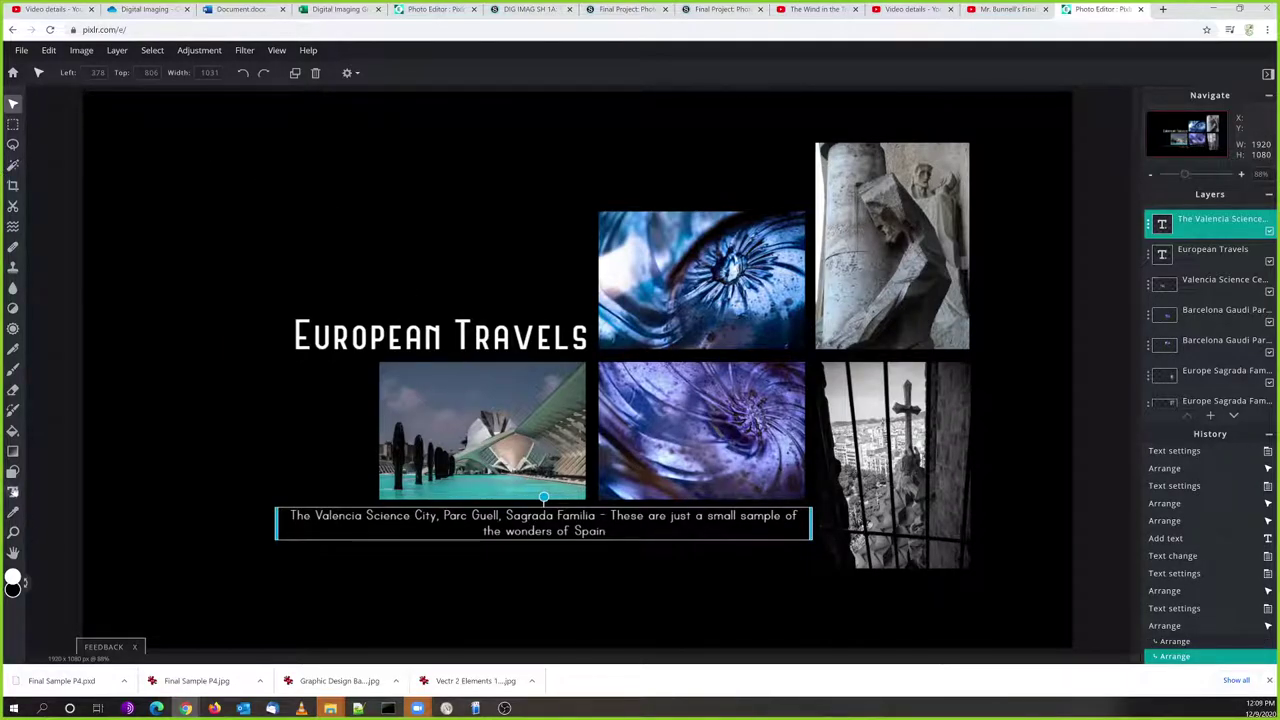
pyautogui.click(13, 492)
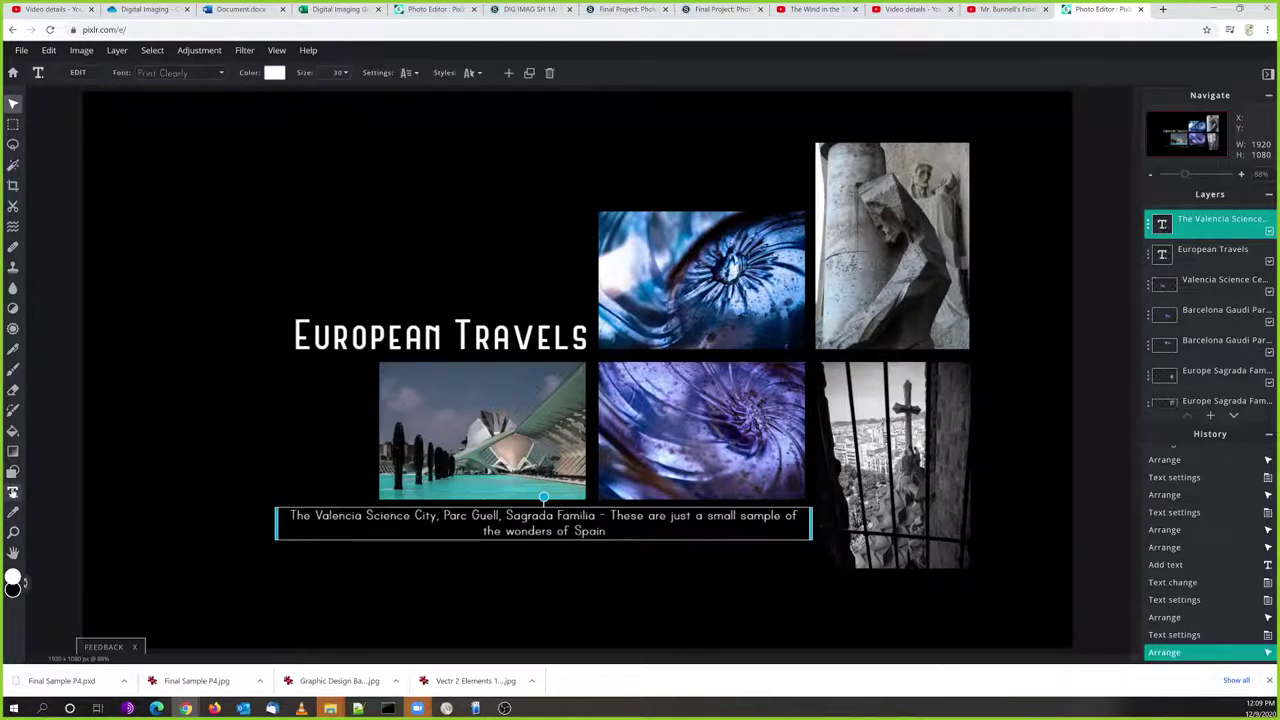
# Right-align the caption and narrow its text box to two lines, ending at the purple photo's right edge just below the photos
pyautogui.click(416, 74)
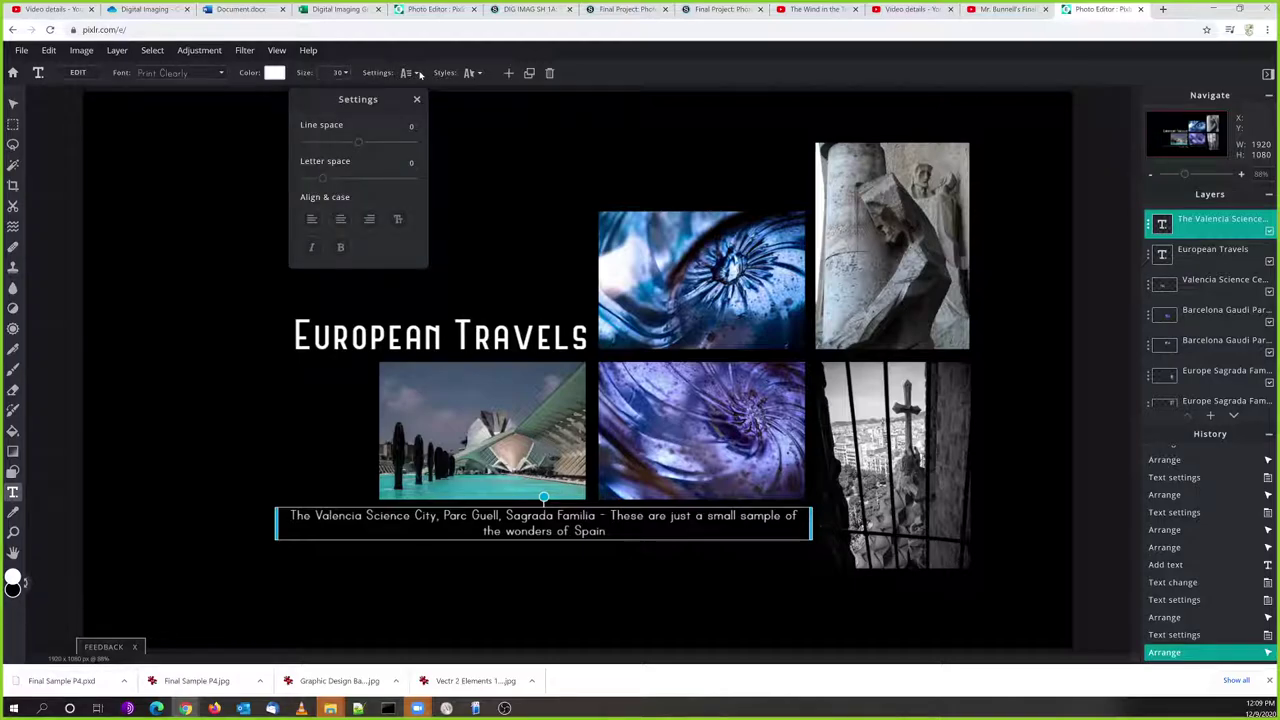
pyautogui.click(369, 219)
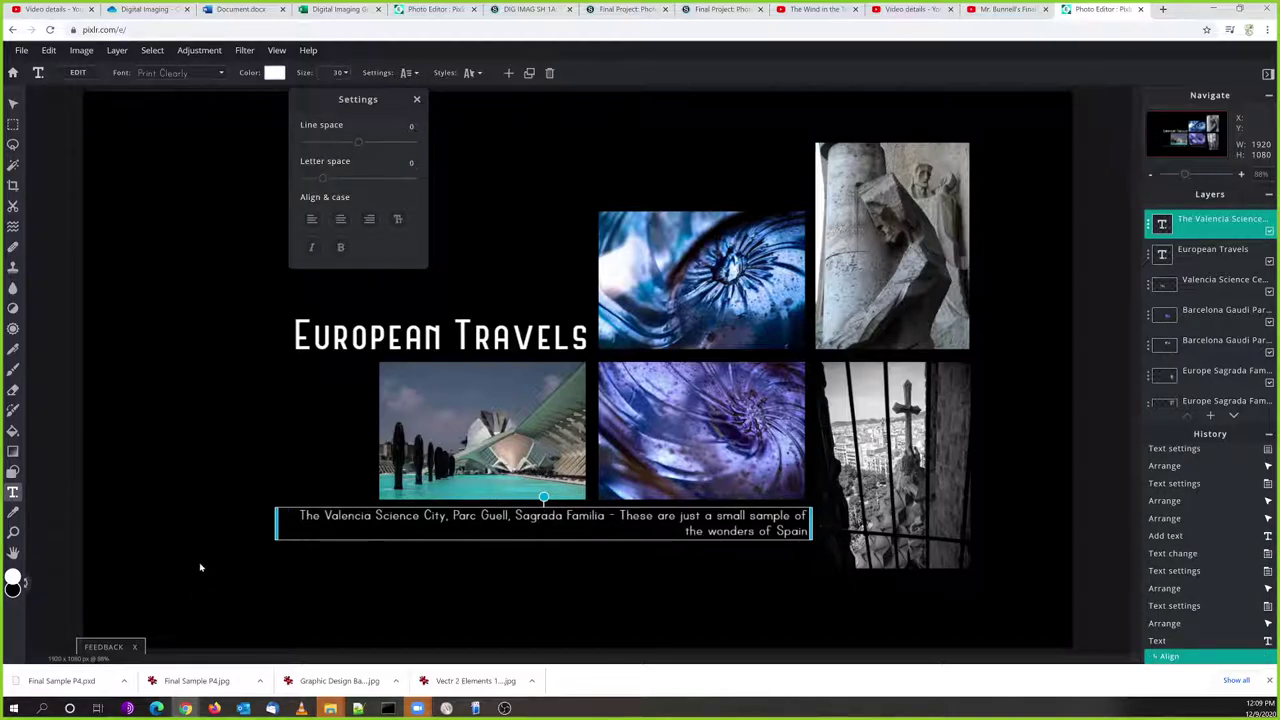
pyautogui.click(278, 527)
pyautogui.moveTo(278, 524); pyautogui.dragTo(378, 533)
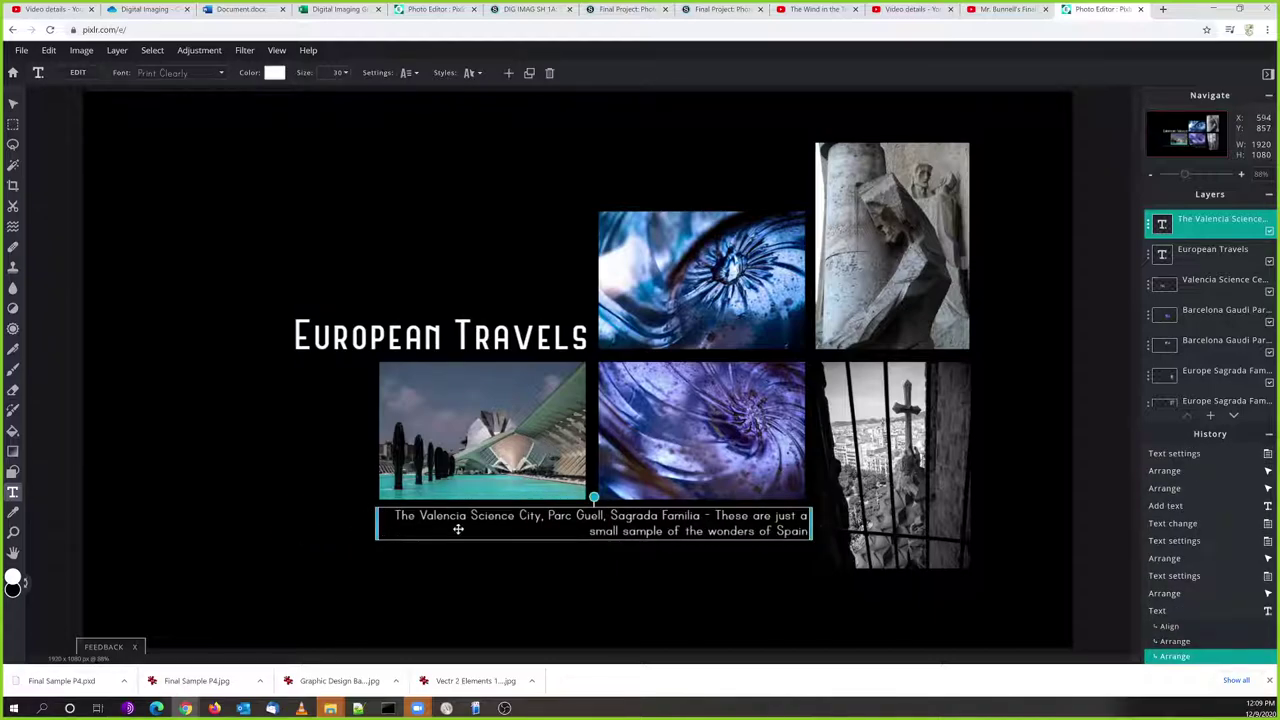
pyautogui.moveTo(578, 526); pyautogui.dragTo(570, 522)
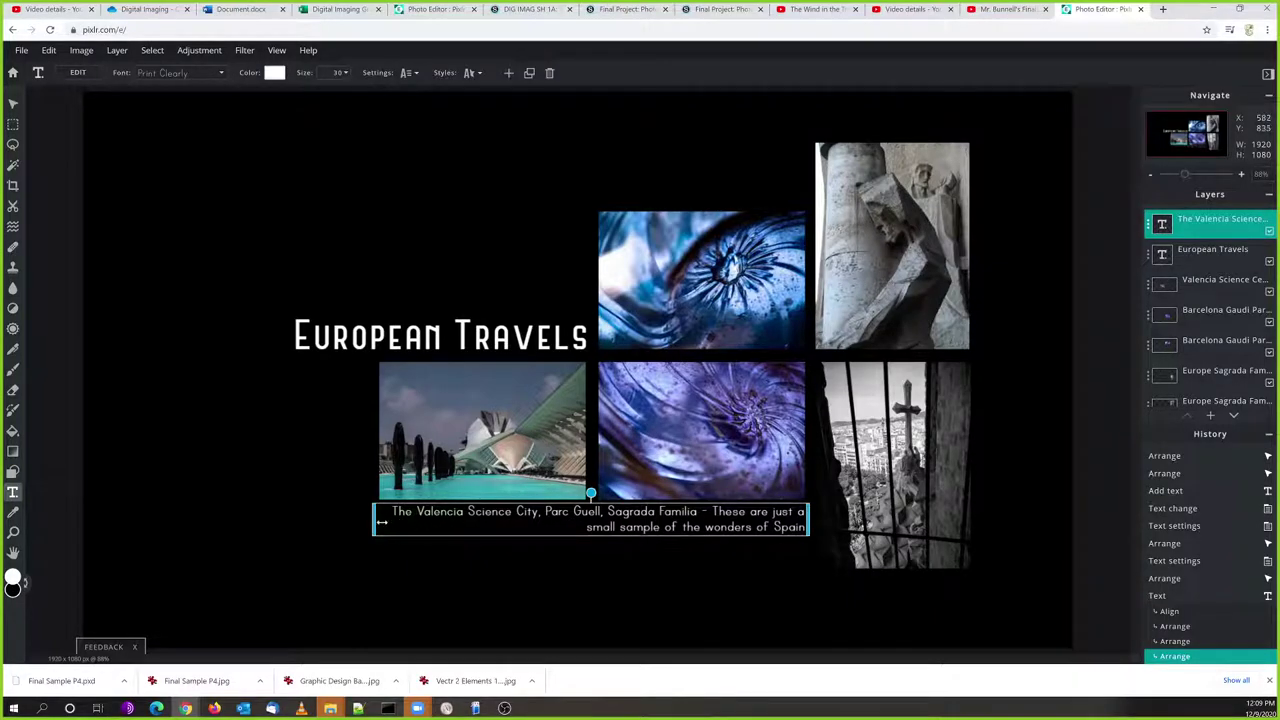
pyautogui.moveTo(375, 521); pyautogui.dragTo(432, 523)
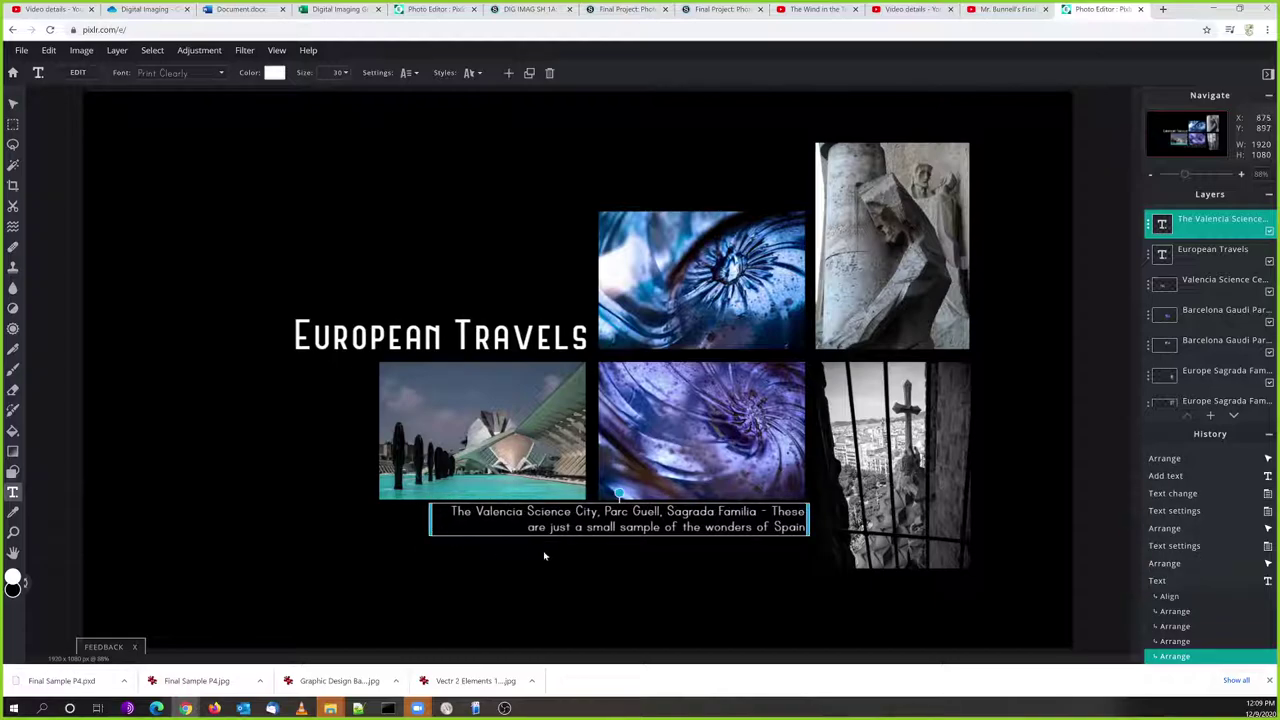
pyautogui.click(486, 585)
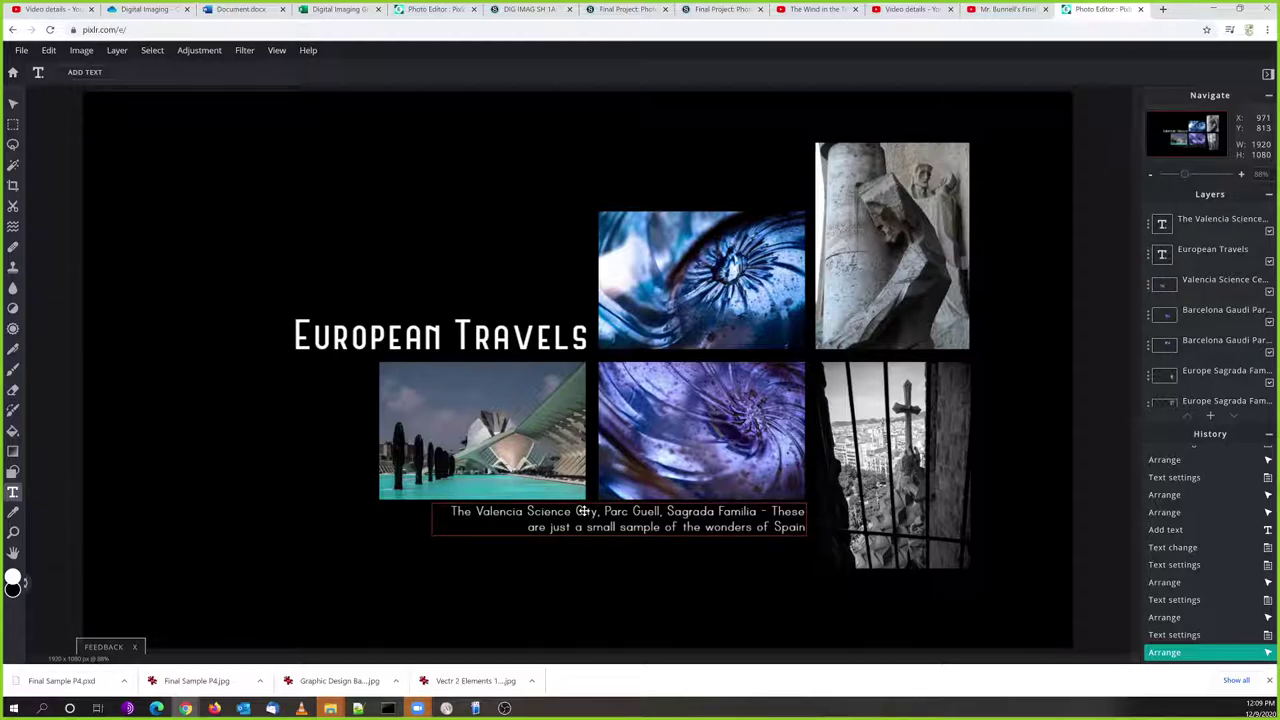
# Try the caption as a four-line block directly beneath the purple photo, with its text box narrowed to about that photo's width
pyautogui.click(570, 521)
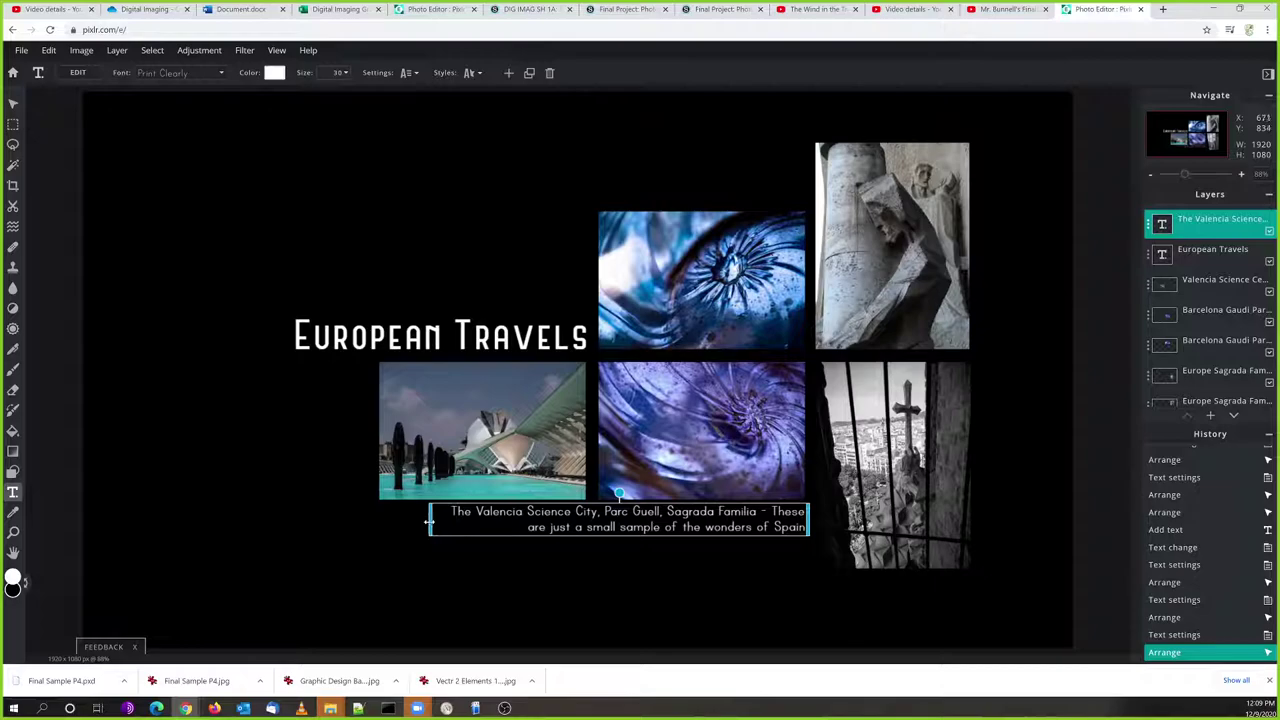
pyautogui.moveTo(429, 521); pyautogui.dragTo(594, 538)
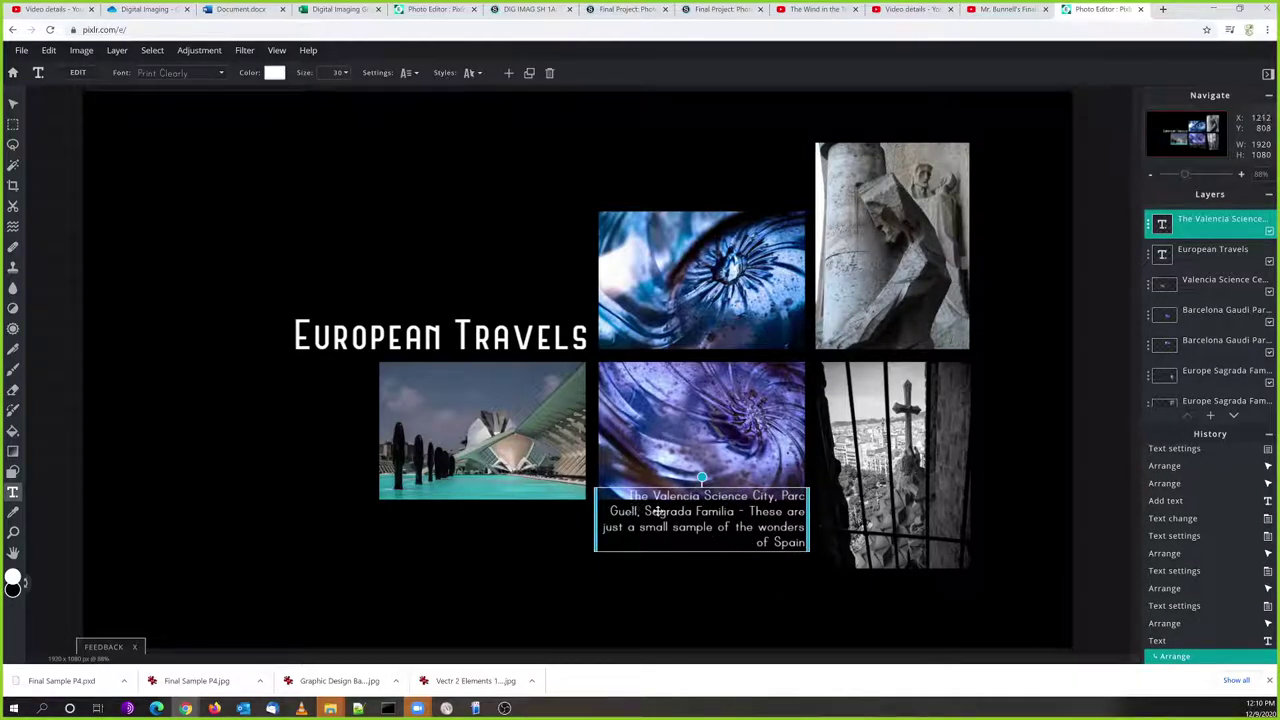
pyautogui.moveTo(732, 524); pyautogui.dragTo(726, 541)
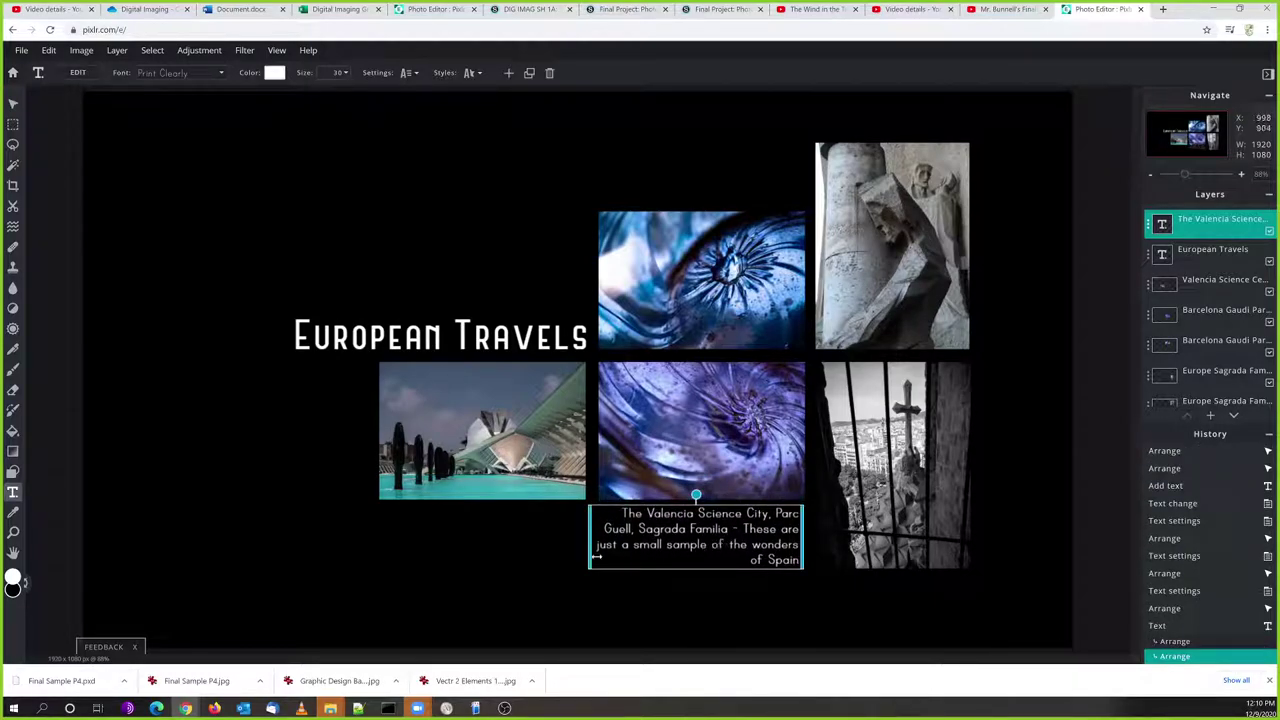
pyautogui.moveTo(588, 546)
pyautogui.mouseDown()
pyautogui.moveTo(646, 548)
pyautogui.moveTo(611, 550)
pyautogui.mouseUp()
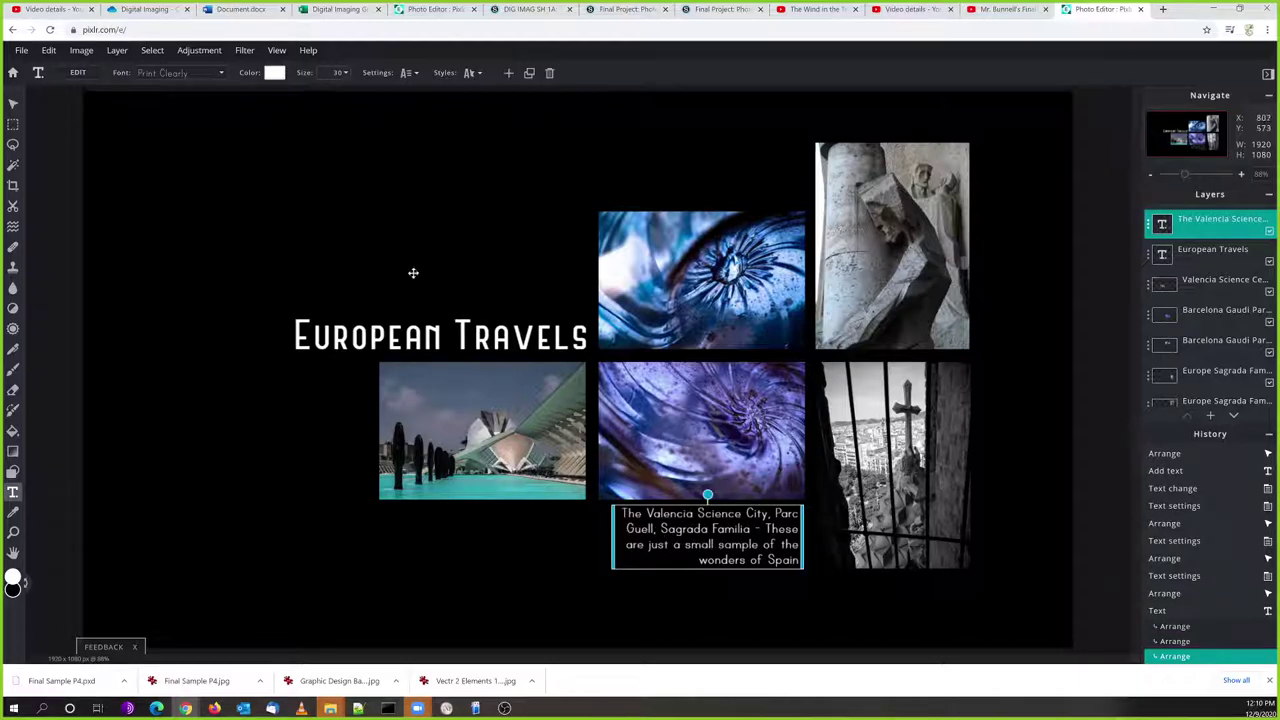
pyautogui.click(405, 73)
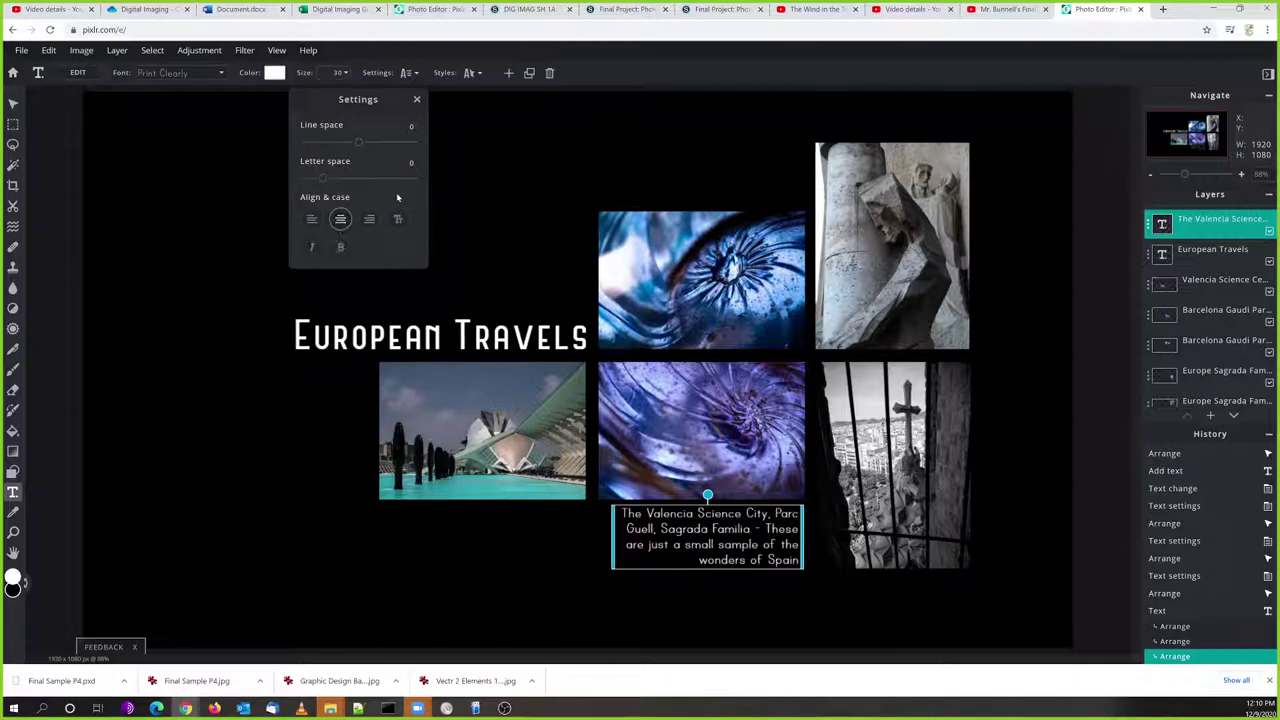
pyautogui.click(378, 73)
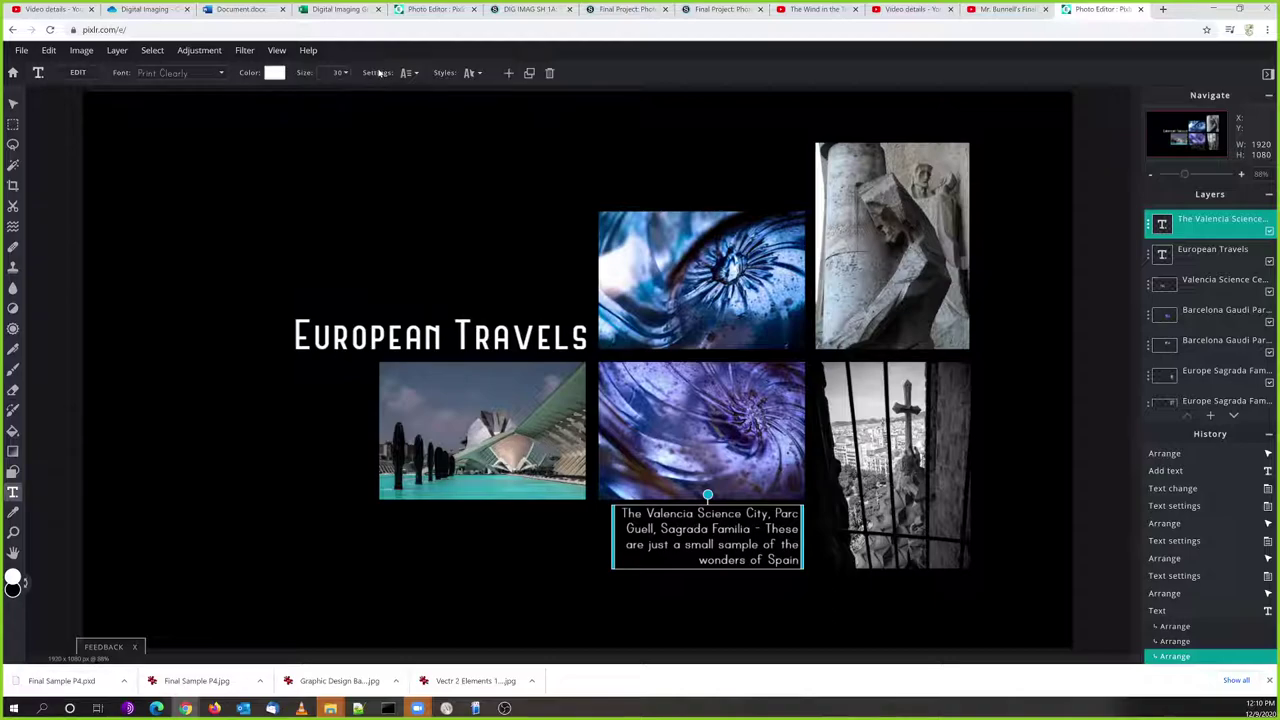
# Widen the caption's text box back to two lines, starting beneath the Valencia photo, and move it up just below the photos
pyautogui.moveTo(610, 538); pyautogui.dragTo(410, 543)
pyautogui.moveTo(673, 544); pyautogui.dragTo(676, 533)
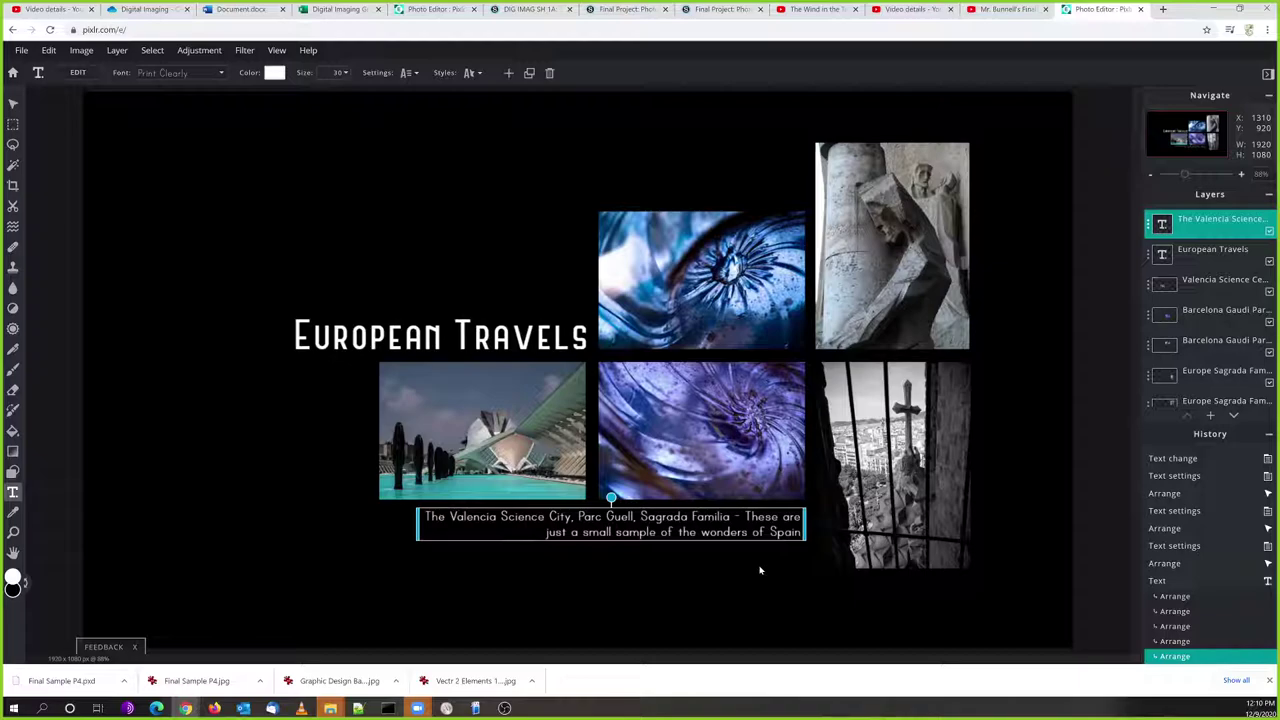
pyautogui.click(646, 578)
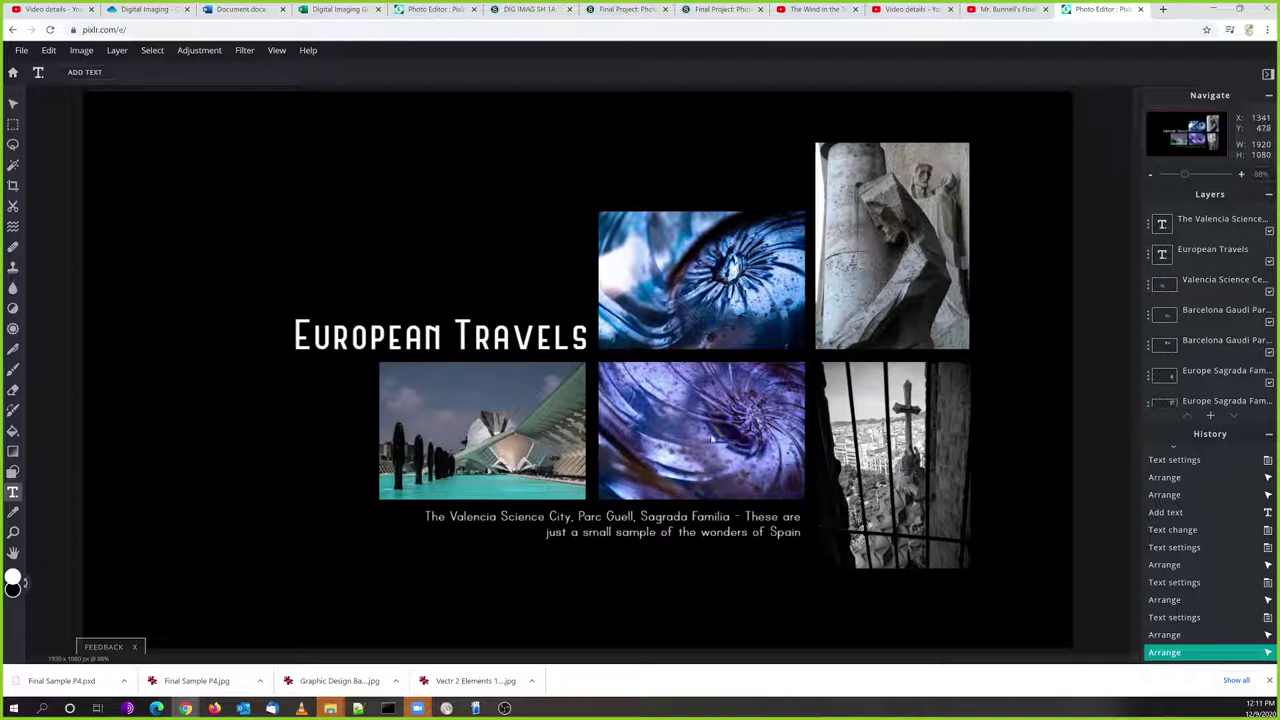
# Try narrowing the caption's text box again to about the purple photo's width and center it beneath that photo
pyautogui.click(419, 532)
pyautogui.moveTo(420, 530); pyautogui.dragTo(607, 524)
pyautogui.moveTo(735, 515); pyautogui.dragTo(729, 530)
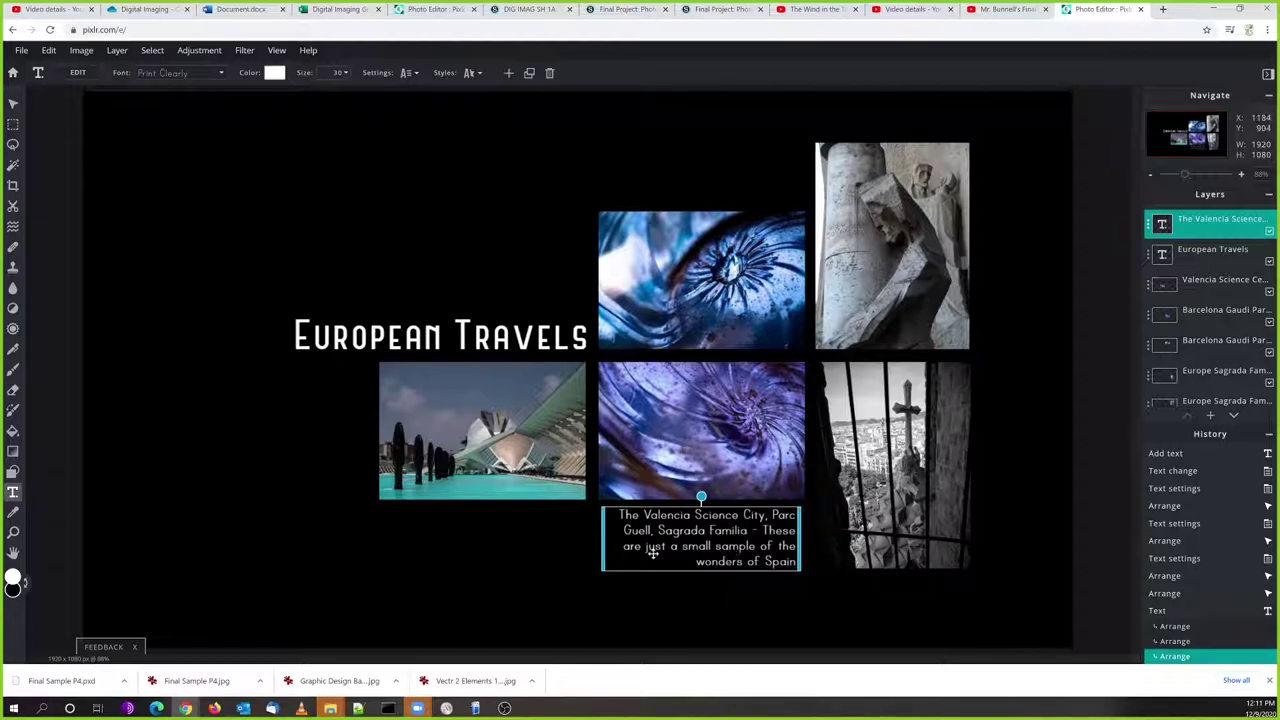
# Widen the caption to two lines with the first ending in "These", and place it just below the photos, ending at the purple photo's right edge
pyautogui.moveTo(603, 542); pyautogui.dragTo(465, 547)
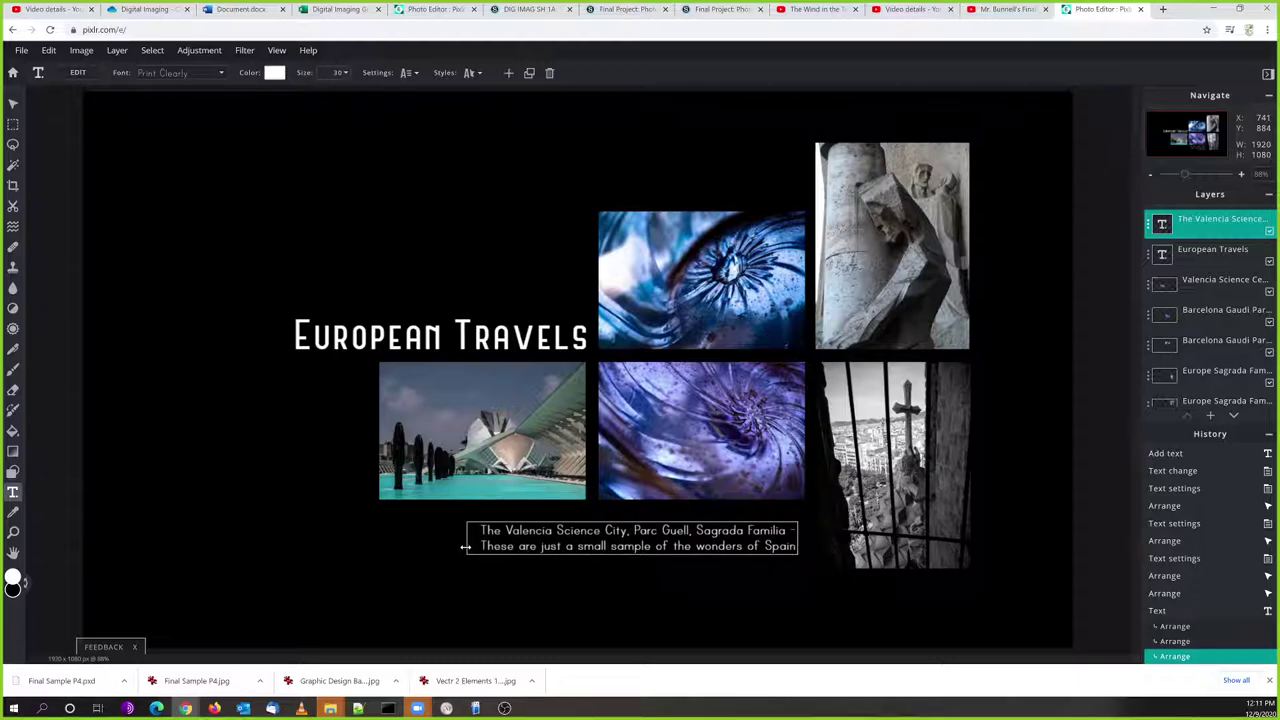
pyautogui.moveTo(465, 547); pyautogui.dragTo(418, 547)
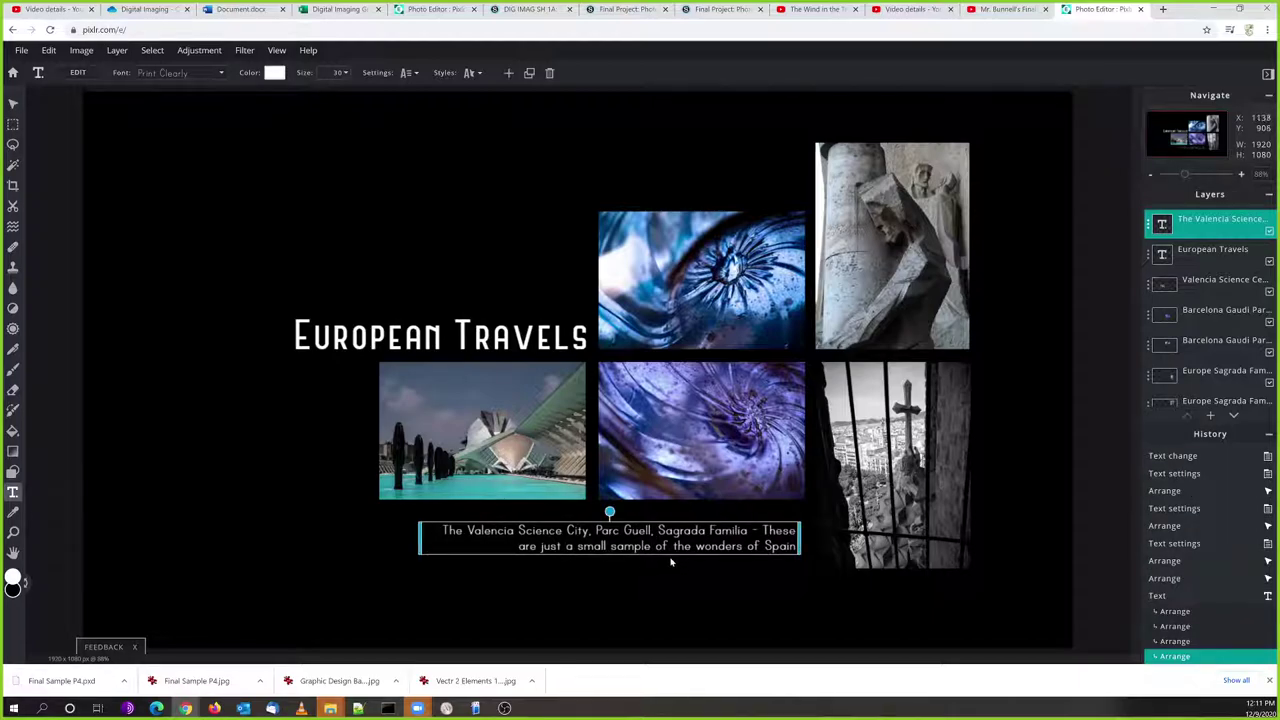
pyautogui.moveTo(681, 538); pyautogui.dragTo(688, 528)
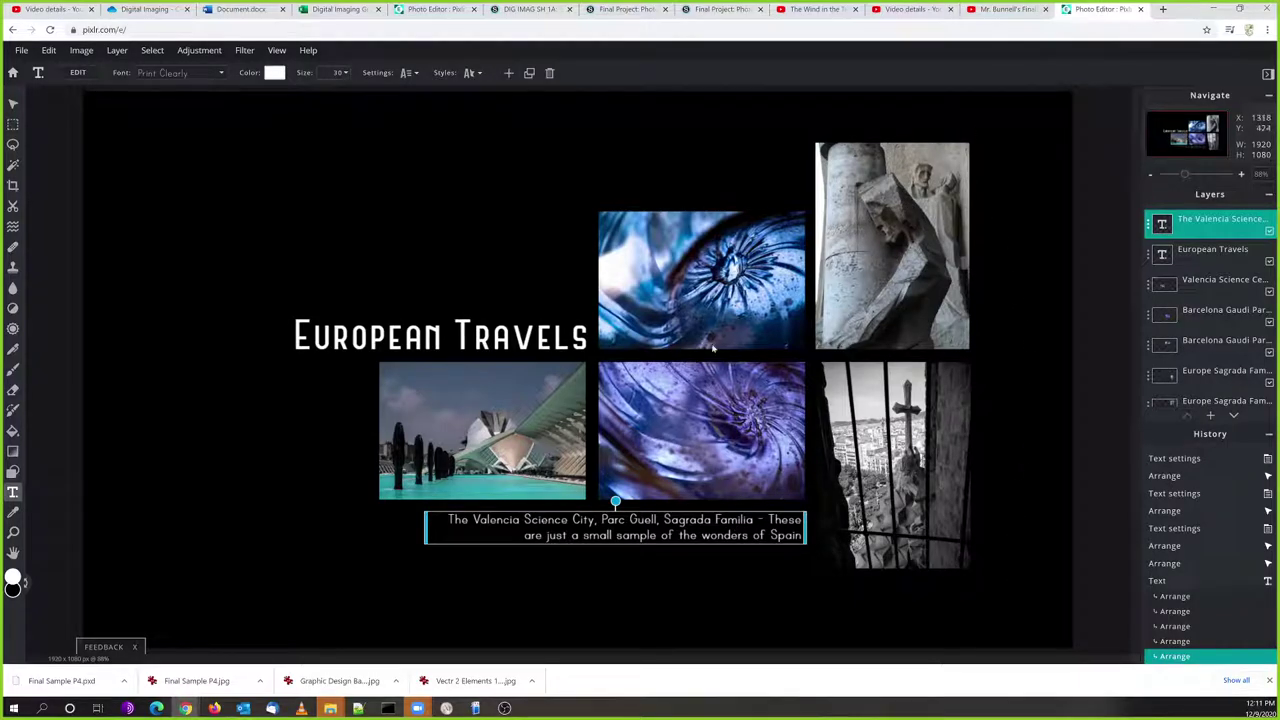
pyautogui.click(322, 581)
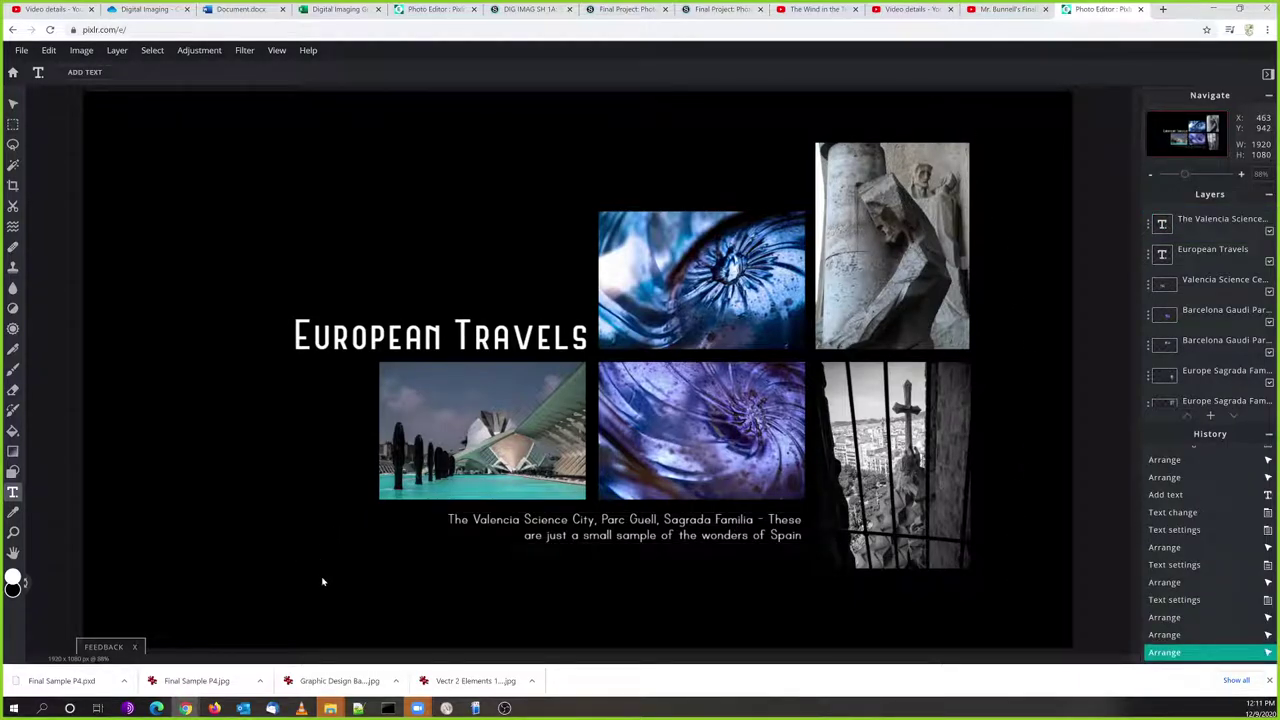
pyautogui.click(631, 520)
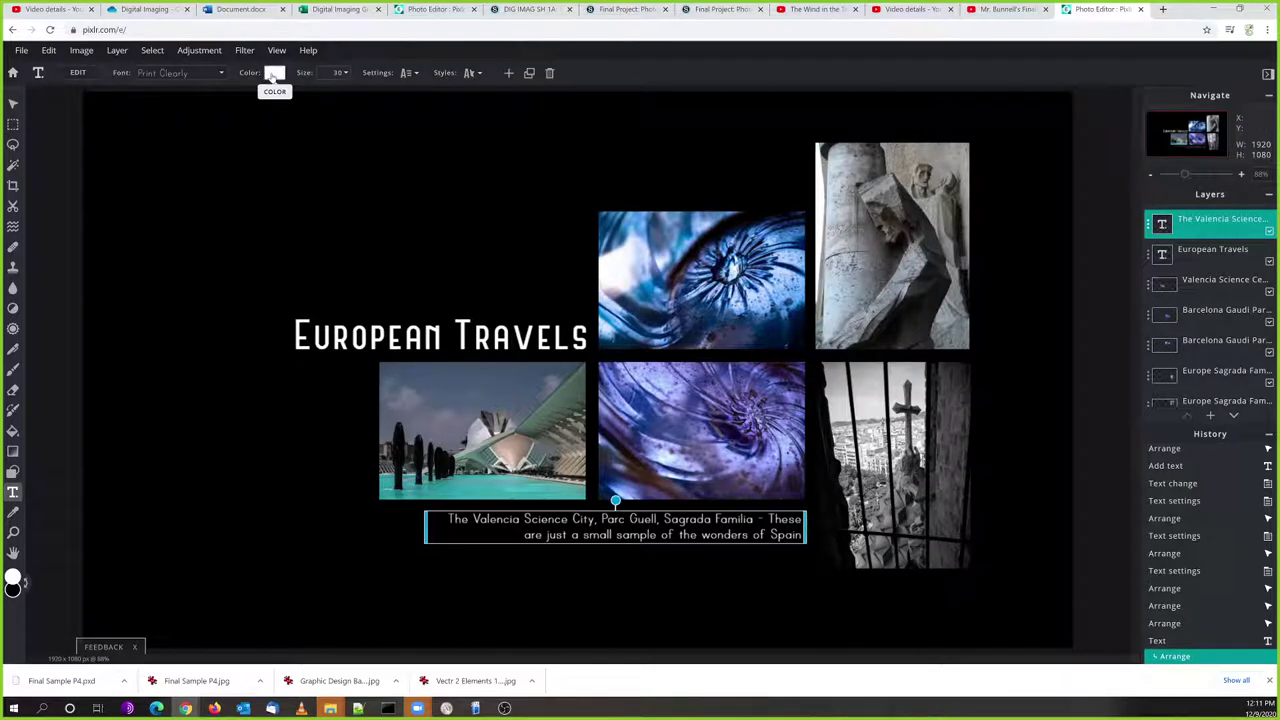
pyautogui.click(271, 73)
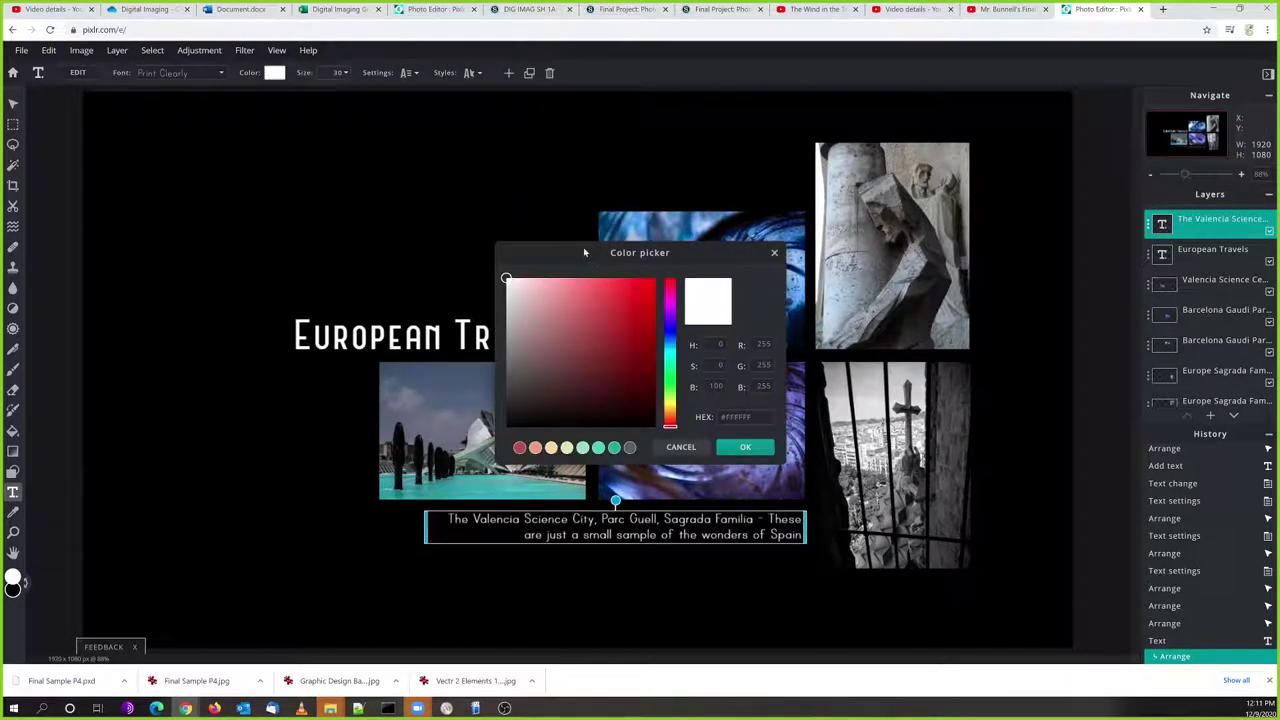
pyautogui.moveTo(583, 248); pyautogui.dragTo(409, 241)
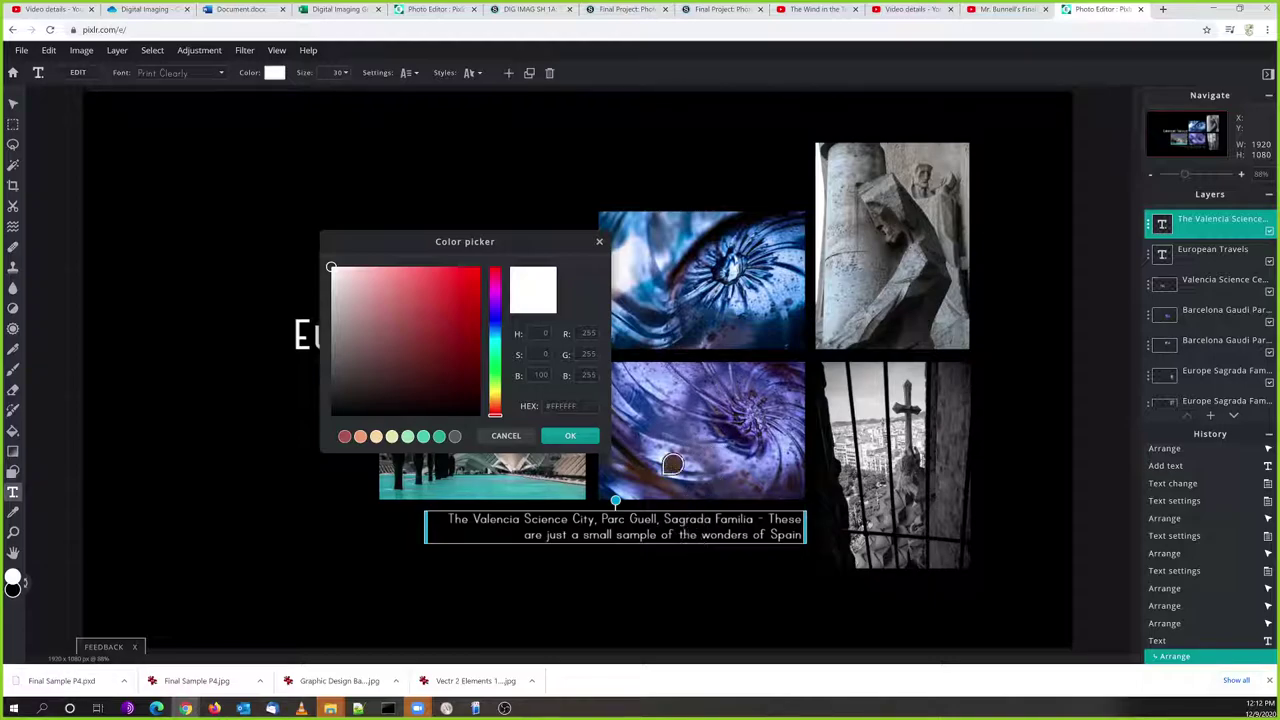
pyautogui.click(512, 439)
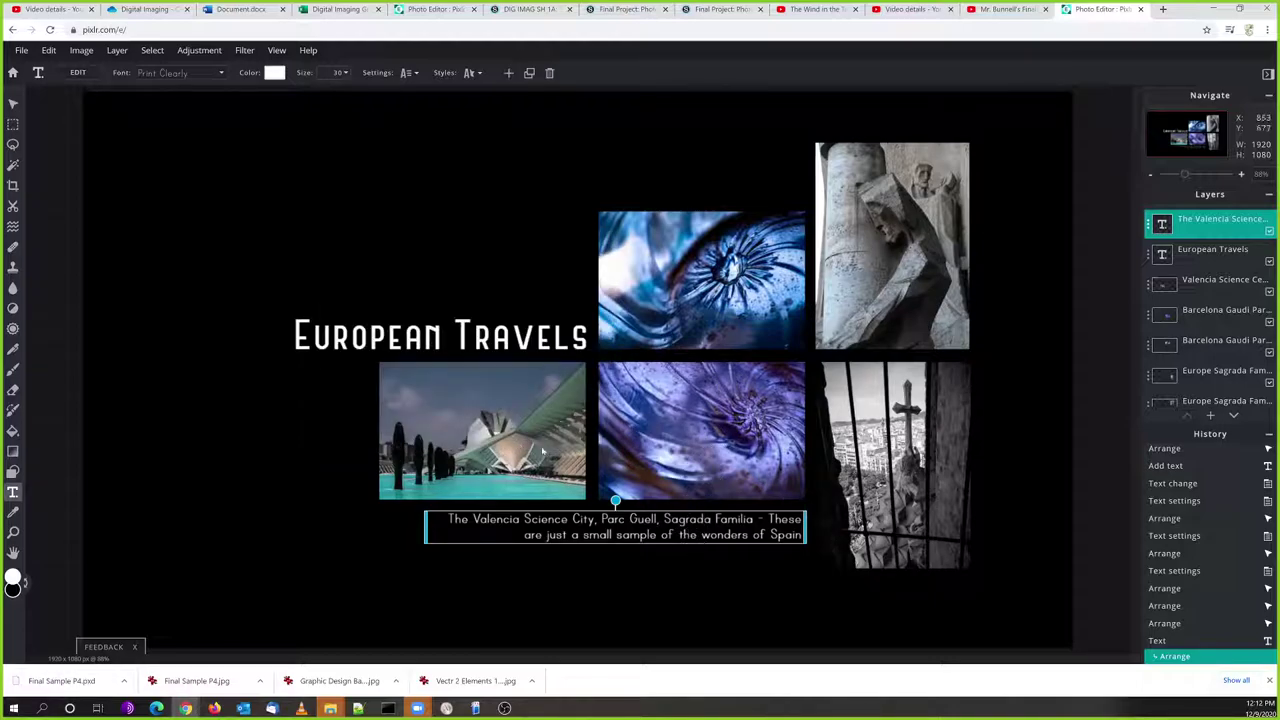
pyautogui.click(334, 520)
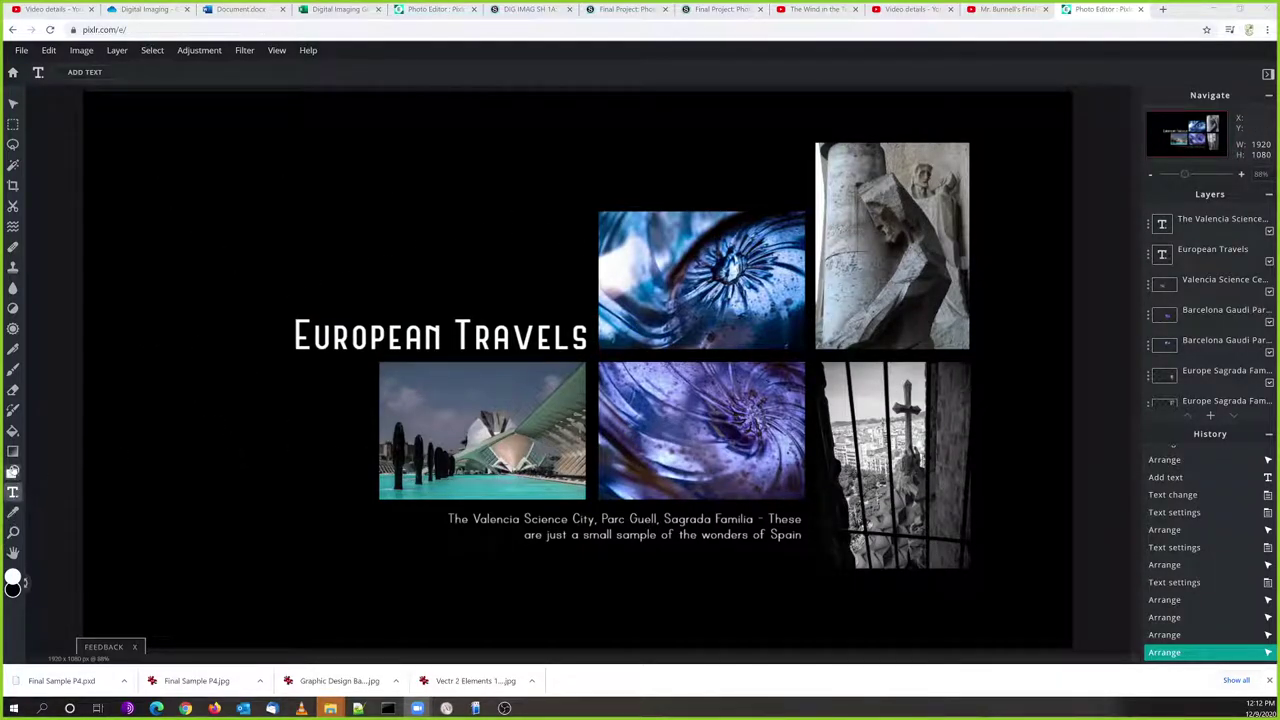
# Add an empty layer and draw a wide, black-filled rectangle with a white stroke of 5 across the title and photos
pyautogui.click(12, 472)
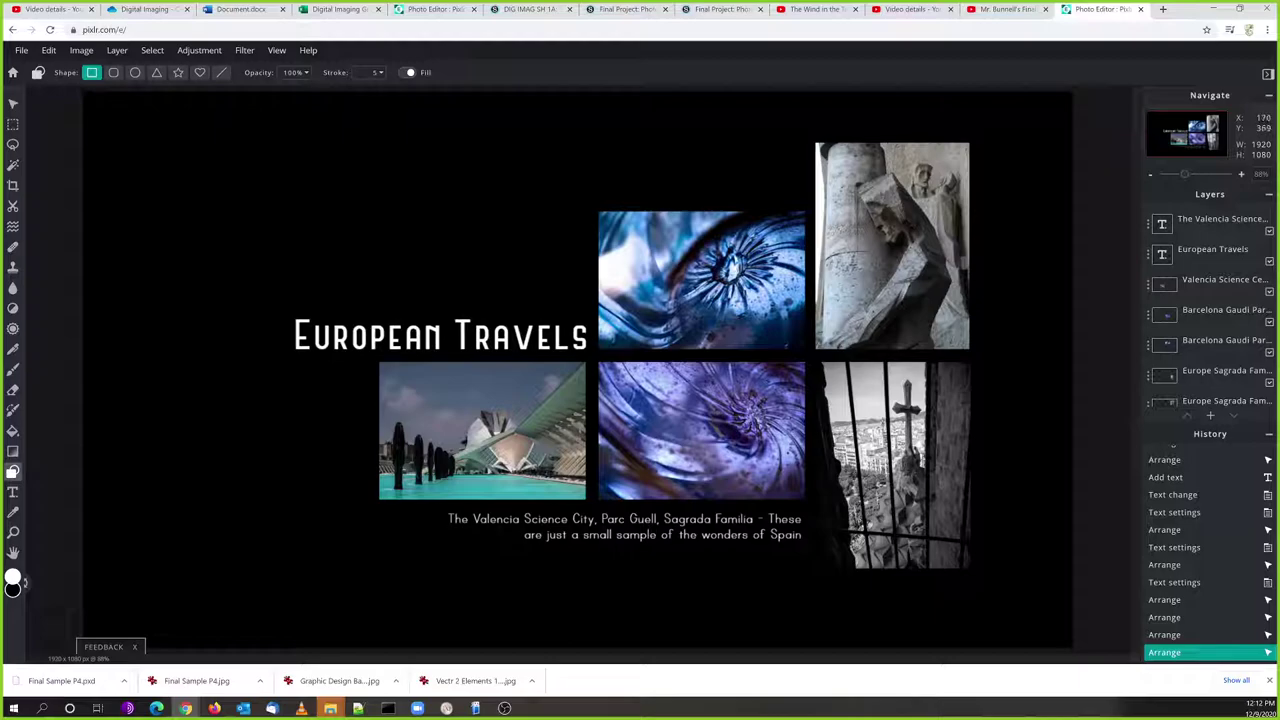
pyautogui.moveTo(170, 279); pyautogui.dragTo(283, 408)
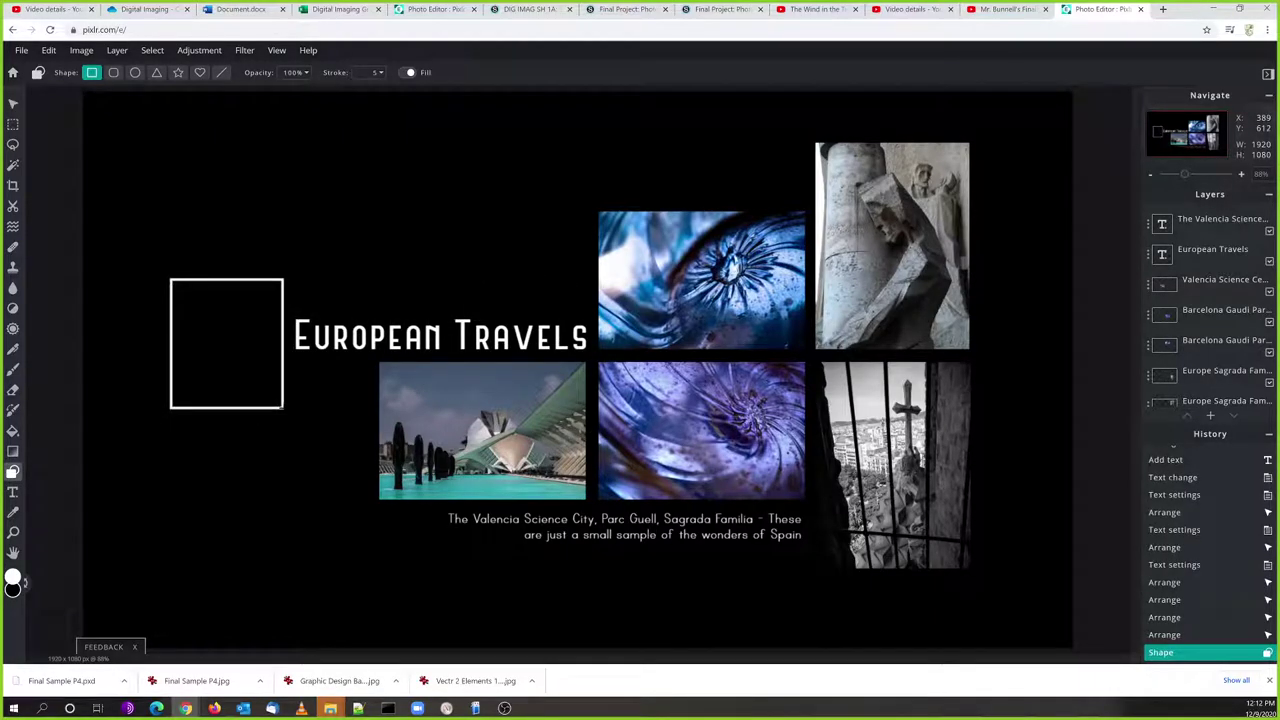
pyautogui.hotkey('ctrl', 'z')
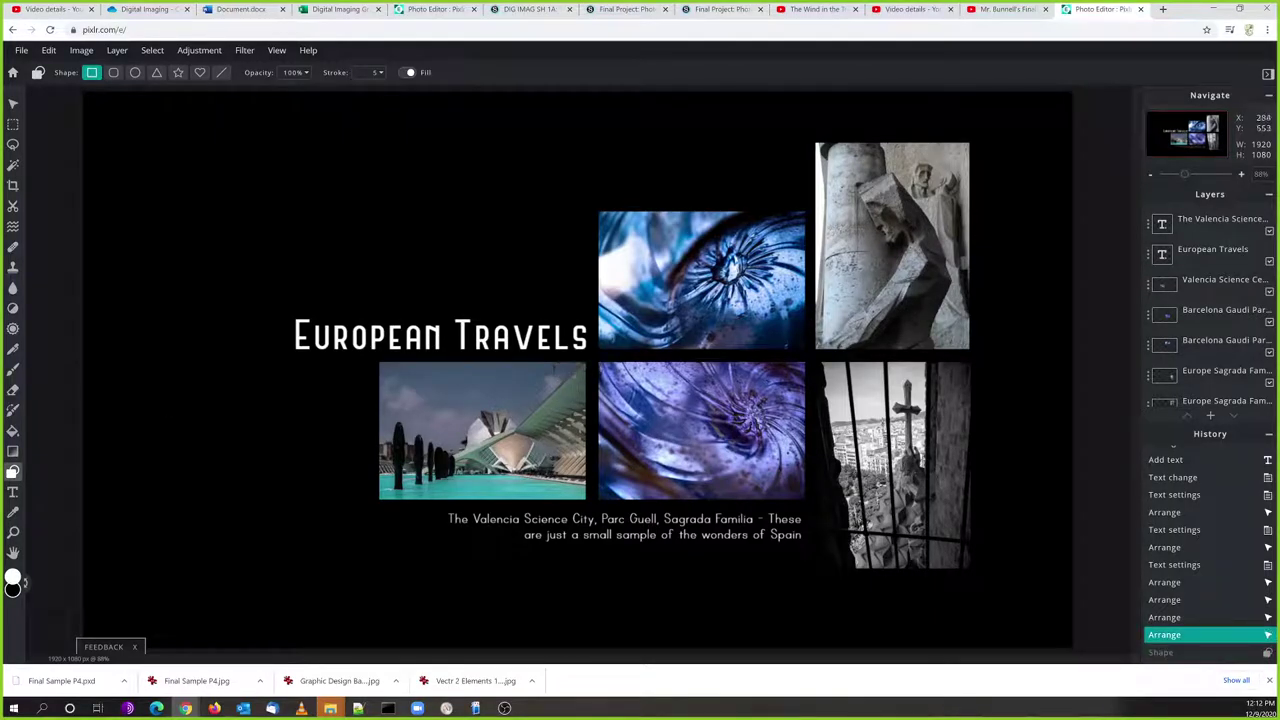
pyautogui.click(1211, 418)
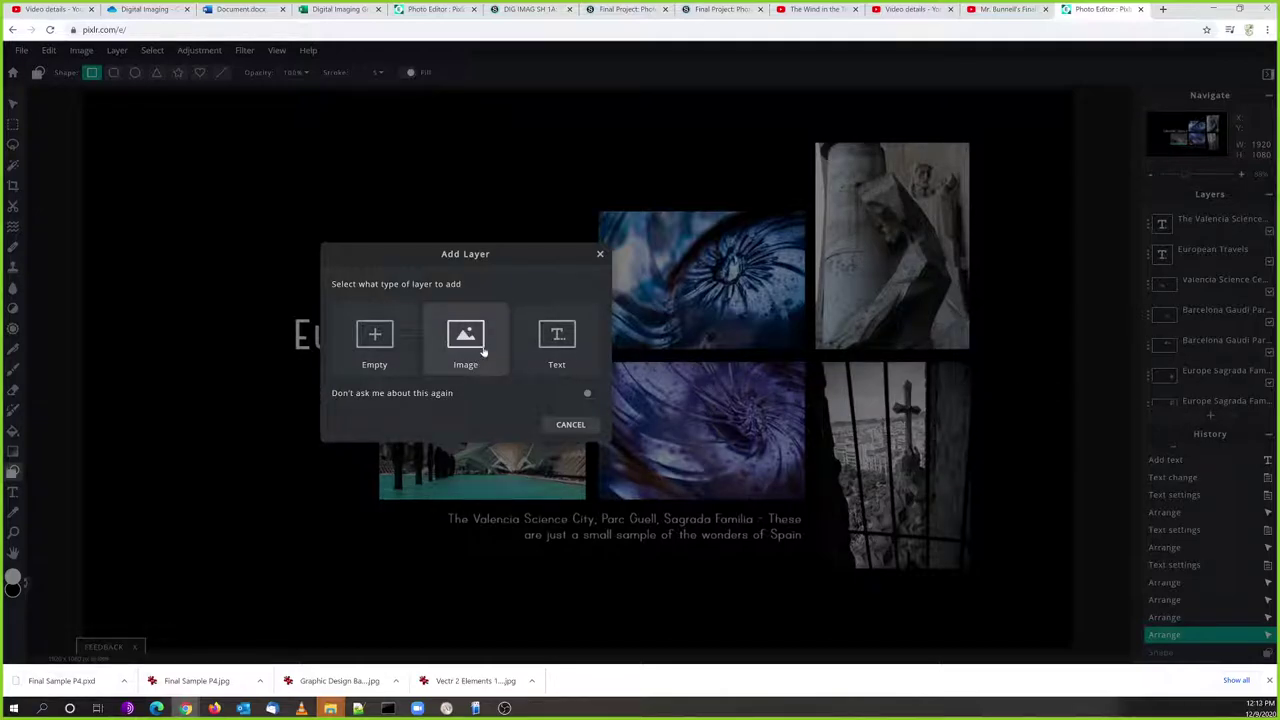
pyautogui.click(372, 362)
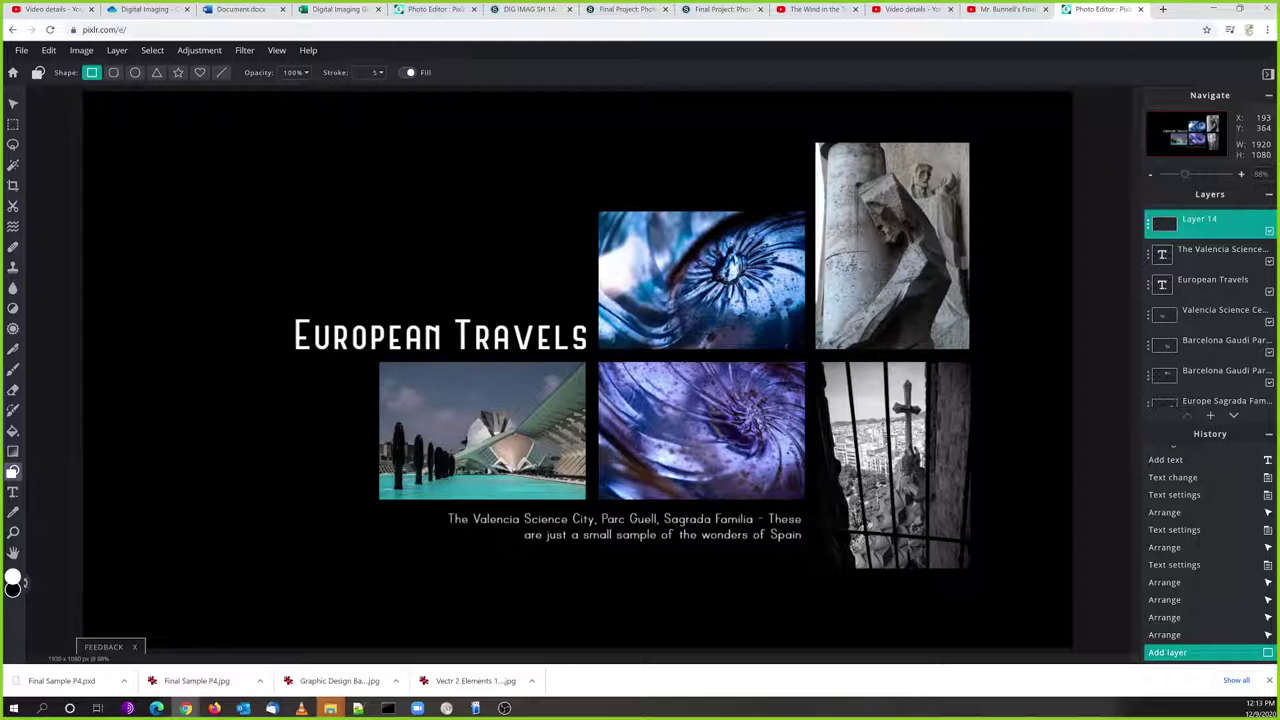
pyautogui.moveTo(182, 279); pyautogui.dragTo(1021, 442)
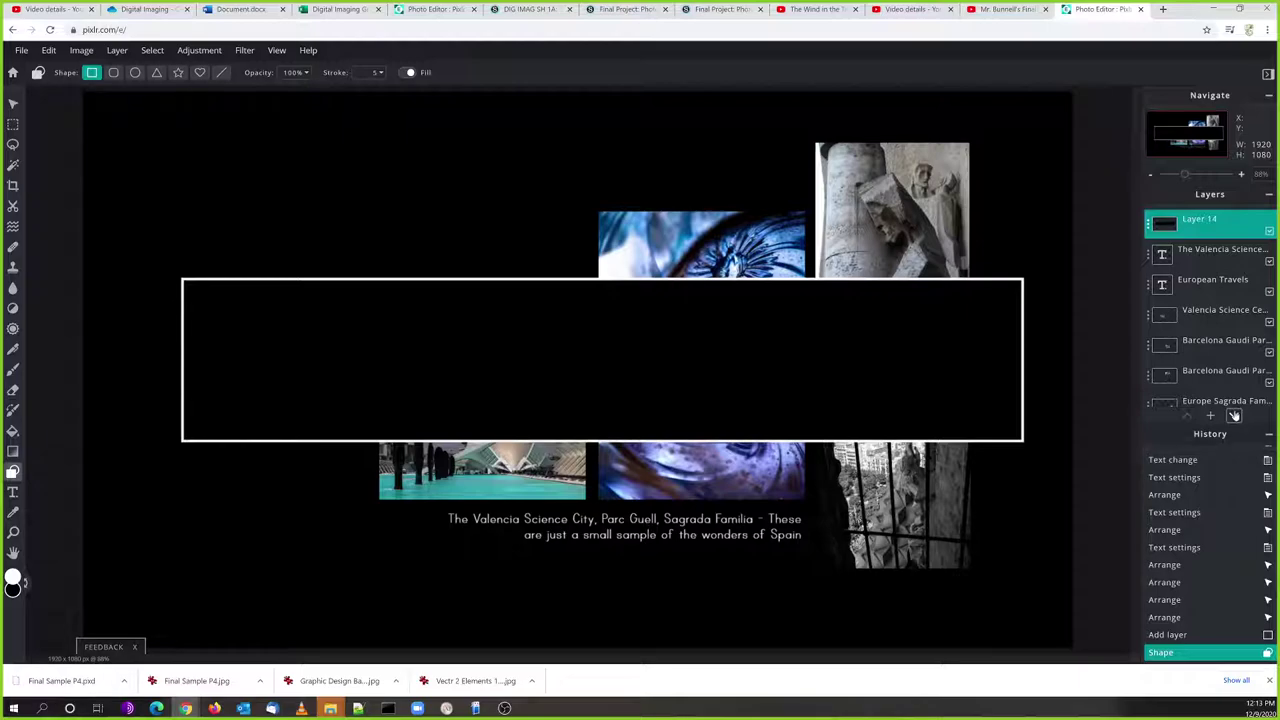
# Move the rectangle's layer down the stack until it sits beneath the text and all photos, directly above the black background
pyautogui.click(1234, 415)
pyautogui.click(1234, 415)
pyautogui.click(1234, 415)
pyautogui.click(1234, 415)
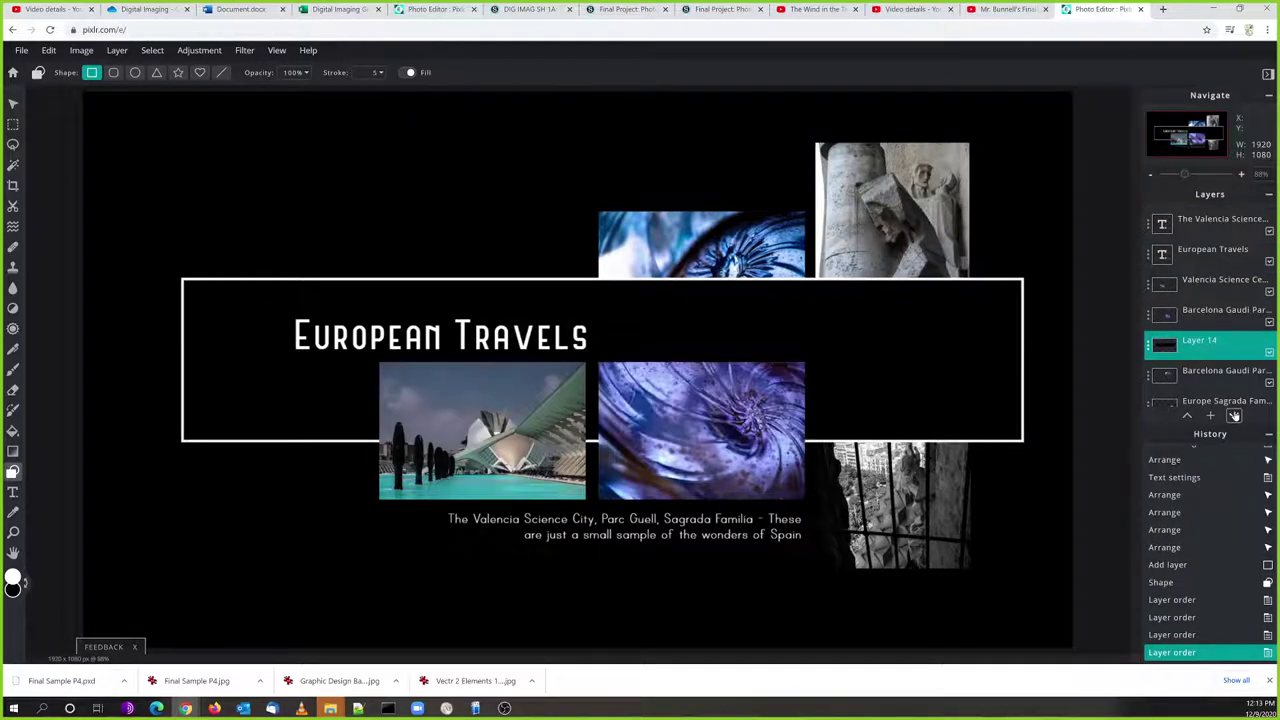
pyautogui.click(1234, 415)
pyautogui.click(1234, 415)
pyautogui.click(1234, 415)
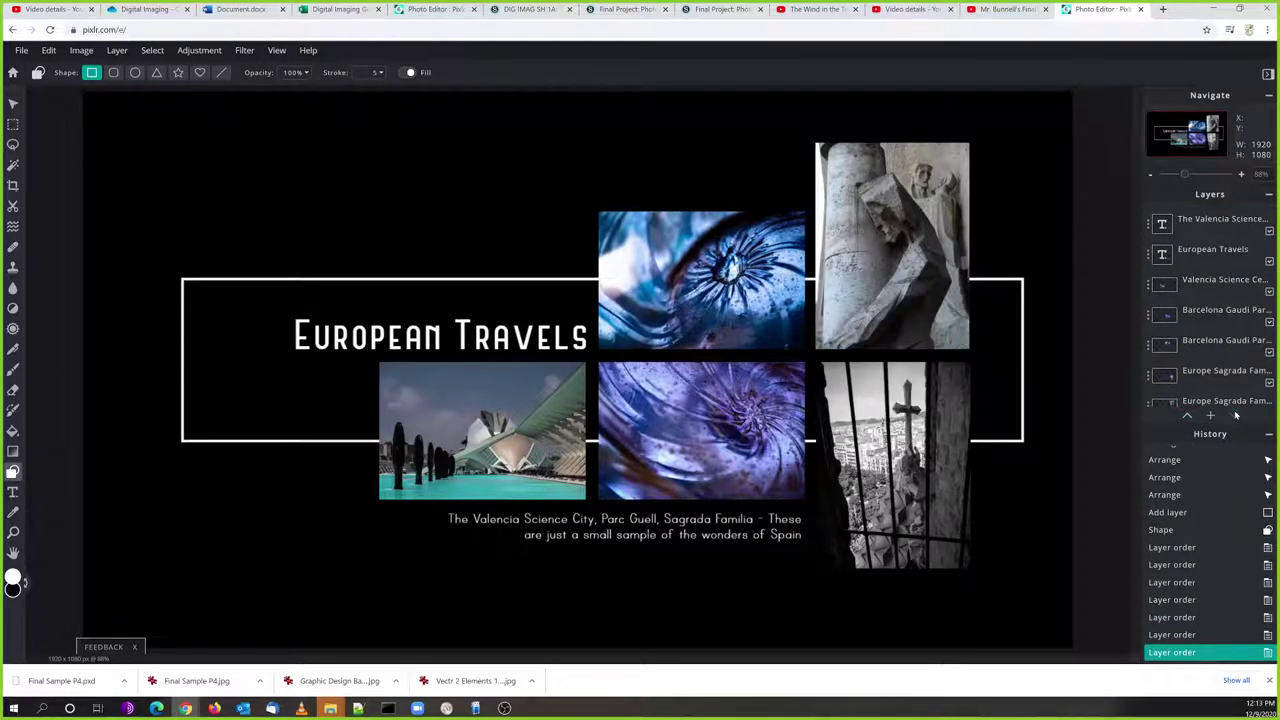
# Unlock the black background layer, Layer 3
pyautogui.scroll(-2, 1210, 385)
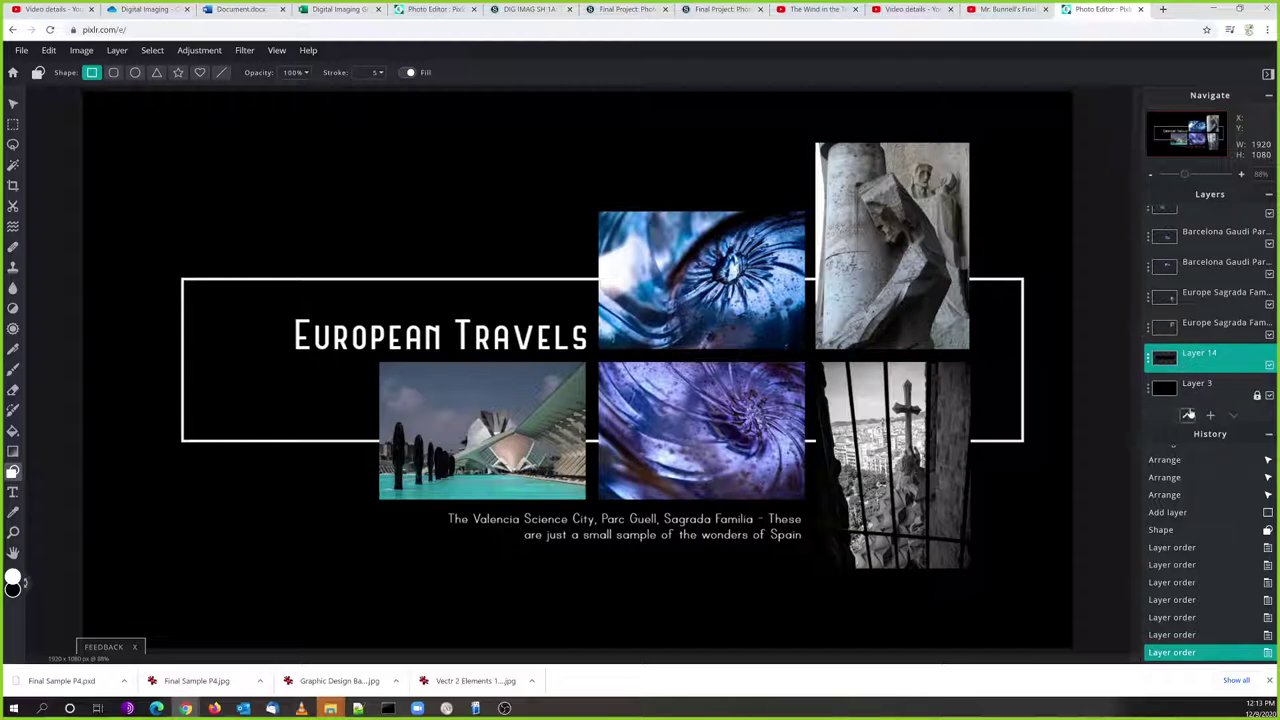
pyautogui.click(1149, 389)
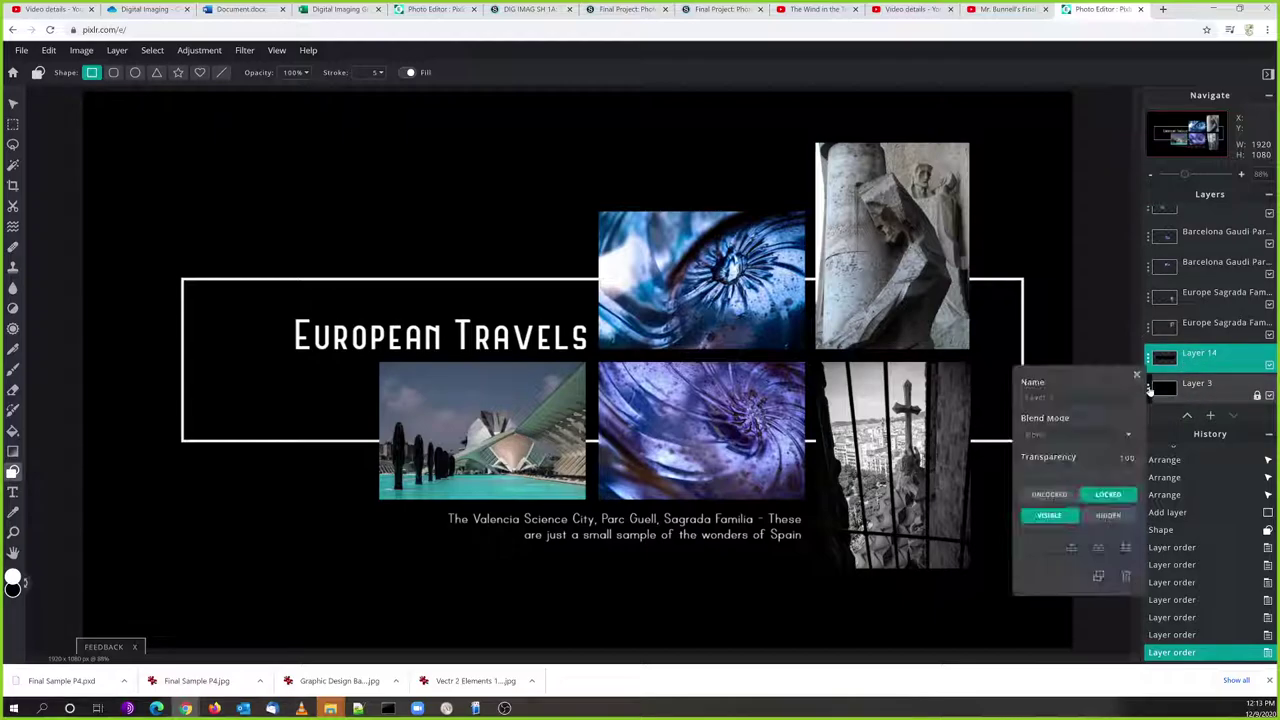
pyautogui.click(1068, 496)
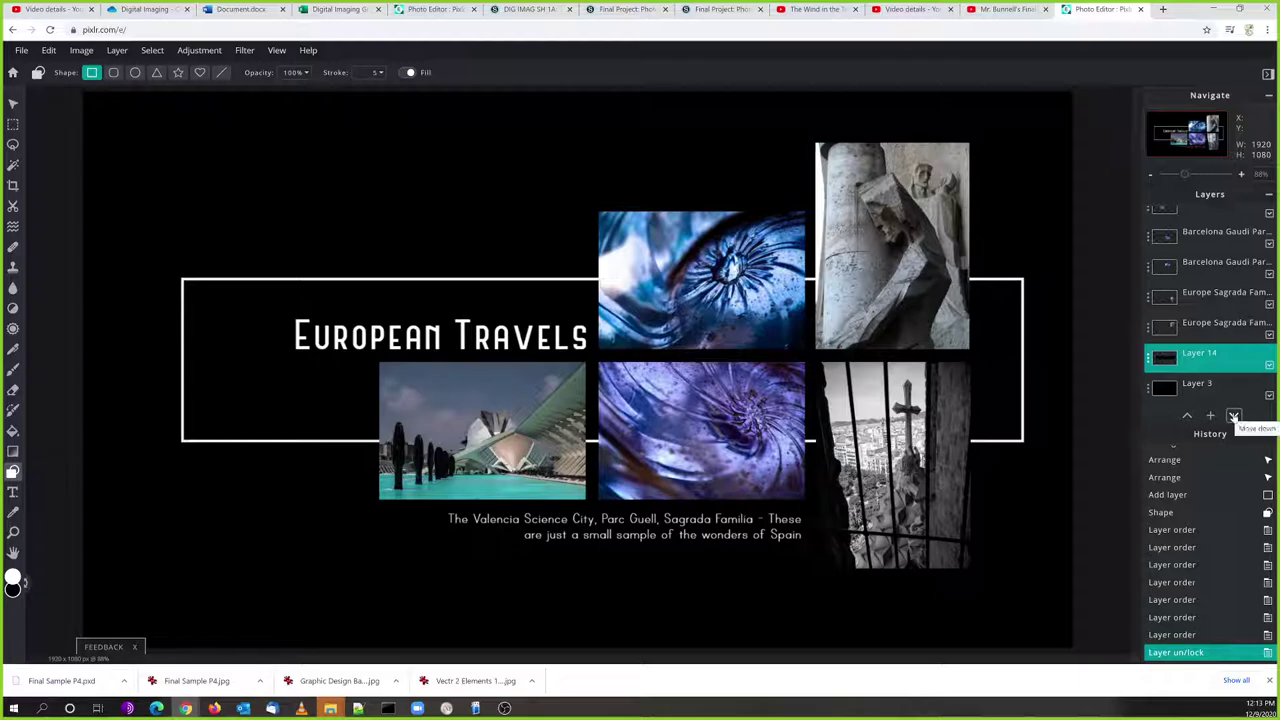
# Move the rectangle's layer below the black background and back above it, and lock the background layer, Layer 3
pyautogui.click(1233, 416)
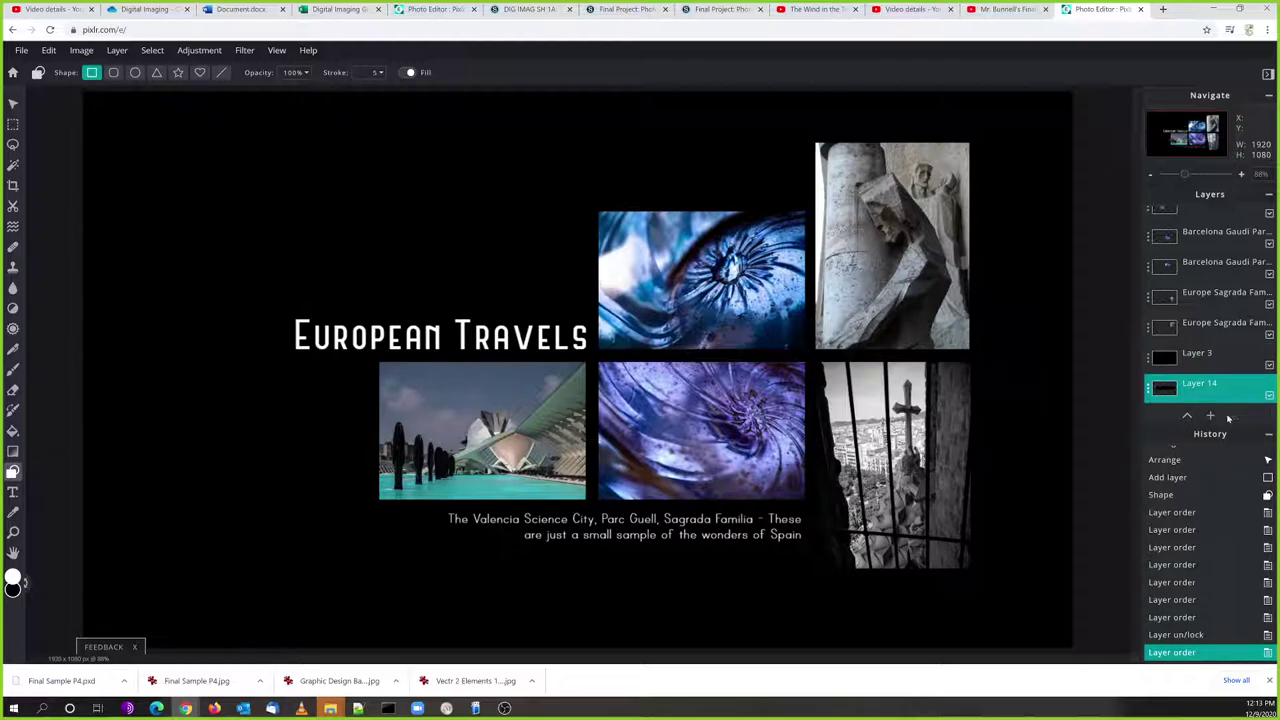
pyautogui.click(1186, 416)
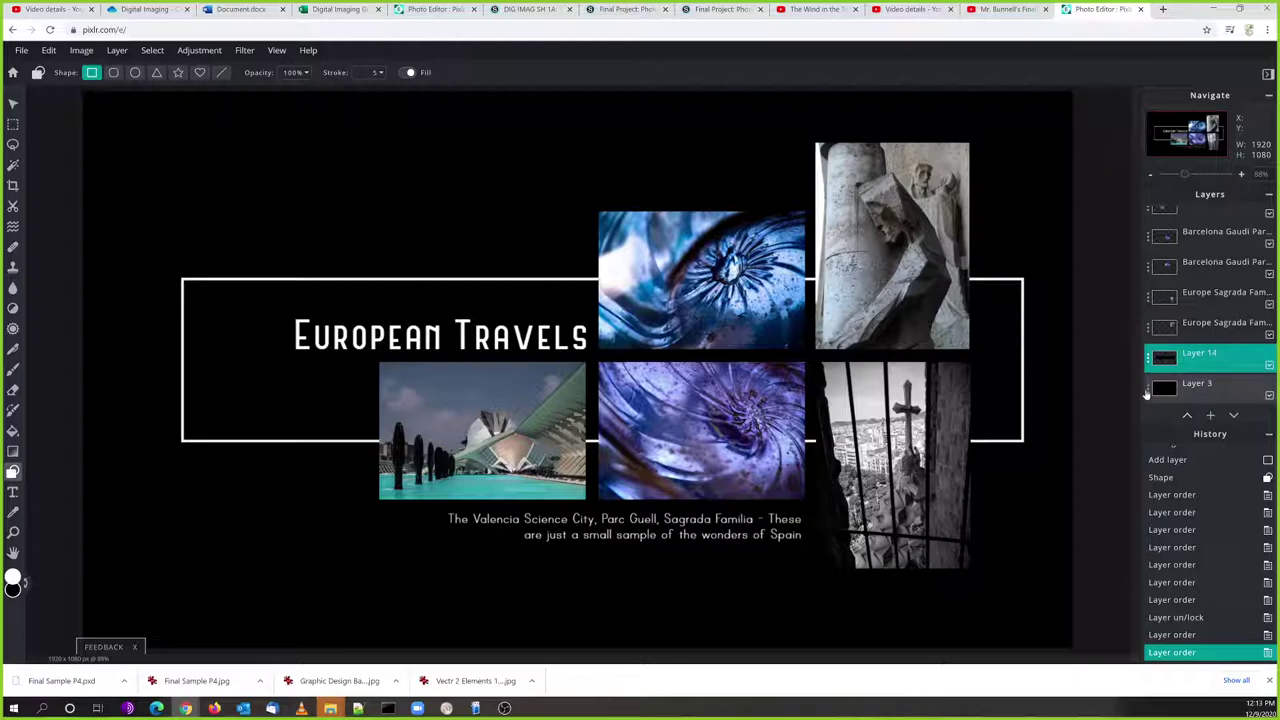
pyautogui.click(1148, 390)
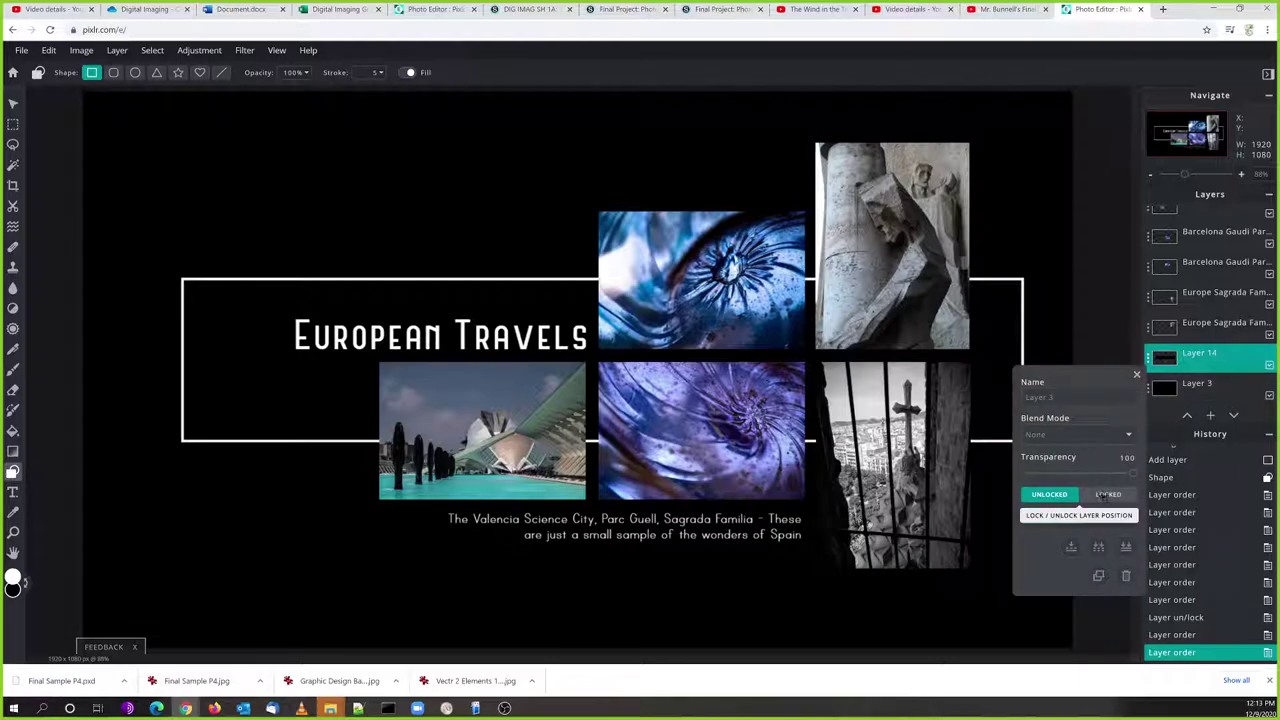
pyautogui.click(1106, 494)
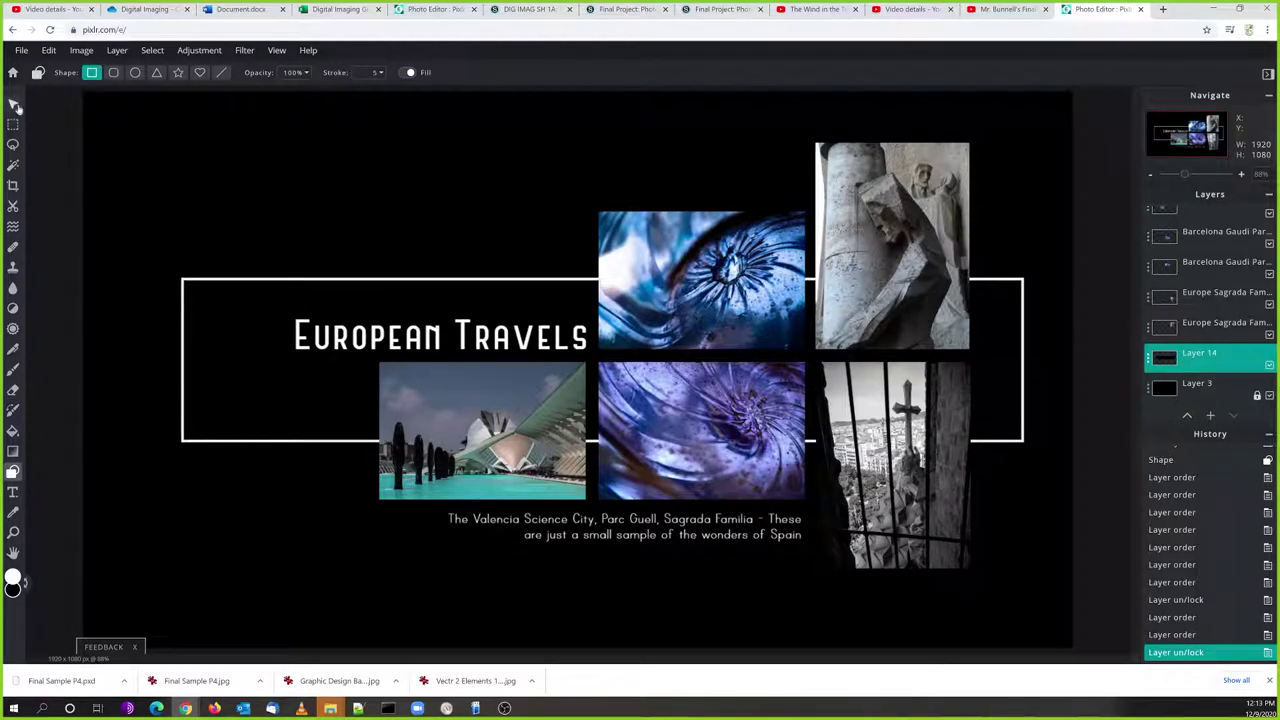
# Resize the frame rectangle with fixed proportions and with free aspect, making it about 1599 by 516 pixels, and deselect it
pyautogui.press('v')
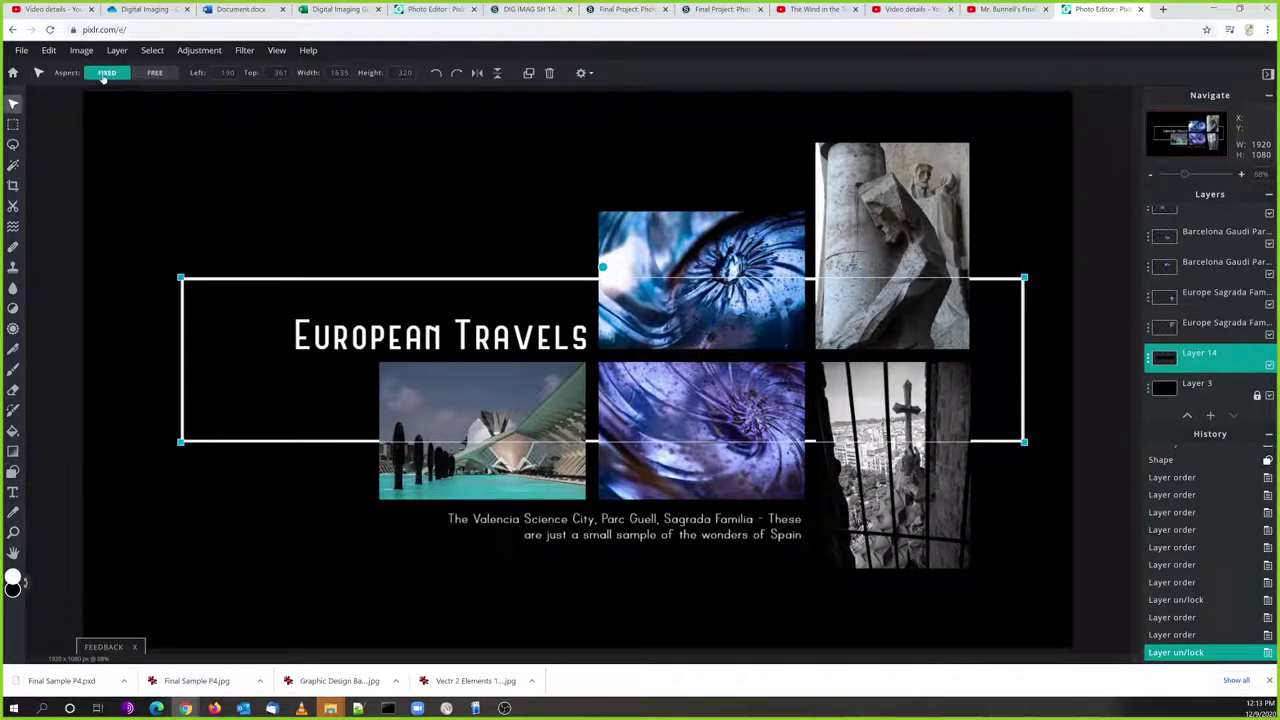
pyautogui.moveTo(181, 277); pyautogui.dragTo(141, 270)
pyautogui.moveTo(111, 265); pyautogui.dragTo(154, 276)
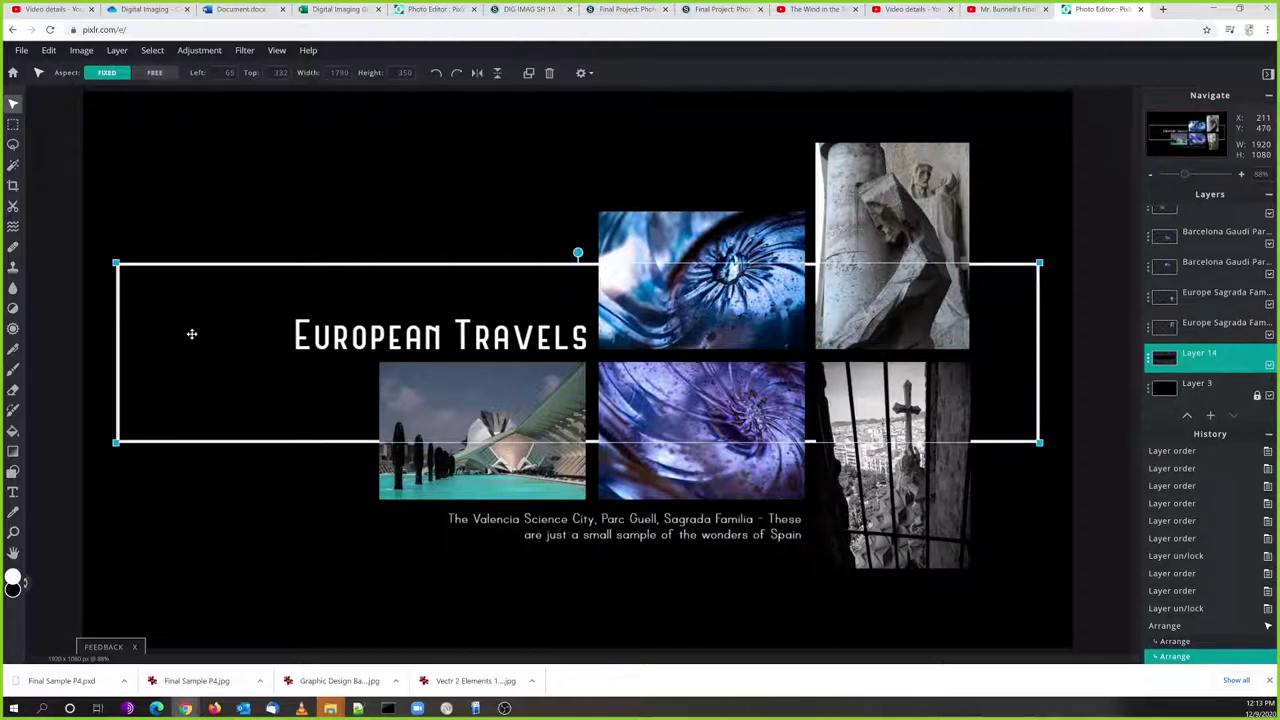
pyautogui.click(155, 77)
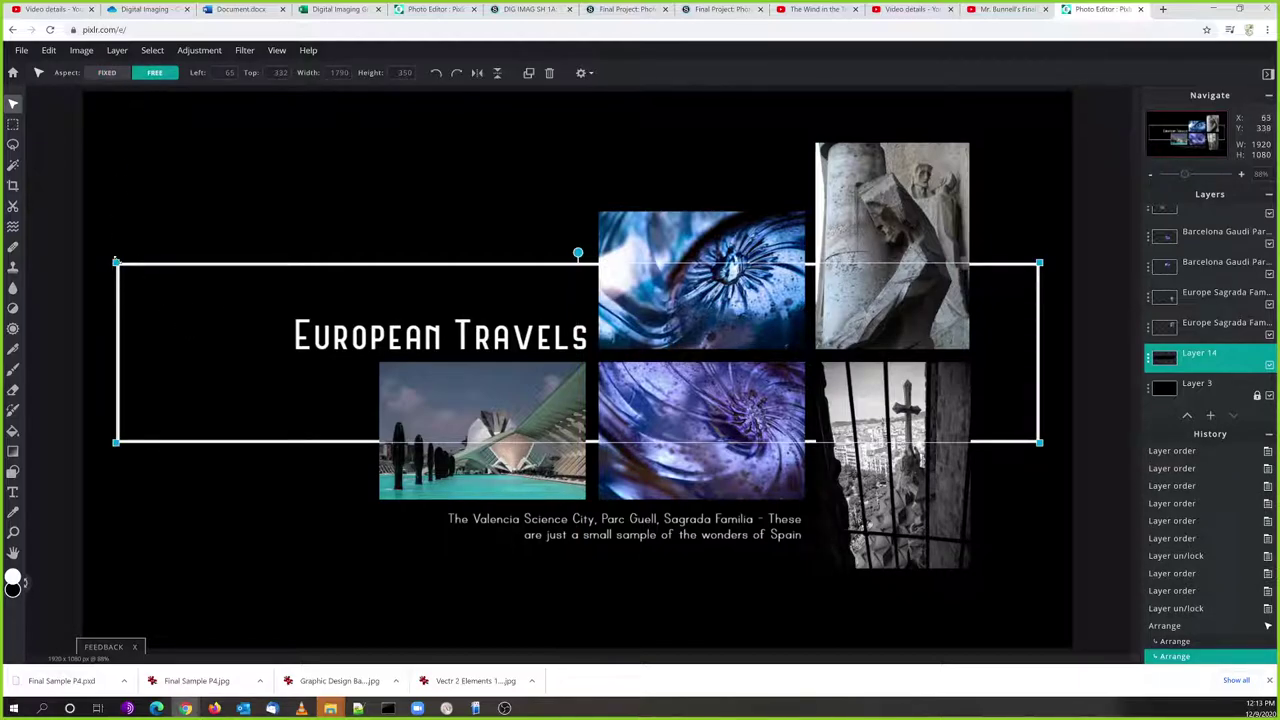
pyautogui.moveTo(116, 262); pyautogui.dragTo(214, 176)
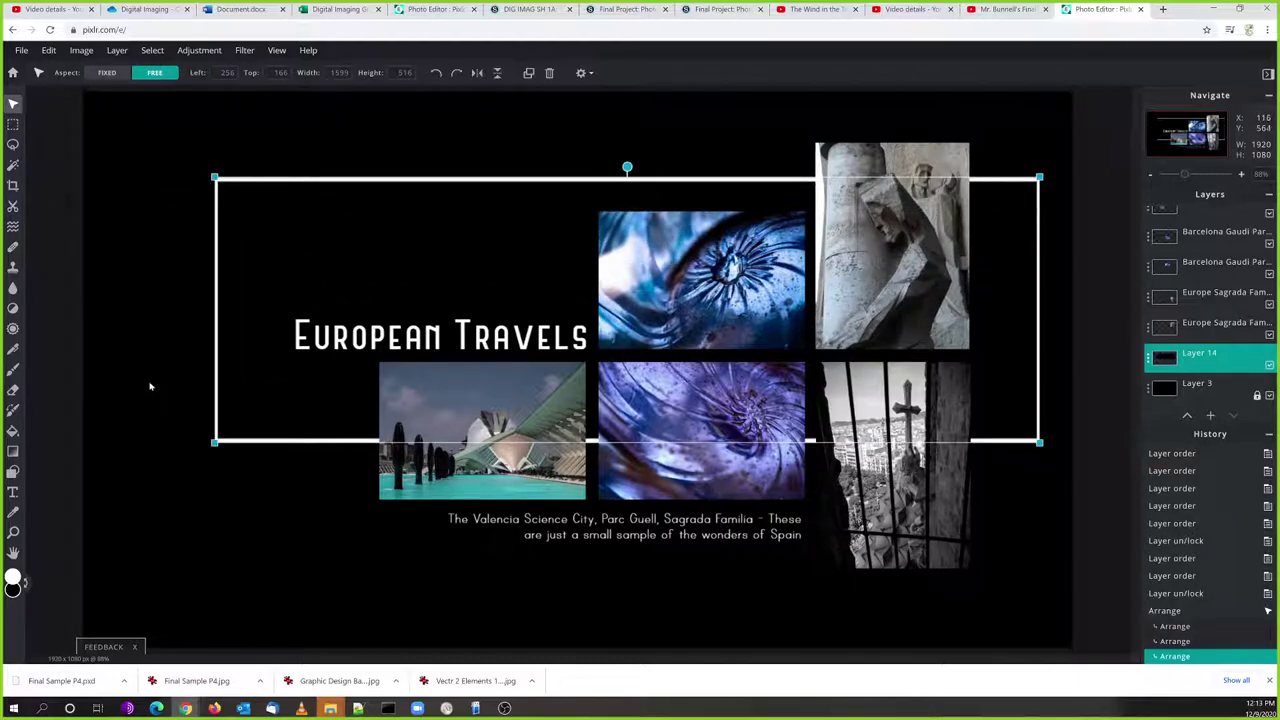
pyautogui.click(155, 416)
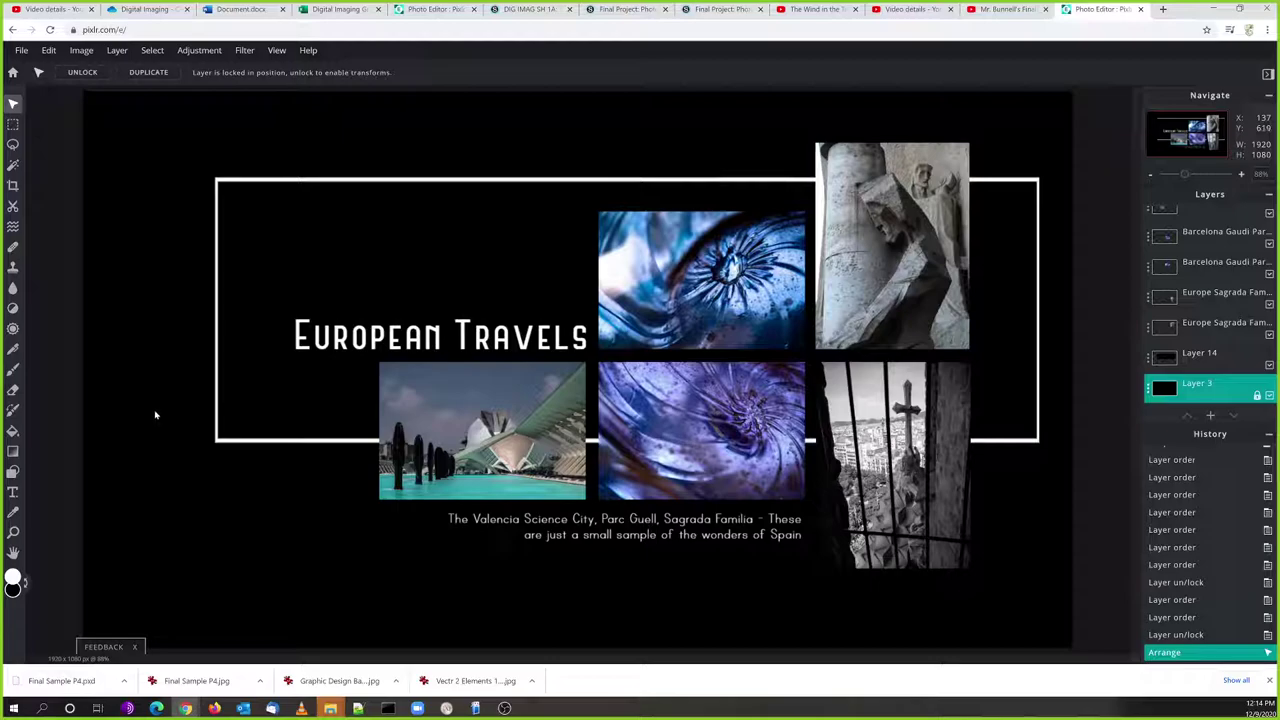
pyautogui.click(48, 51)
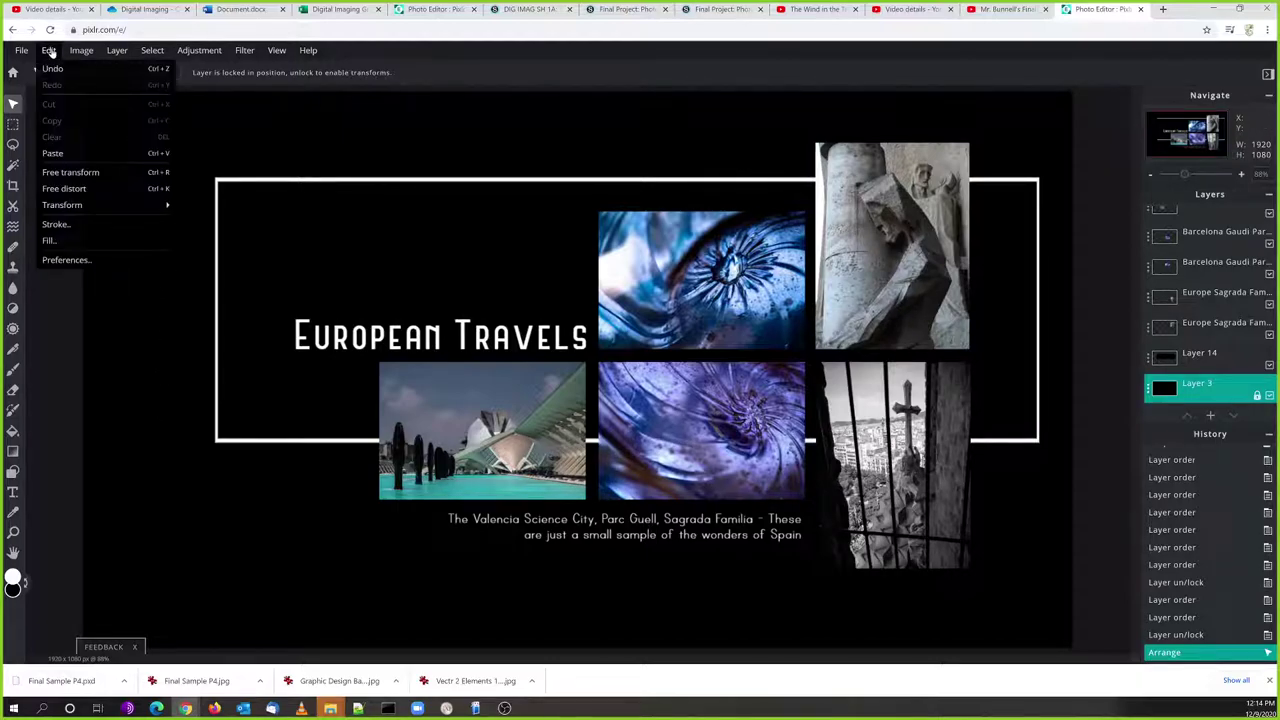
pyautogui.click(64, 189)
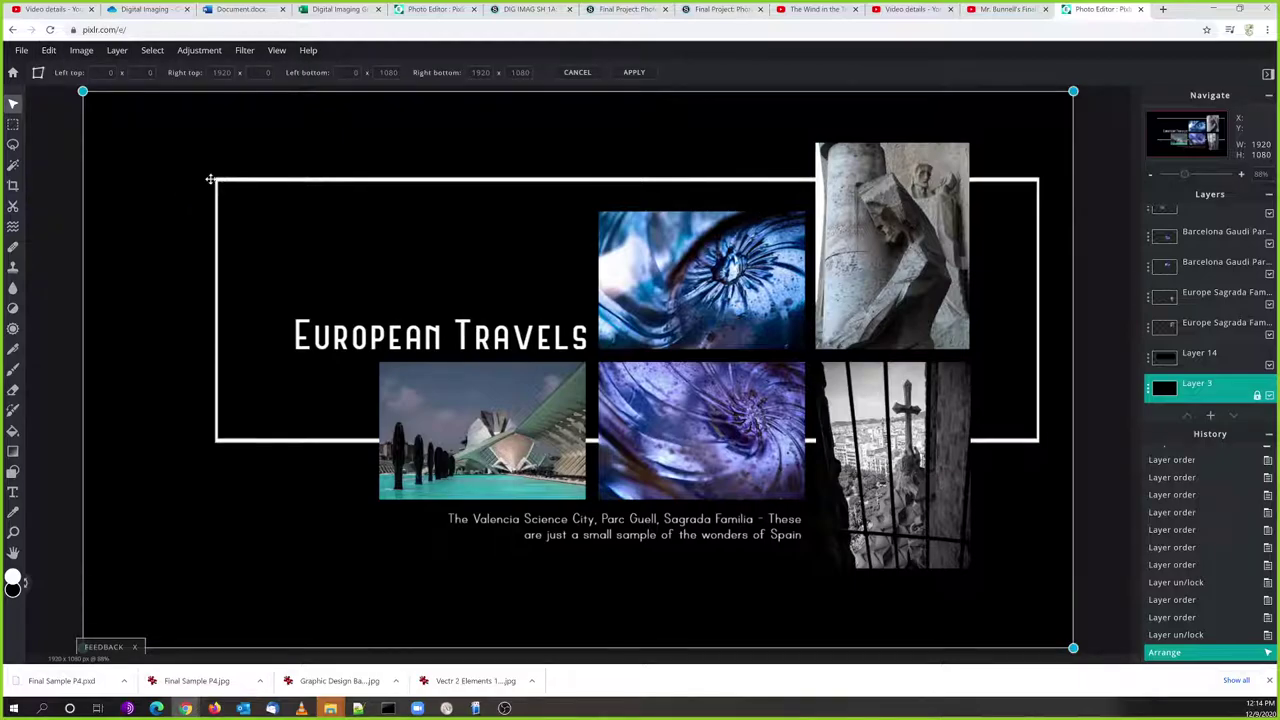
pyautogui.click(81, 157)
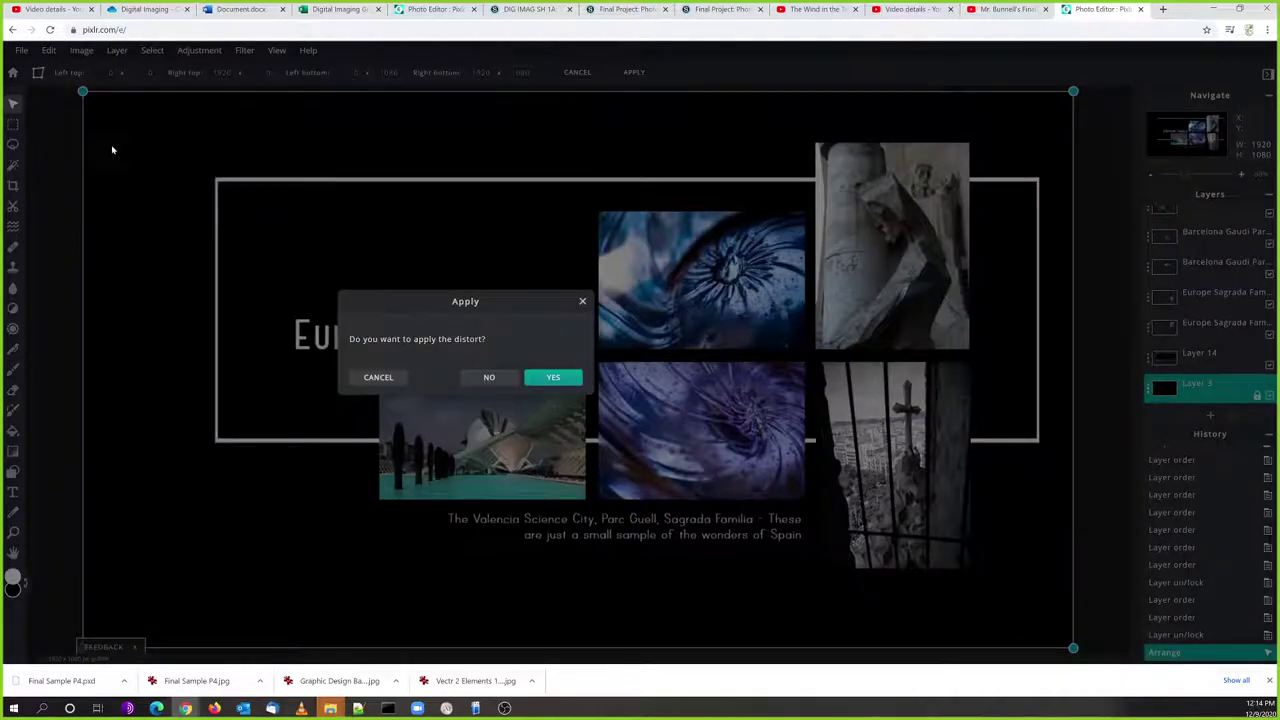
pyautogui.click(487, 377)
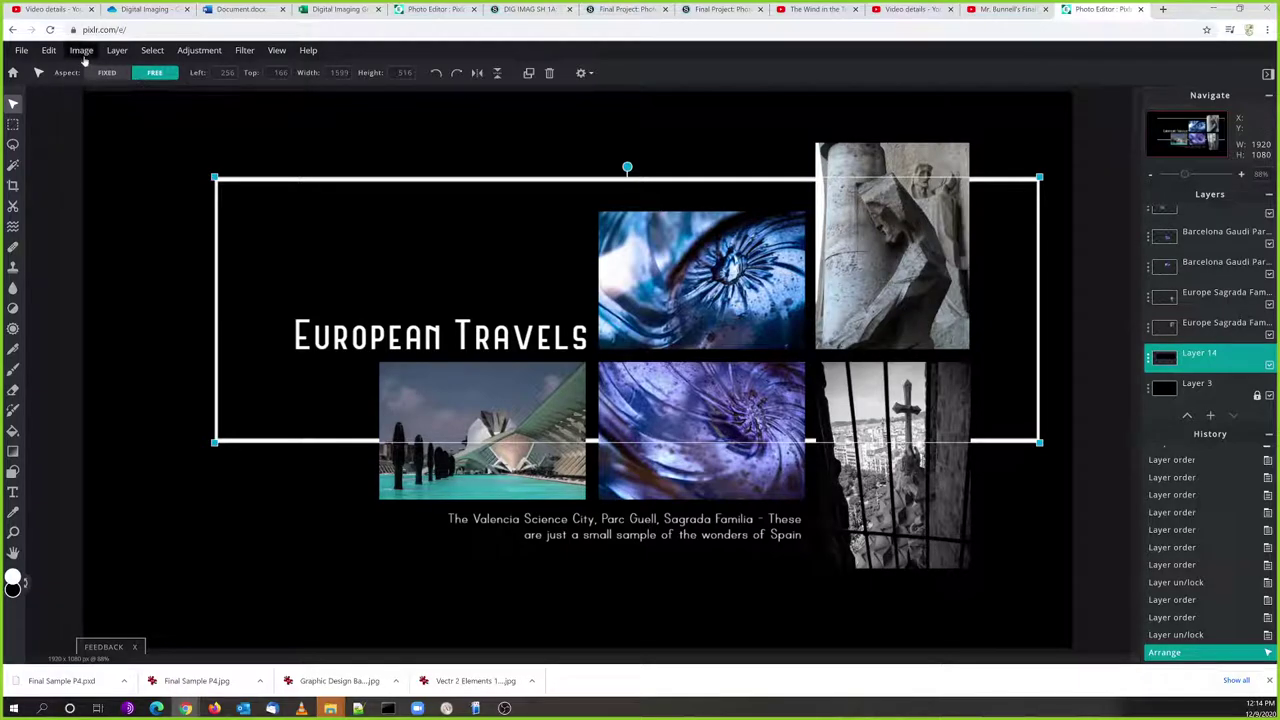
pyautogui.click(49, 51)
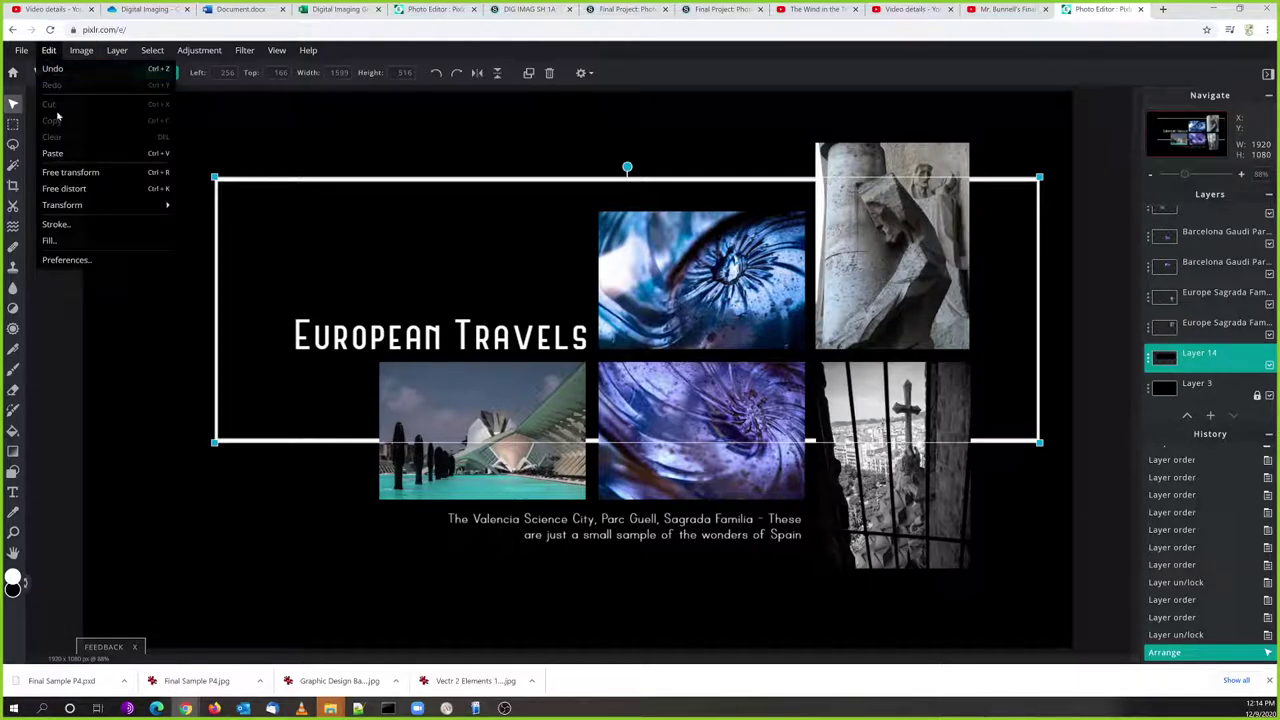
pyautogui.click(69, 172)
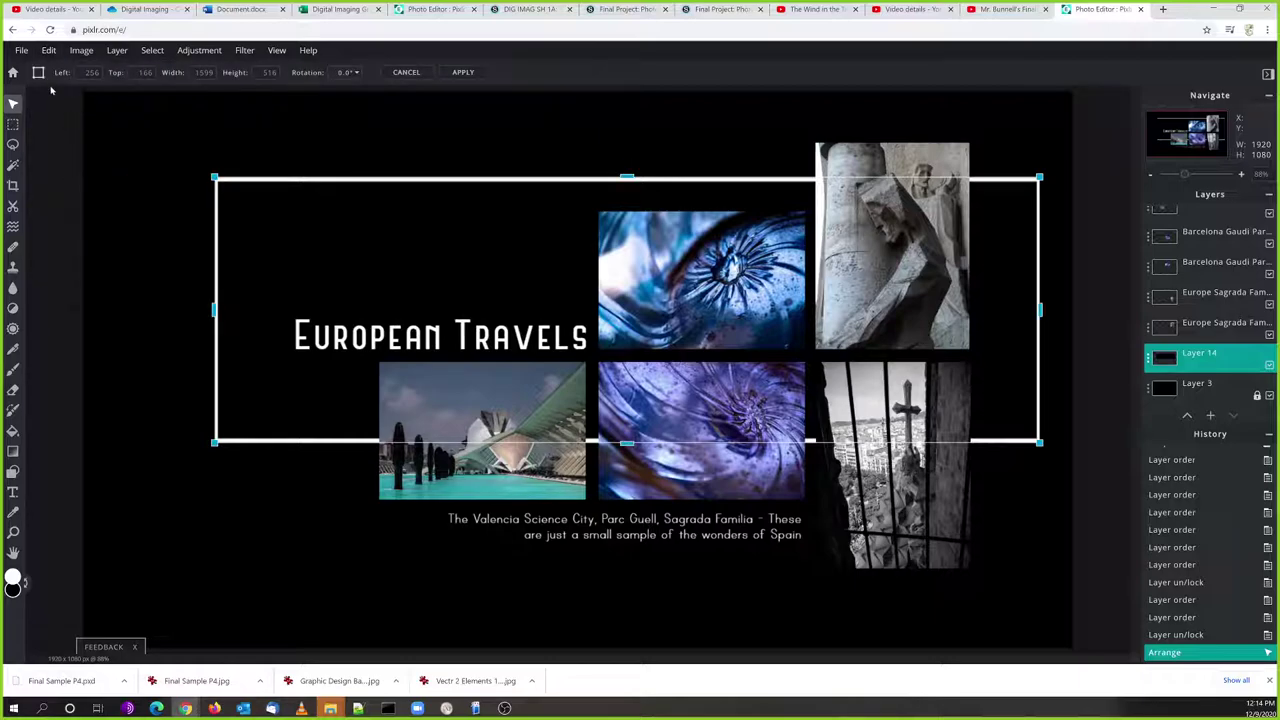
pyautogui.click(50, 52)
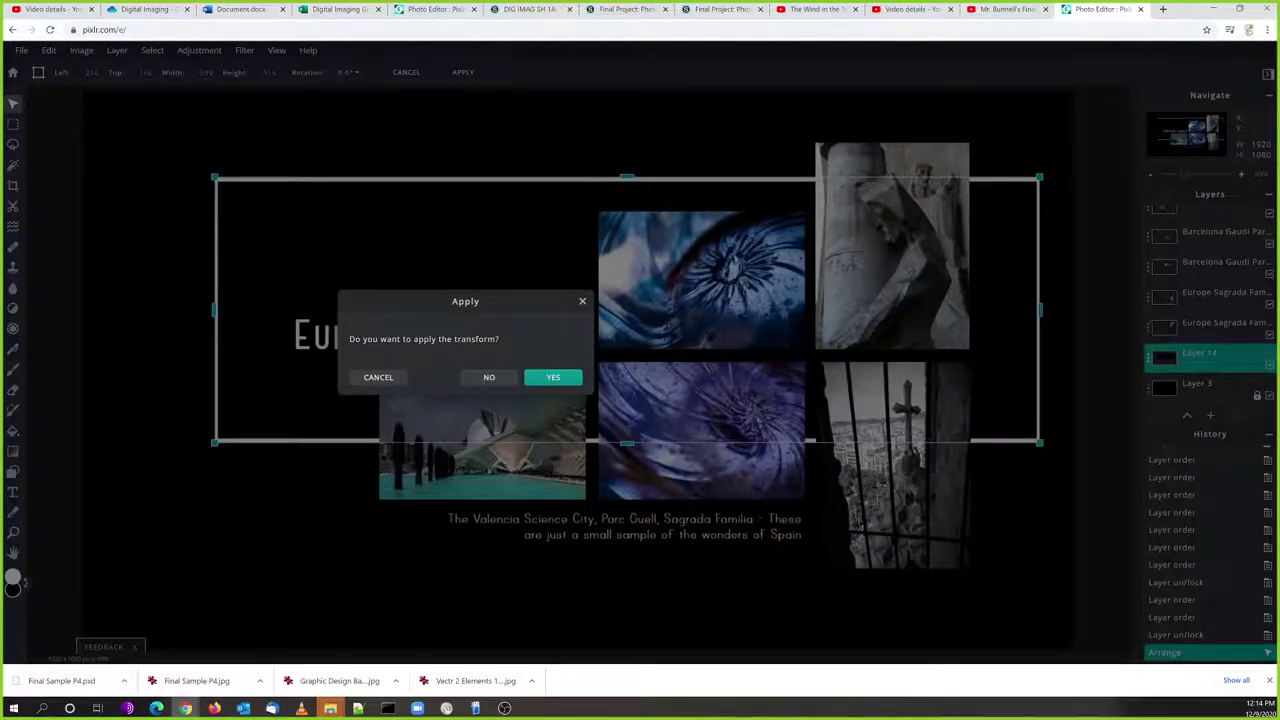
pyautogui.click(487, 377)
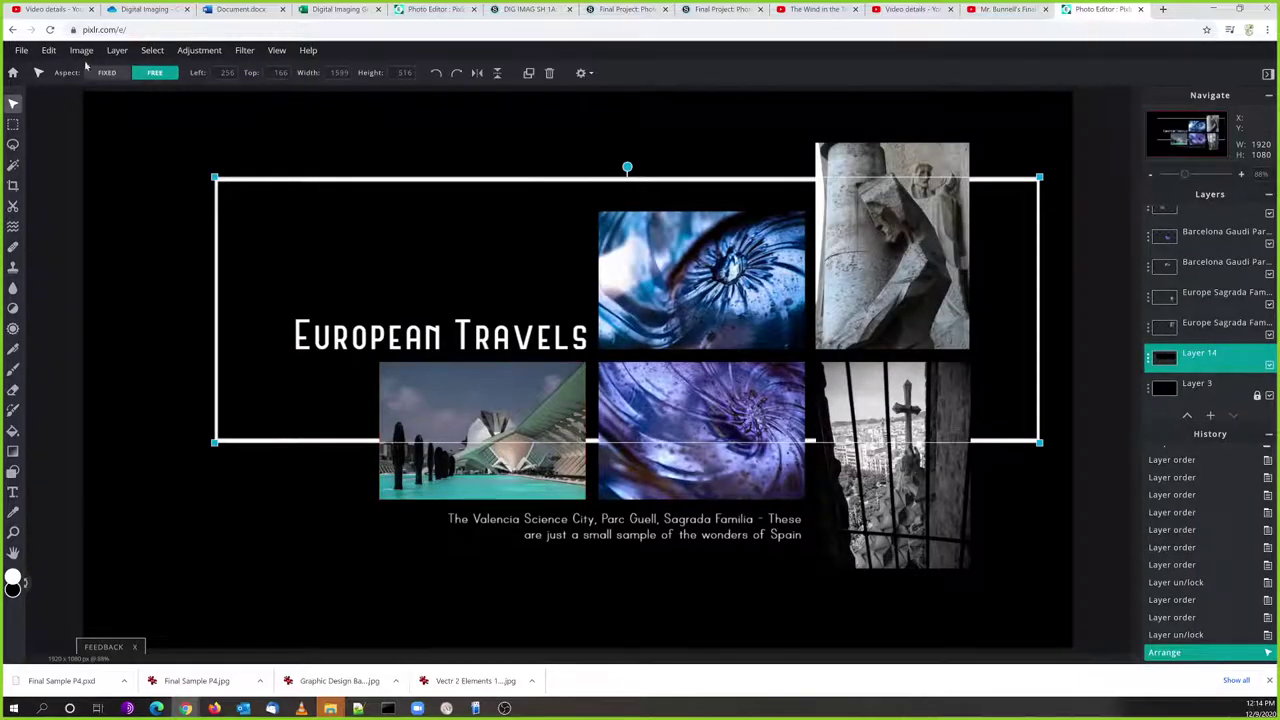
# Try a free distort of the frame by pulling its top-left corner outward to about 118, 146, and discard it
pyautogui.click(48, 50)
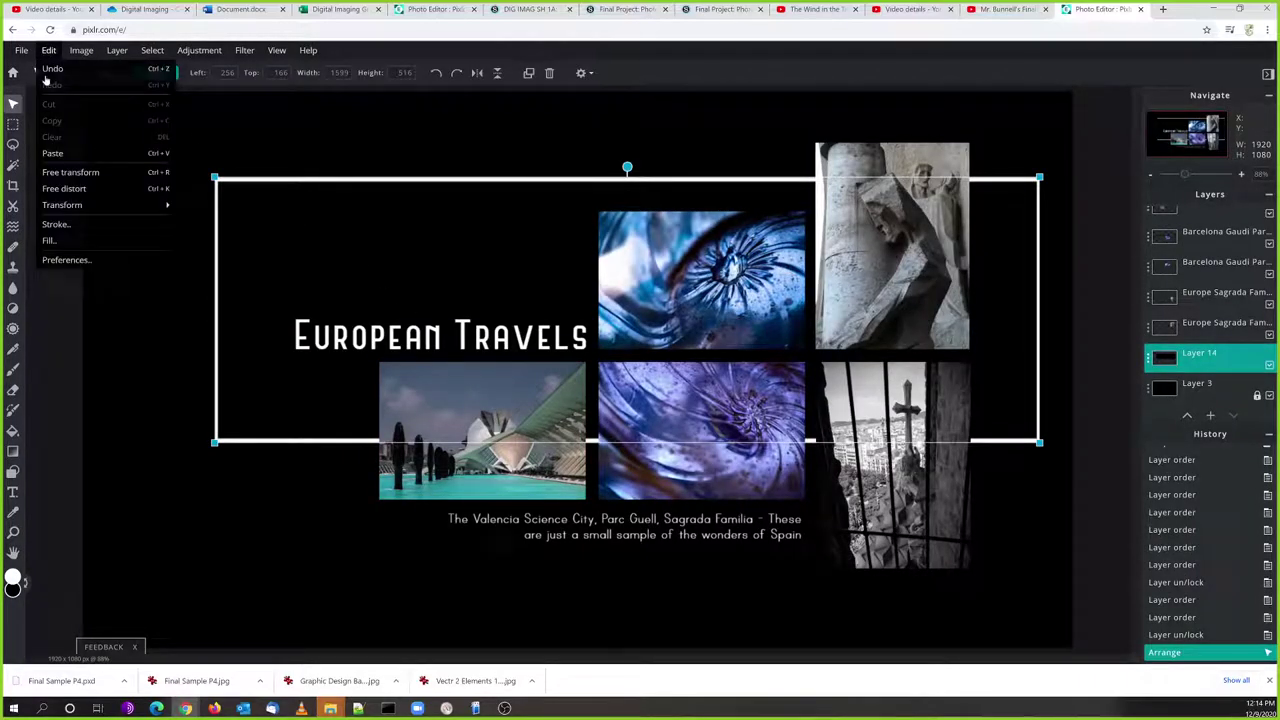
pyautogui.click(77, 192)
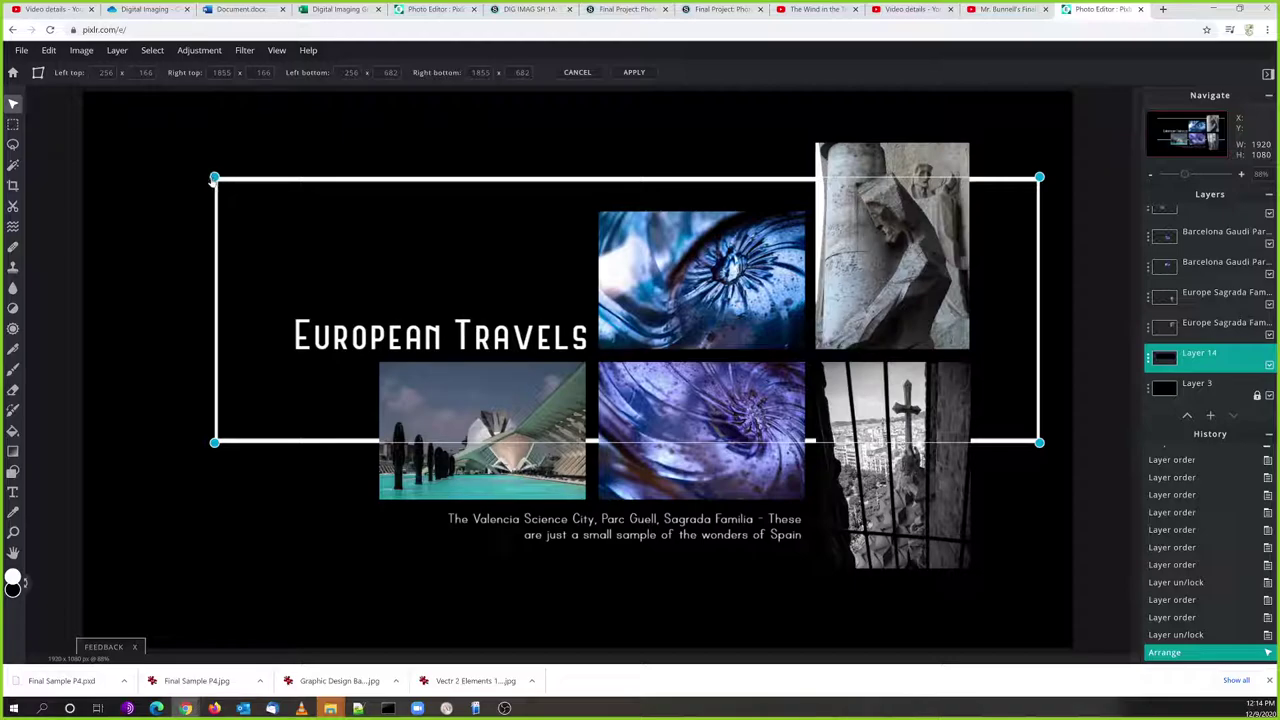
pyautogui.moveTo(214, 178); pyautogui.dragTo(143, 167)
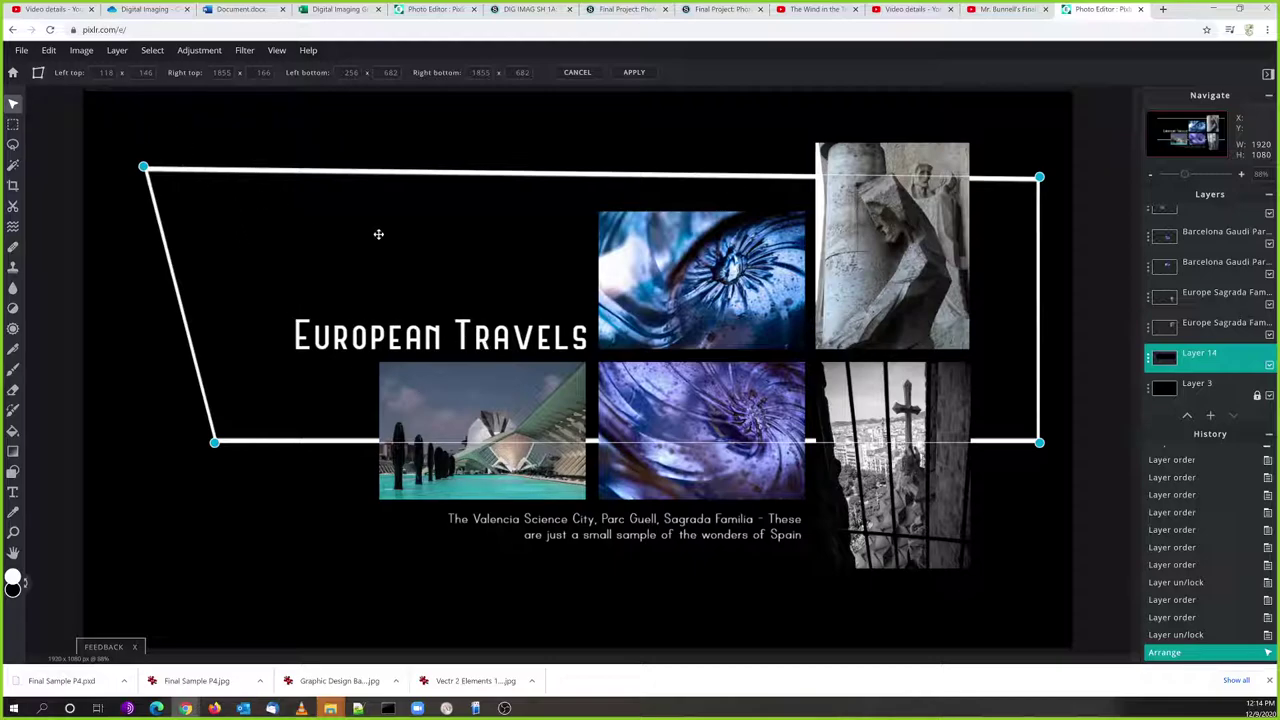
pyautogui.click(478, 153)
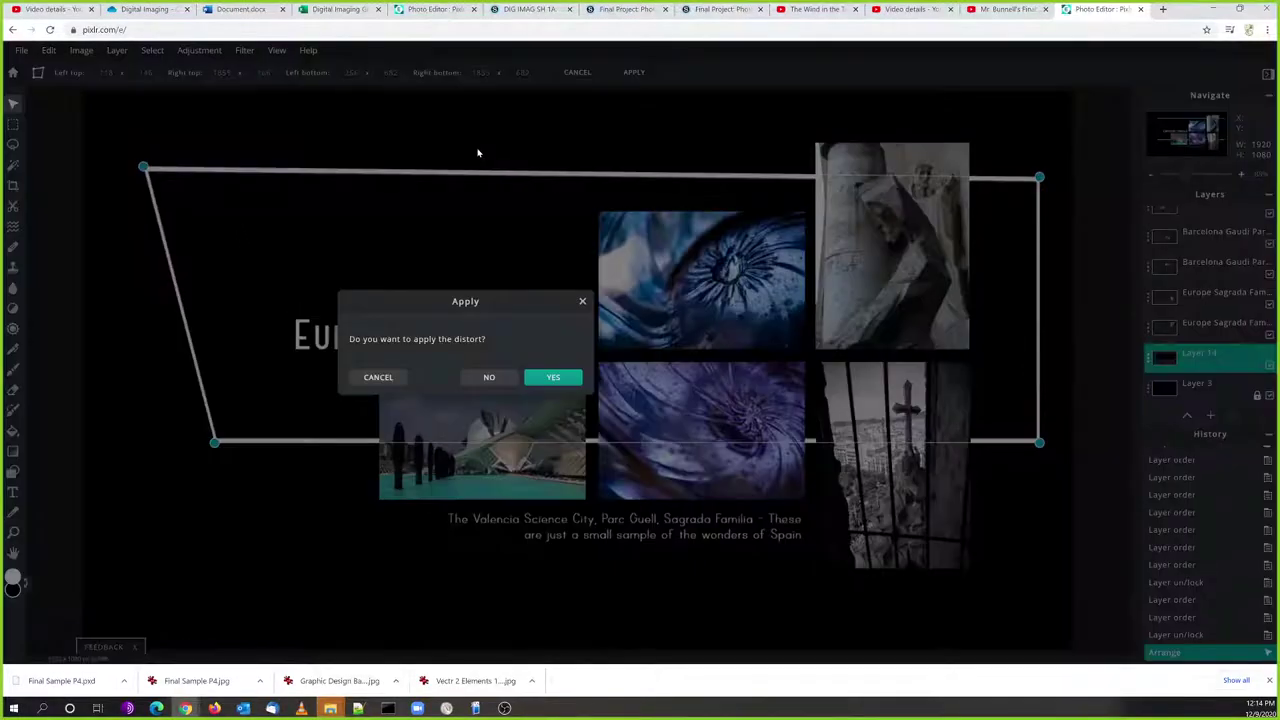
pyautogui.click(508, 378)
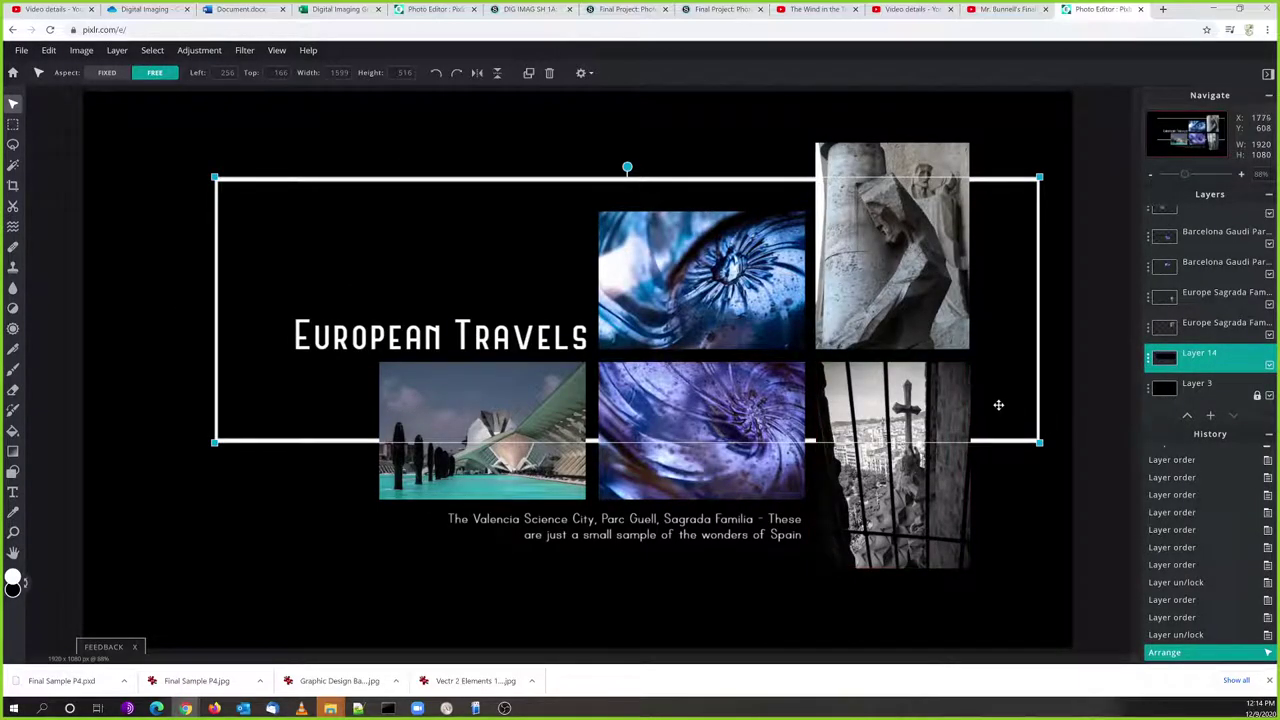
# Shift the frame slightly down and free-distort its corners to about (103, 101), (1849, 417), (284, 783) and (1770, 694), applying the distortion
pyautogui.moveTo(998, 404)
pyautogui.mouseDown()
pyautogui.moveTo(986, 474)
pyautogui.moveTo(987, 429)
pyautogui.moveTo(1002, 429)
pyautogui.mouseUp()
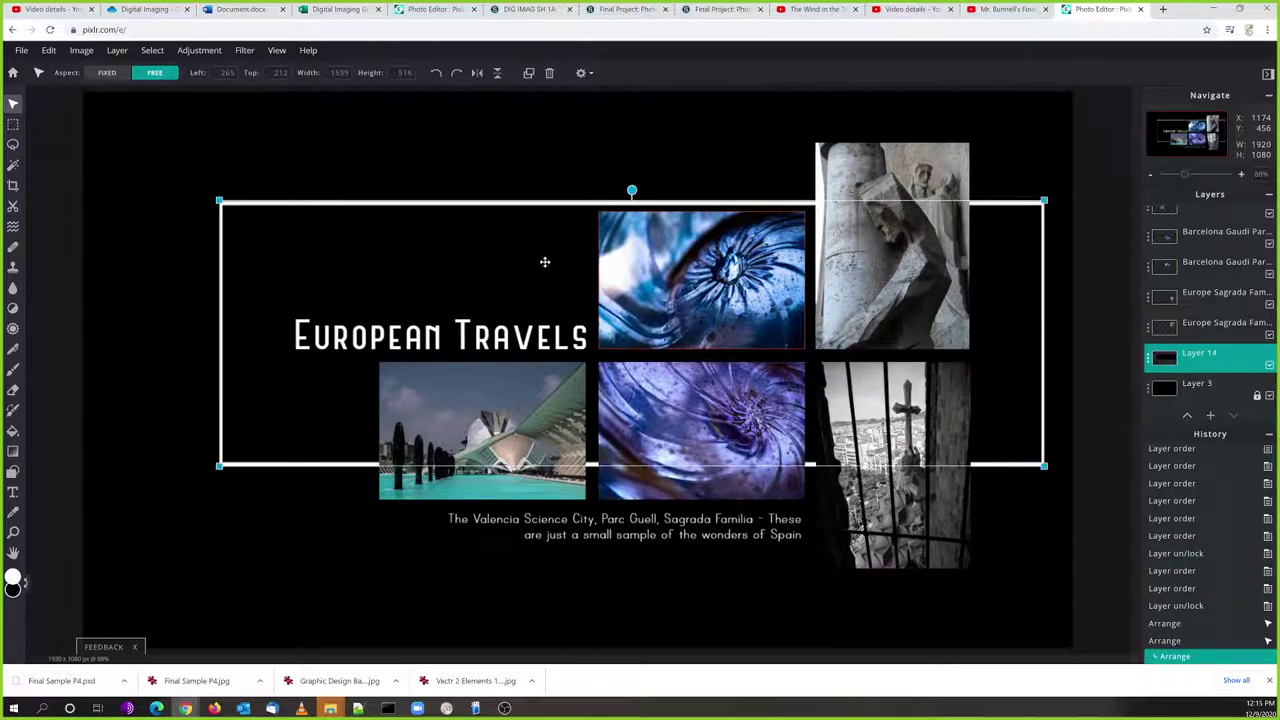
pyautogui.click(47, 52)
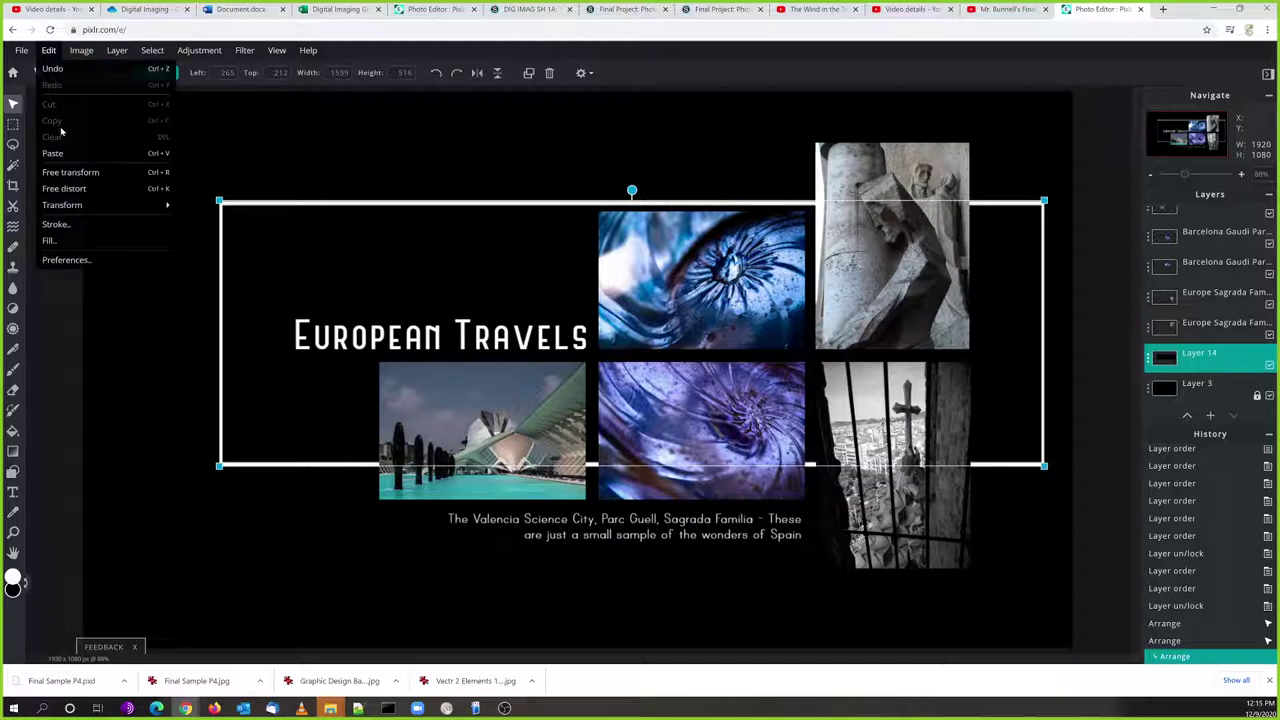
pyautogui.click(77, 192)
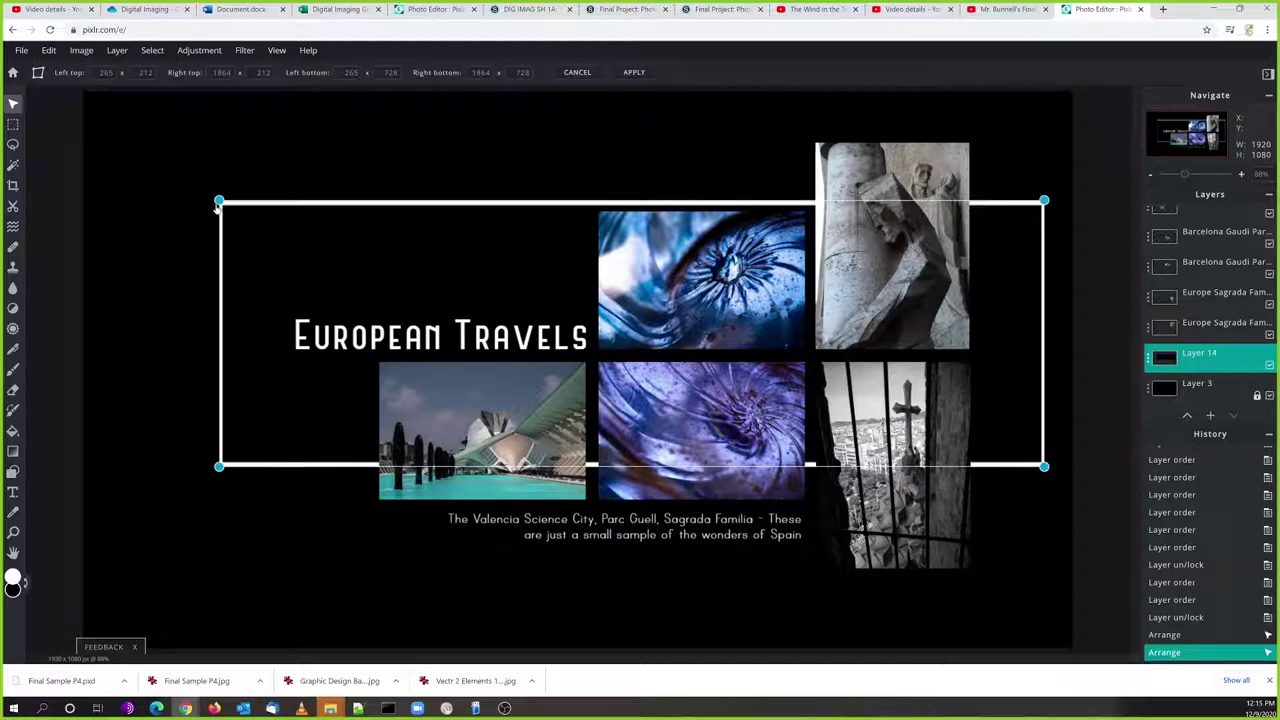
pyautogui.moveTo(219, 201); pyautogui.dragTo(136, 144)
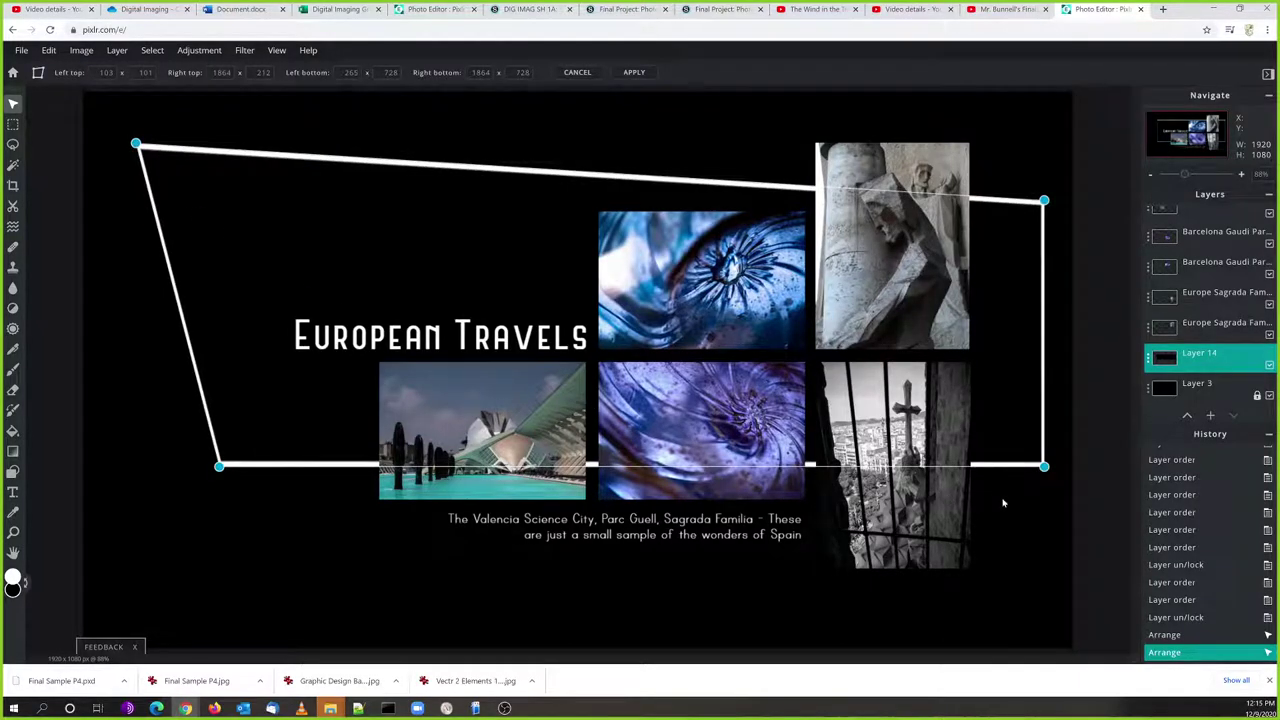
pyautogui.moveTo(1045, 469); pyautogui.dragTo(995, 449)
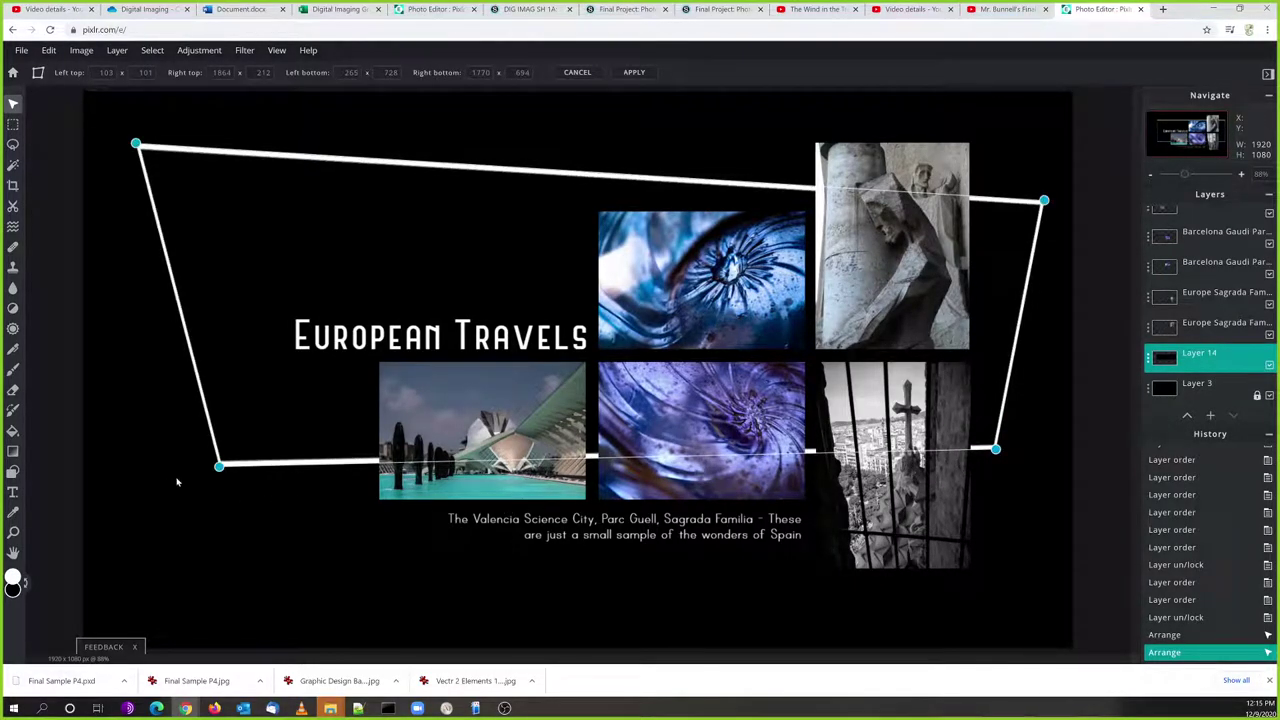
pyautogui.moveTo(219, 469)
pyautogui.mouseDown()
pyautogui.moveTo(193, 497)
pyautogui.moveTo(229, 492)
pyautogui.mouseUp()
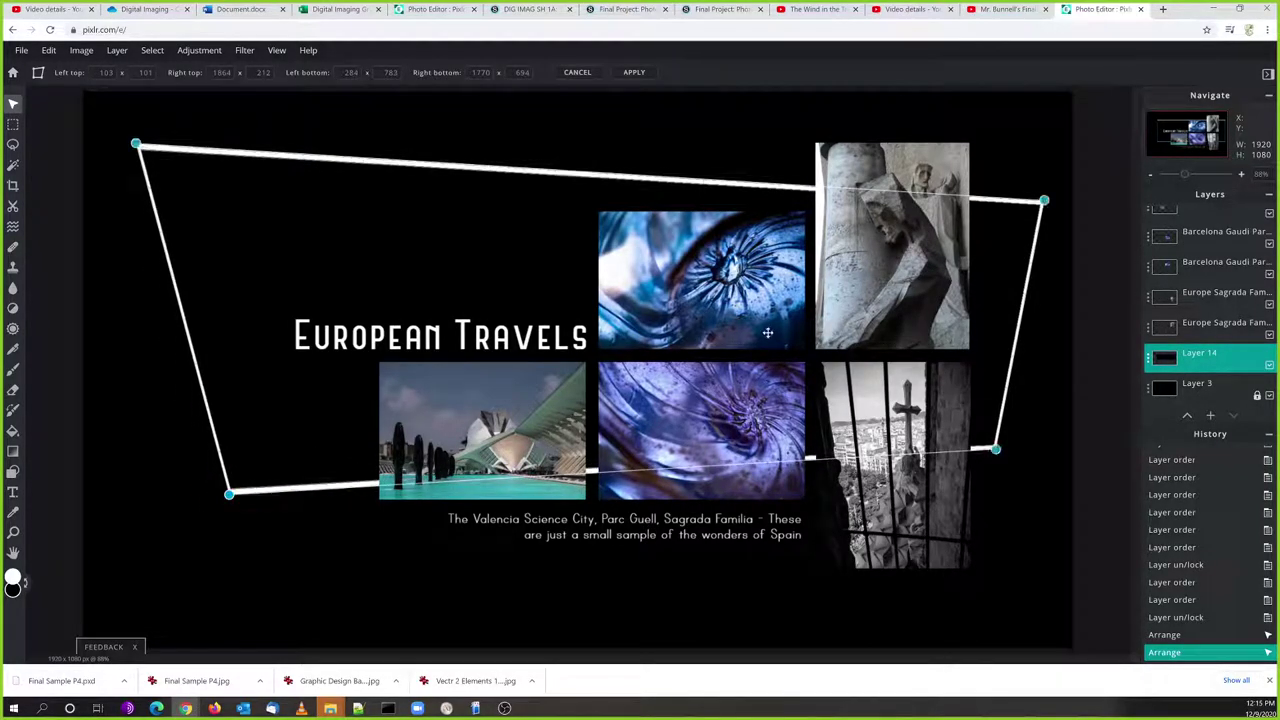
pyautogui.moveTo(1044, 201); pyautogui.dragTo(1037, 308)
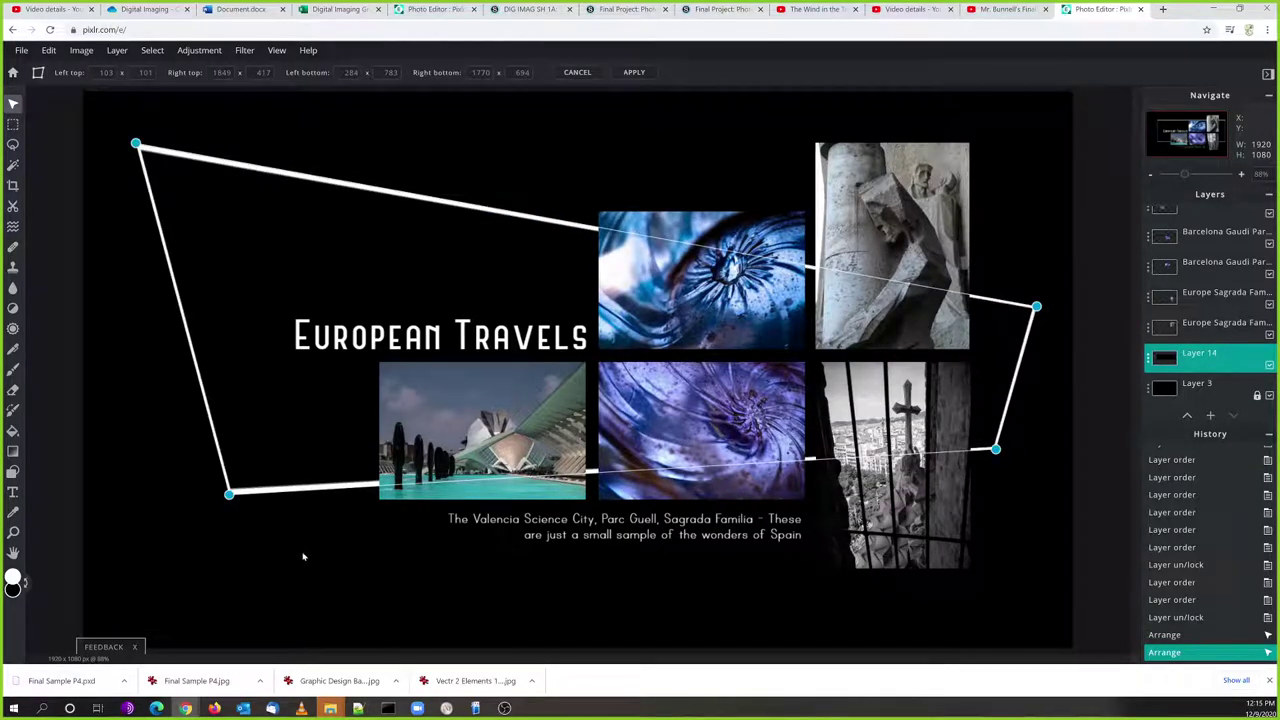
pyautogui.click(249, 569)
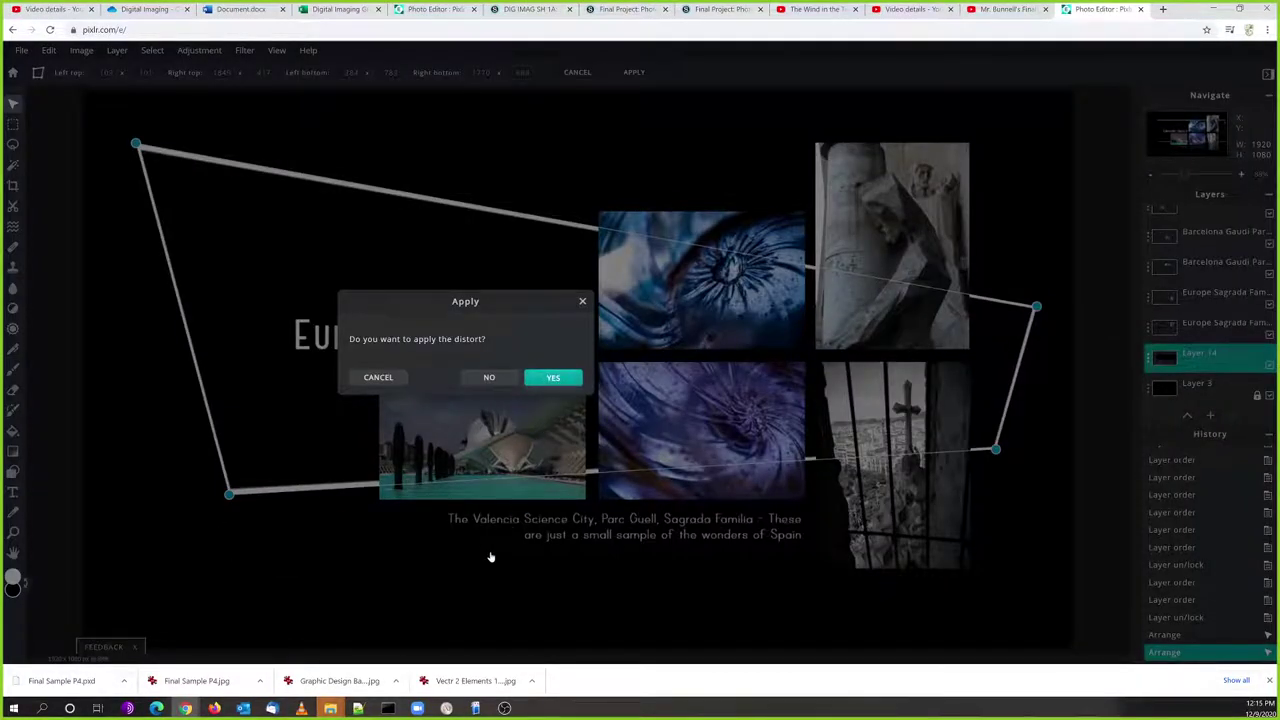
pyautogui.click(533, 377)
pyautogui.click(405, 569)
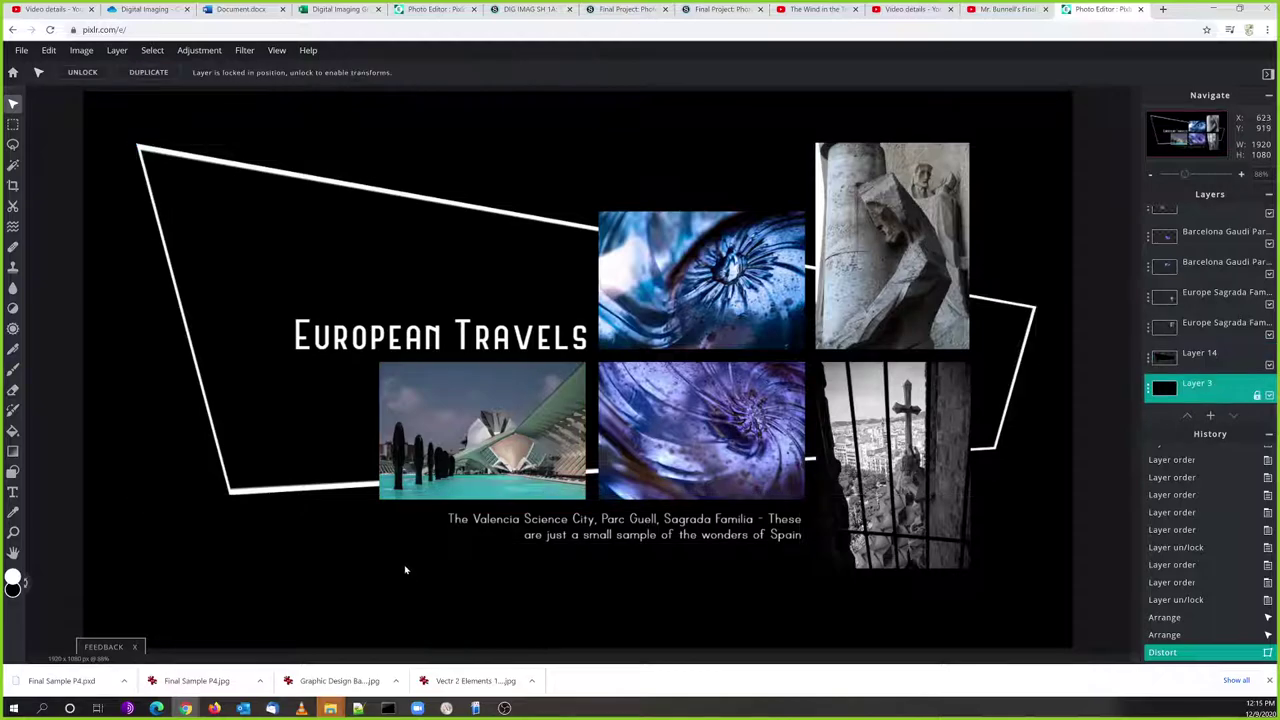
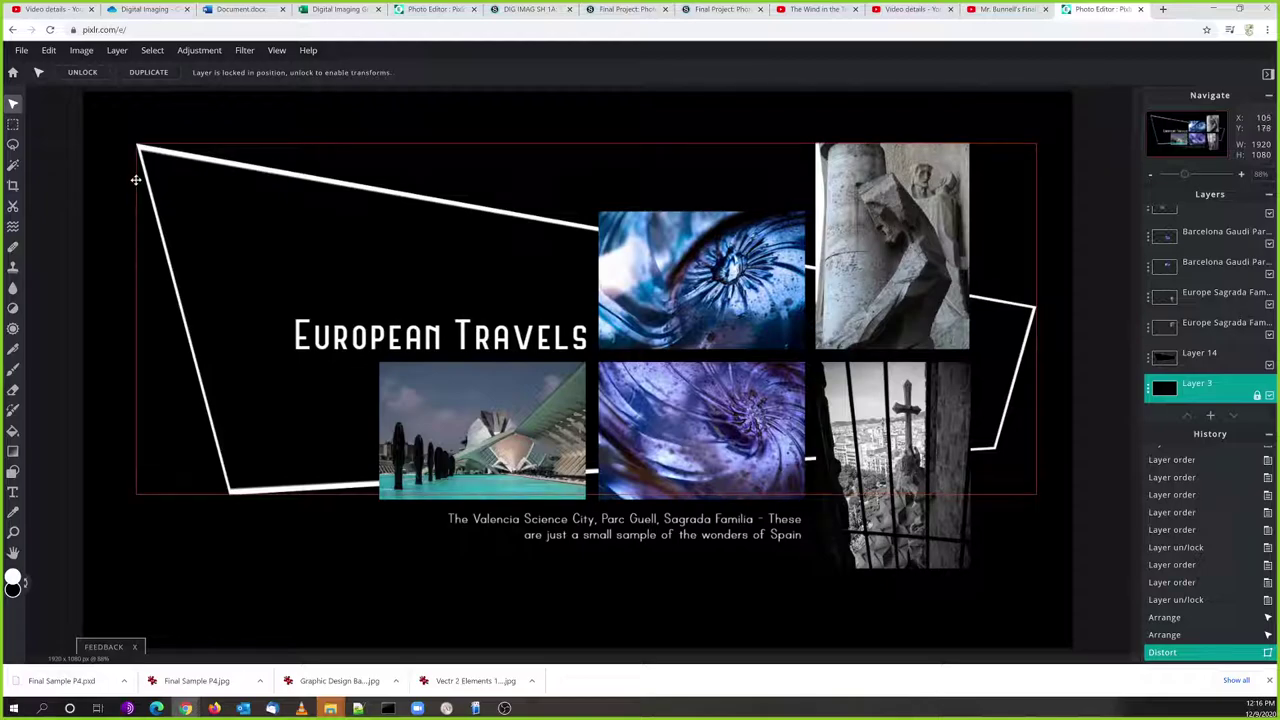
# Export the design as the JPG file Final Sample P6 at maximum quality into the Lesson Images folder
pyautogui.click(21, 50)
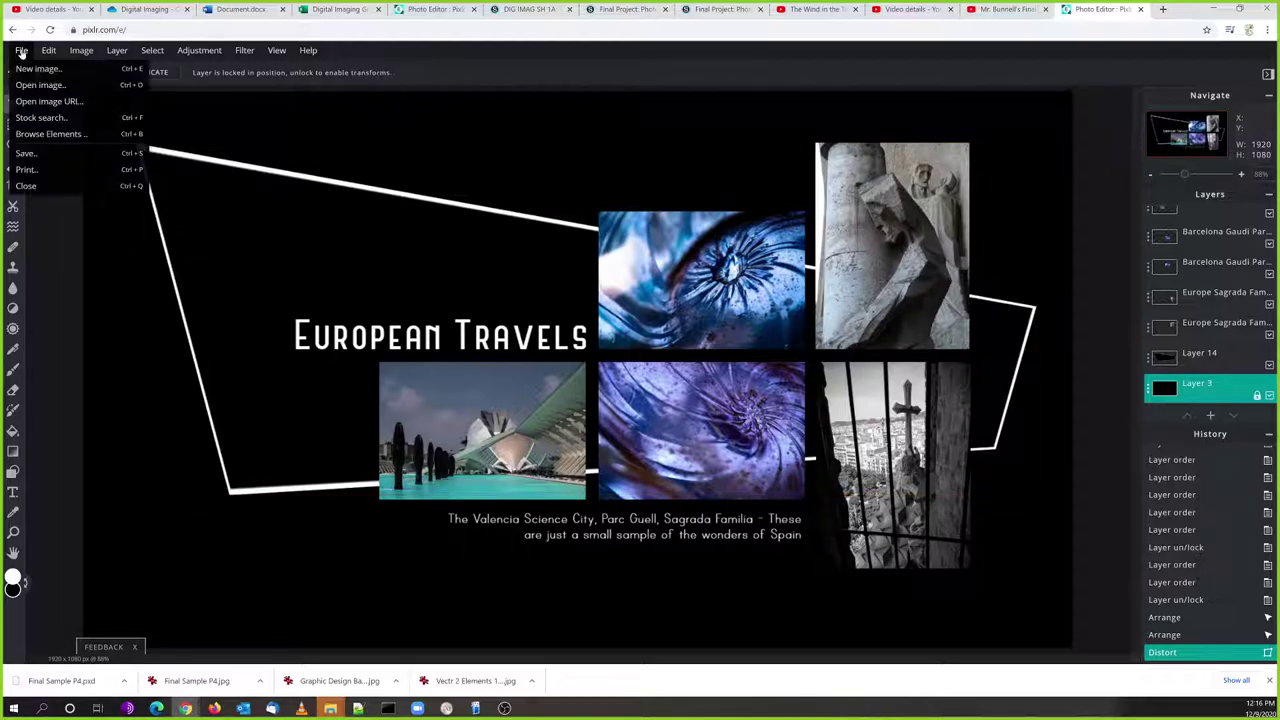
pyautogui.click(26, 153)
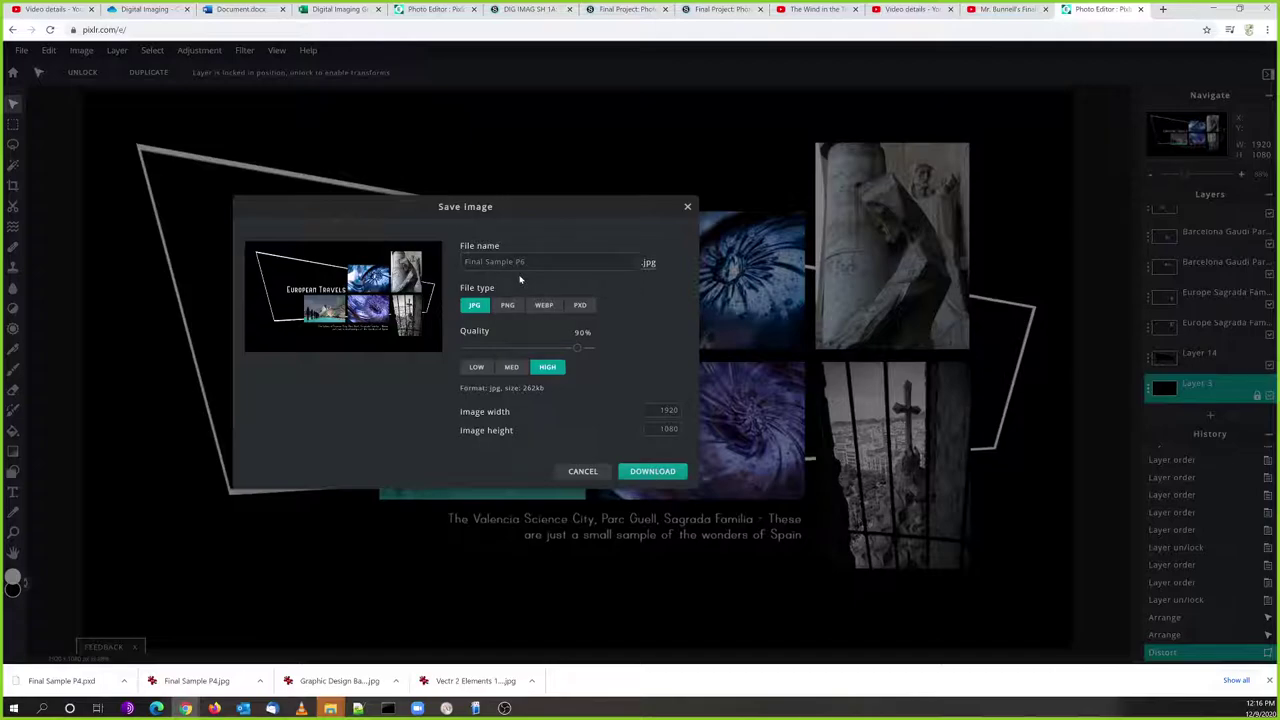
pyautogui.moveTo(577, 353); pyautogui.dragTo(612, 352)
pyautogui.click(651, 473)
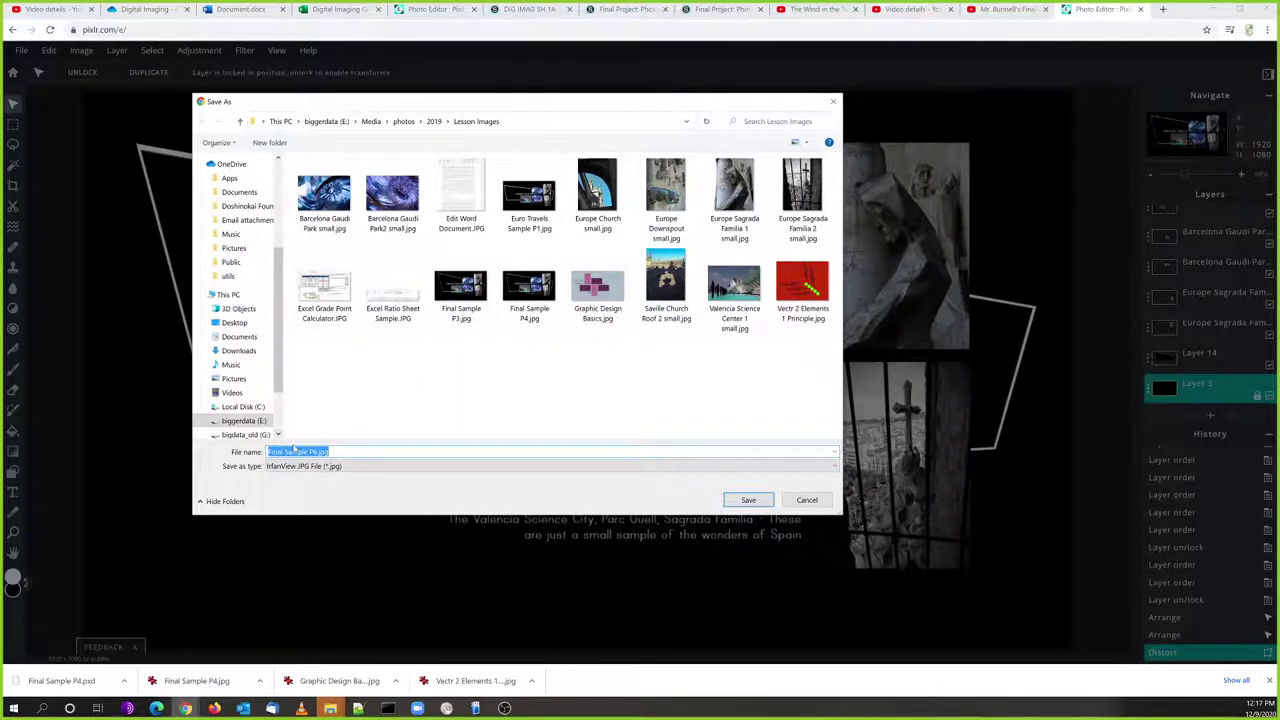
pyautogui.click(741, 500)
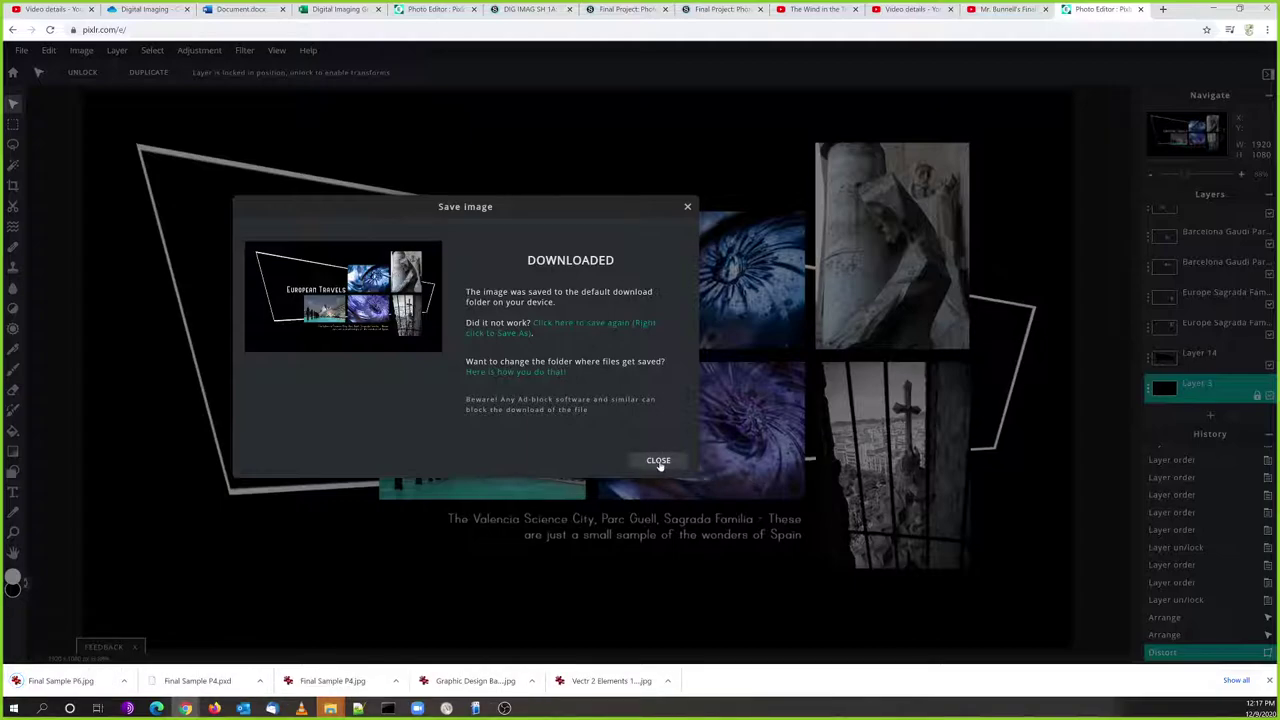
pyautogui.click(658, 461)
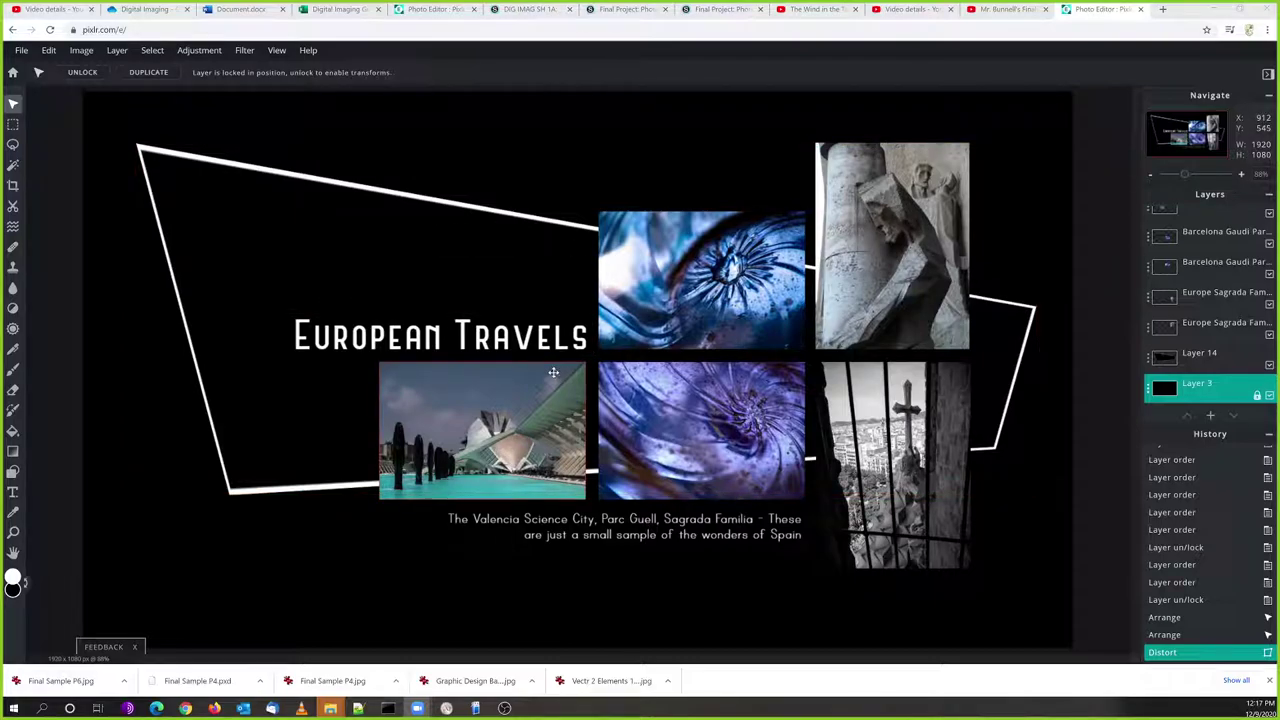
# Save the layered design as the PXD file Final Sample P6 in the Lesson Images folder
pyautogui.click(22, 52)
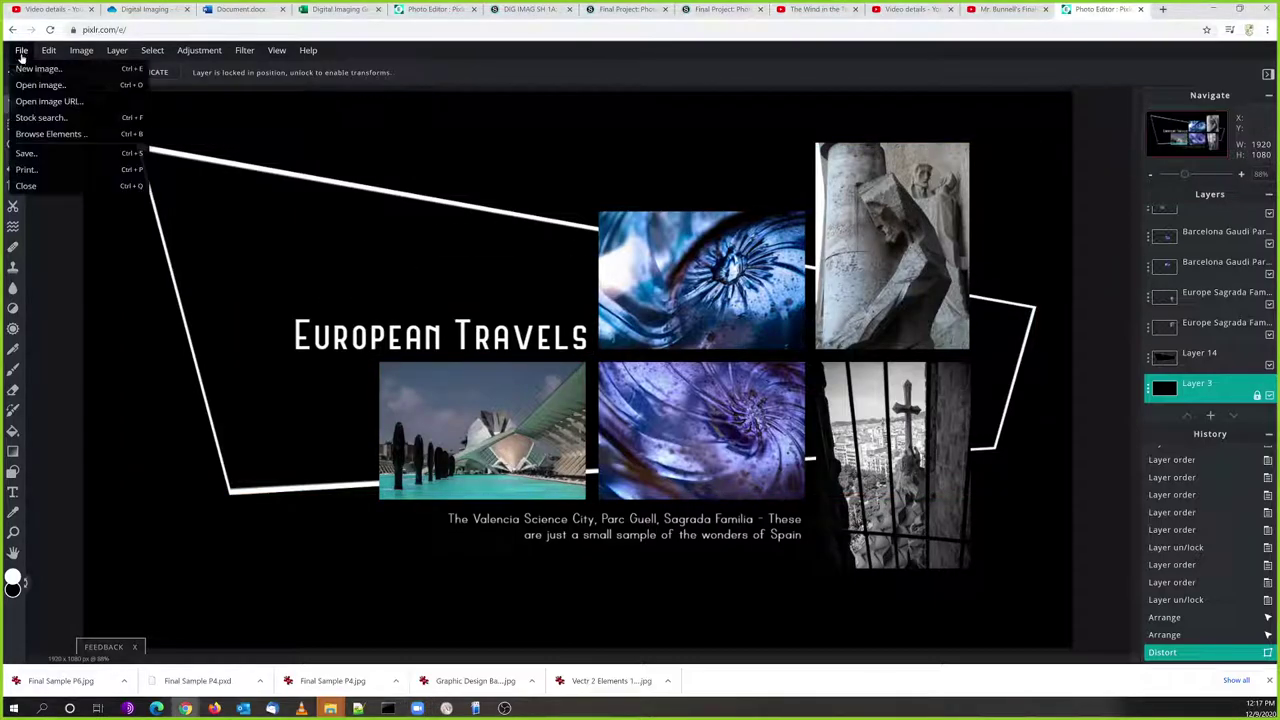
pyautogui.click(35, 155)
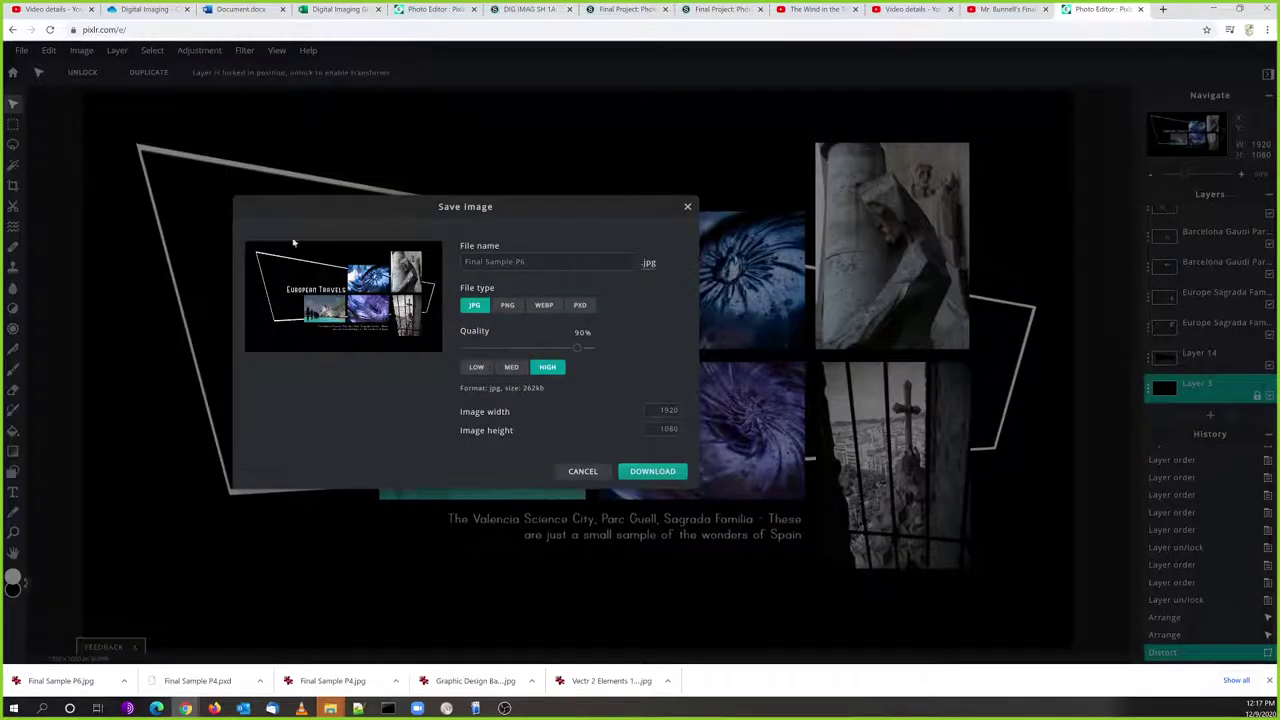
pyautogui.click(578, 306)
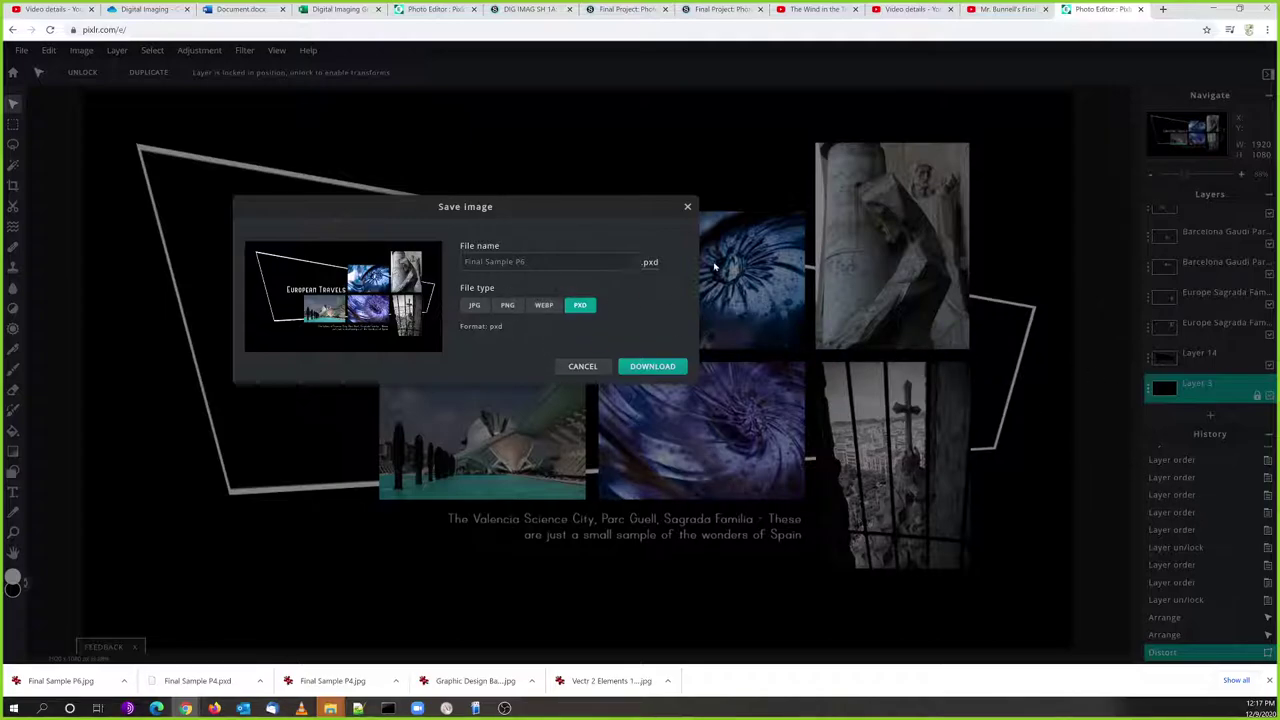
pyautogui.click(636, 368)
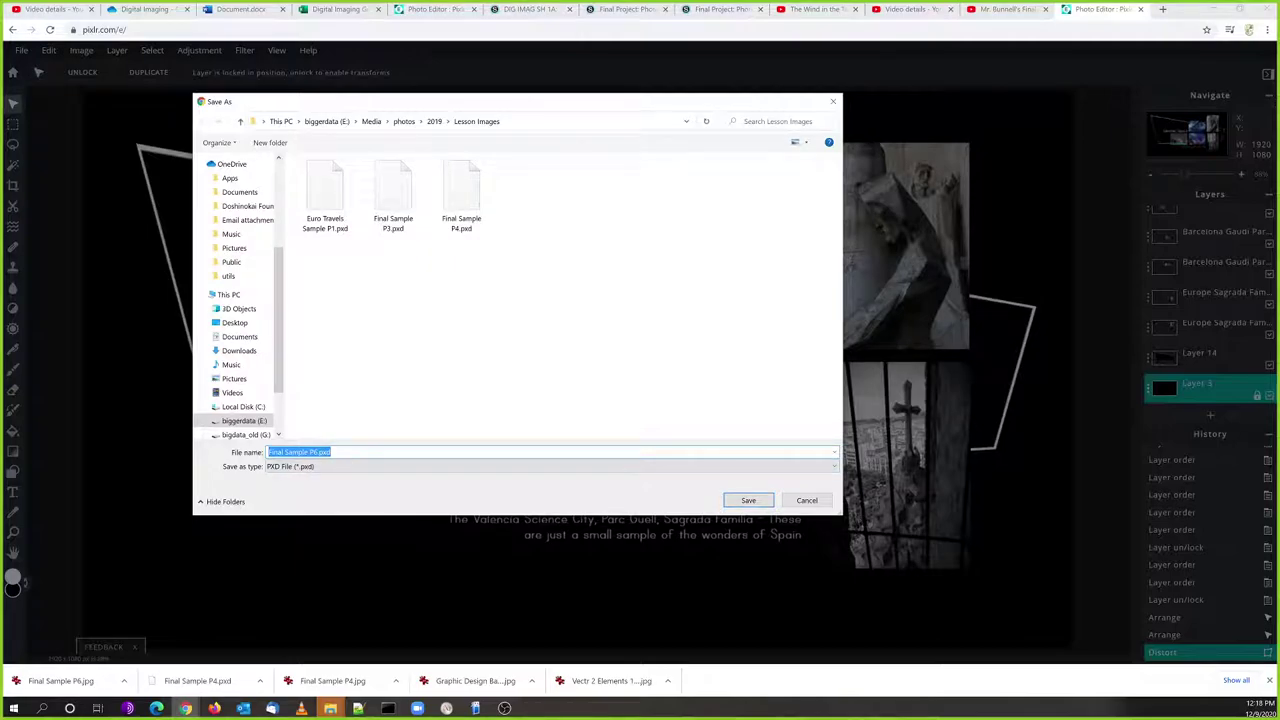
pyautogui.click(331, 452)
pyautogui.click(747, 501)
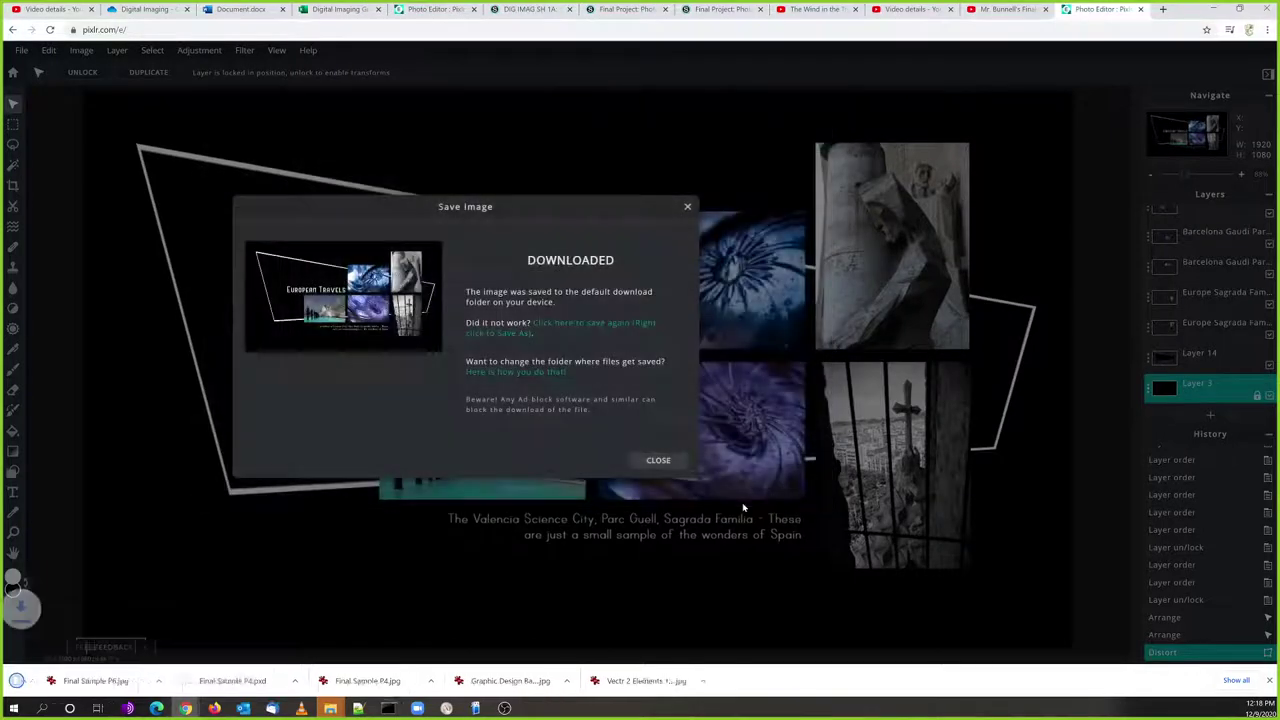
pyautogui.click(655, 461)
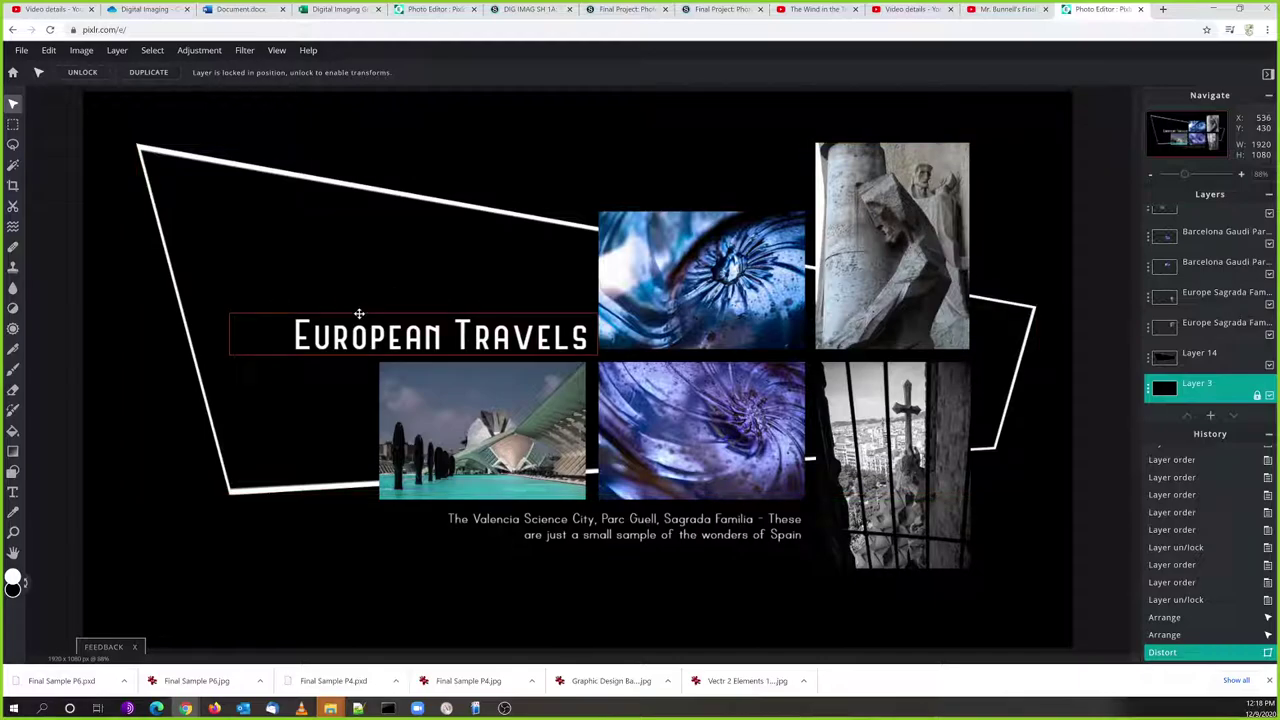
# Pin the final sample p6 project in the project history and reopen it for editing
pyautogui.click(13, 74)
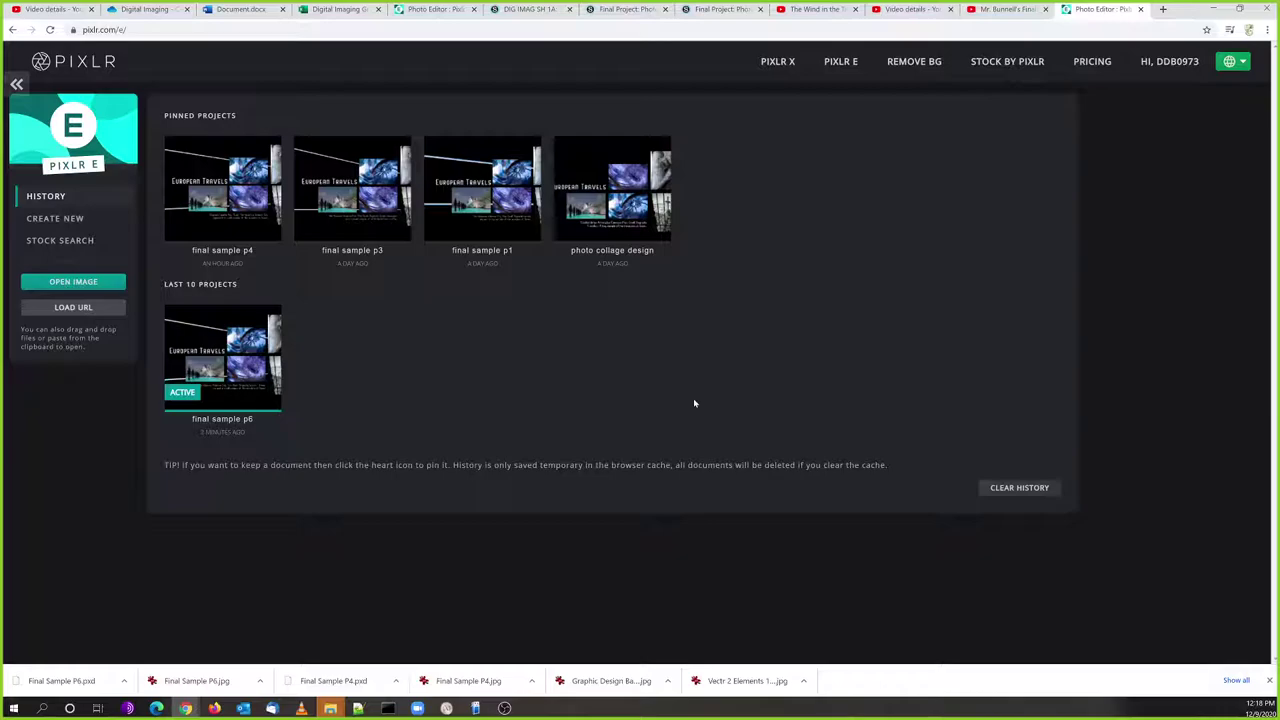
pyautogui.moveTo(233, 346)
pyautogui.click(250, 318)
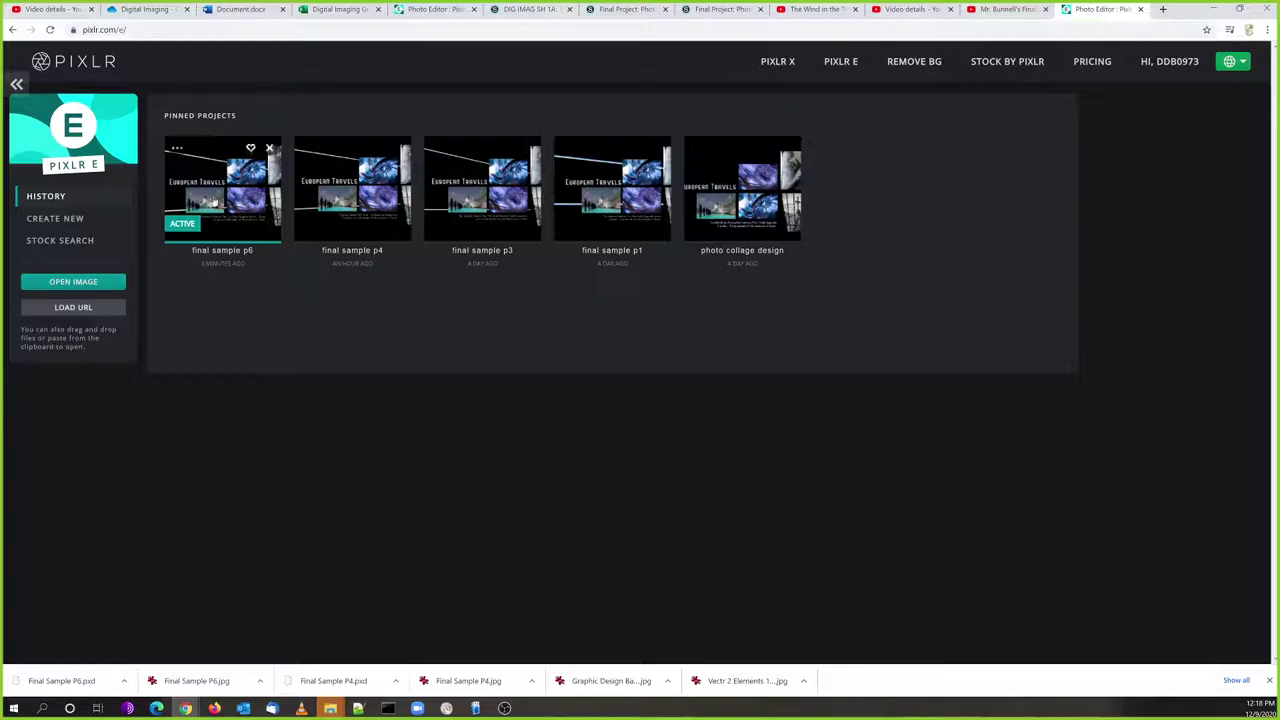
pyautogui.click(217, 190)
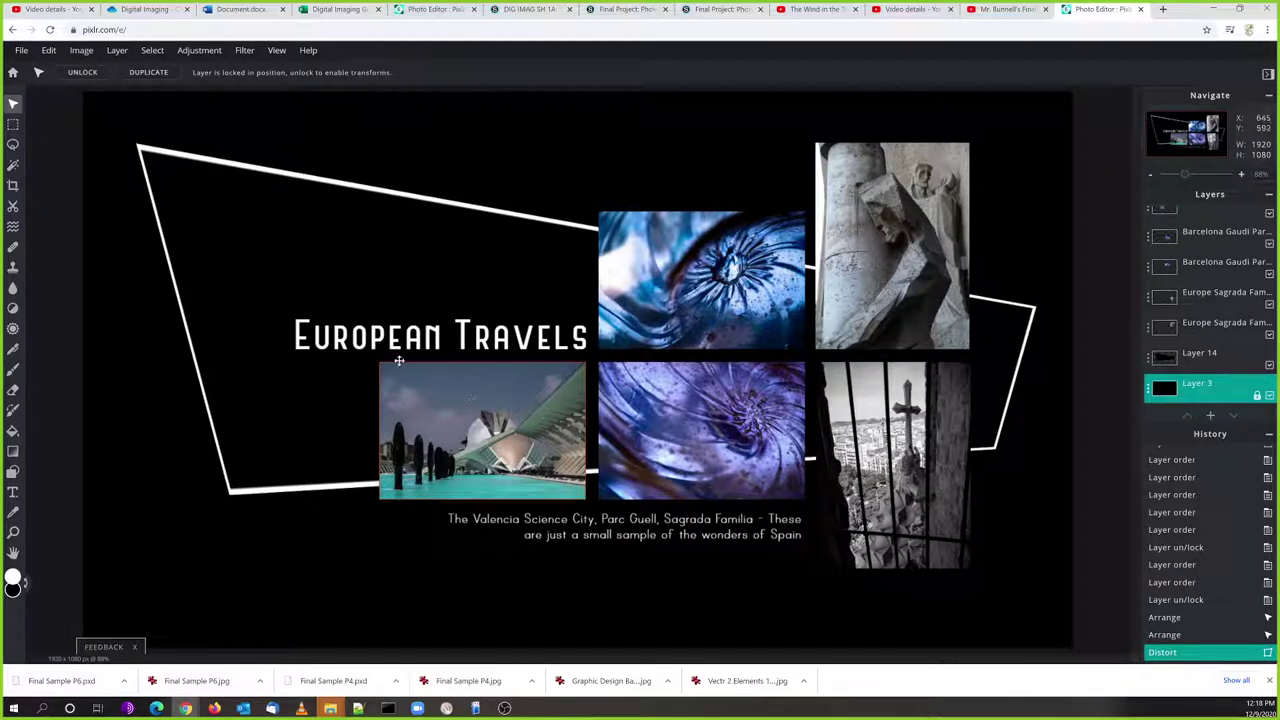
# Move the "European Travels" title up into the frame at left 173, top 240, and deselect it
pyautogui.moveTo(437, 337); pyautogui.dragTo(365, 305)
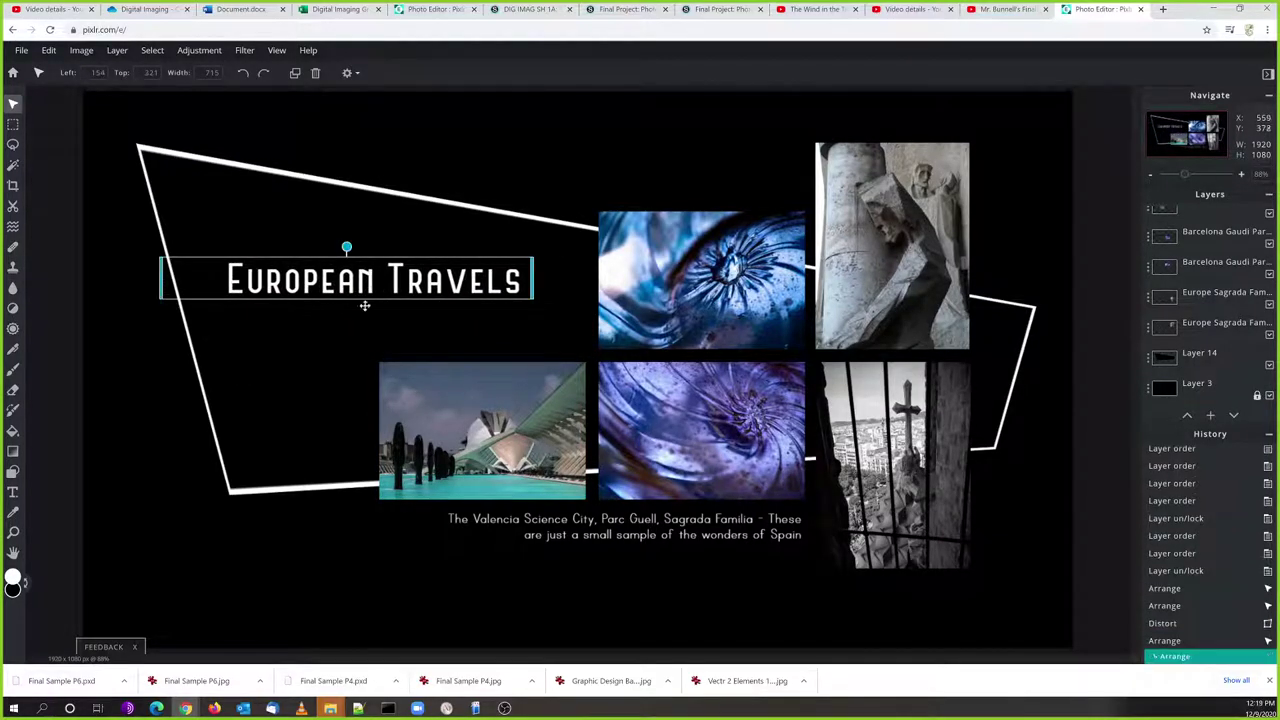
pyautogui.click(310, 597)
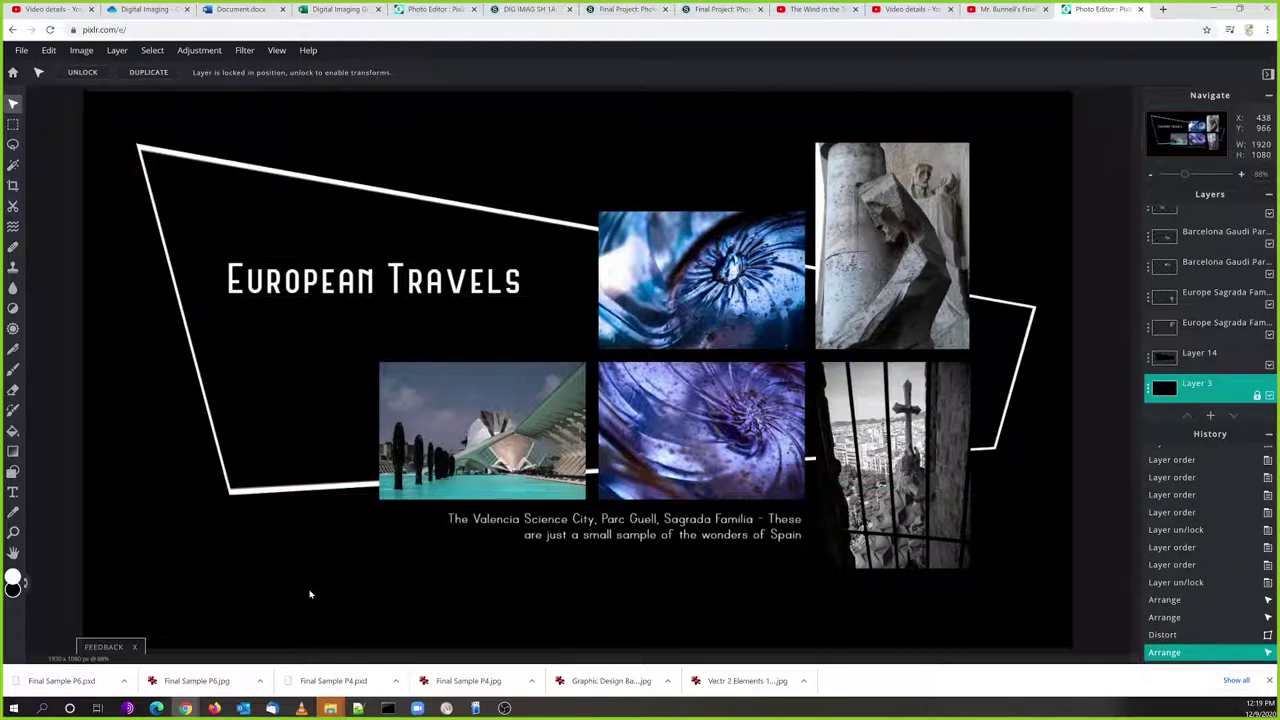
pyautogui.moveTo(368, 285); pyautogui.dragTo(368, 287)
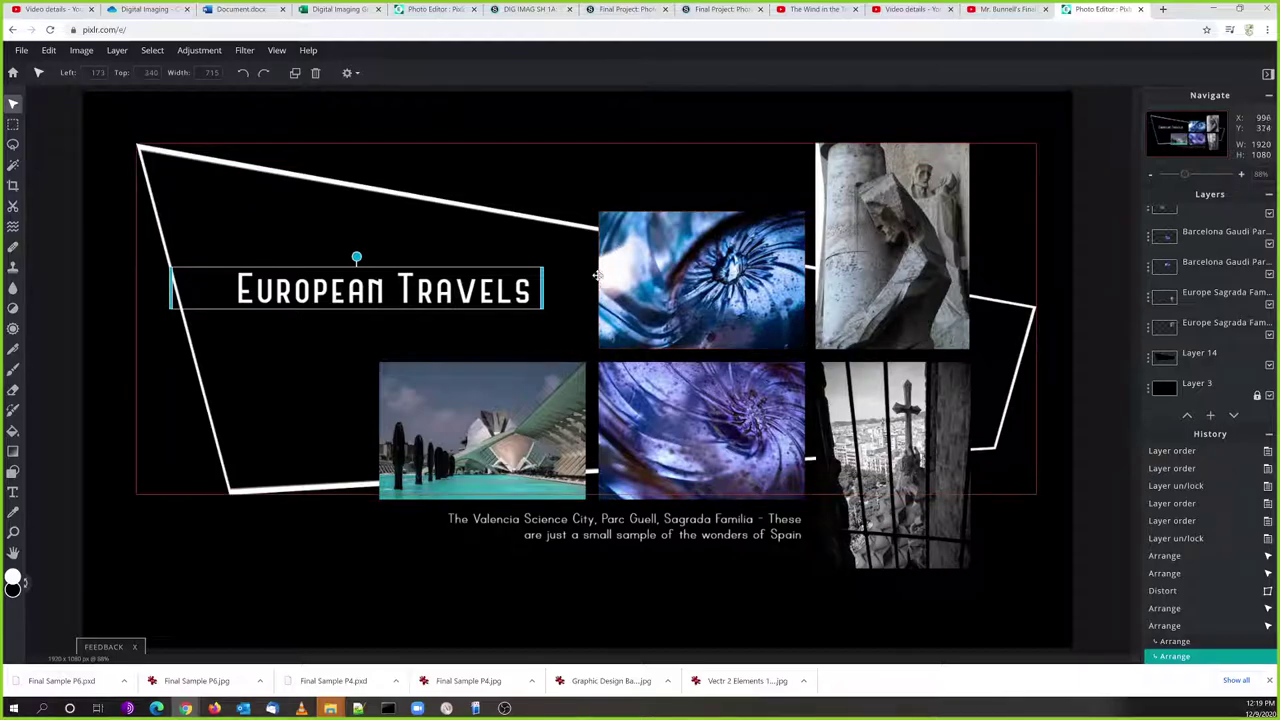
pyautogui.click(280, 568)
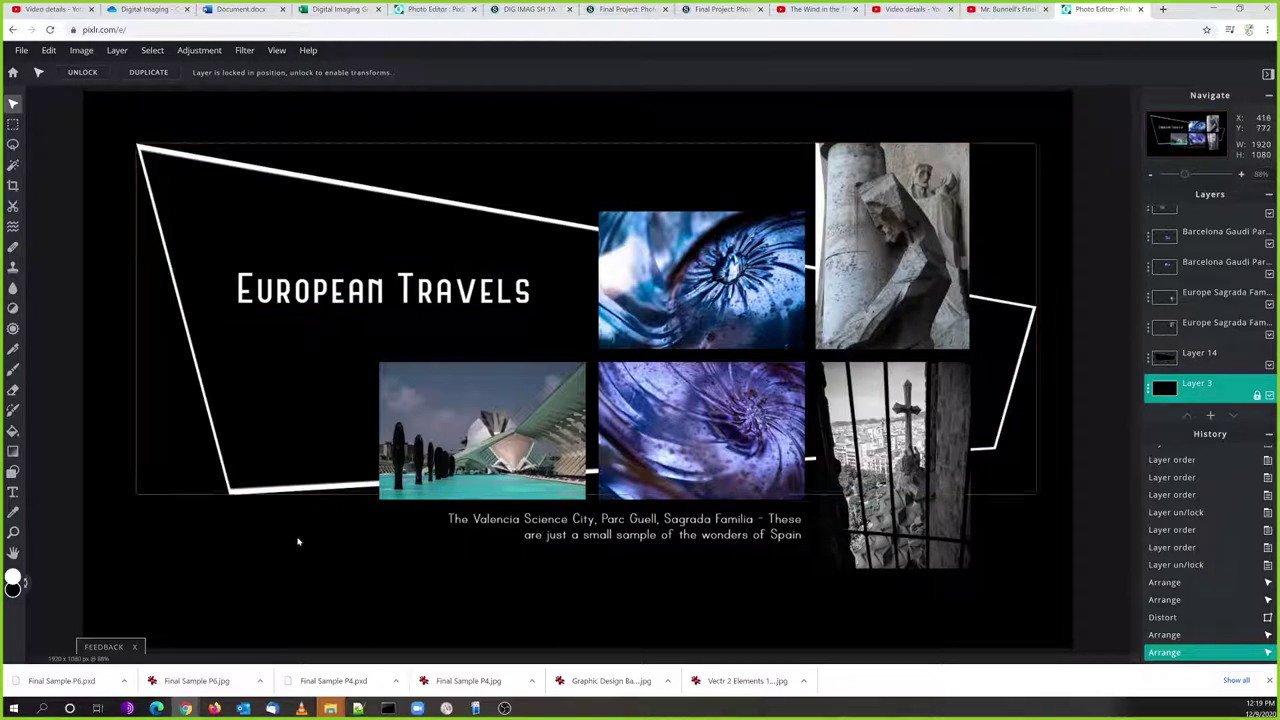
# Narrow the "European Travels" text box from its left side to a width of 603 and center-align its text
pyautogui.click(322, 286)
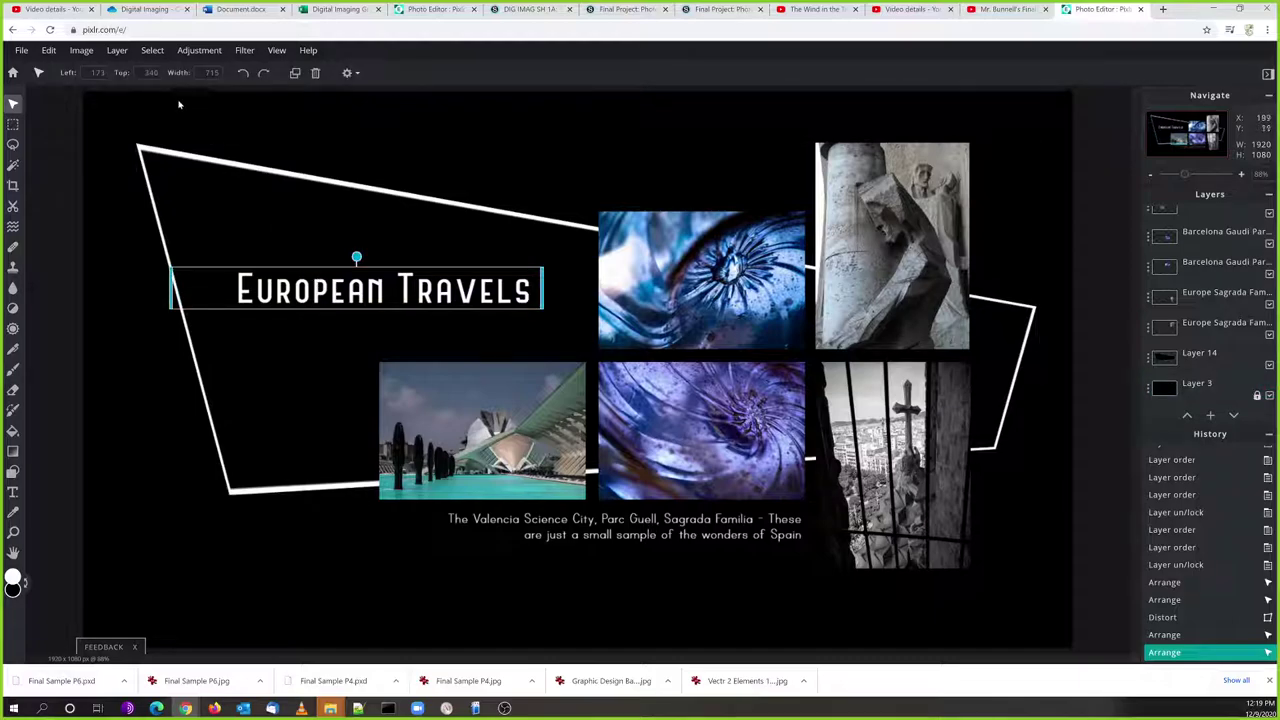
pyautogui.moveTo(170, 287); pyautogui.dragTo(229, 295)
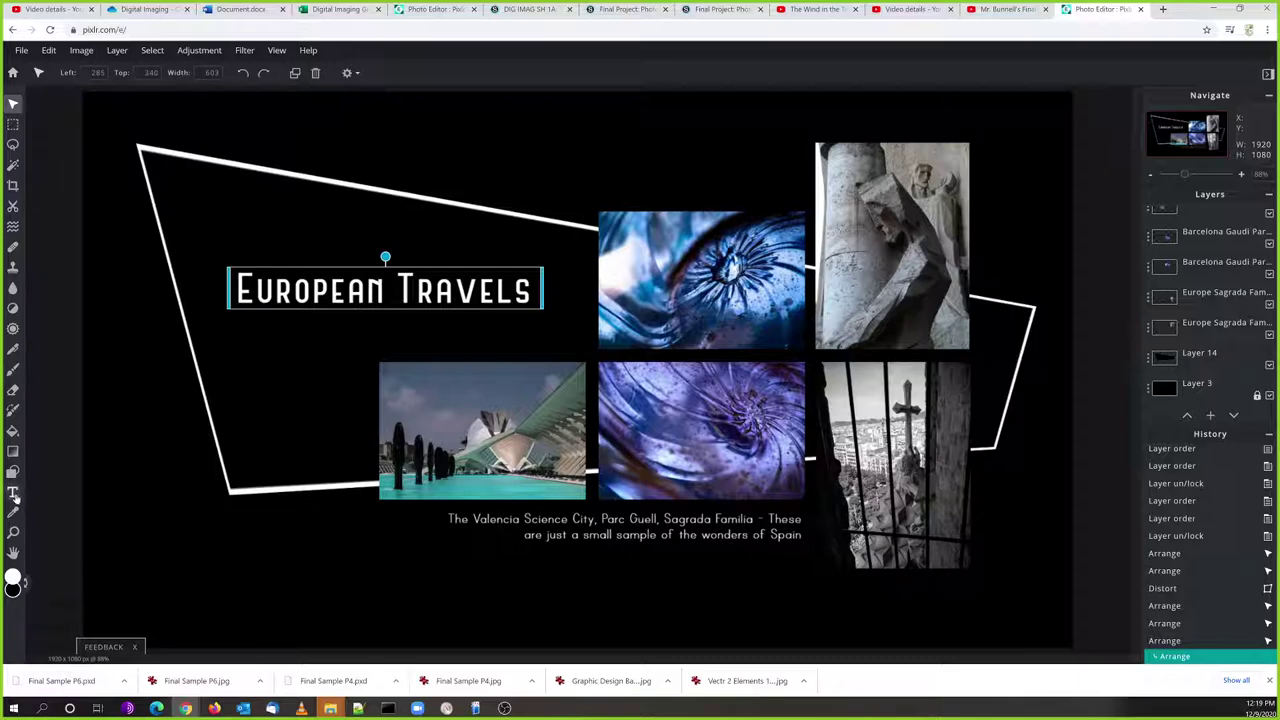
pyautogui.click(13, 492)
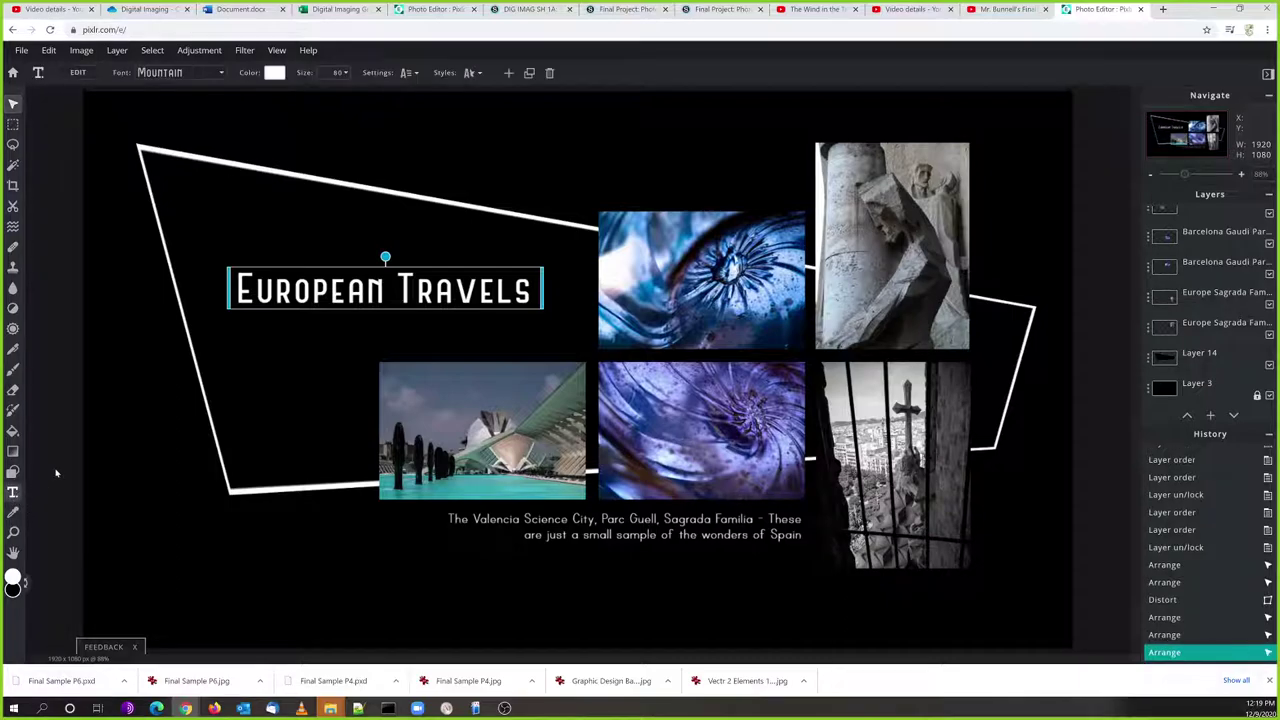
pyautogui.click(405, 74)
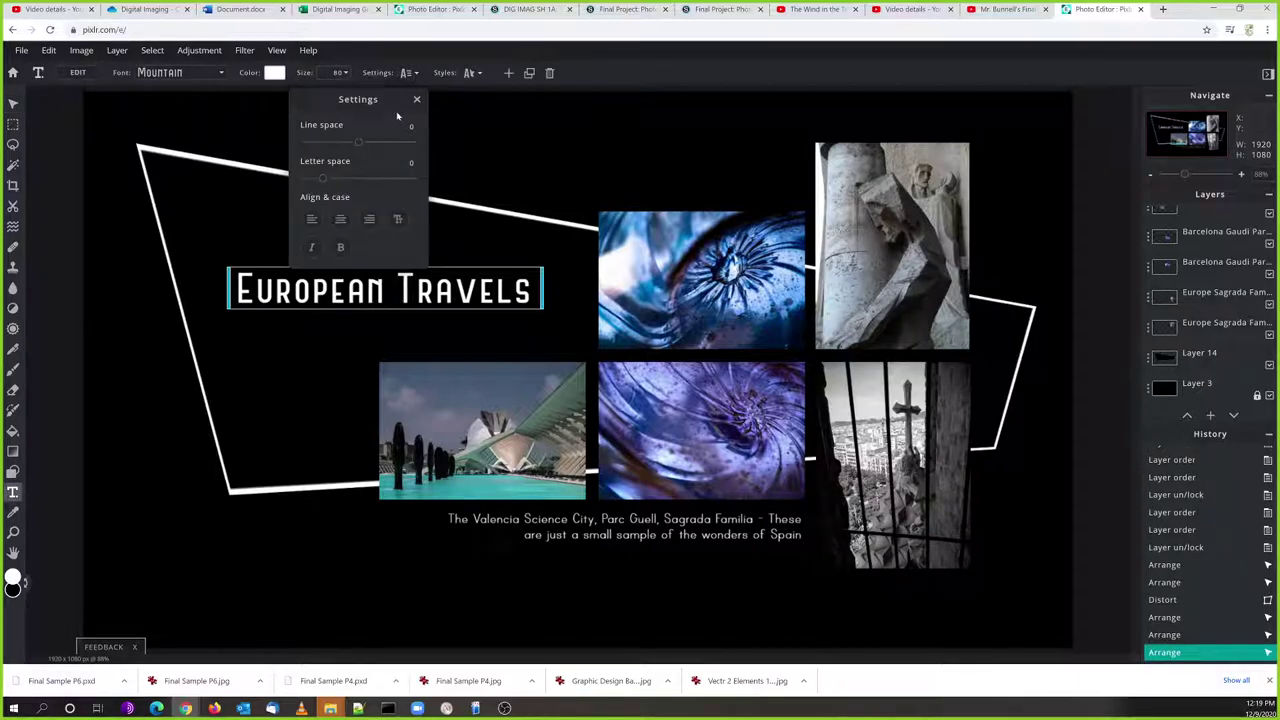
pyautogui.click(340, 219)
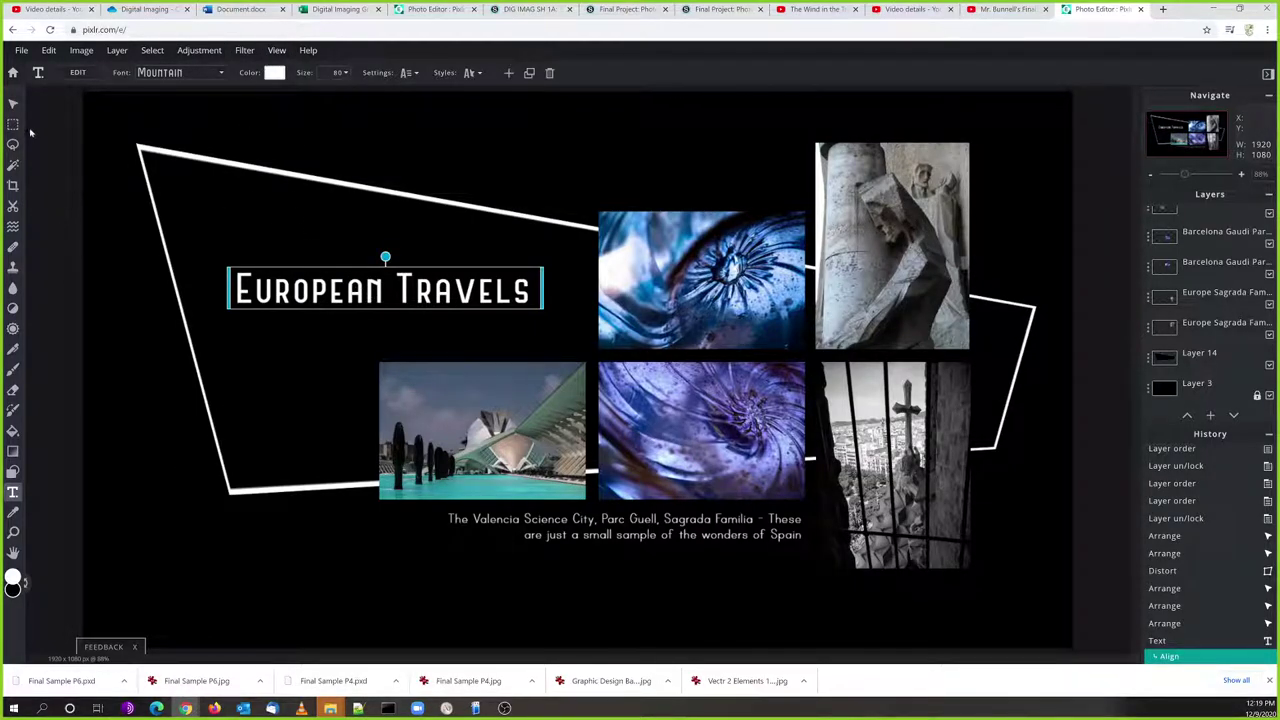
# Shift the centered "European Travels" title slightly right and down inside the frame and deselect it
pyautogui.click(13, 103)
pyautogui.moveTo(333, 296); pyautogui.dragTo(352, 308)
pyautogui.click(250, 549)
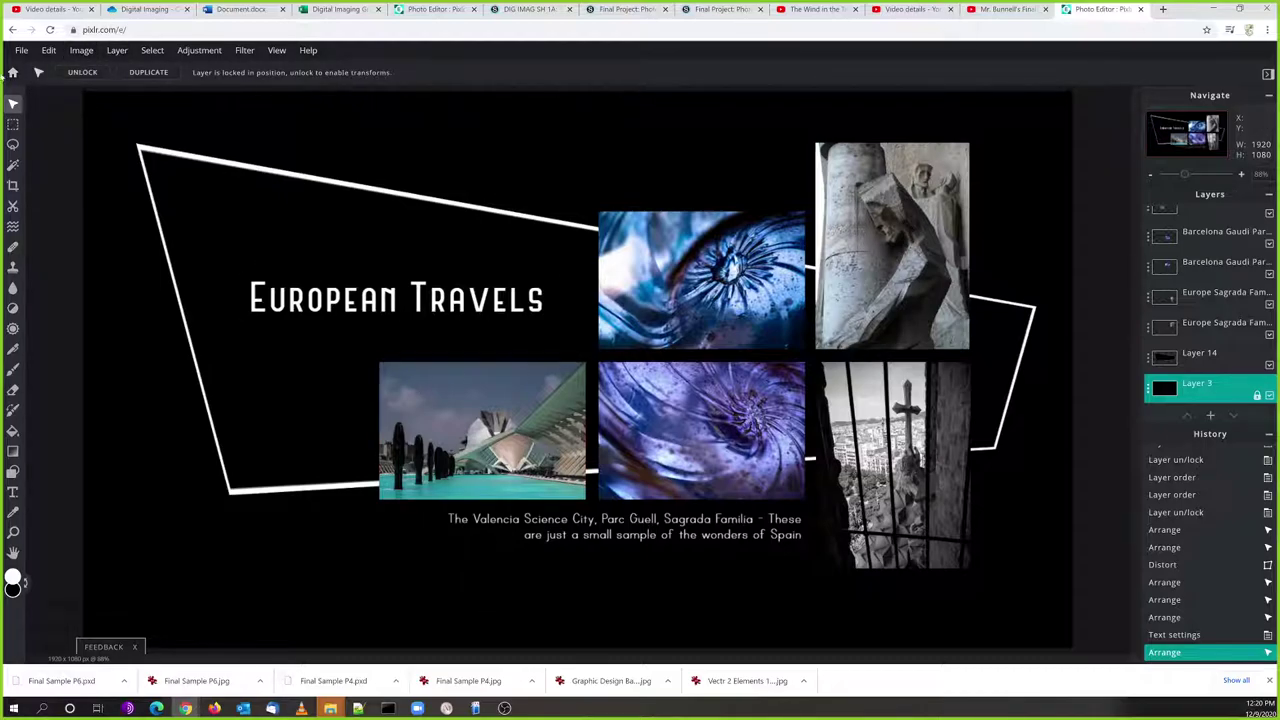
# Export the revised design as a JPG at 100% quality, replacing Final Sample P6.jpg in the Lesson Images folder
pyautogui.click(21, 50)
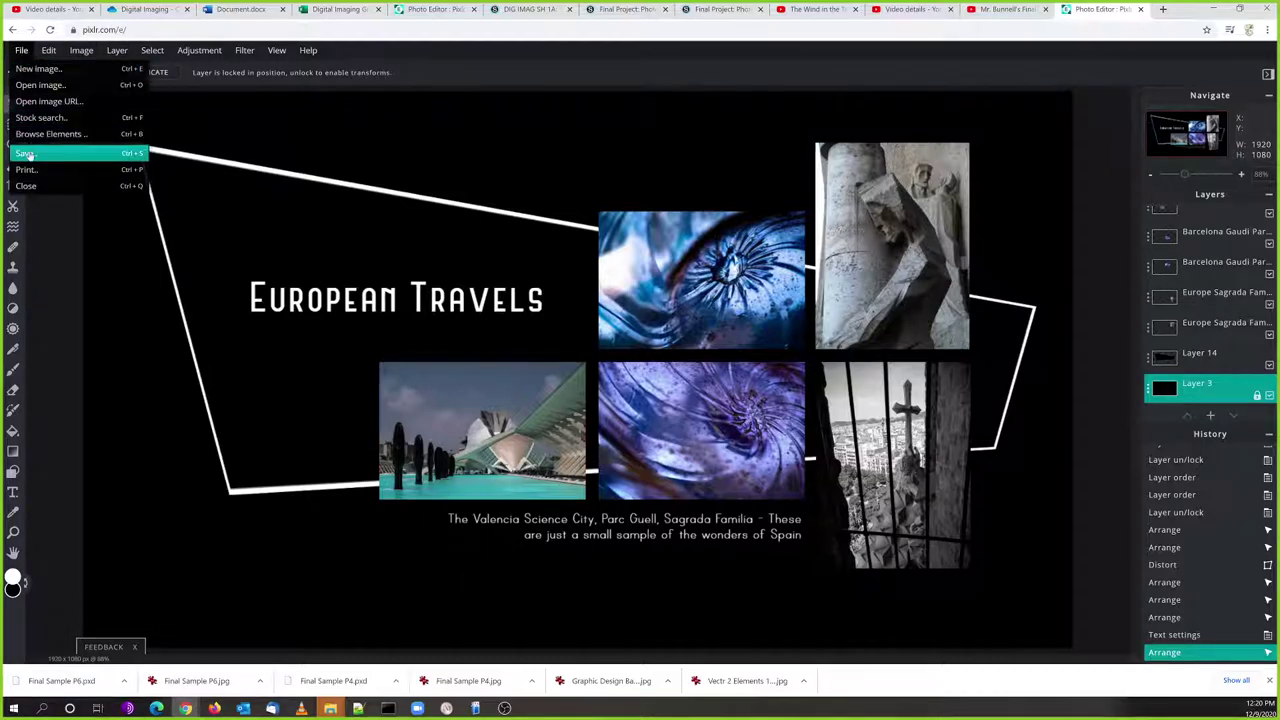
pyautogui.click(60, 152)
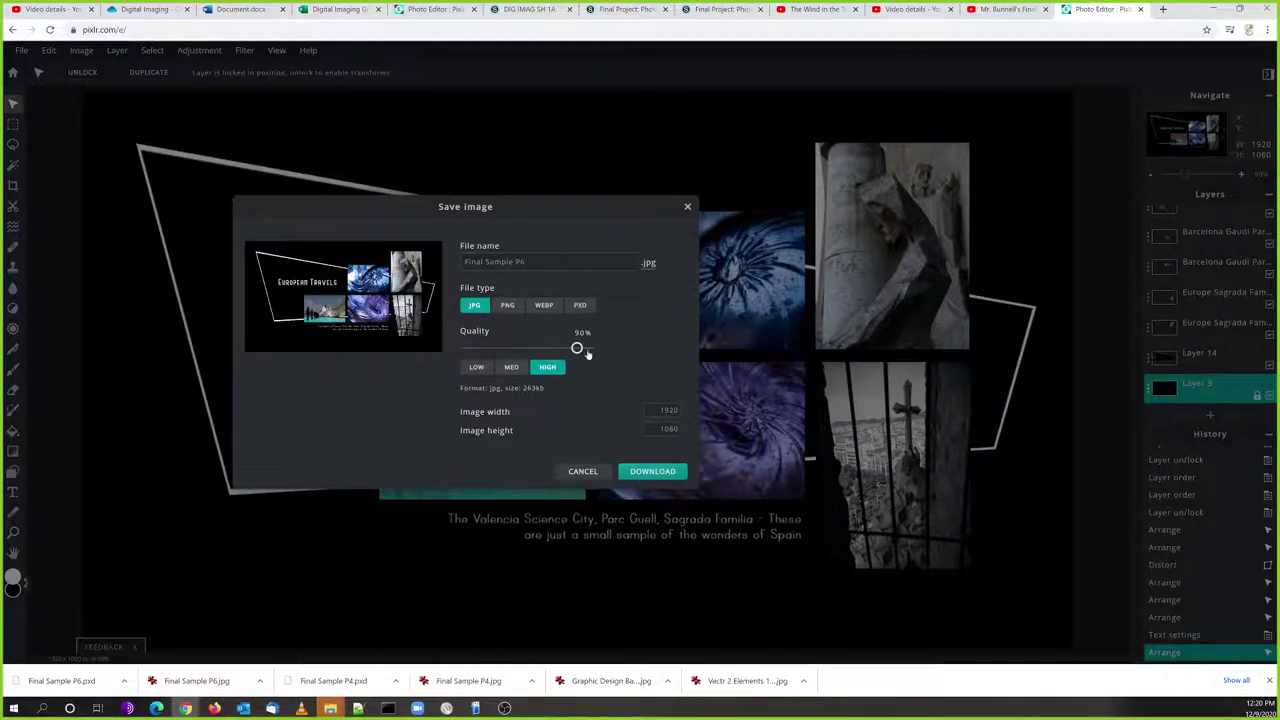
pyautogui.moveTo(577, 347); pyautogui.dragTo(590, 347)
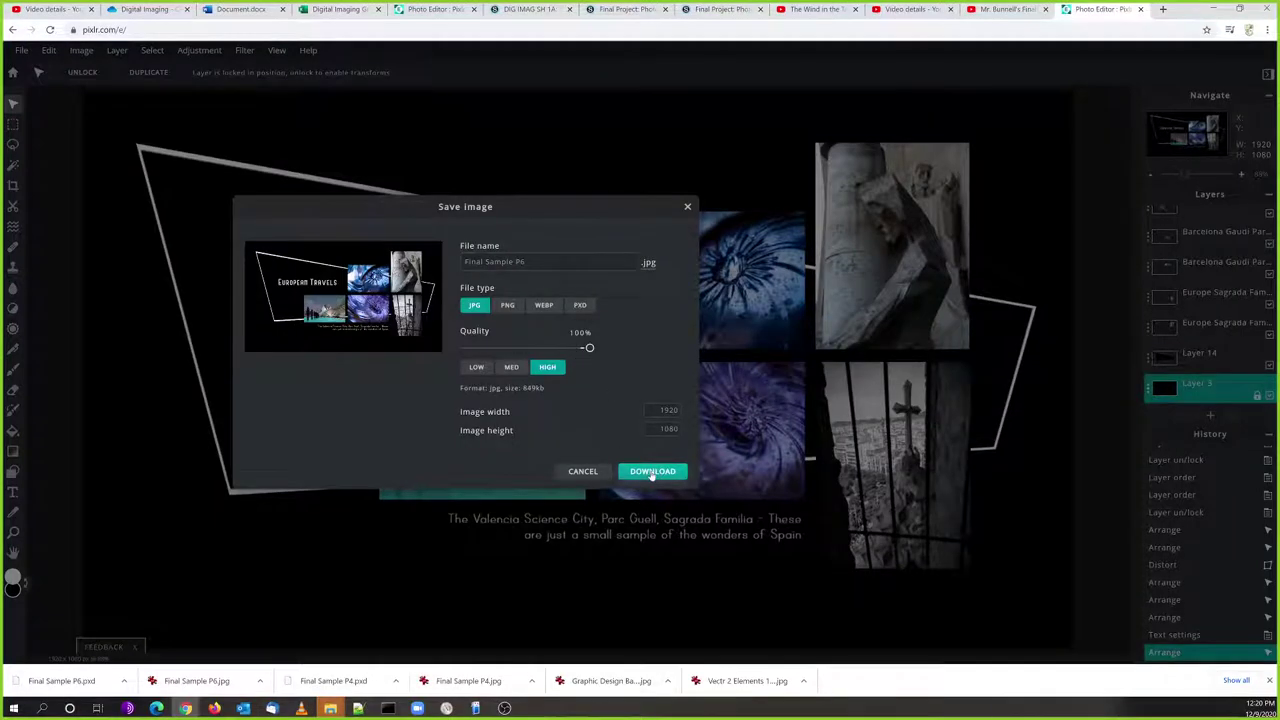
pyautogui.click(652, 473)
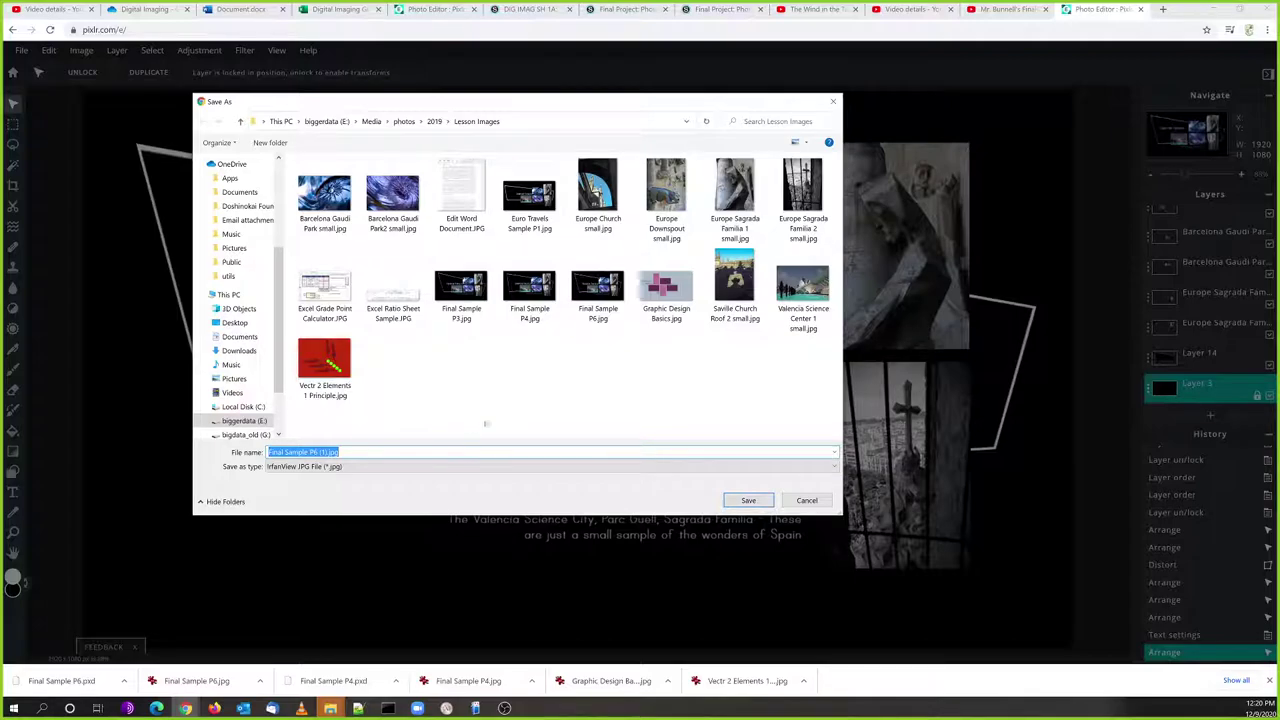
pyautogui.click(603, 285)
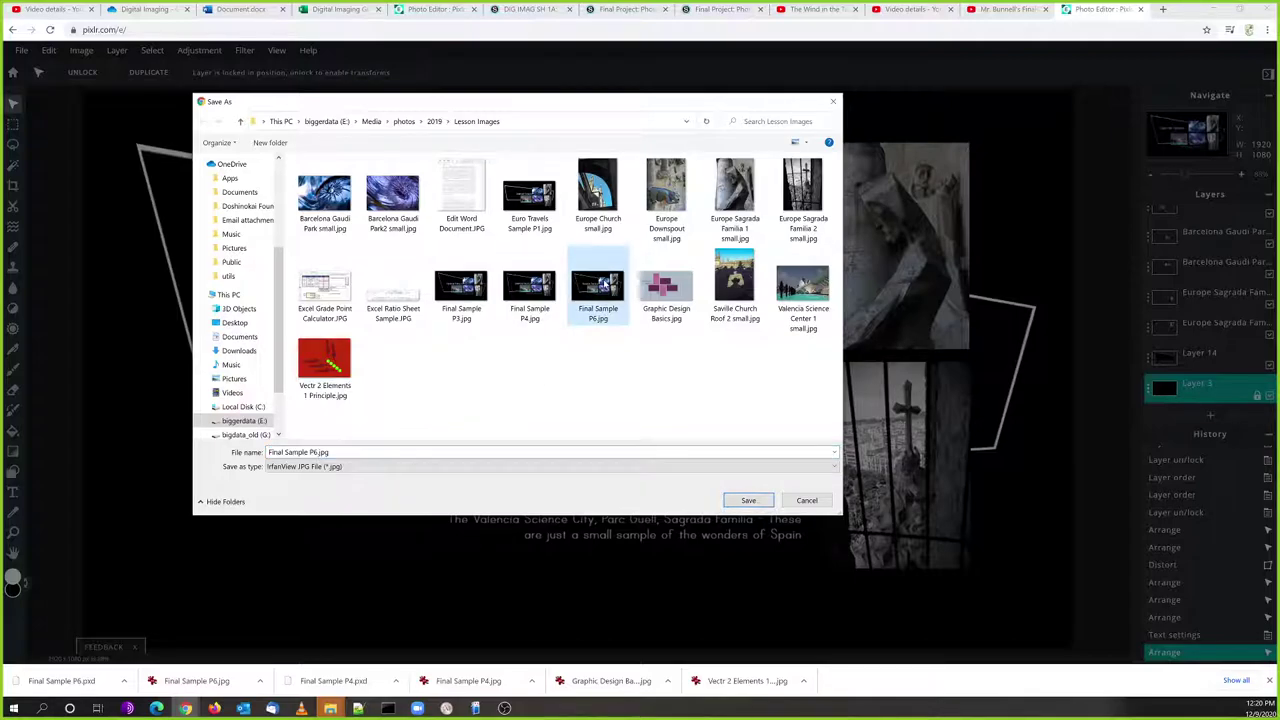
pyautogui.click(744, 501)
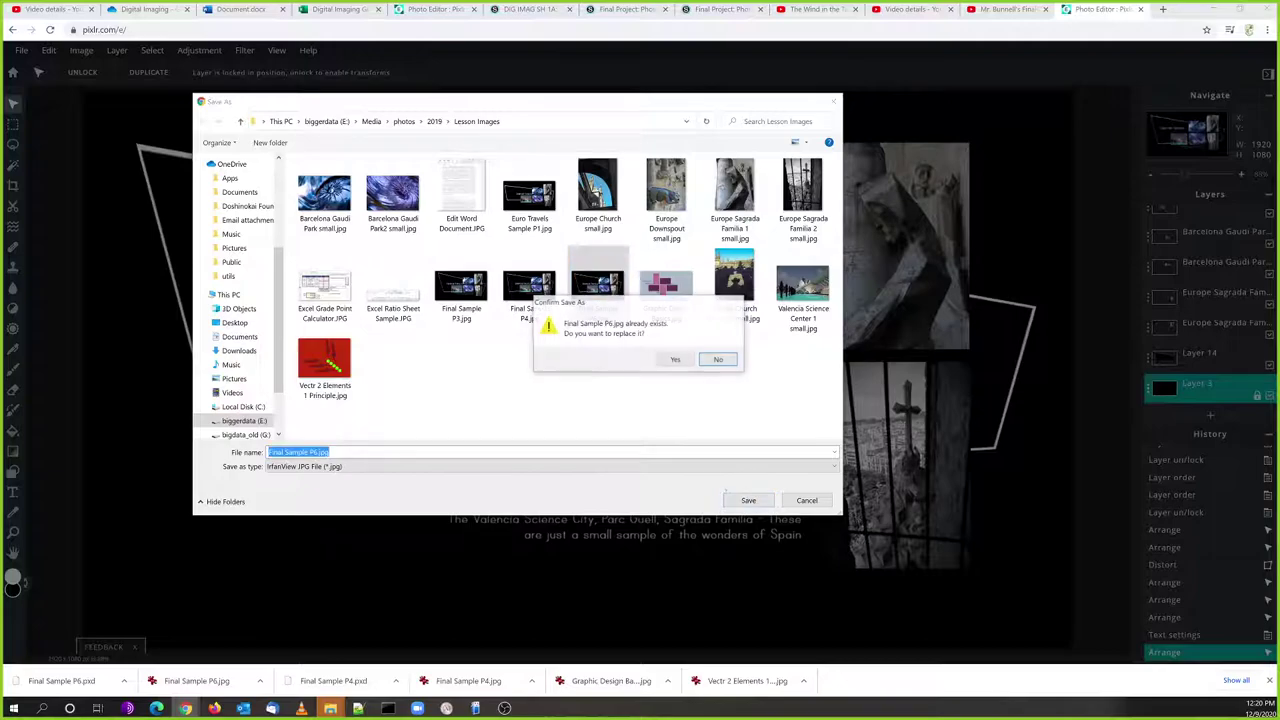
pyautogui.click(676, 360)
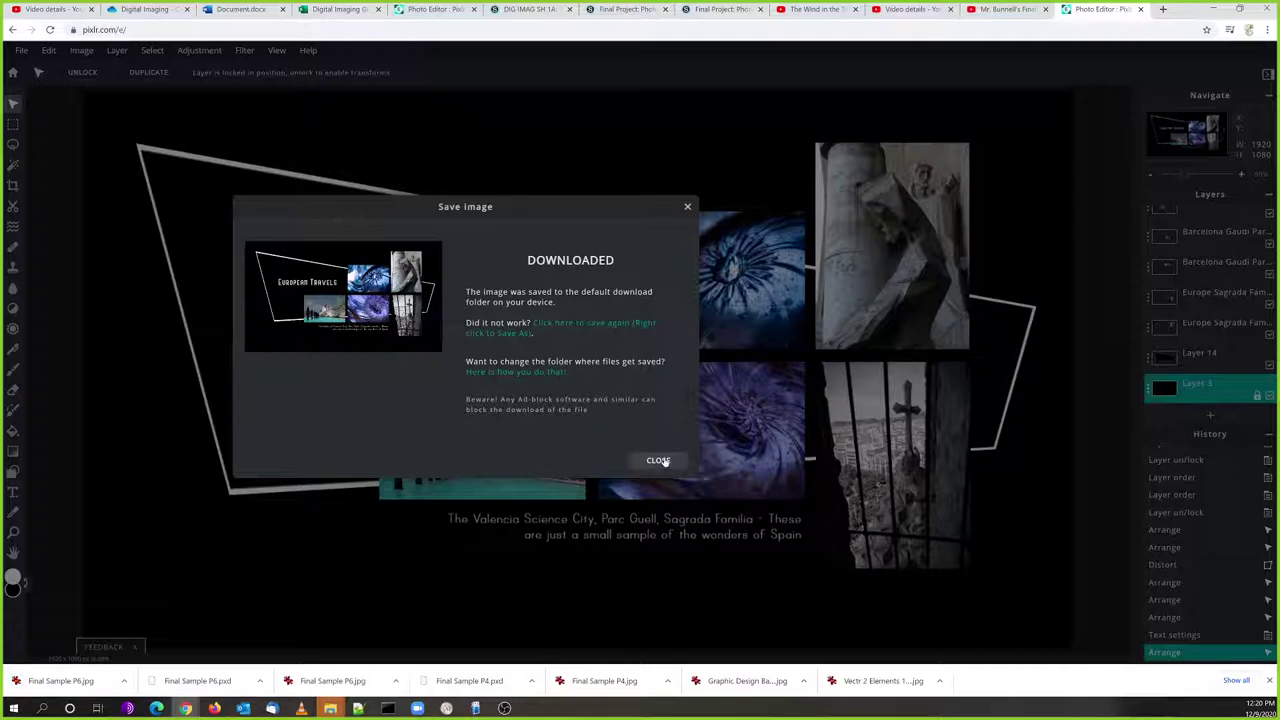
pyautogui.click(660, 460)
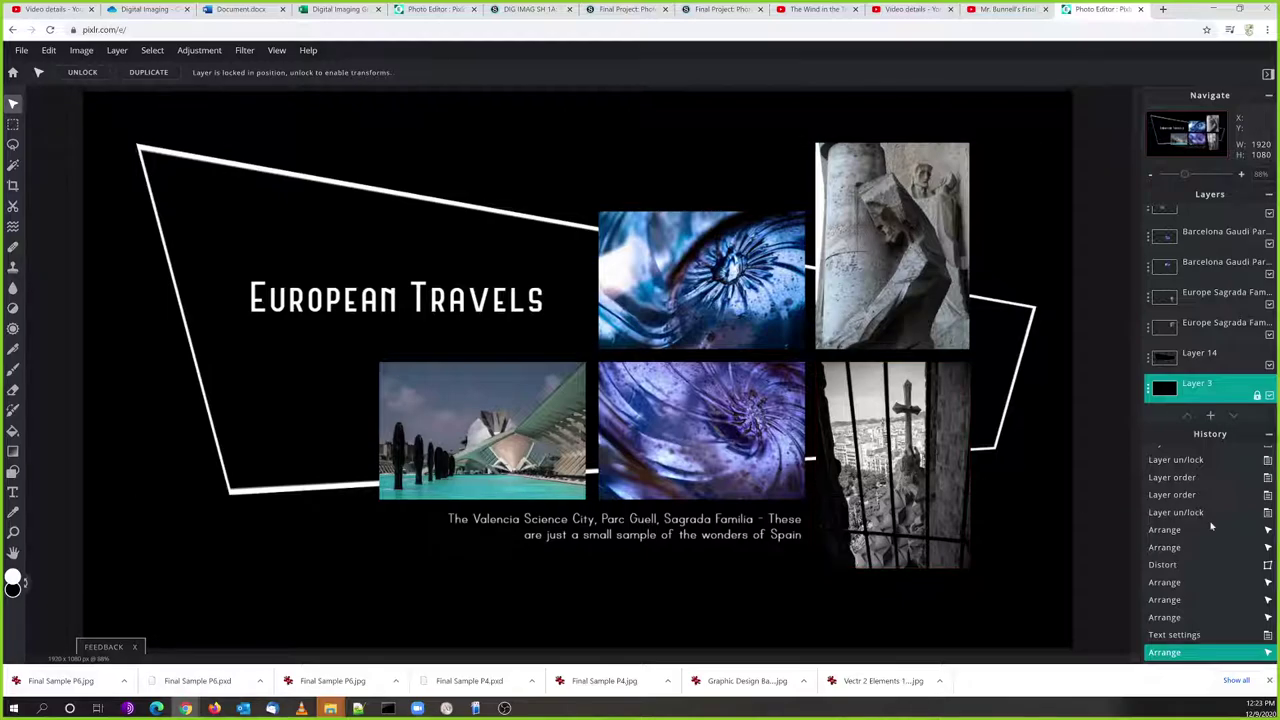
# Add the image Vectr 2 Elements 1 Principle.jpg from the Lesson Images folder as a new layer
pyautogui.click(1210, 415)
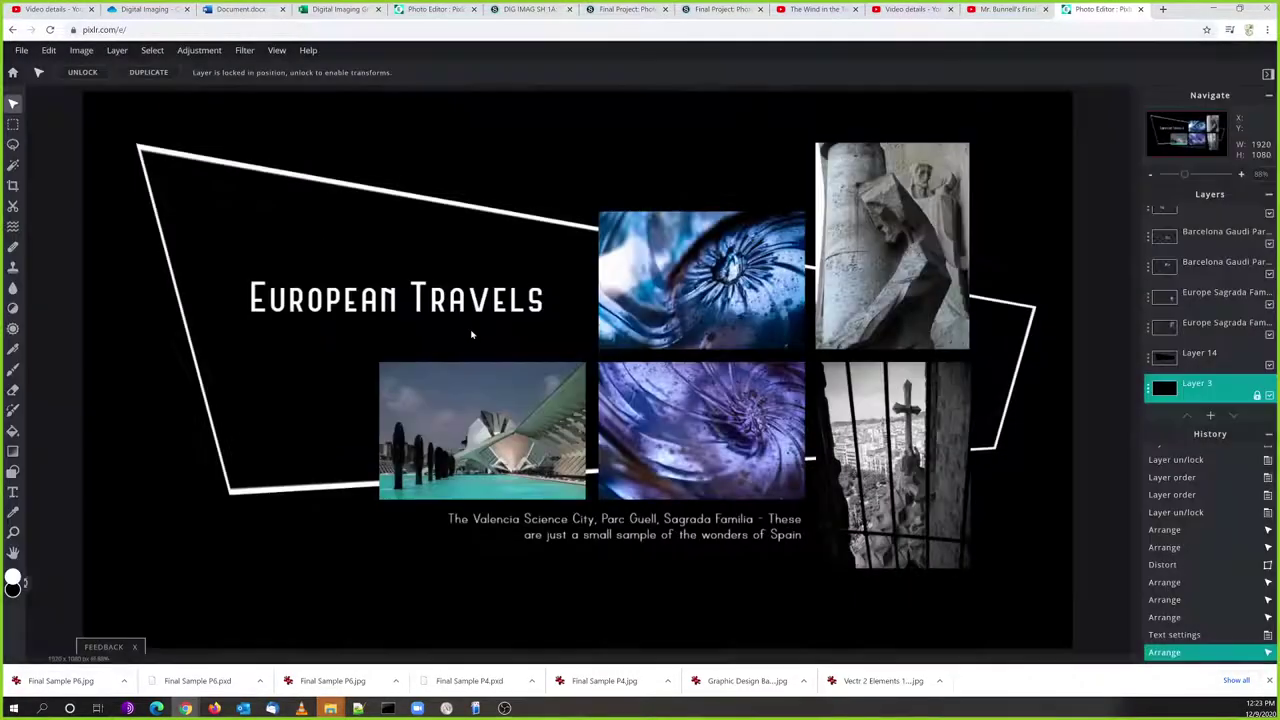
pyautogui.click(471, 335)
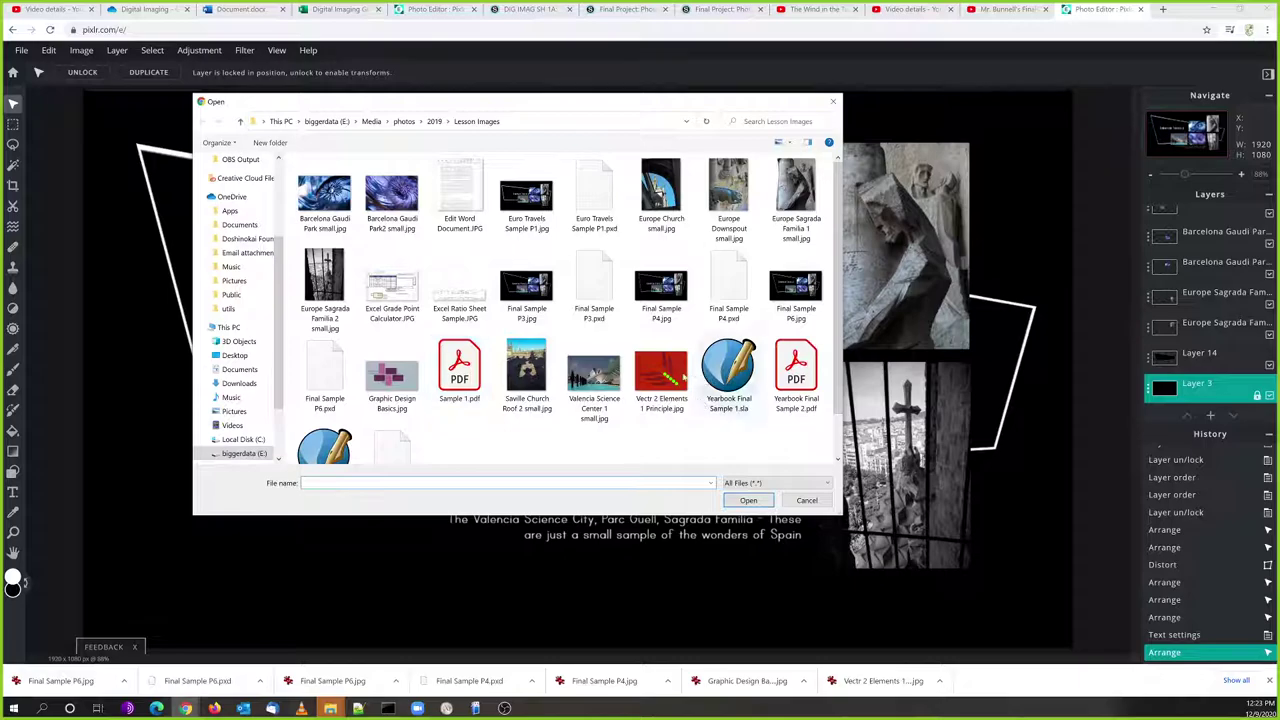
pyautogui.click(667, 378)
pyautogui.click(747, 500)
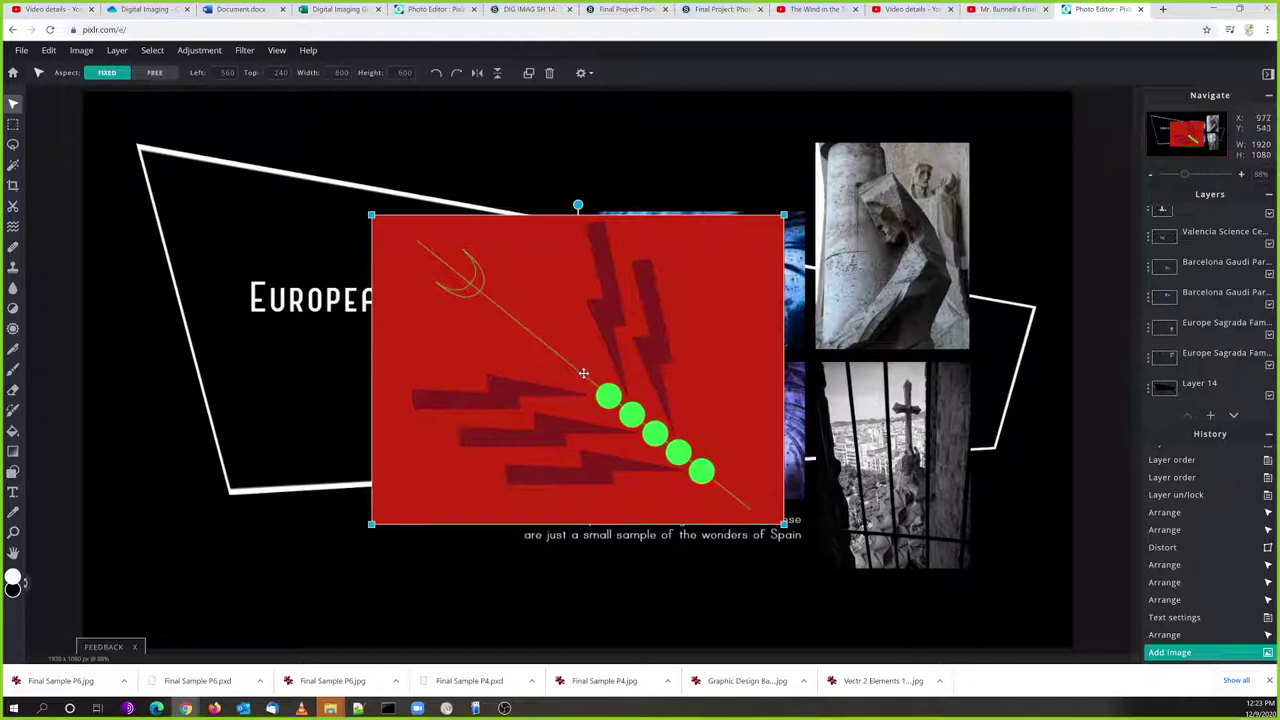
# Move the Vectr 2 Elements 1 Principle image toward the lower right of the canvas and send its layer down beneath Layer 14
pyautogui.moveTo(583, 367); pyautogui.dragTo(846, 457)
pyautogui.click(1235, 416)
pyautogui.click(1235, 416)
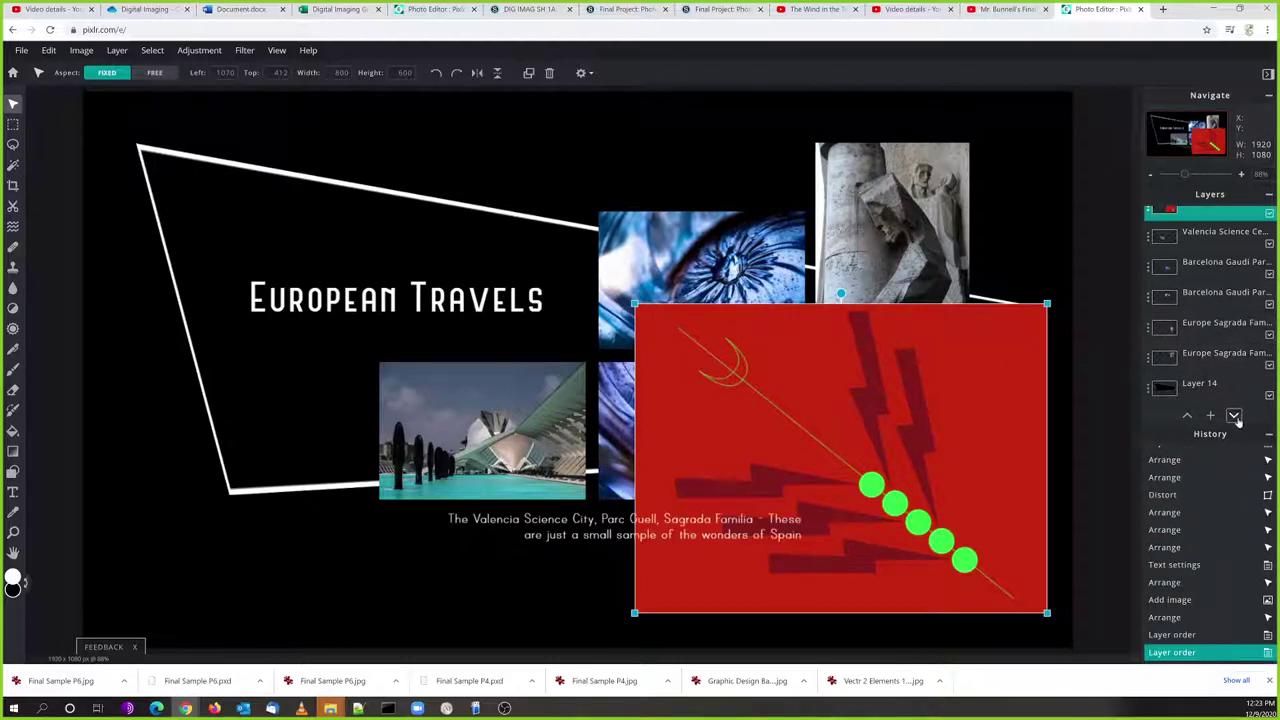
pyautogui.click(1235, 416)
pyautogui.click(1235, 416)
pyautogui.click(1235, 416)
pyautogui.click(1235, 416)
pyautogui.click(1235, 416)
pyautogui.click(1235, 416)
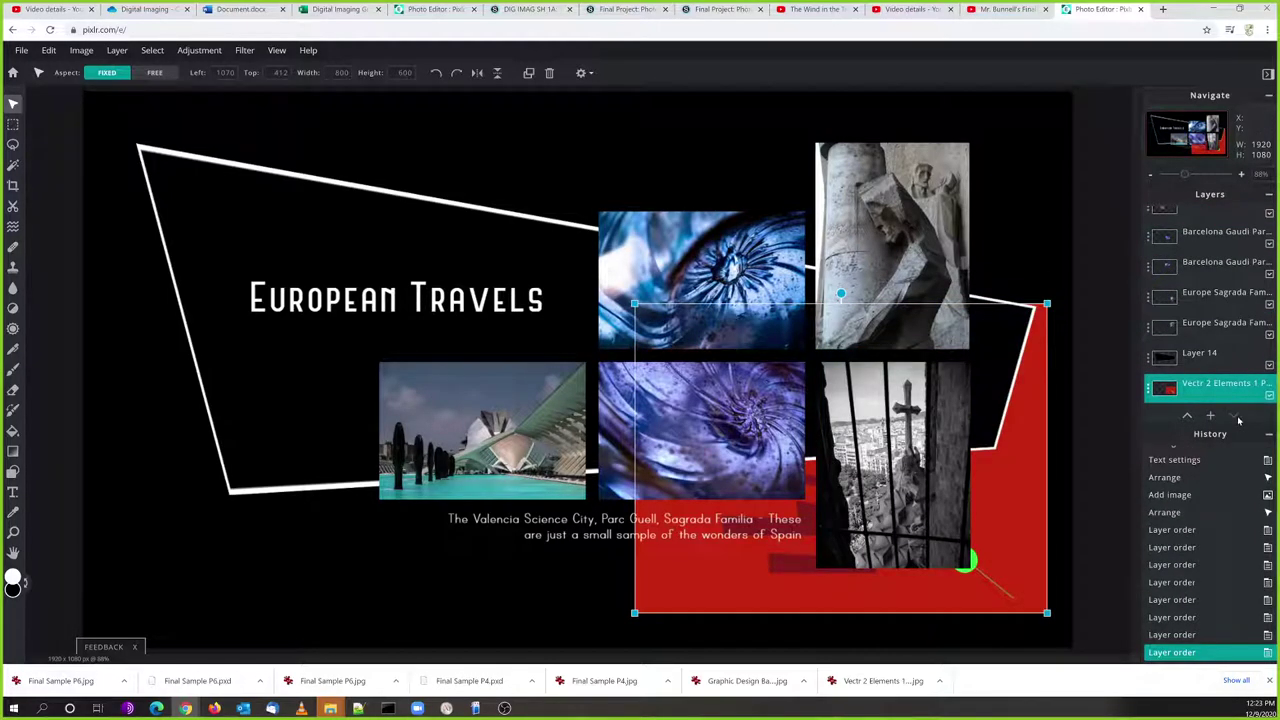
# Enlarge the red Vectr image to 1179 × 884, position it at left 400, top 83 behind the photos, and deselect it
pyautogui.moveTo(995, 503); pyautogui.dragTo(666, 382)
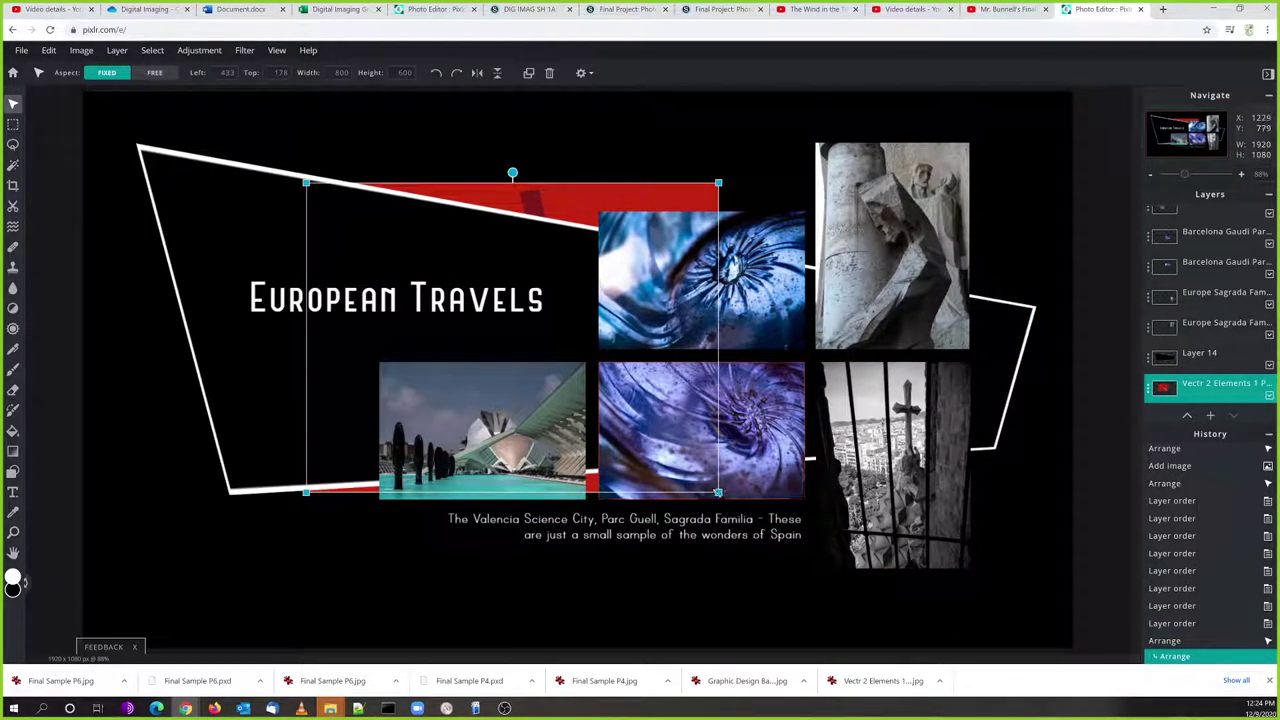
pyautogui.moveTo(718, 492); pyautogui.dragTo(912, 588)
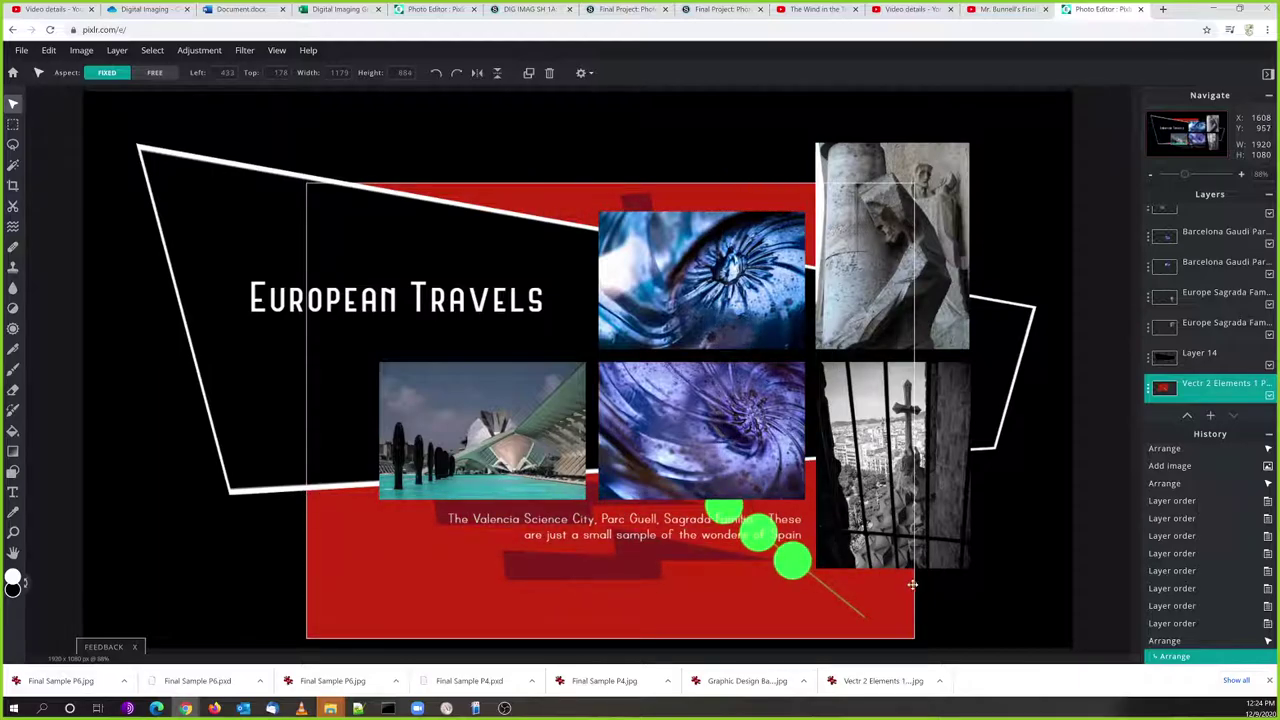
pyautogui.moveTo(553, 580); pyautogui.dragTo(537, 534)
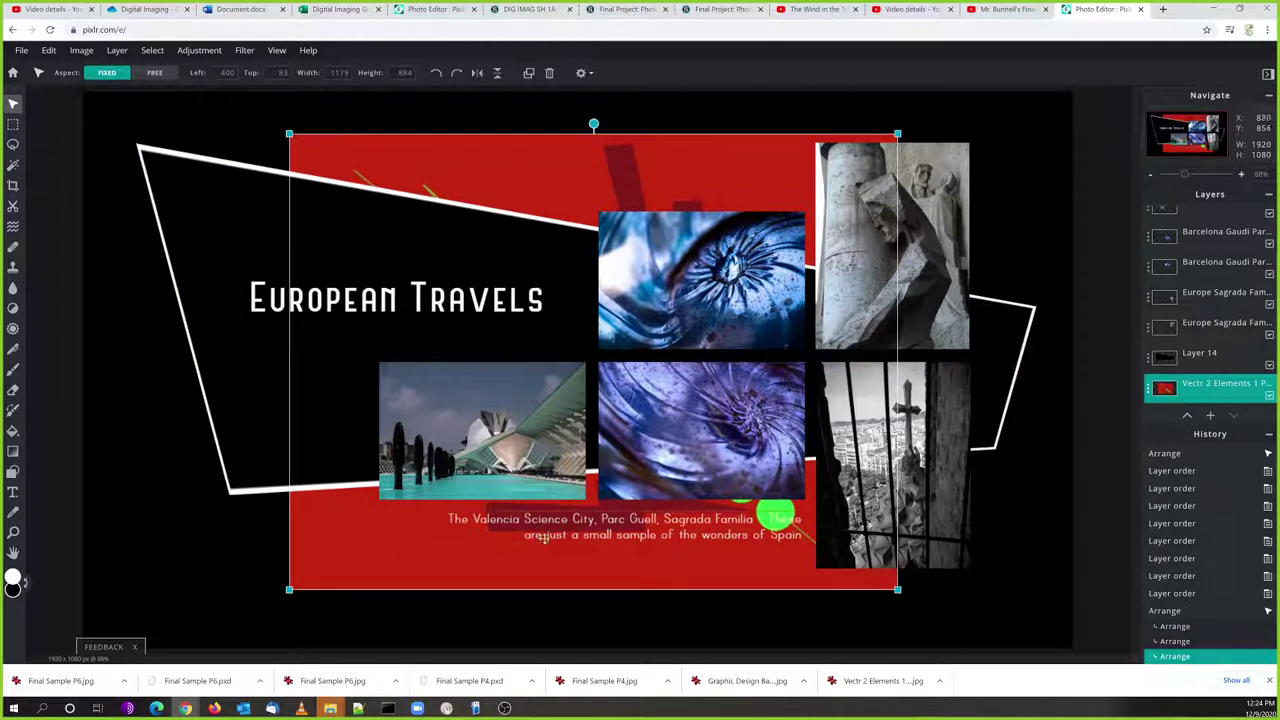
pyautogui.click(993, 605)
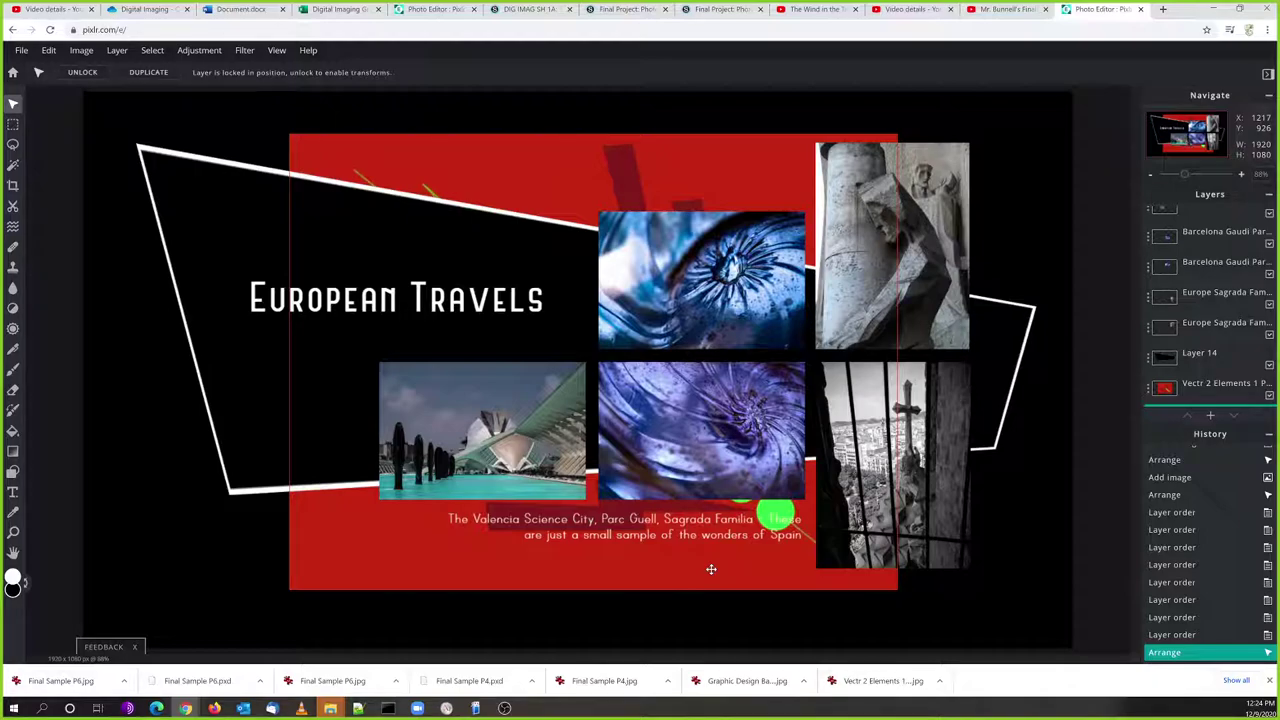
# Delete the Vectr 2 Elements 1 Principle layer from the design
pyautogui.click(369, 541)
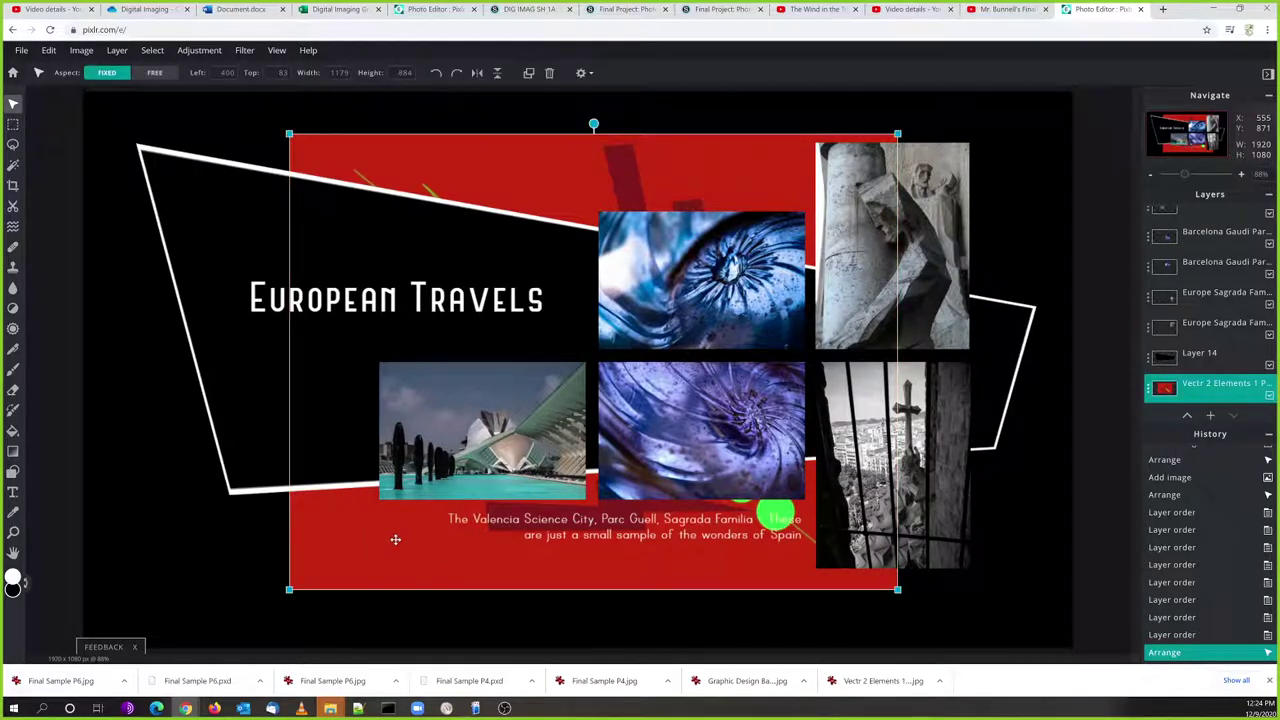
pyautogui.click(1148, 388)
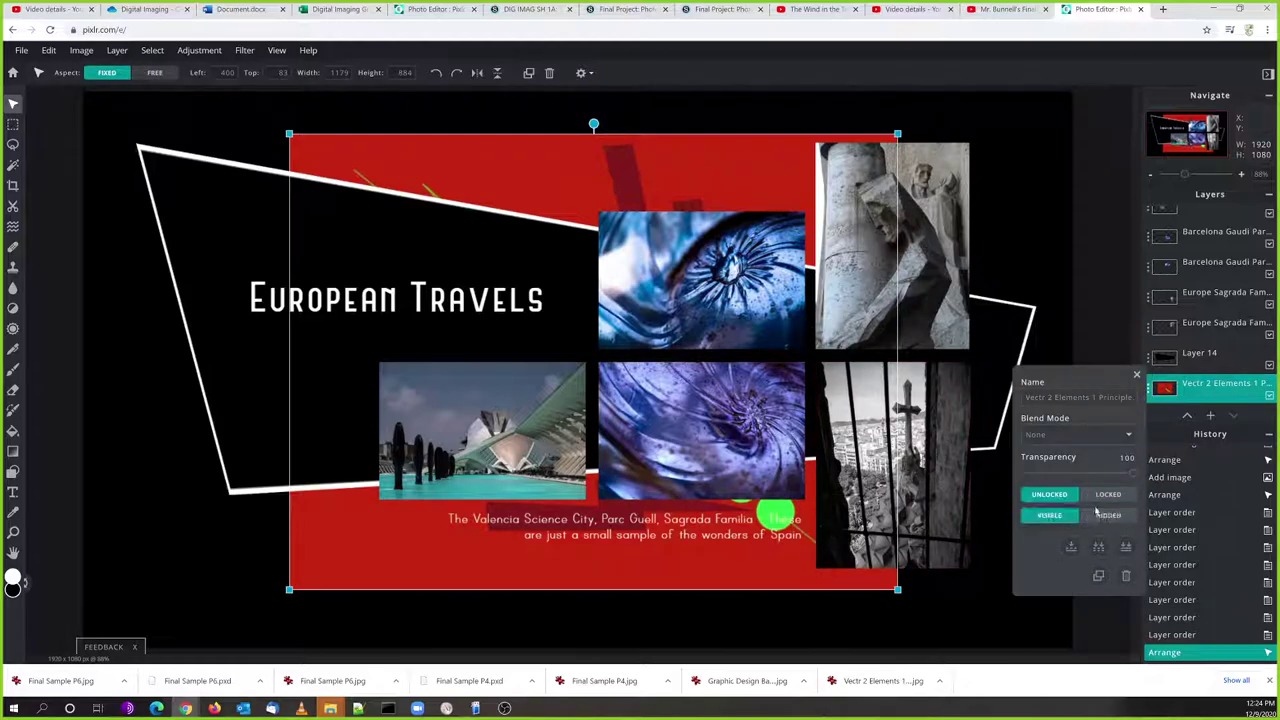
pyautogui.click(1127, 577)
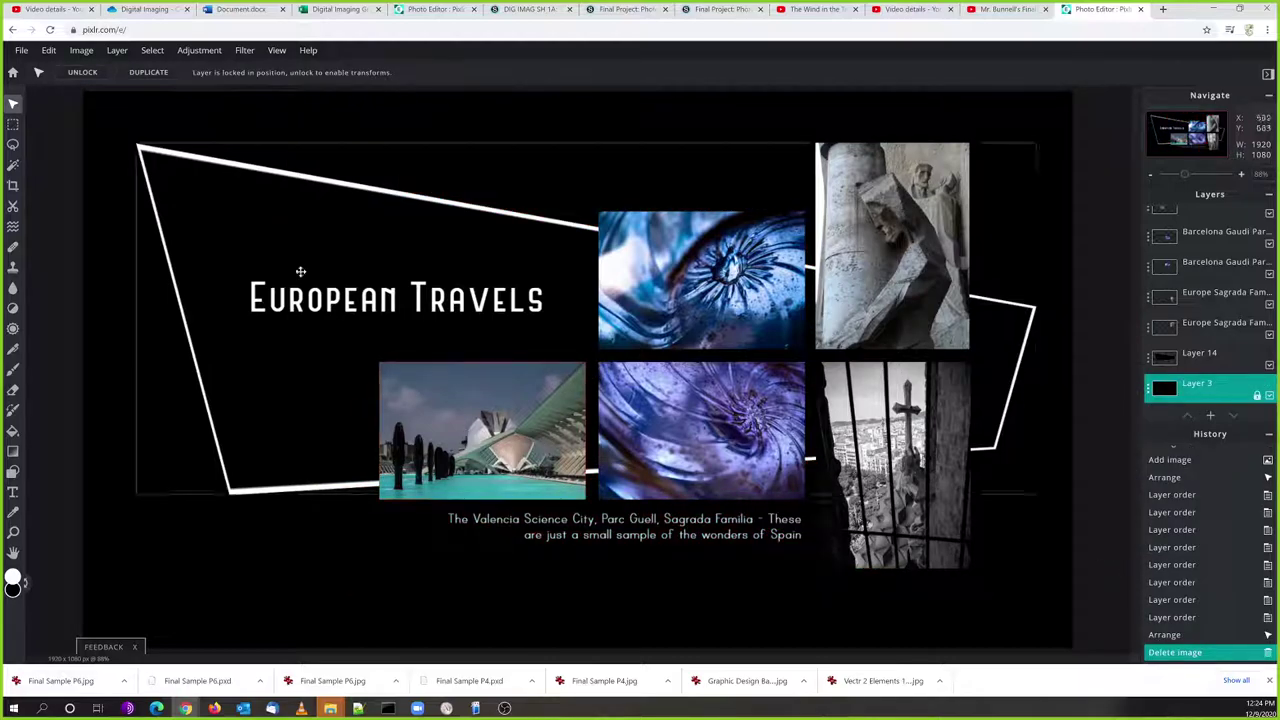
# Add Excel Grade Point Calculator.JPG from the Lesson Images folder as a new image layer and move it to left 634, top 277
pyautogui.click(1208, 414)
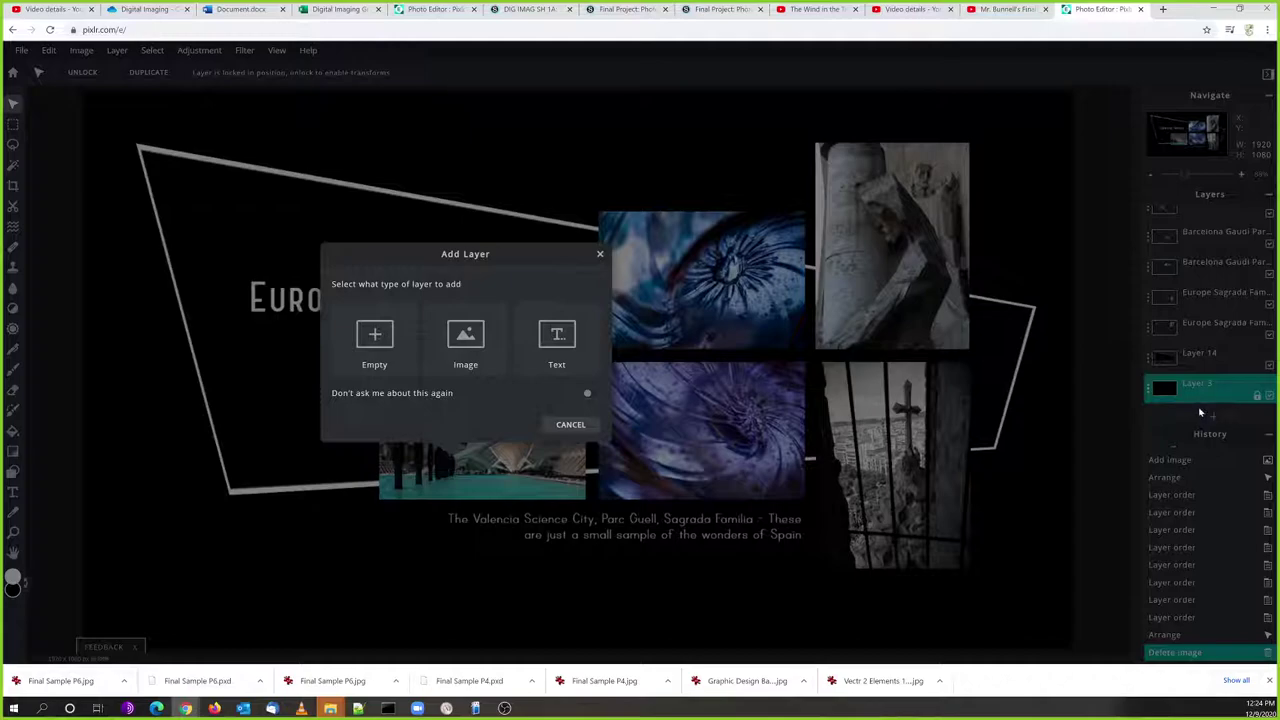
pyautogui.click(465, 333)
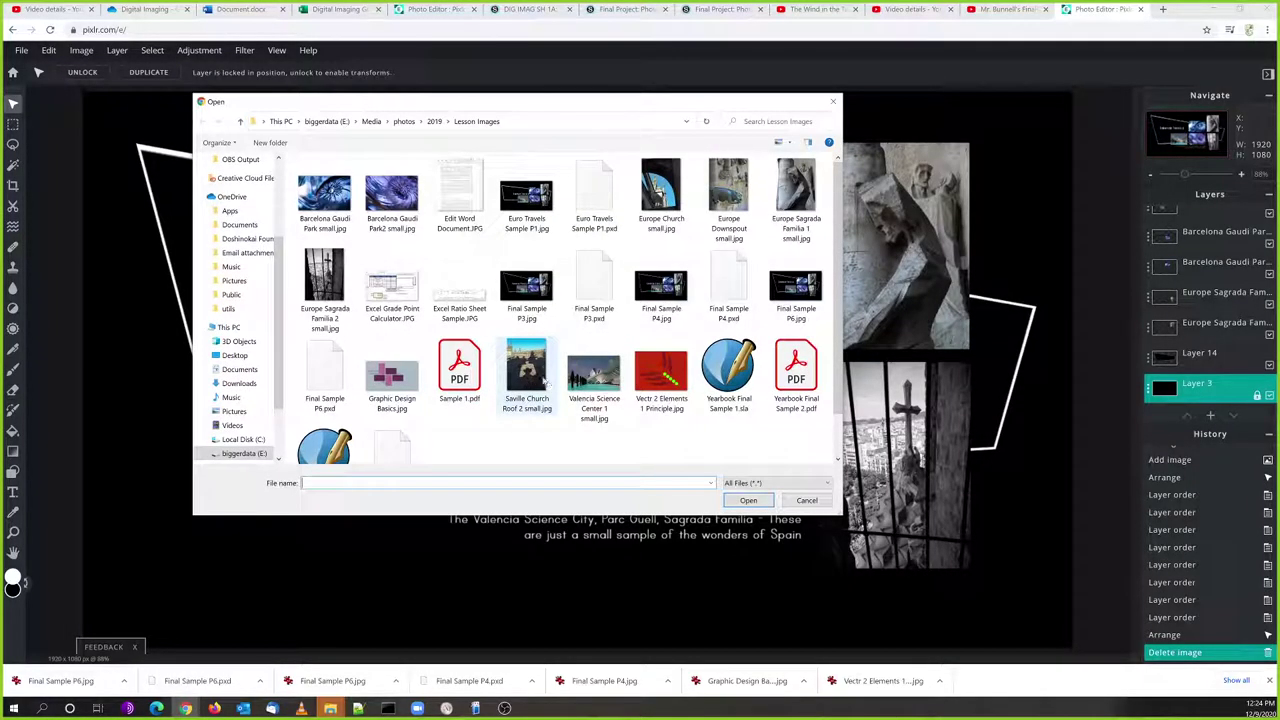
pyautogui.click(392, 288)
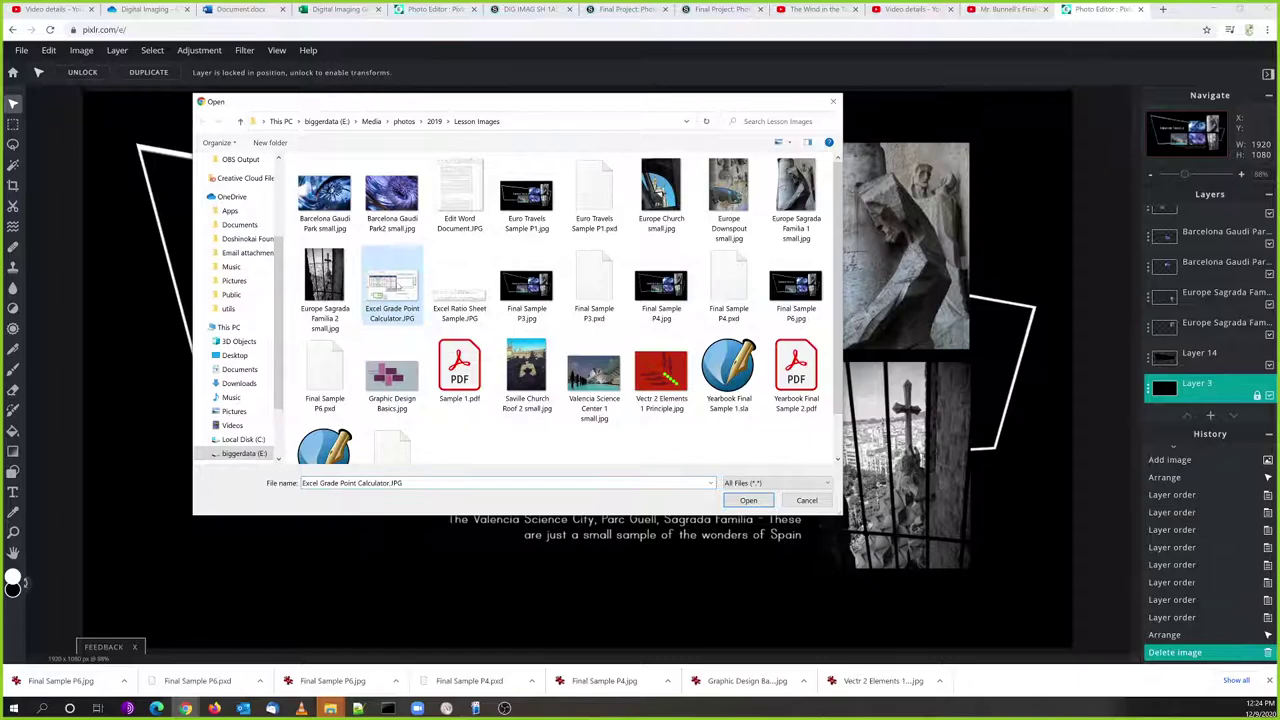
pyautogui.click(746, 500)
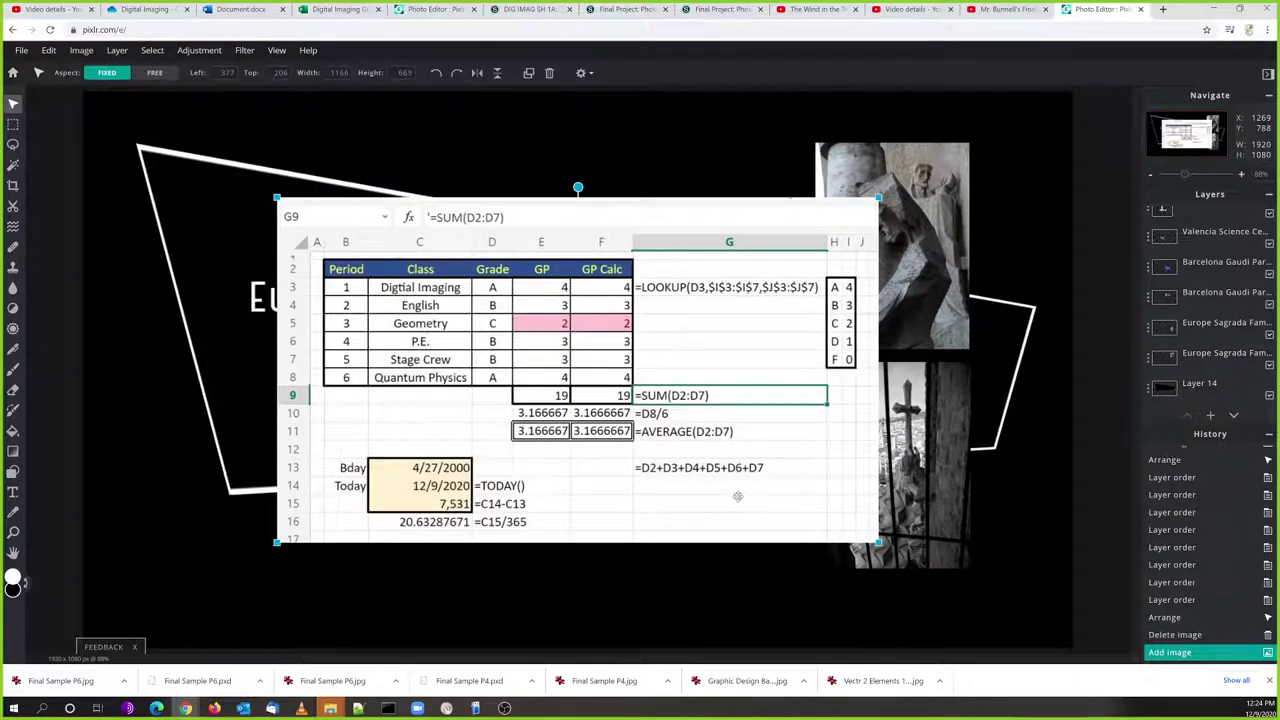
pyautogui.moveTo(457, 330); pyautogui.dragTo(596, 374)
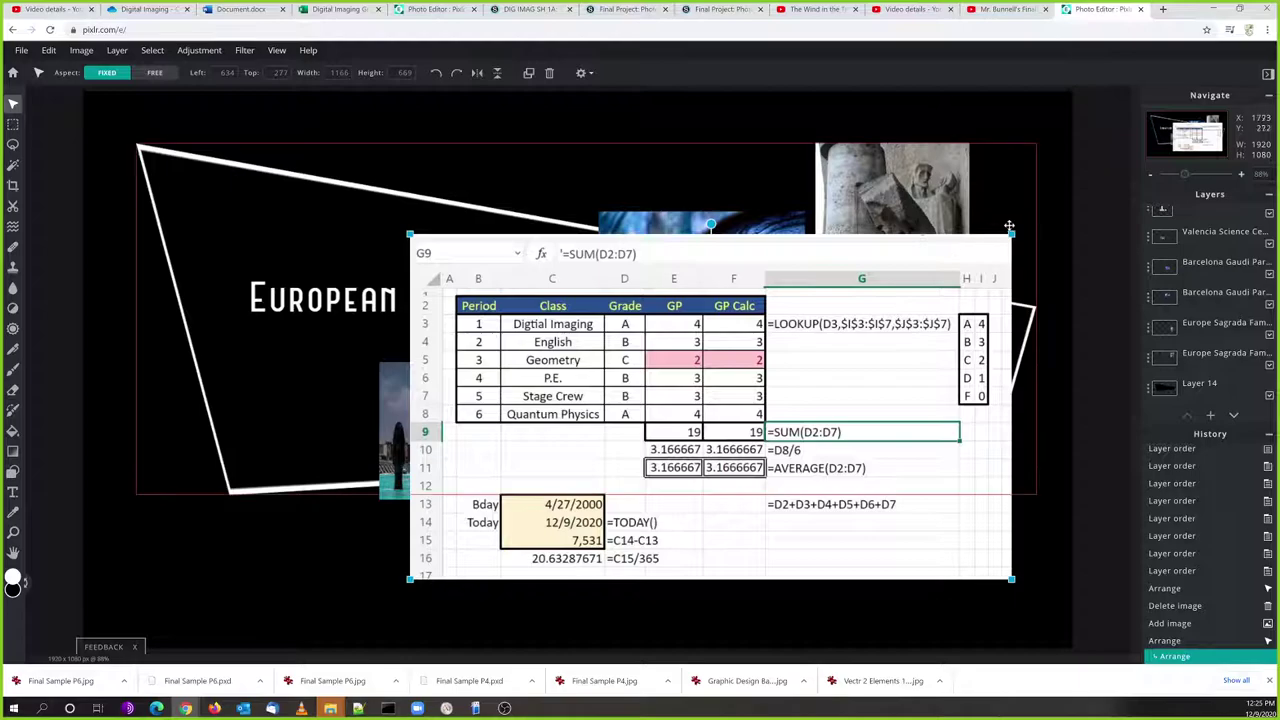
# Undo the move and the addition of the Excel Grade Point Calculator image, and deselect the caption text
pyautogui.scroll(2, 1185, 263)
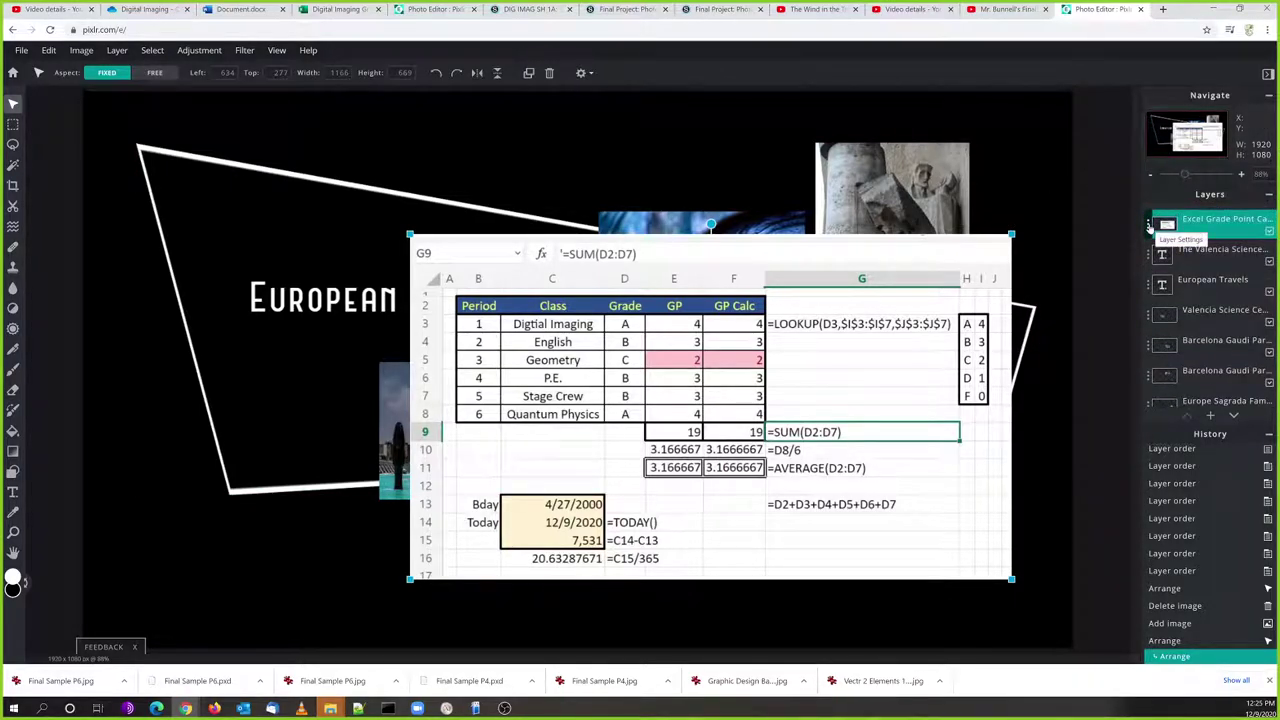
pyautogui.hotkey('ctrl', 'z')
pyautogui.hotkey('ctrl', 'z')
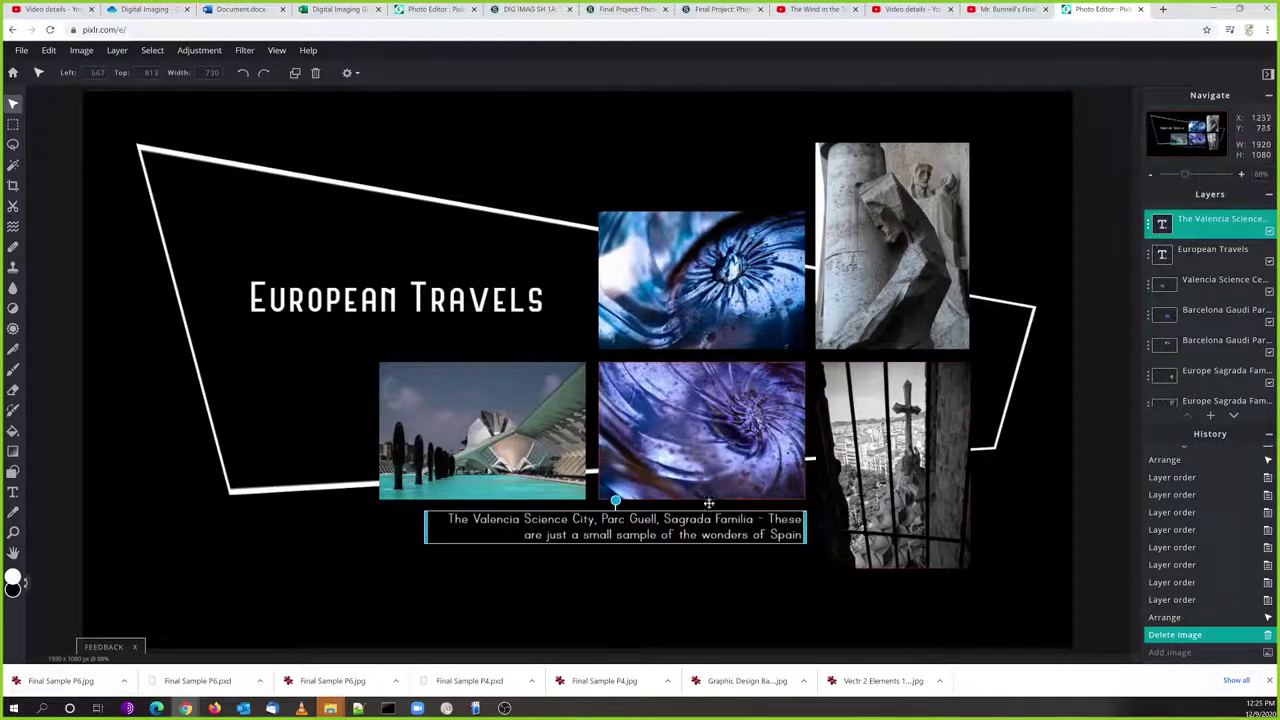
pyautogui.click(687, 578)
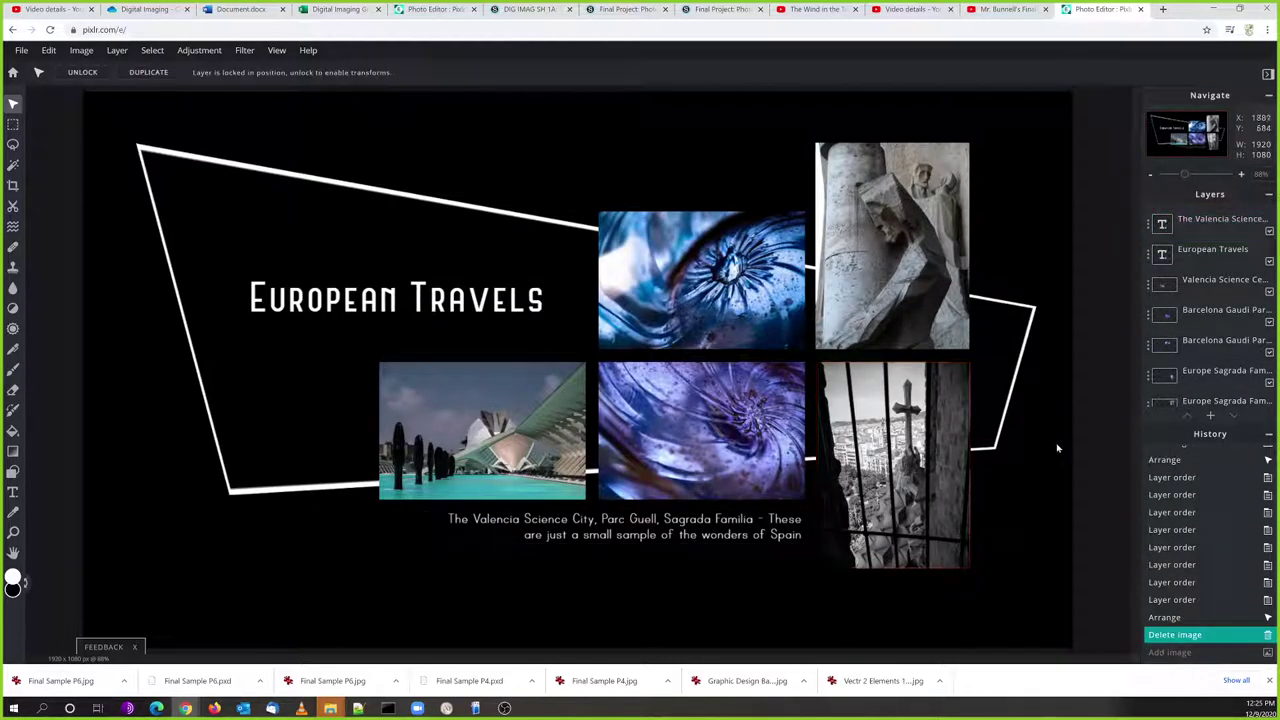